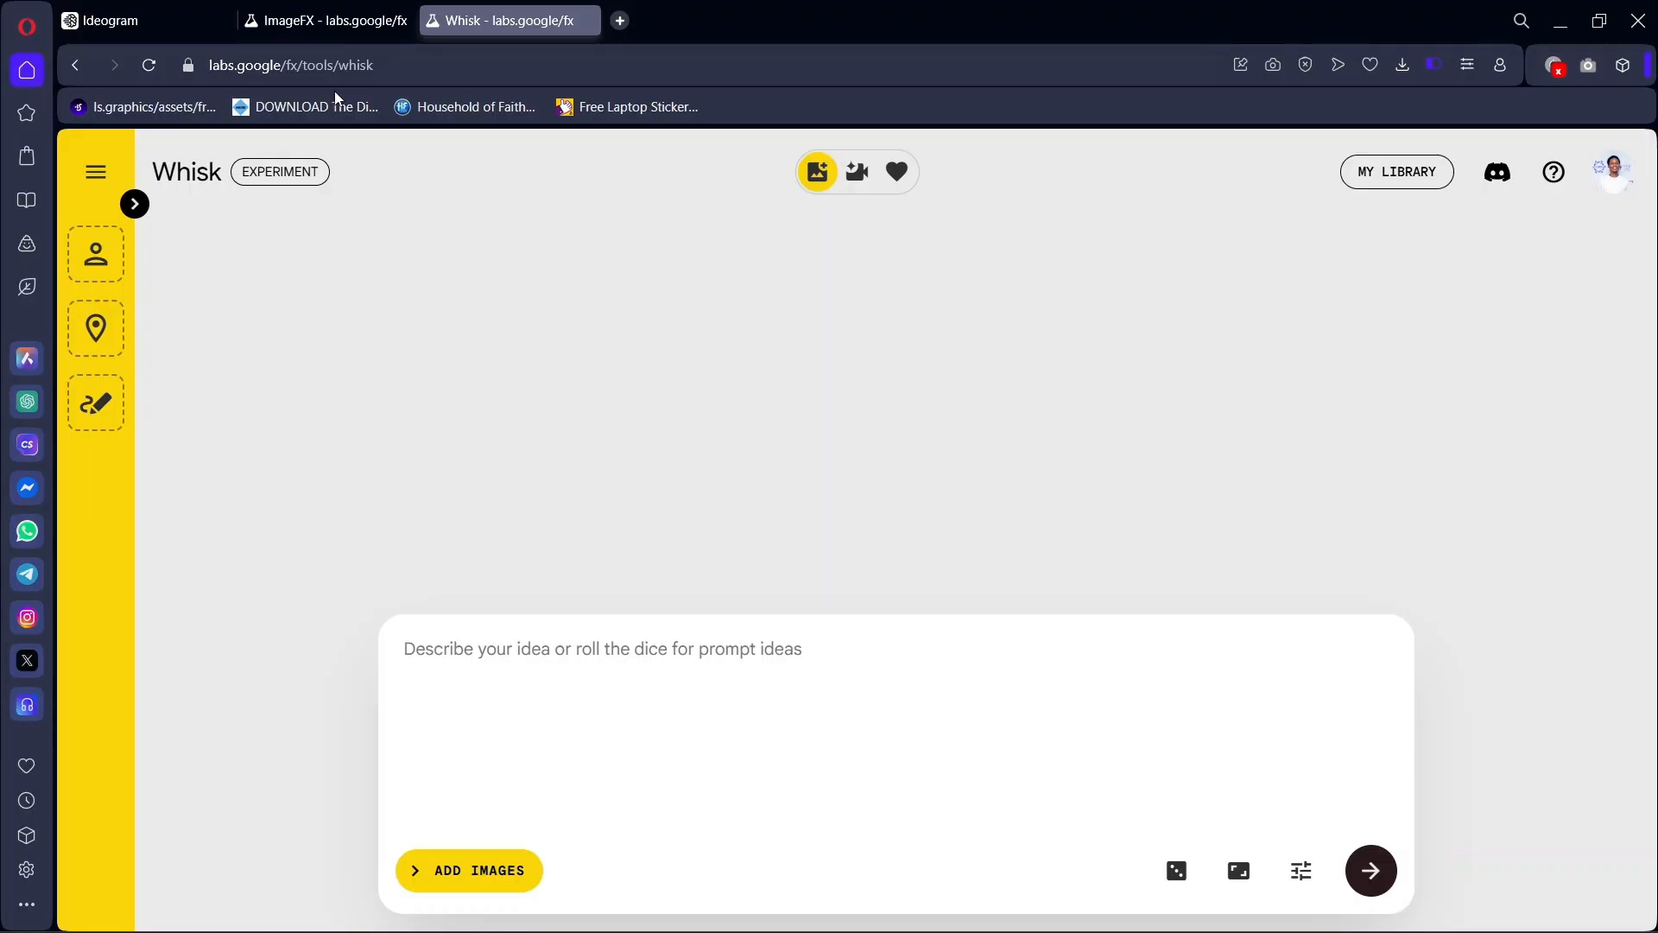
Step: View the ImageFX page, switch to the Ideogram site and reload it
{"action": "left_click", "coordinate": [337, 20]}
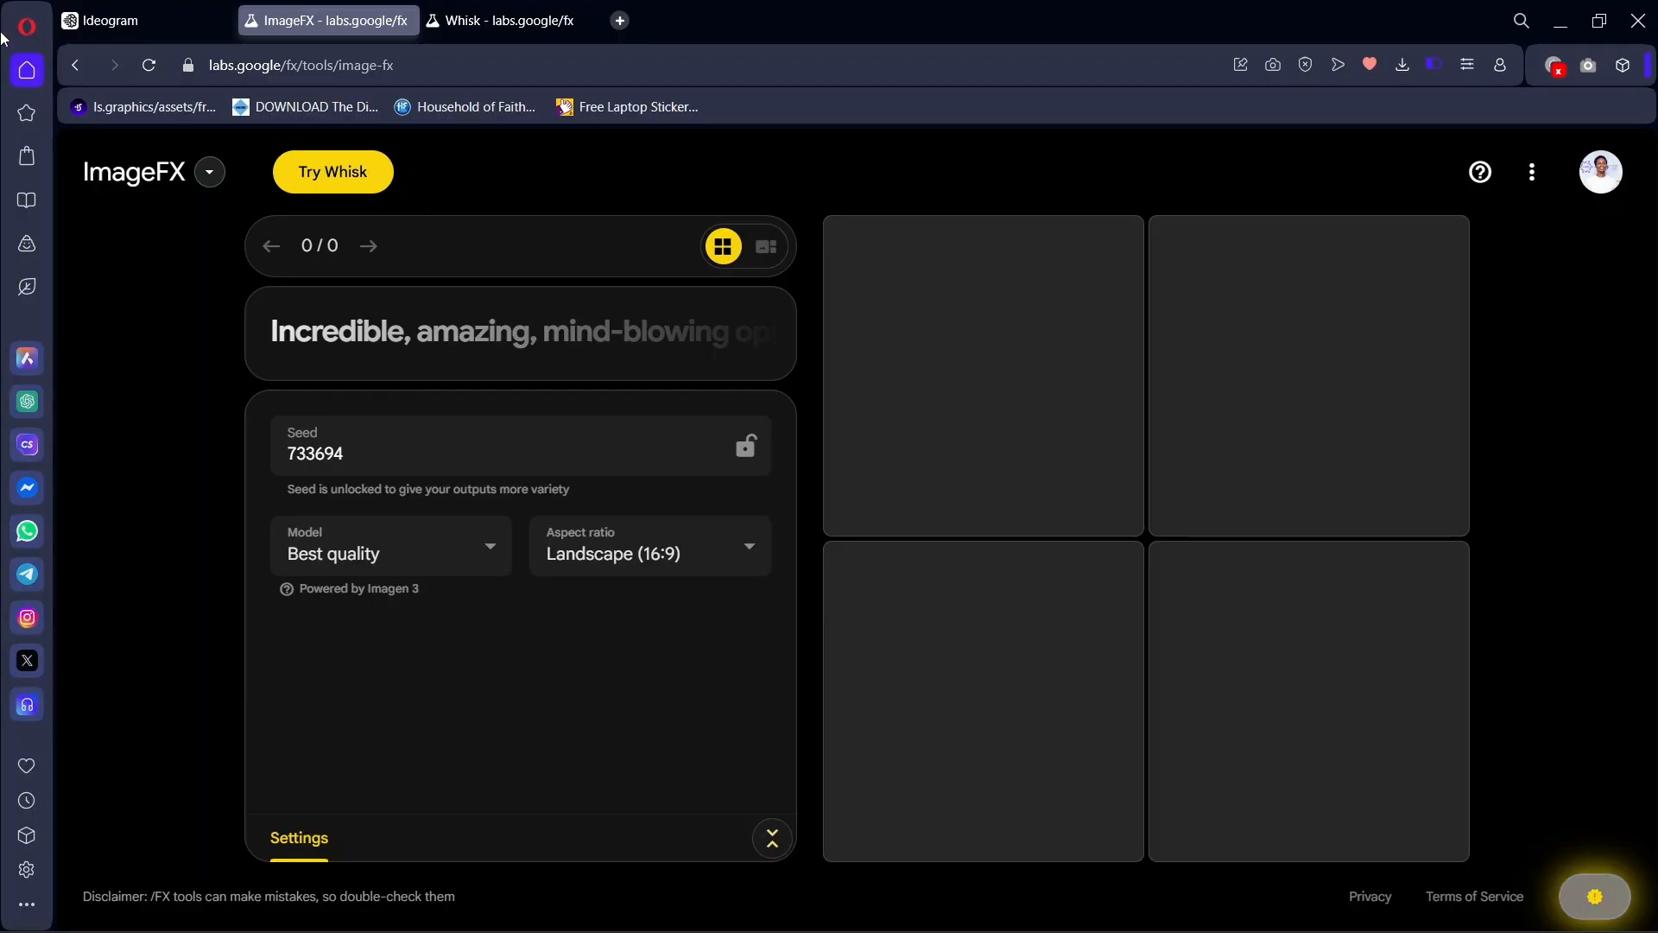
{"action": "left_click", "coordinate": [115, 21]}
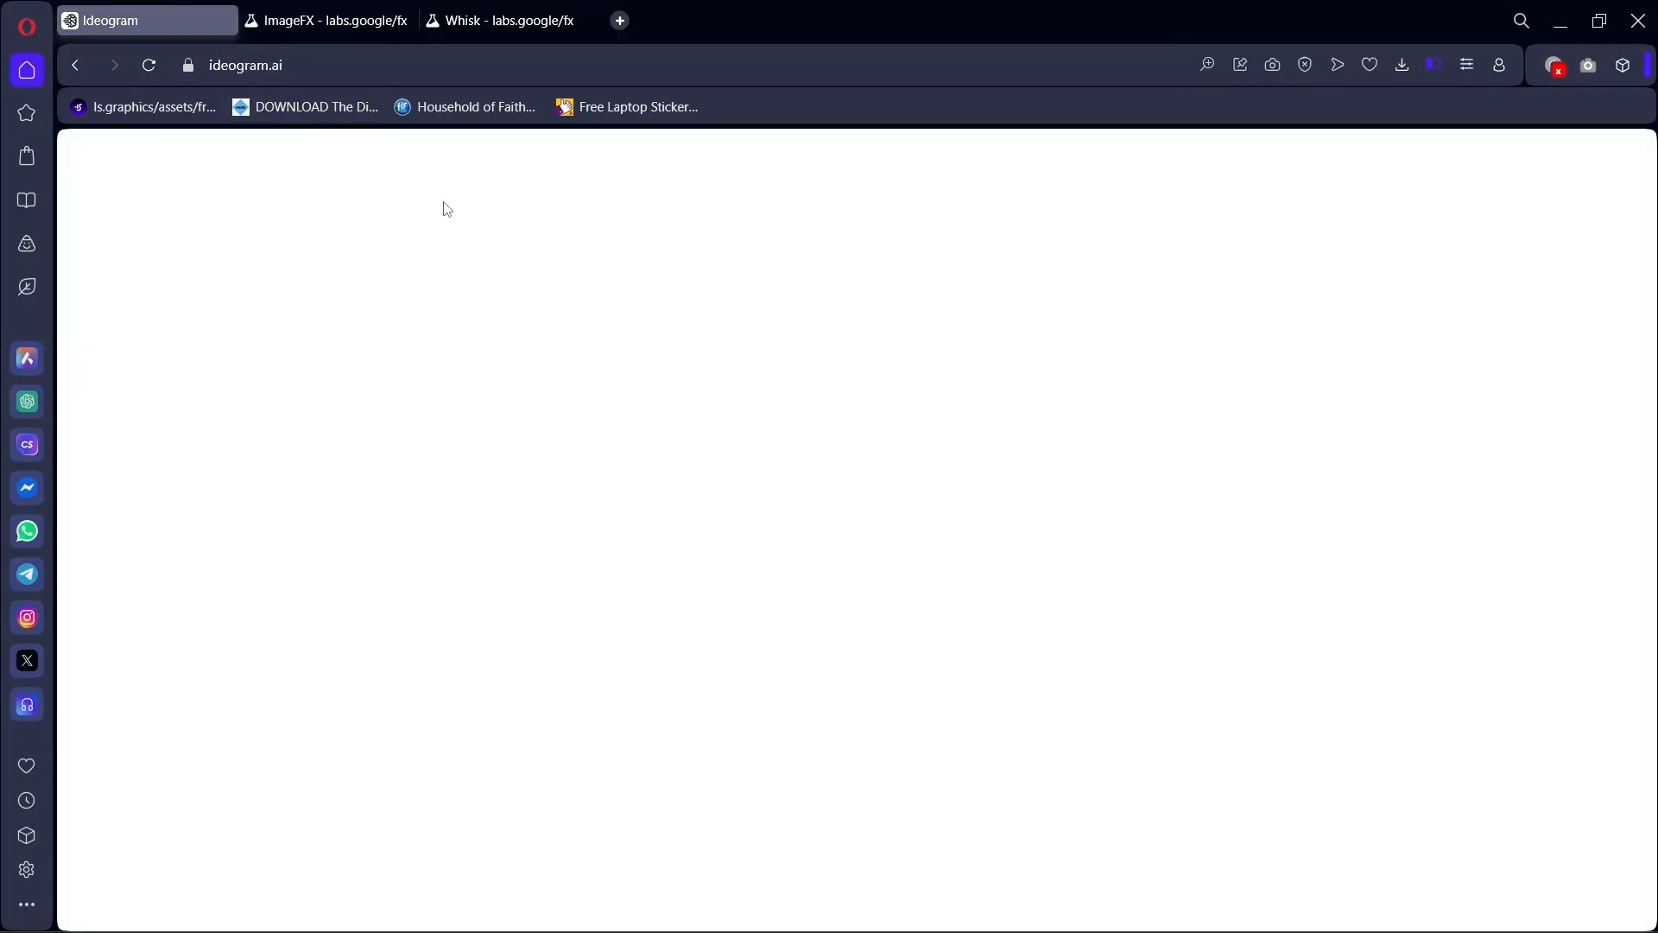
{"action": "left_click", "coordinate": [149, 67]}
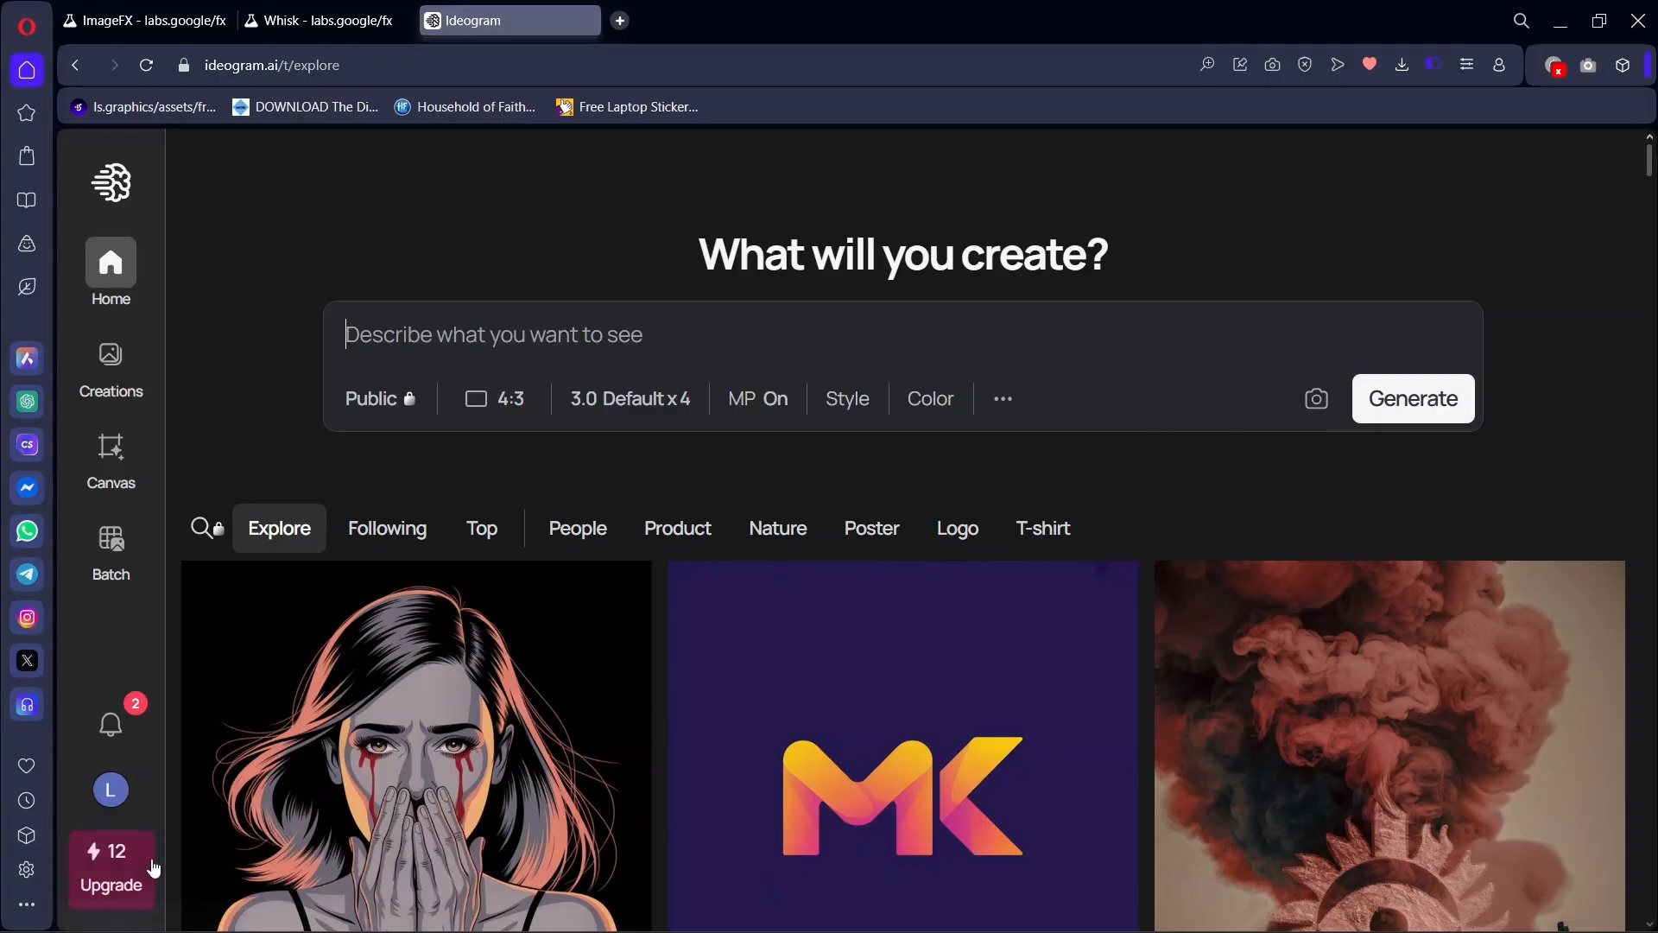
Step: Review Ideogram's subscription plans and return to the home page
{"action": "left_click", "coordinate": [119, 866]}
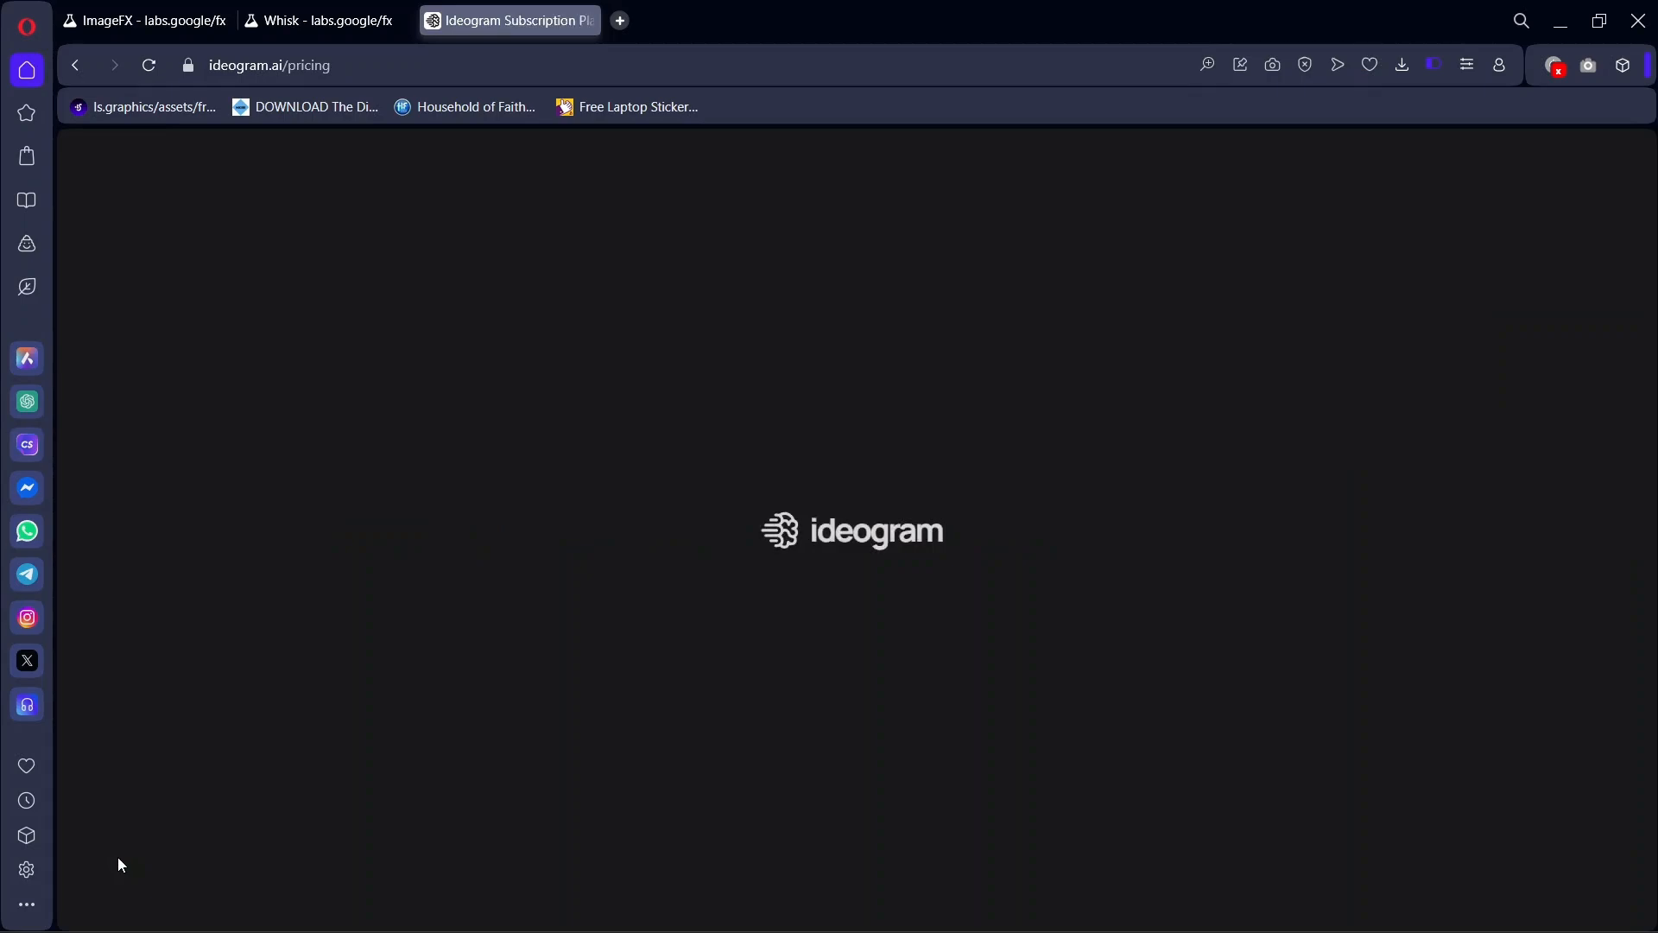
{"action": "scroll", "coordinate": [567, 459], "scroll_direction": "down", "scroll_amount": 5}
{"action": "scroll", "coordinate": [1377, 414], "scroll_direction": "up", "scroll_amount": 4}
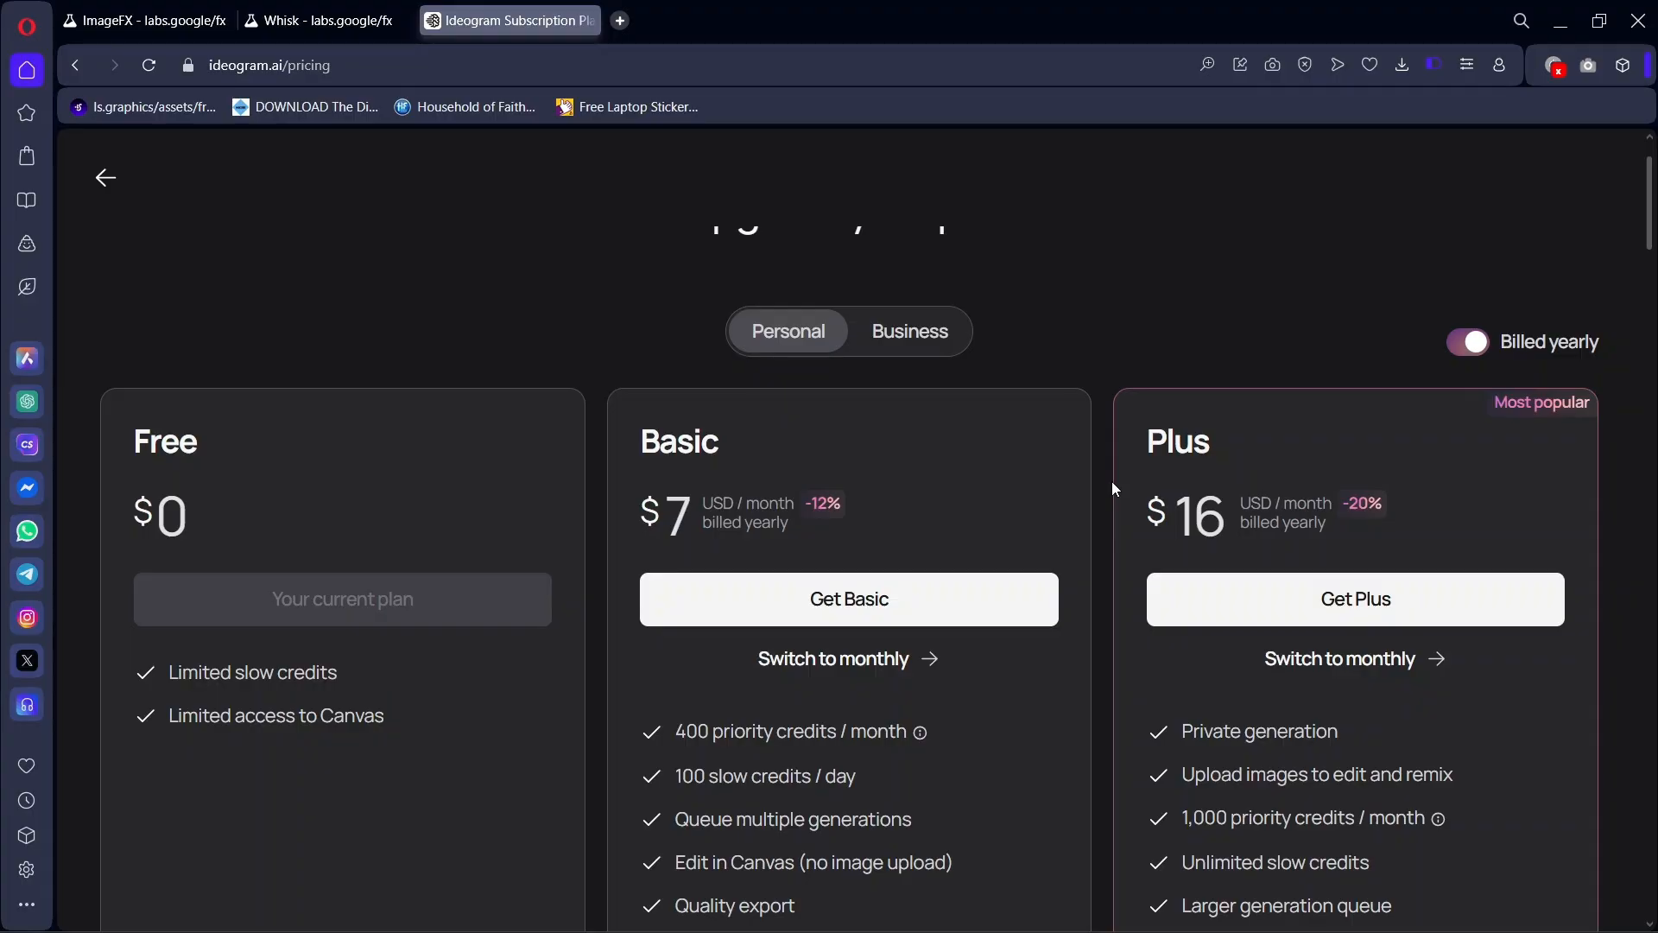
{"action": "left_click", "coordinate": [105, 178]}
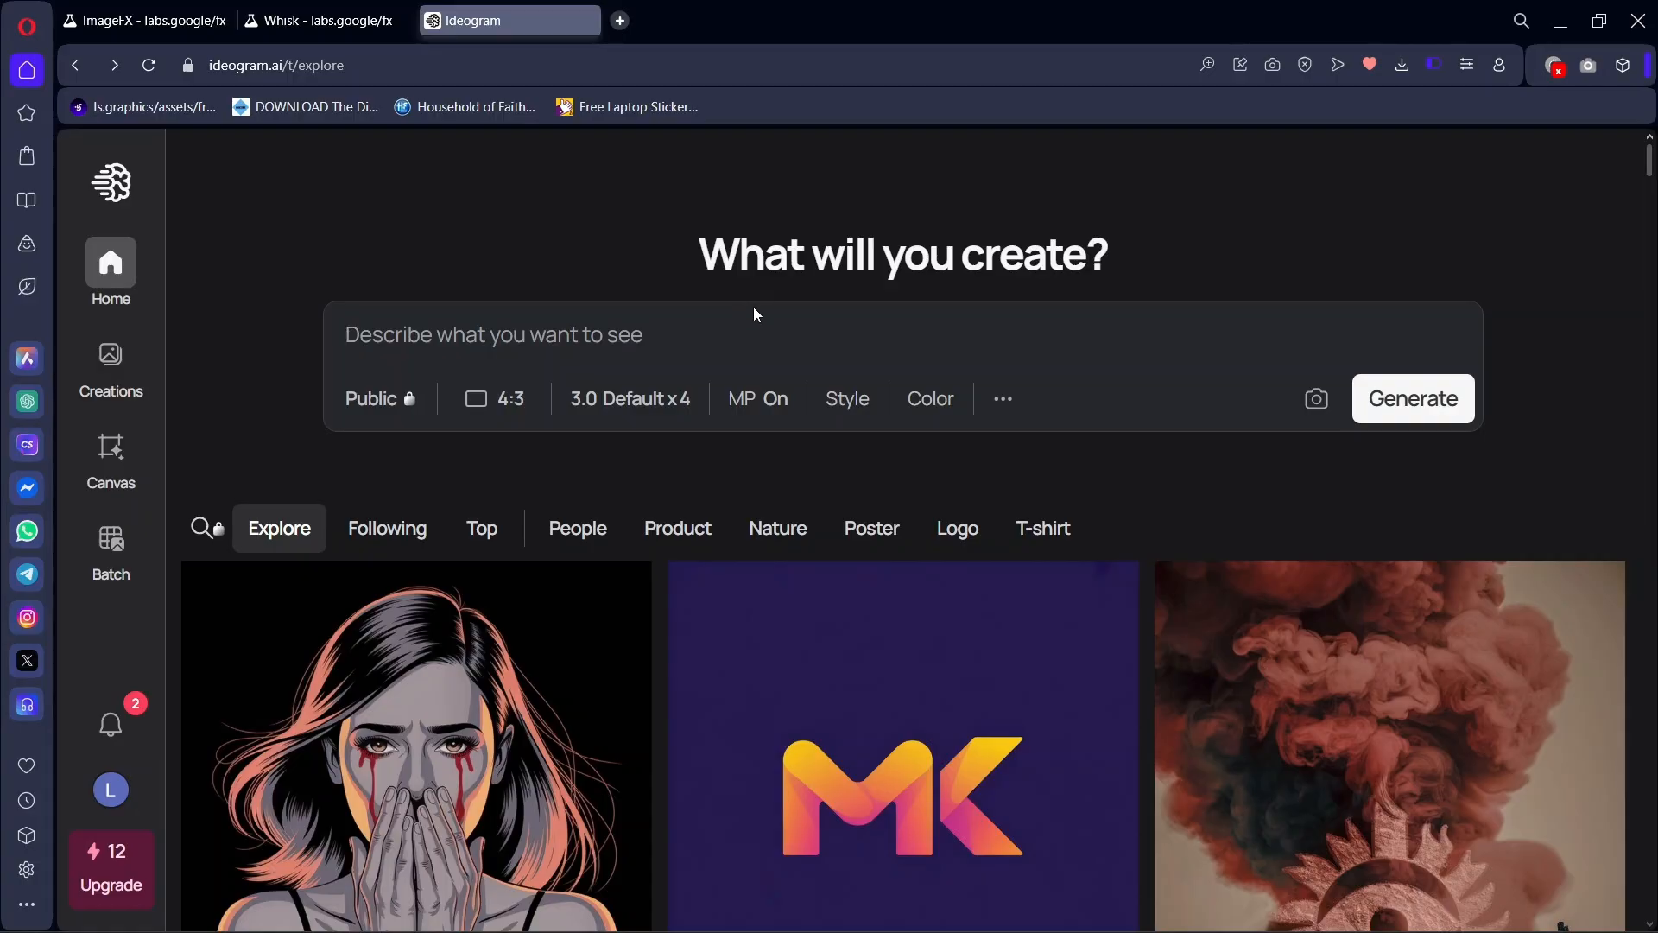
Step: View the details of the purple MK logo image in the Explore gallery, then return to the gallery
{"action": "scroll", "coordinate": [732, 479], "scroll_direction": "down", "scroll_amount": 3}
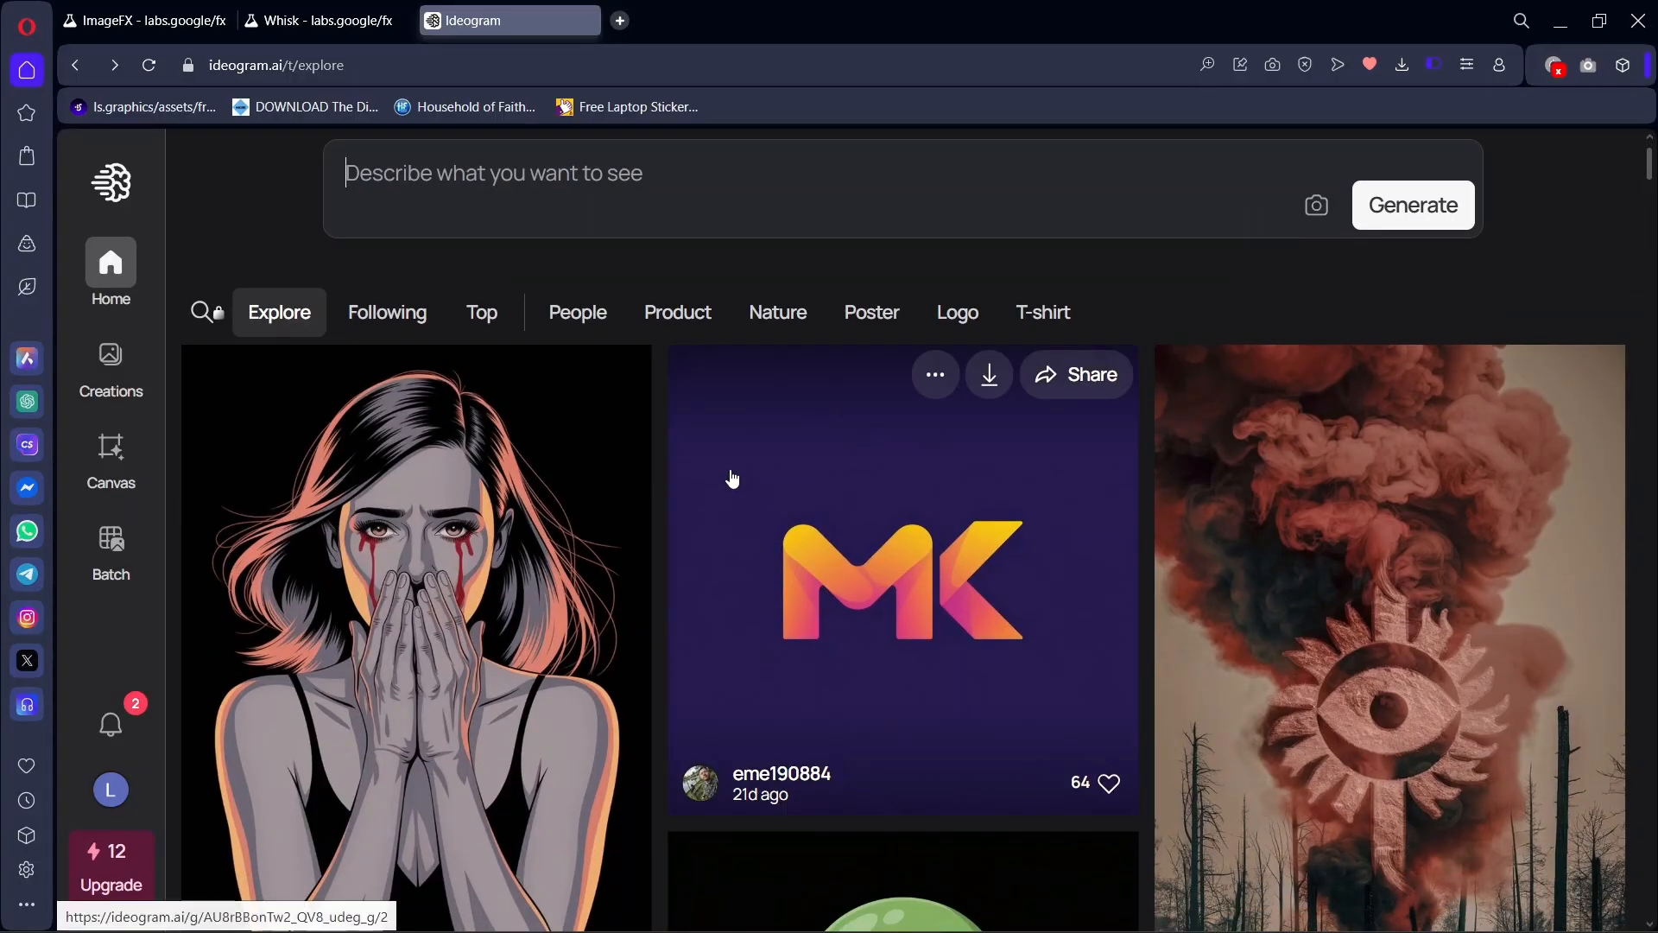
{"action": "scroll", "coordinate": [733, 479], "scroll_direction": "down", "scroll_amount": 1}
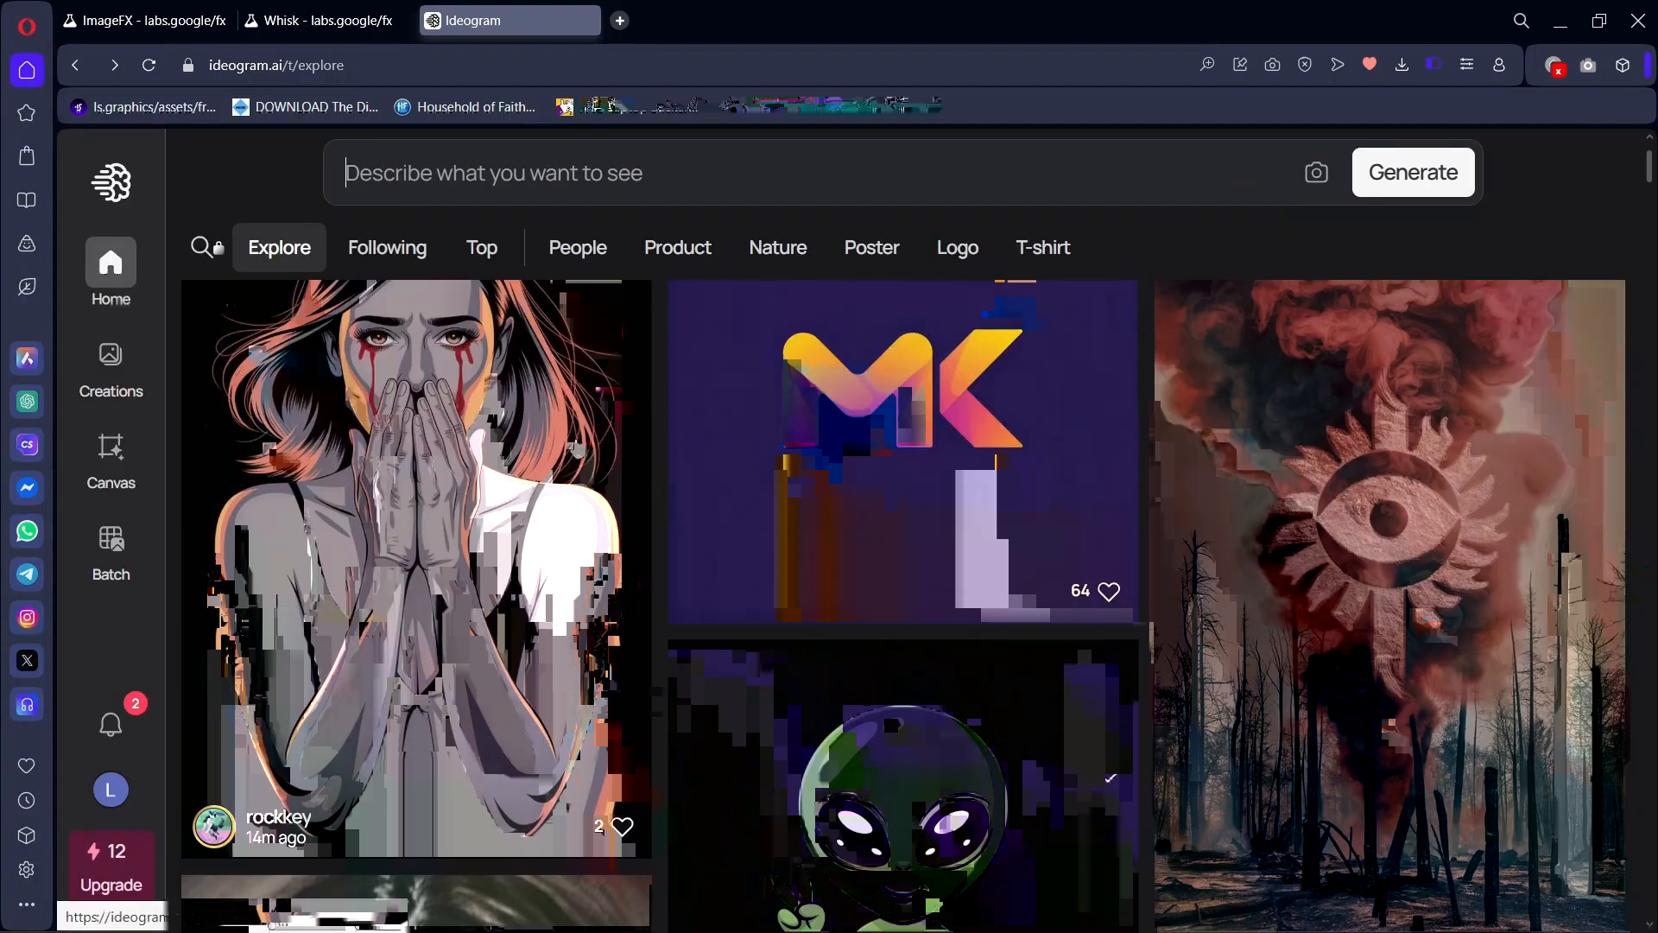
{"action": "left_click", "coordinate": [986, 457]}
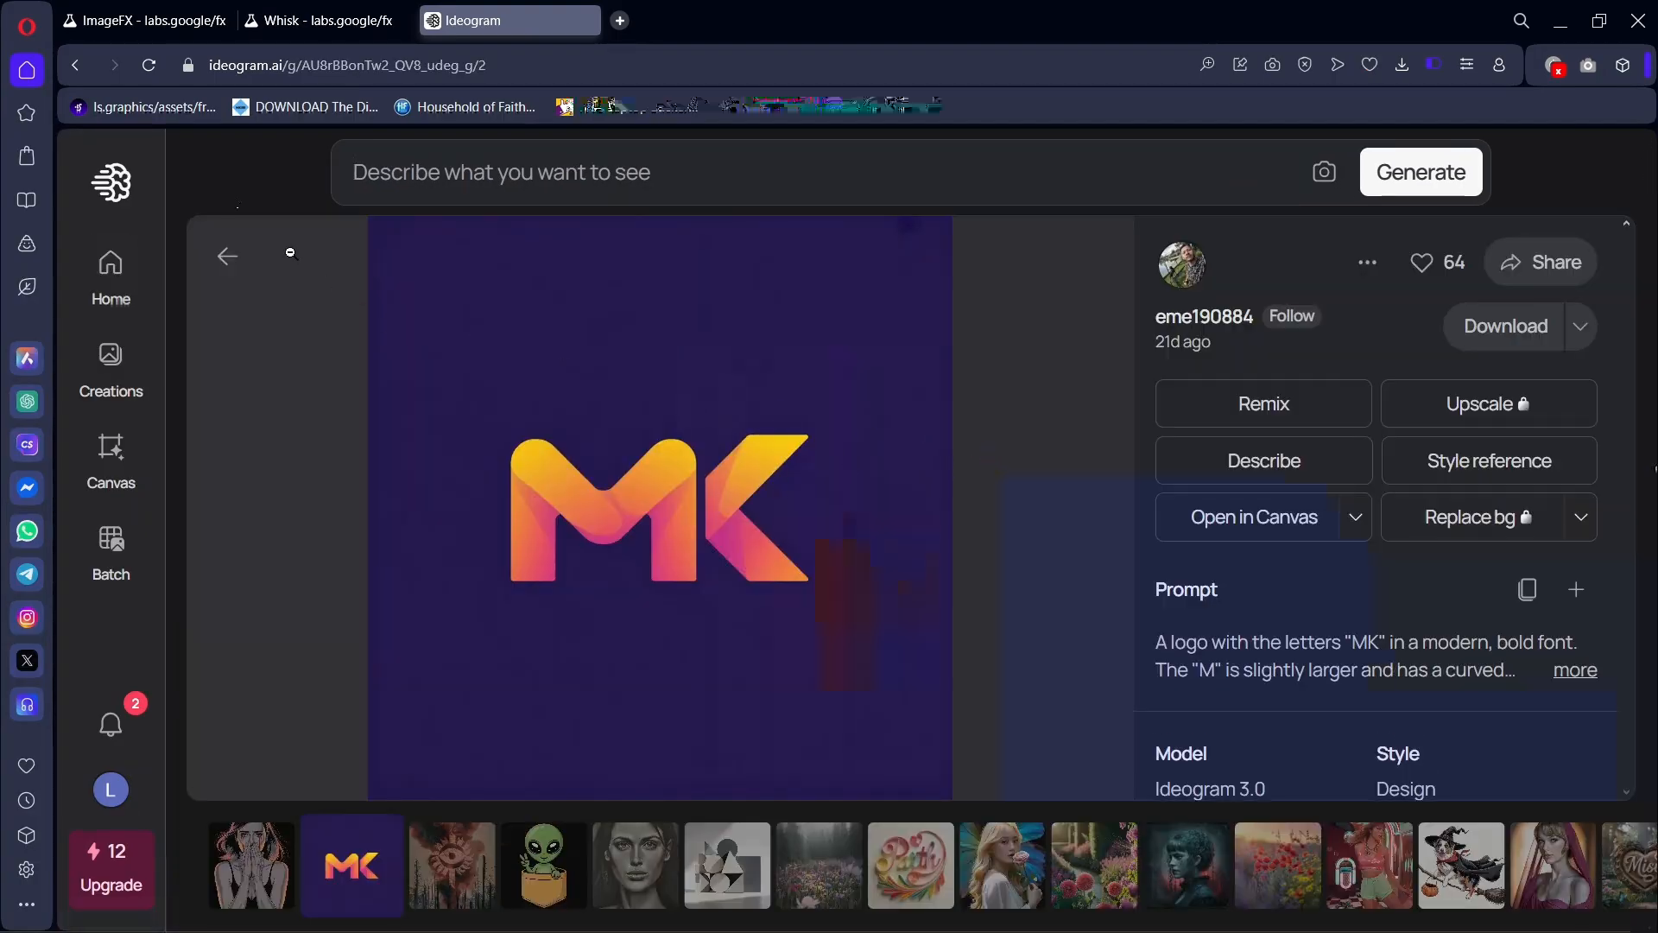
{"action": "left_click", "coordinate": [227, 255]}
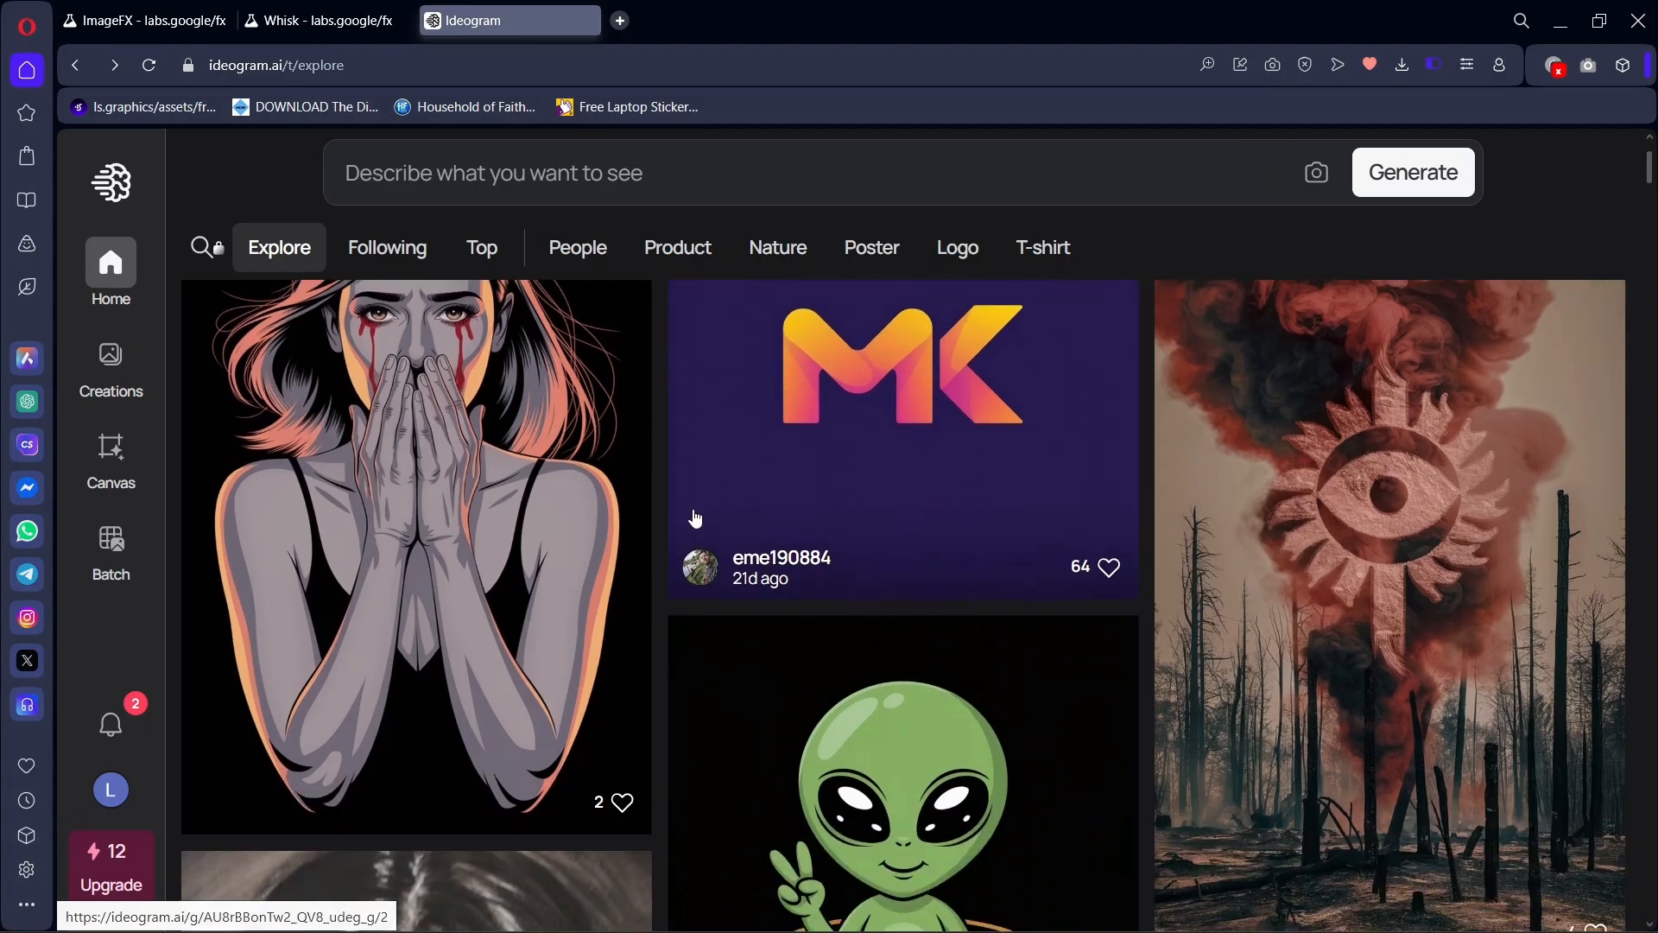
Step: Browse further through the Explore gallery, view the Scarlett perfume image with its prompt, and return to the gallery
{"action": "scroll", "coordinate": [696, 518], "scroll_direction": "down", "scroll_amount": 5}
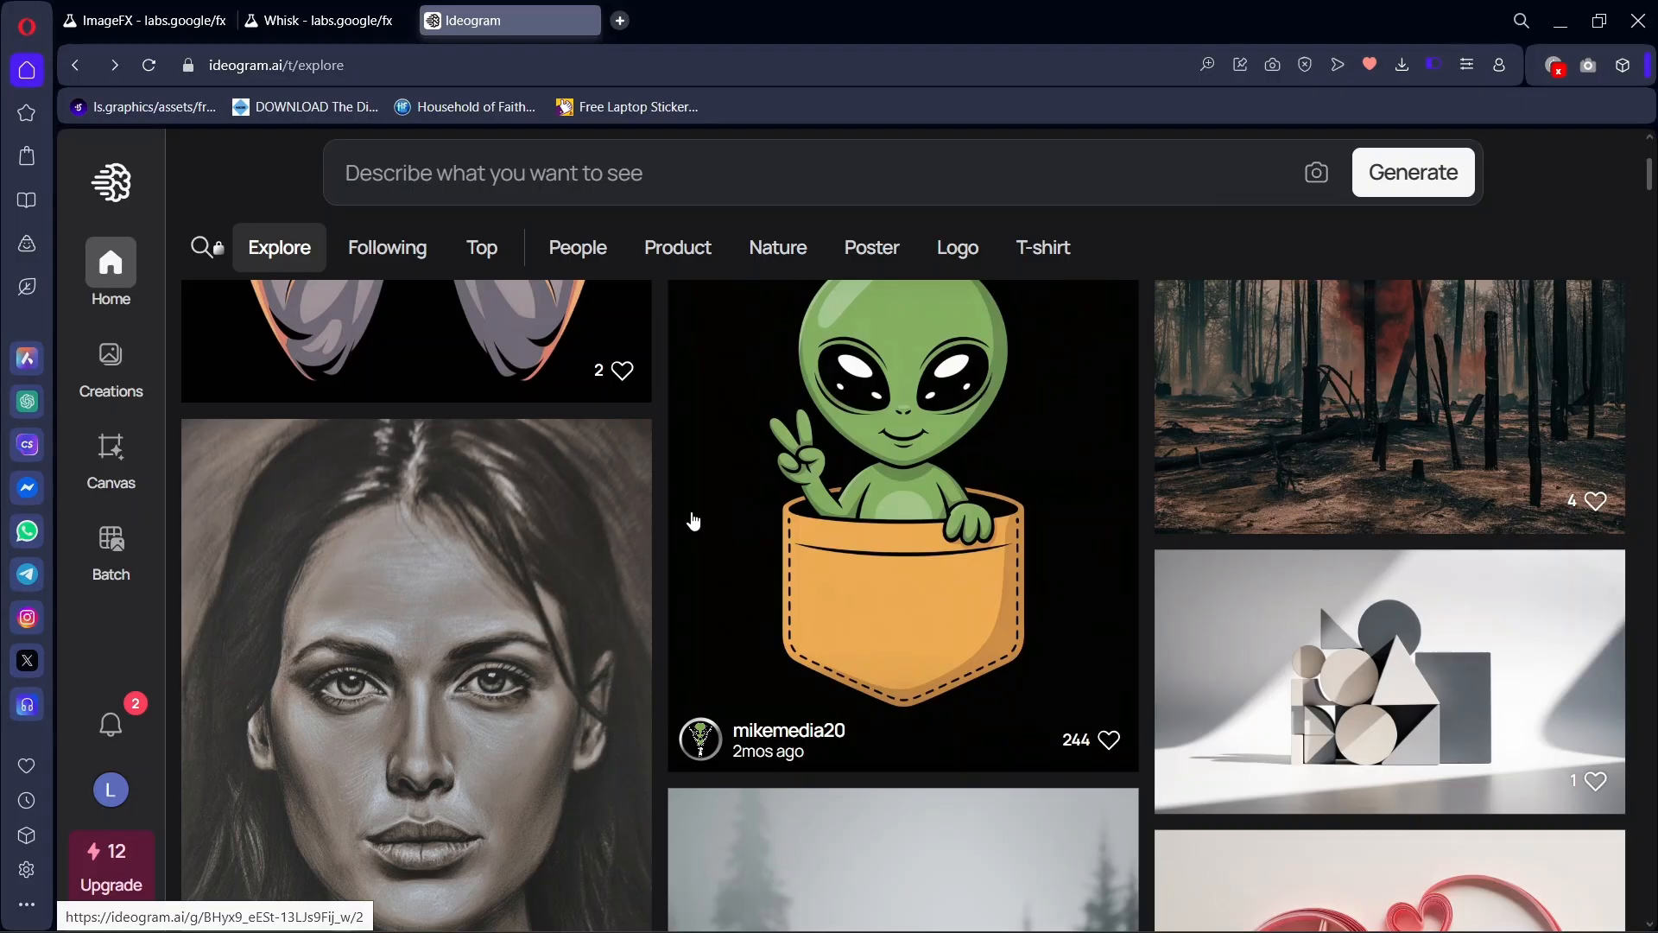
{"action": "scroll", "coordinate": [791, 570], "scroll_direction": "down", "scroll_amount": 10}
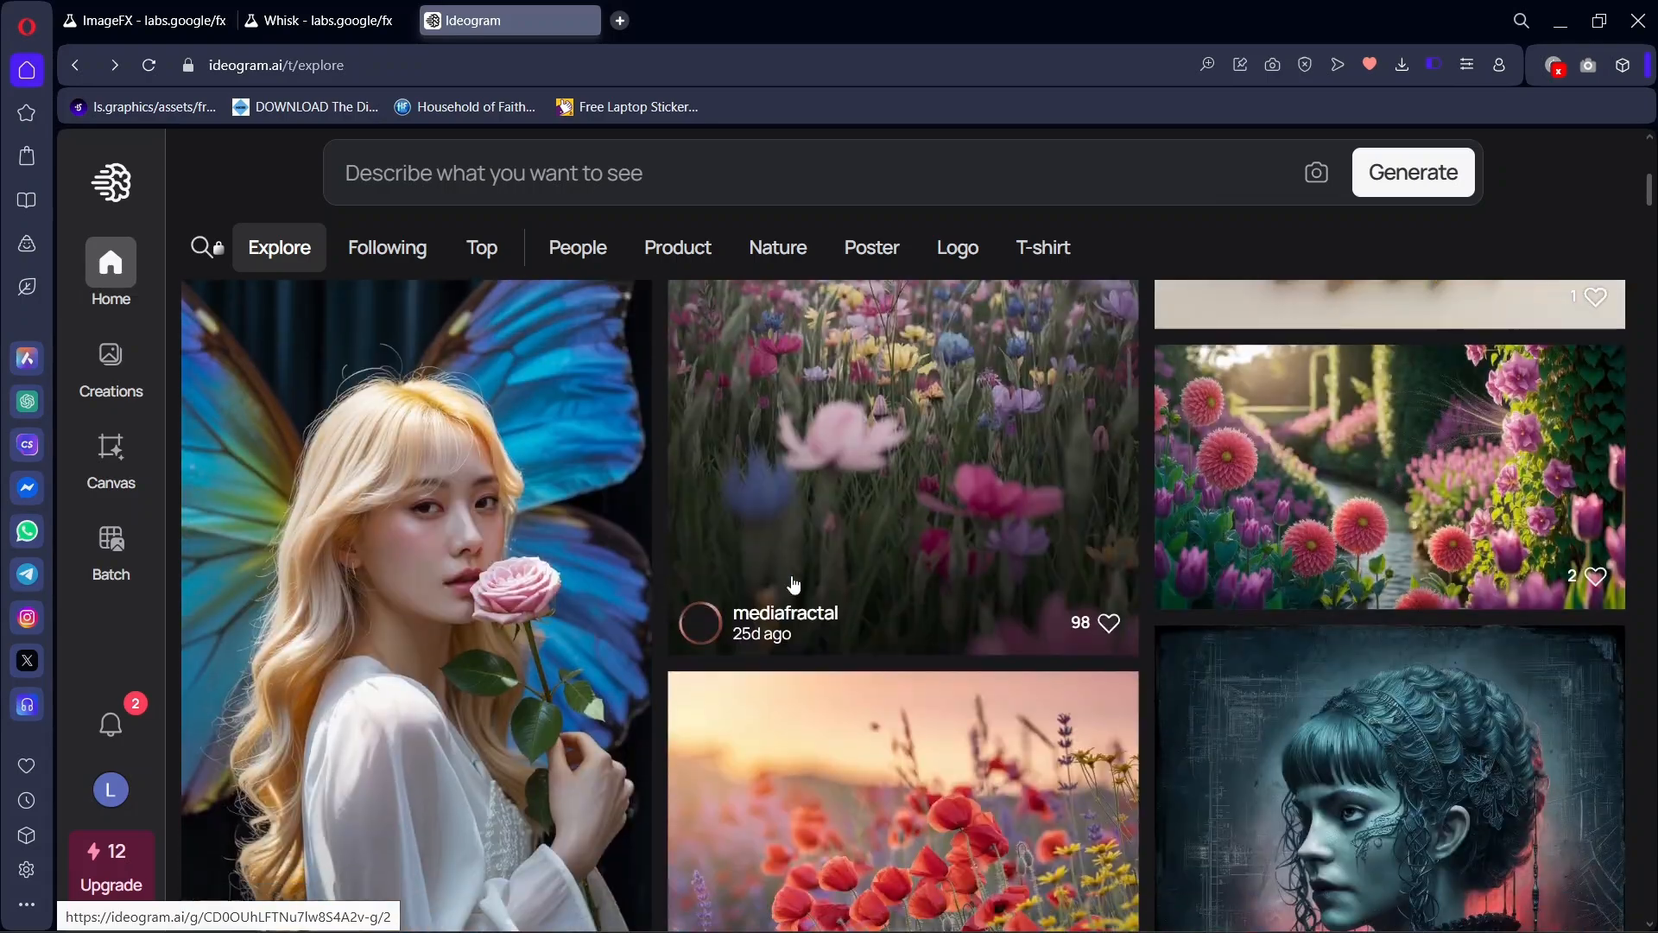
{"action": "scroll", "coordinate": [805, 566], "scroll_direction": "down", "scroll_amount": 8}
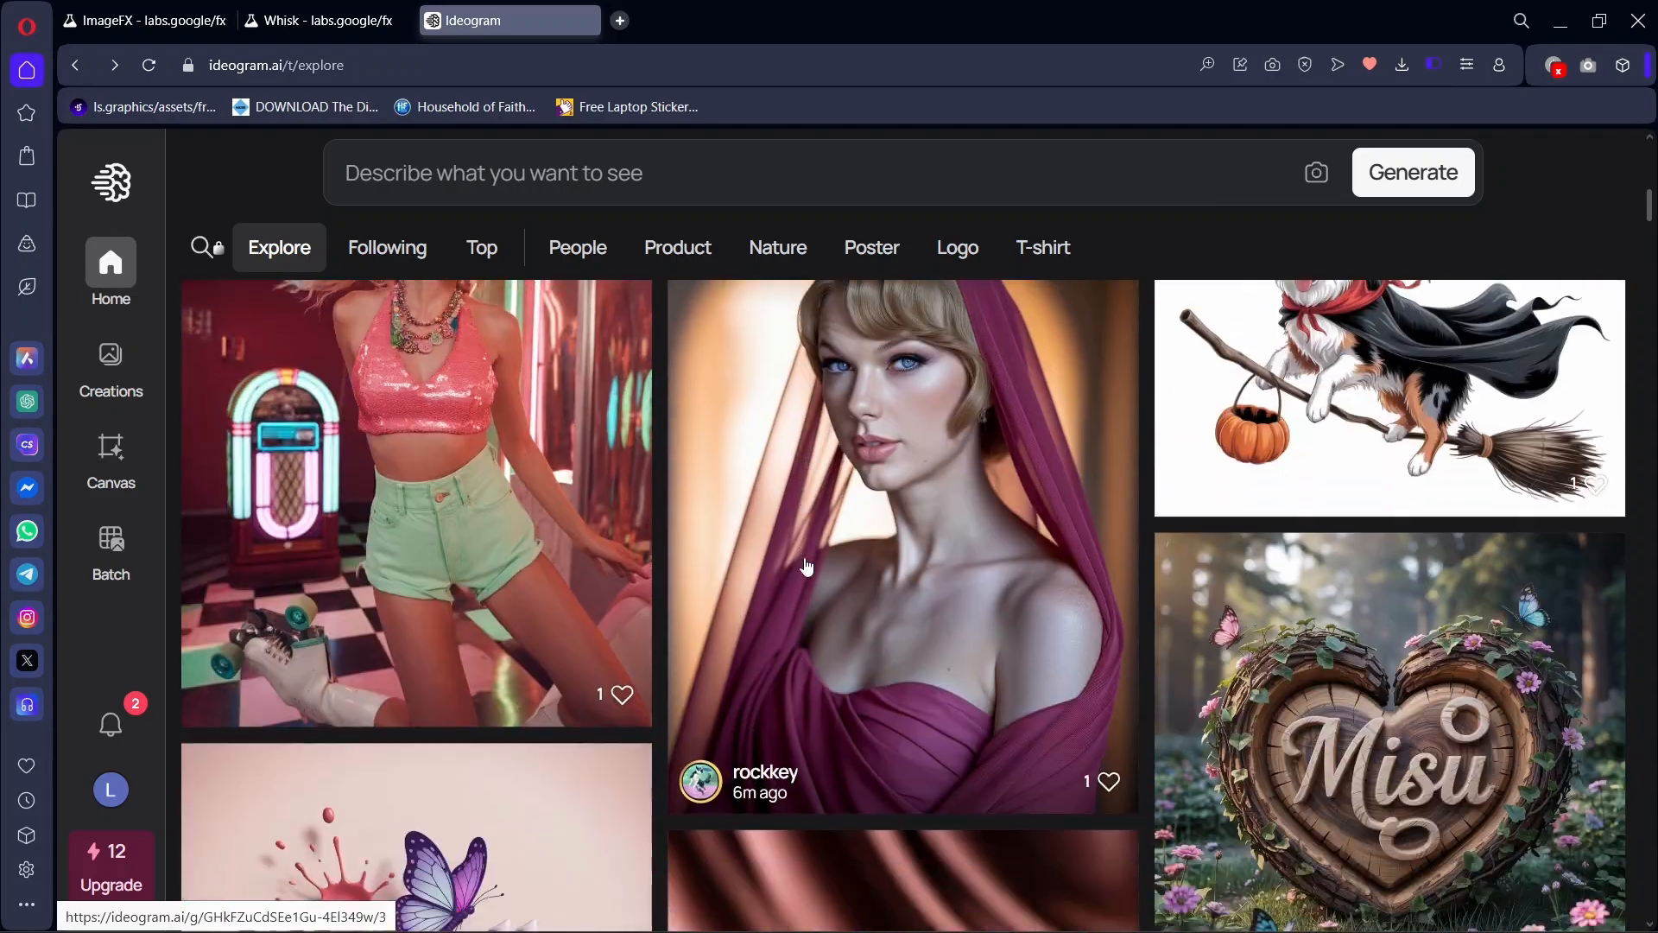
{"action": "scroll", "coordinate": [807, 567], "scroll_direction": "up", "scroll_amount": 3}
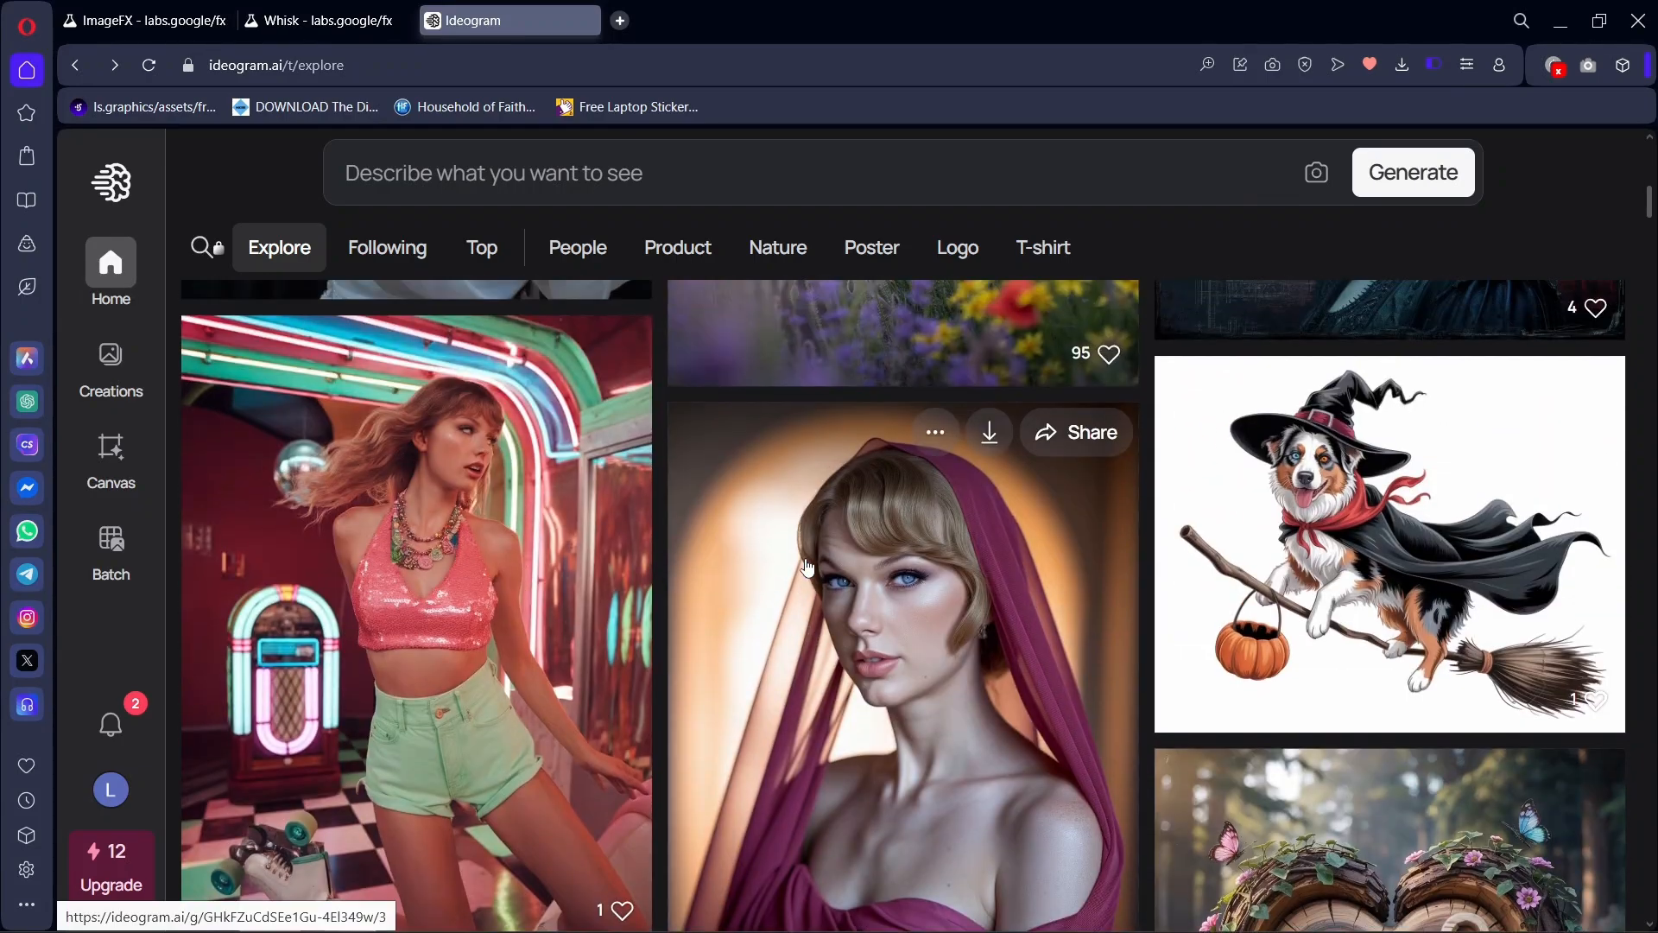
{"action": "scroll", "coordinate": [807, 568], "scroll_direction": "down", "scroll_amount": 4}
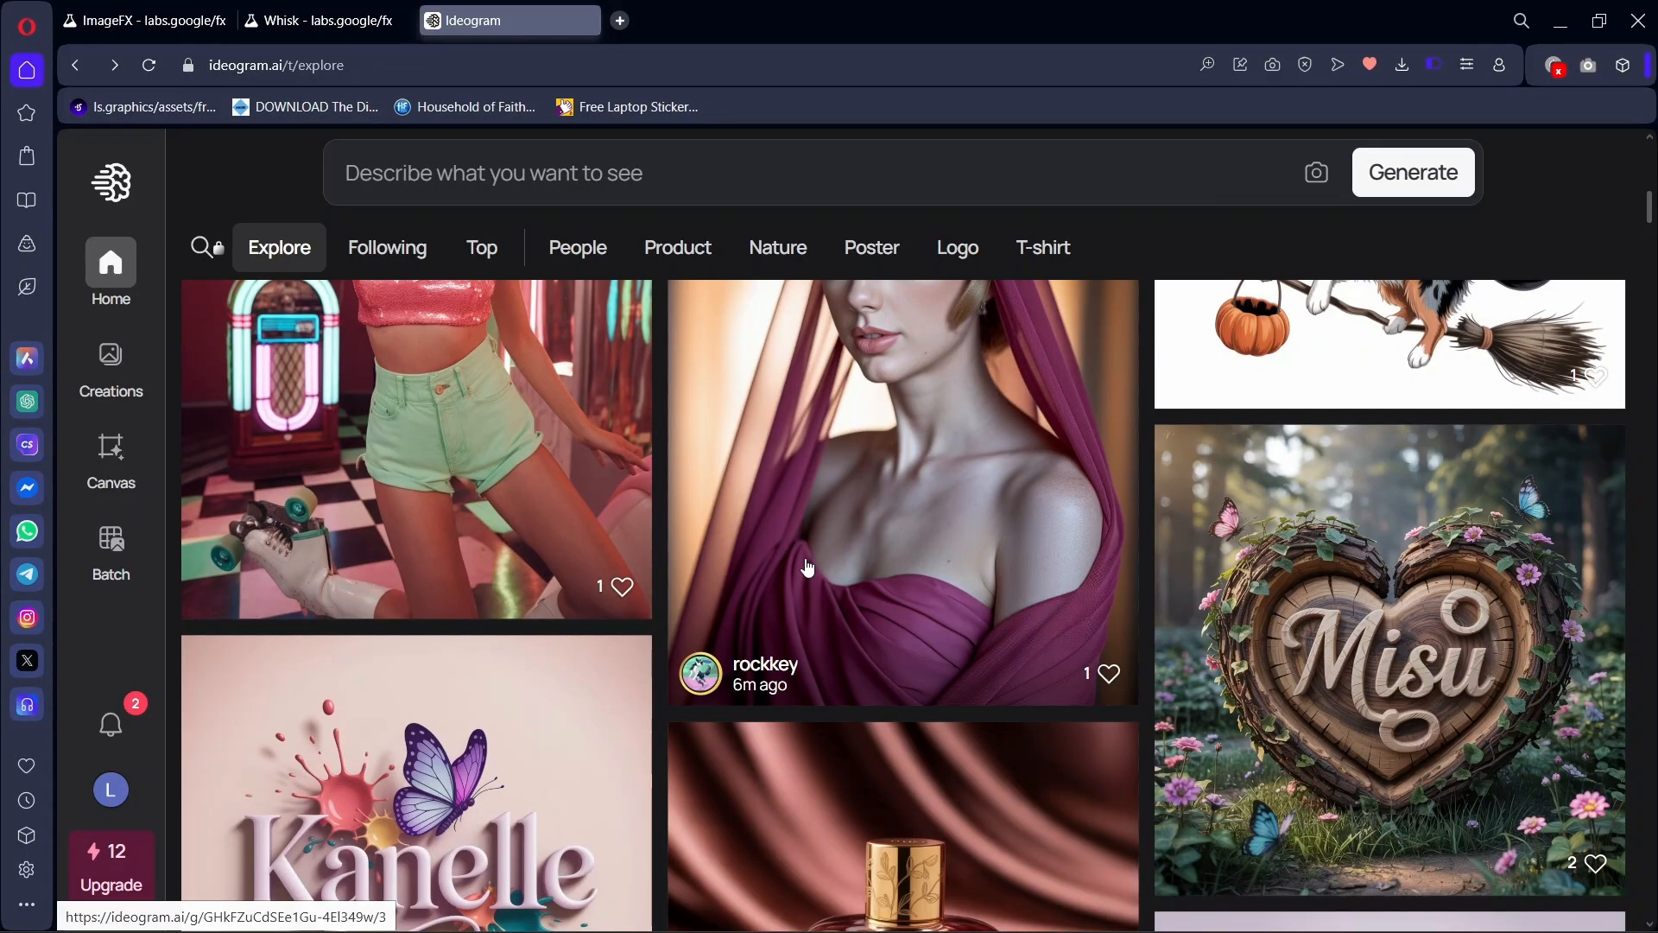
{"action": "scroll", "coordinate": [807, 563], "scroll_direction": "down", "scroll_amount": 9}
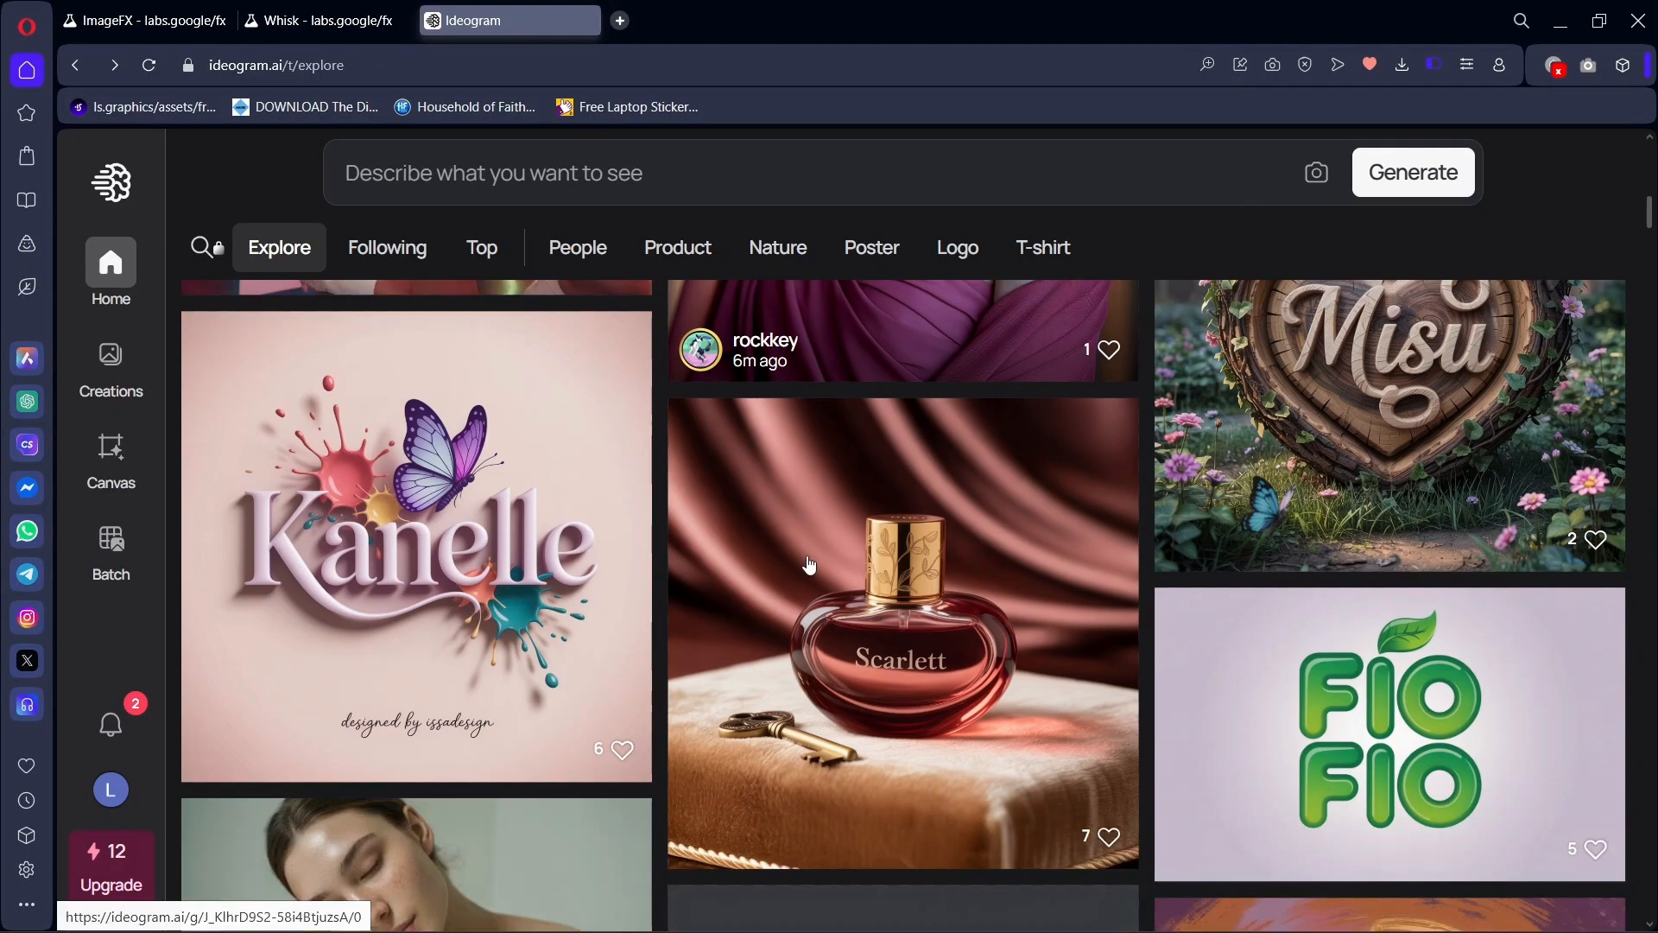
{"action": "scroll", "coordinate": [810, 568], "scroll_direction": "up", "scroll_amount": 5}
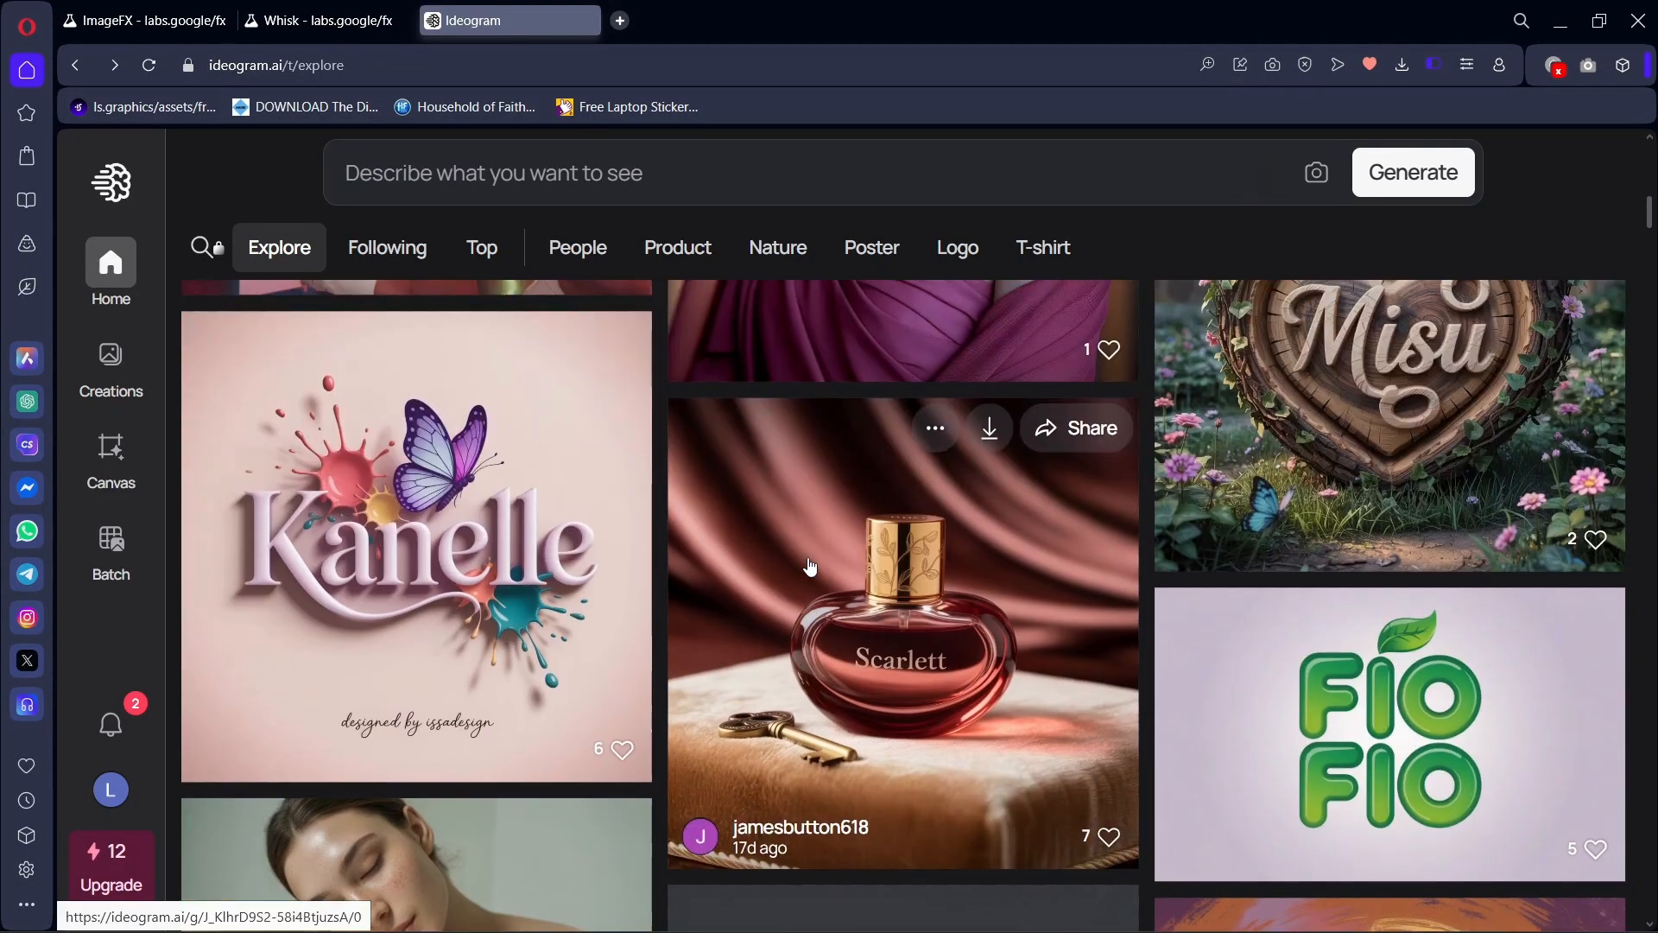
{"action": "left_click", "coordinate": [929, 546]}
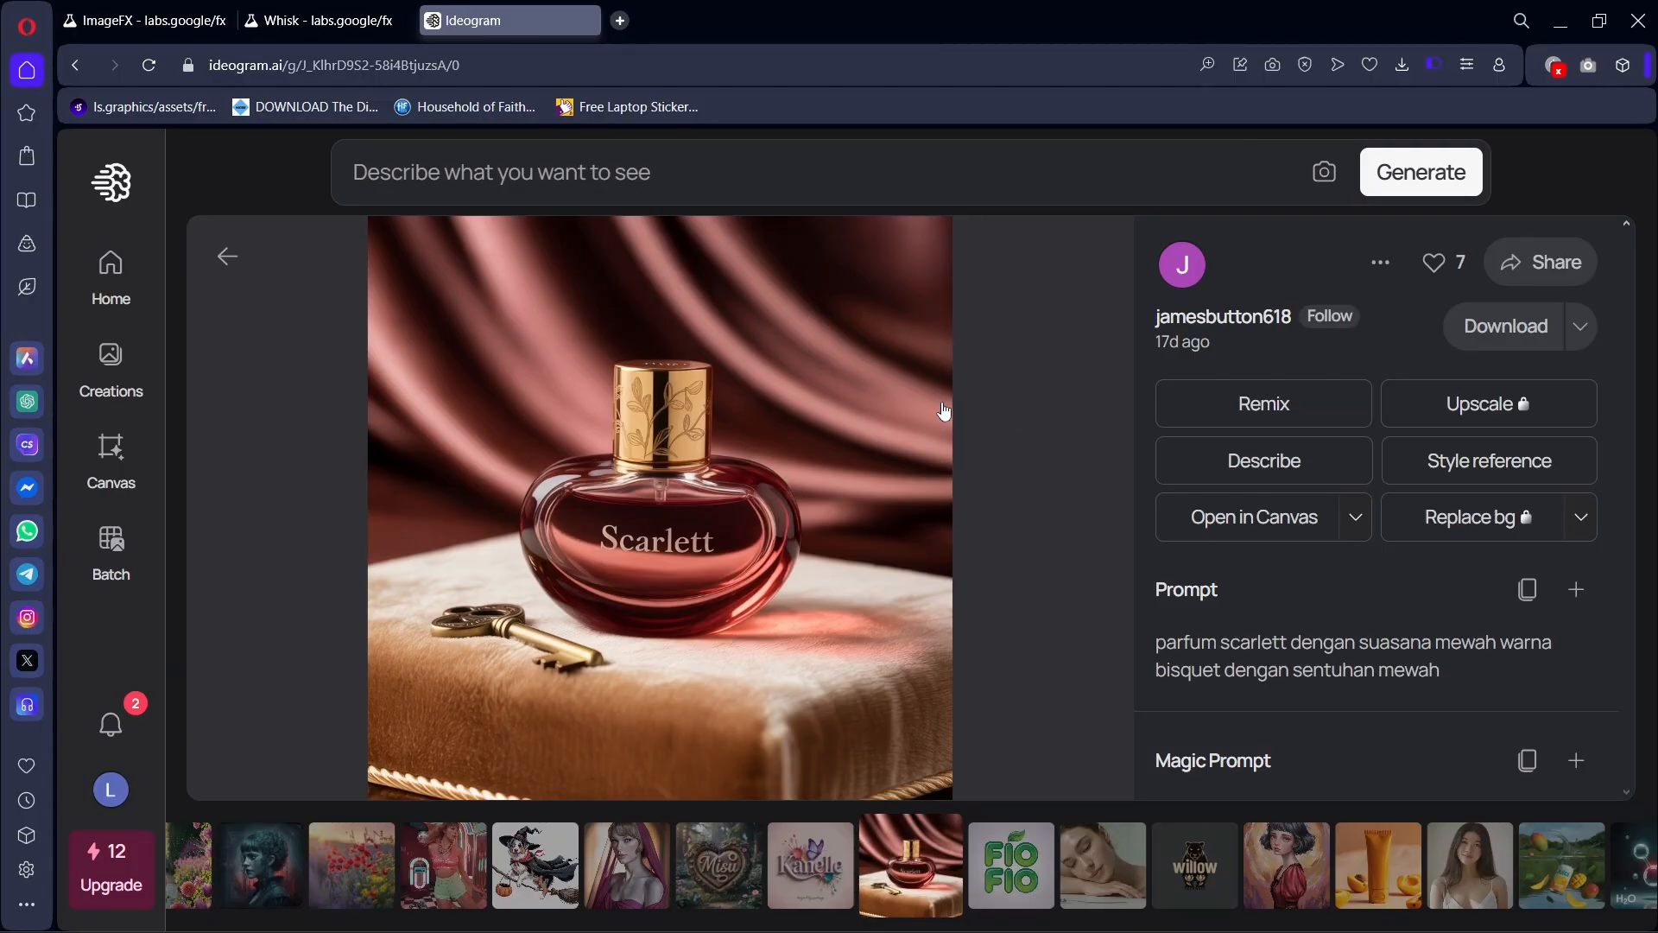
{"action": "left_click", "coordinate": [227, 257]}
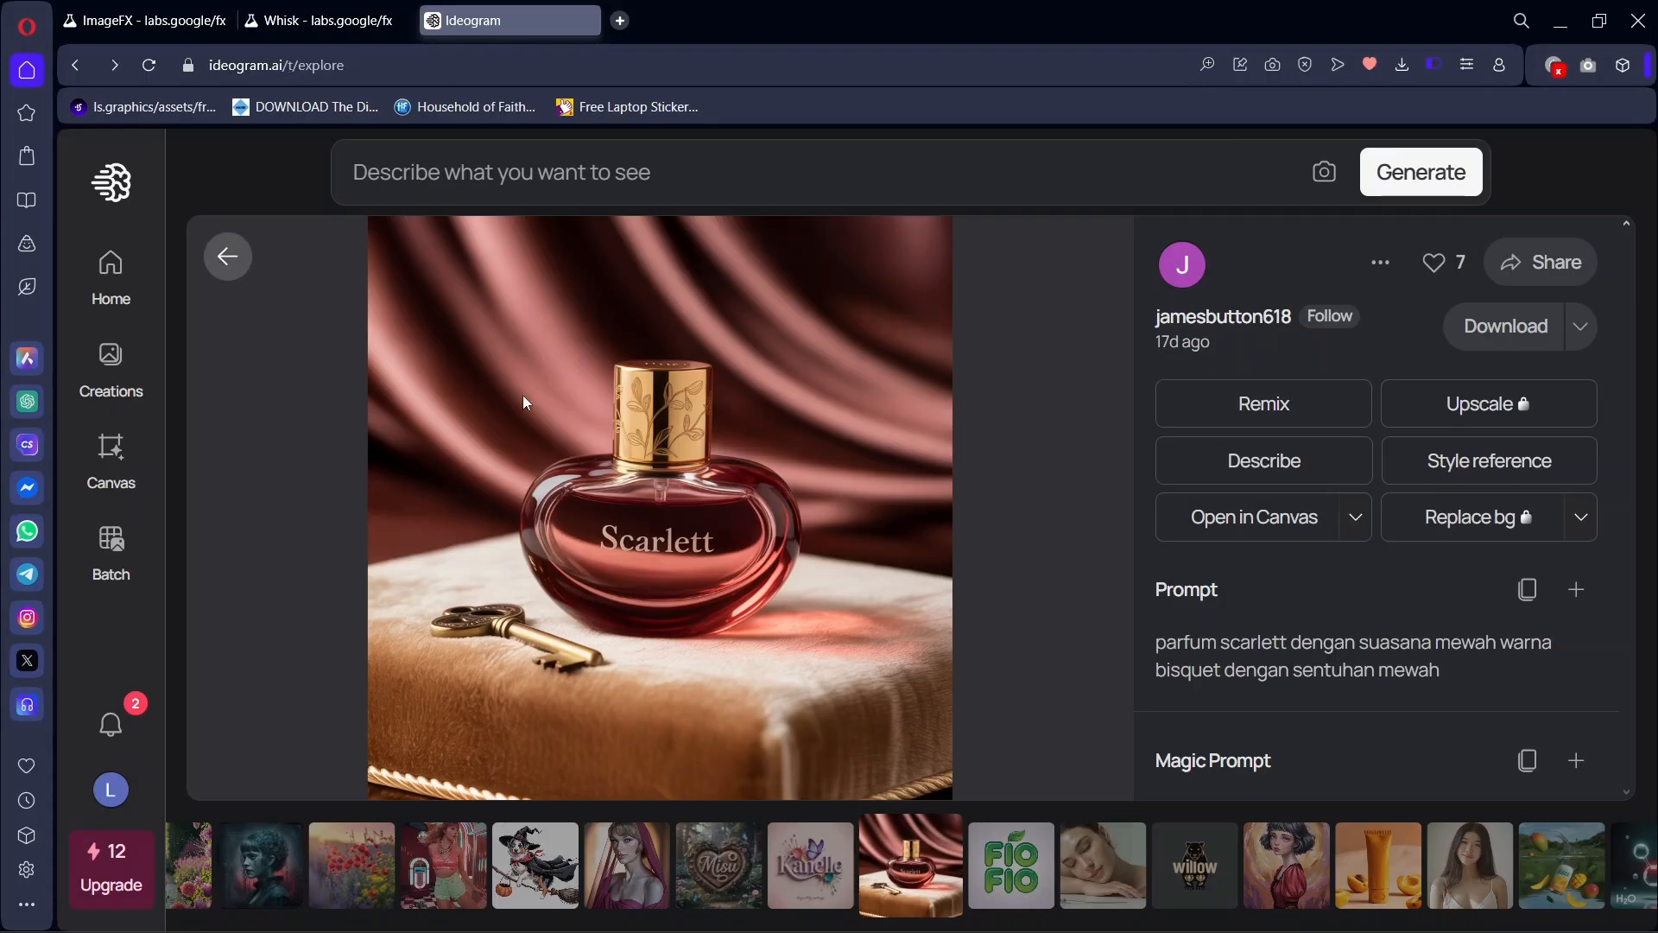
Step: Find the portrait of the long-haired woman in a white top, read its full prompt, and return to the gallery
{"action": "scroll", "coordinate": [807, 613], "scroll_direction": "down", "scroll_amount": 4}
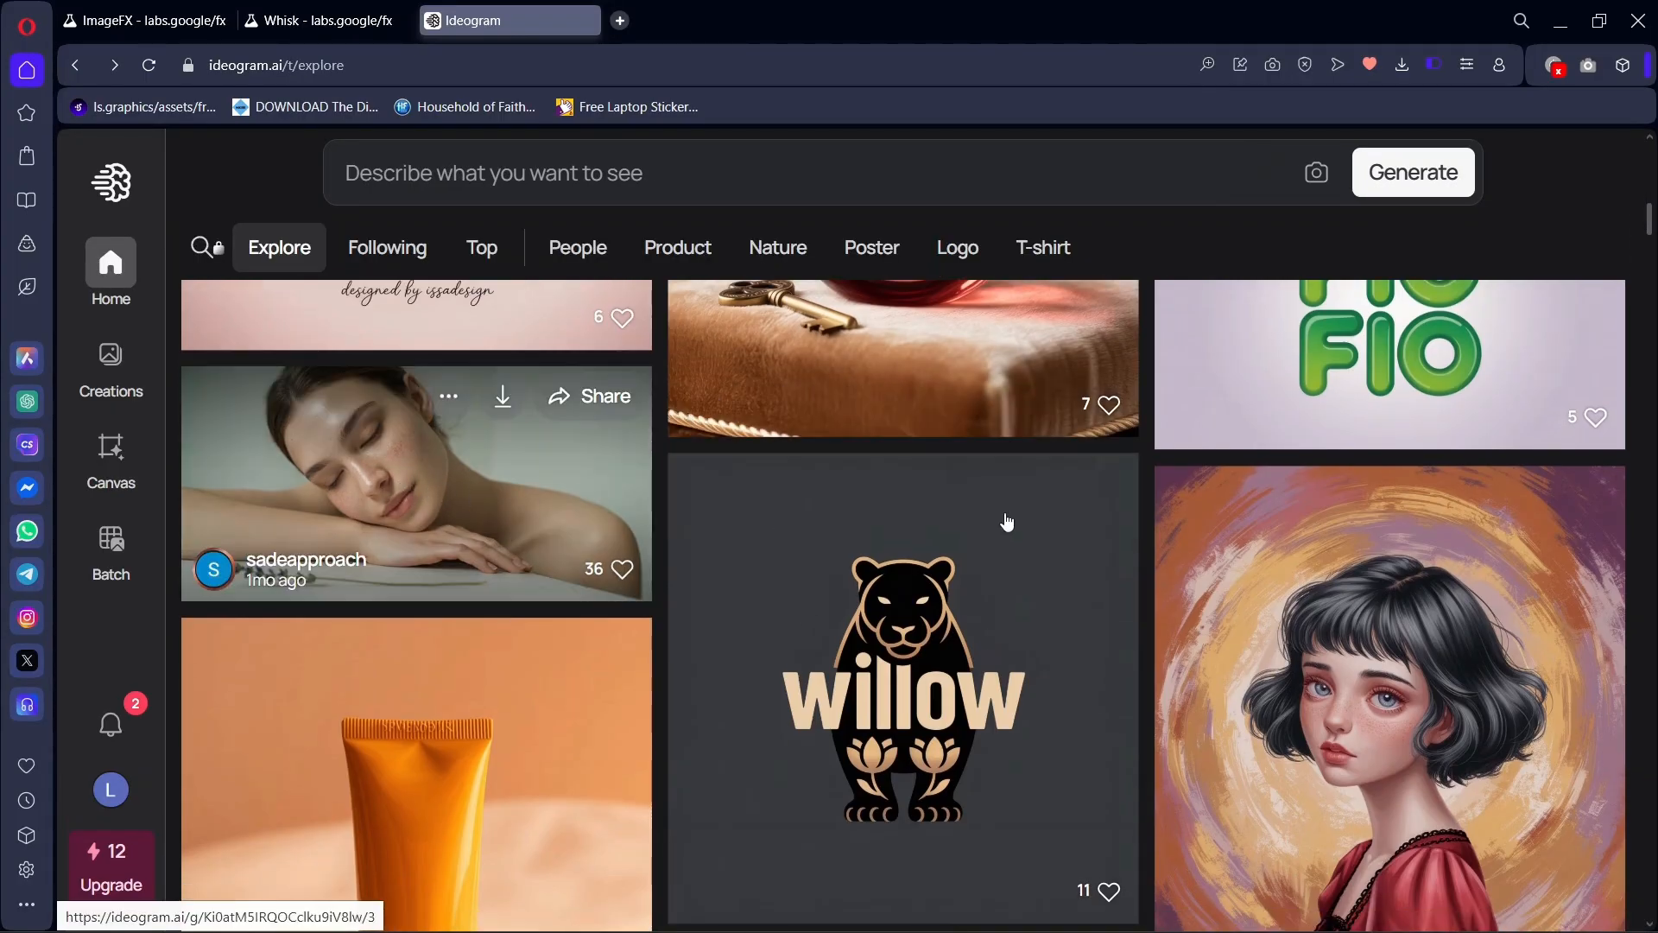
{"action": "scroll", "coordinate": [1008, 522], "scroll_direction": "down", "scroll_amount": 2}
{"action": "scroll", "coordinate": [1005, 527], "scroll_direction": "down", "scroll_amount": 5}
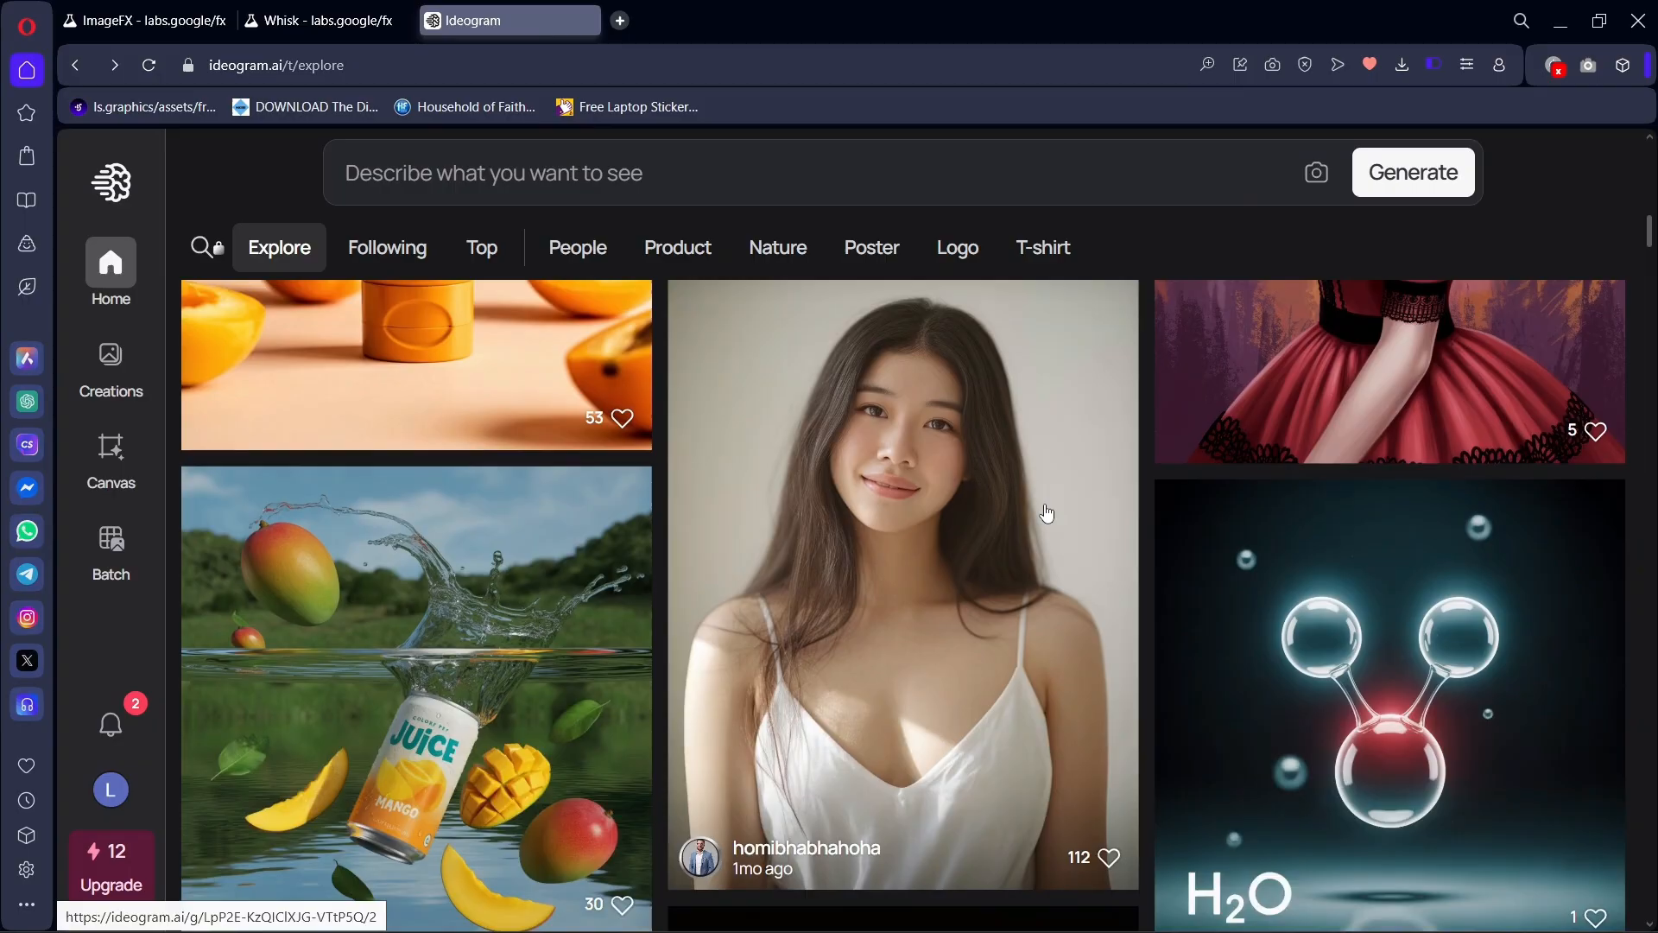
{"action": "left_click", "coordinate": [1047, 514]}
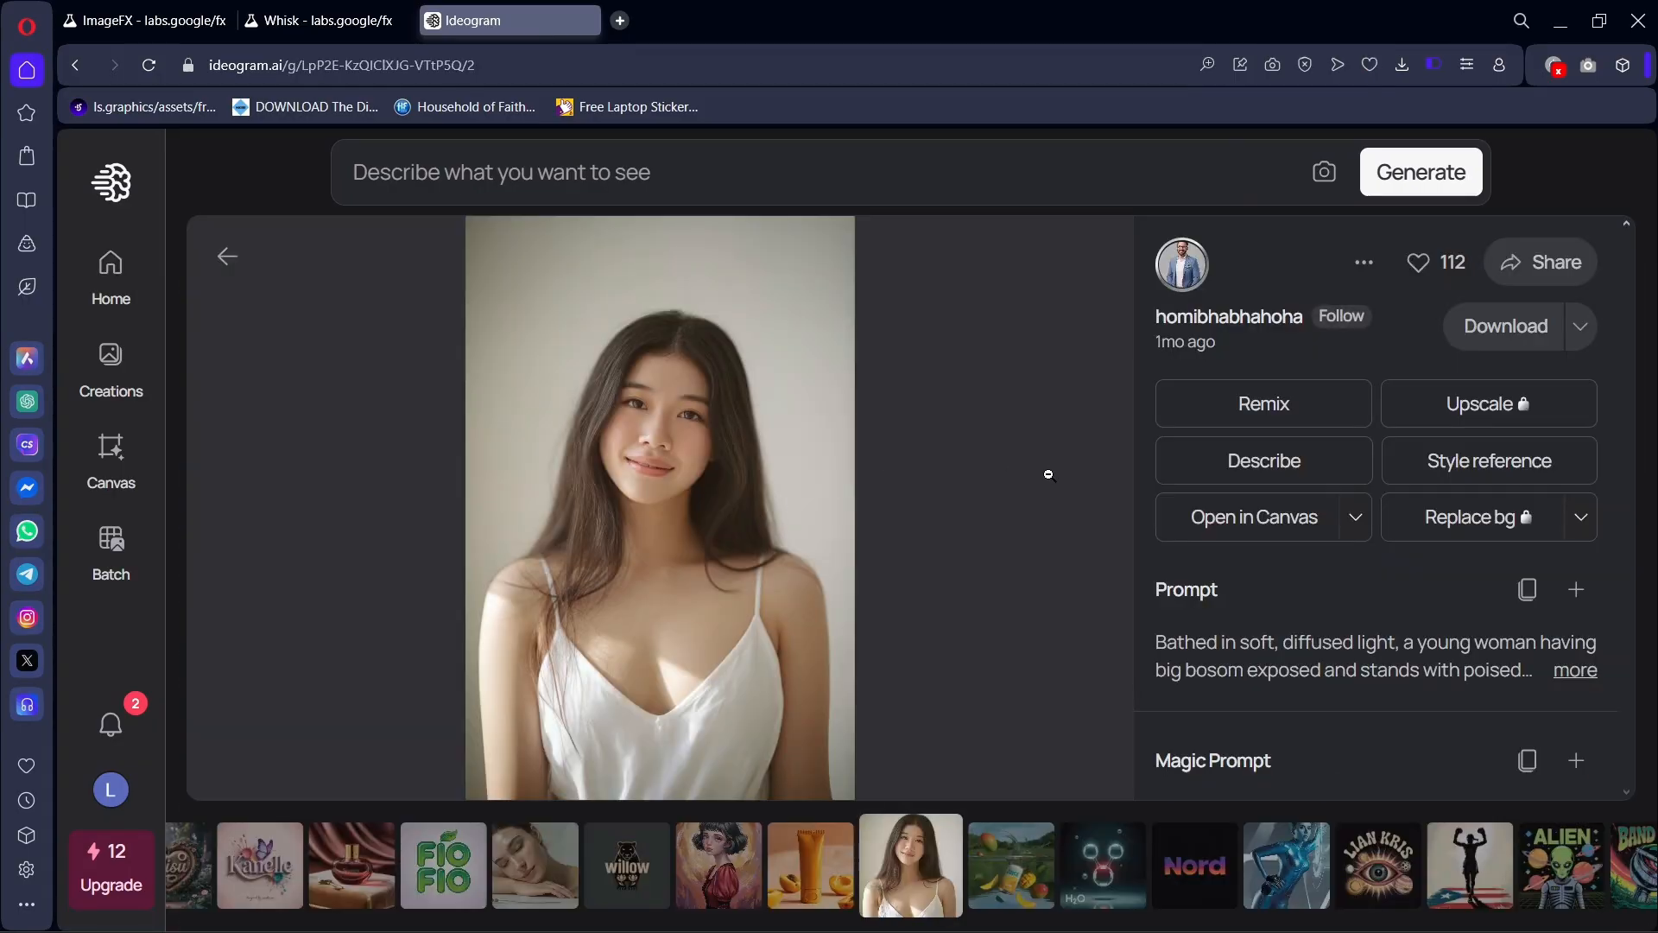
{"action": "left_click", "coordinate": [1576, 671]}
{"action": "scroll", "coordinate": [1500, 509], "scroll_direction": "down", "scroll_amount": 3}
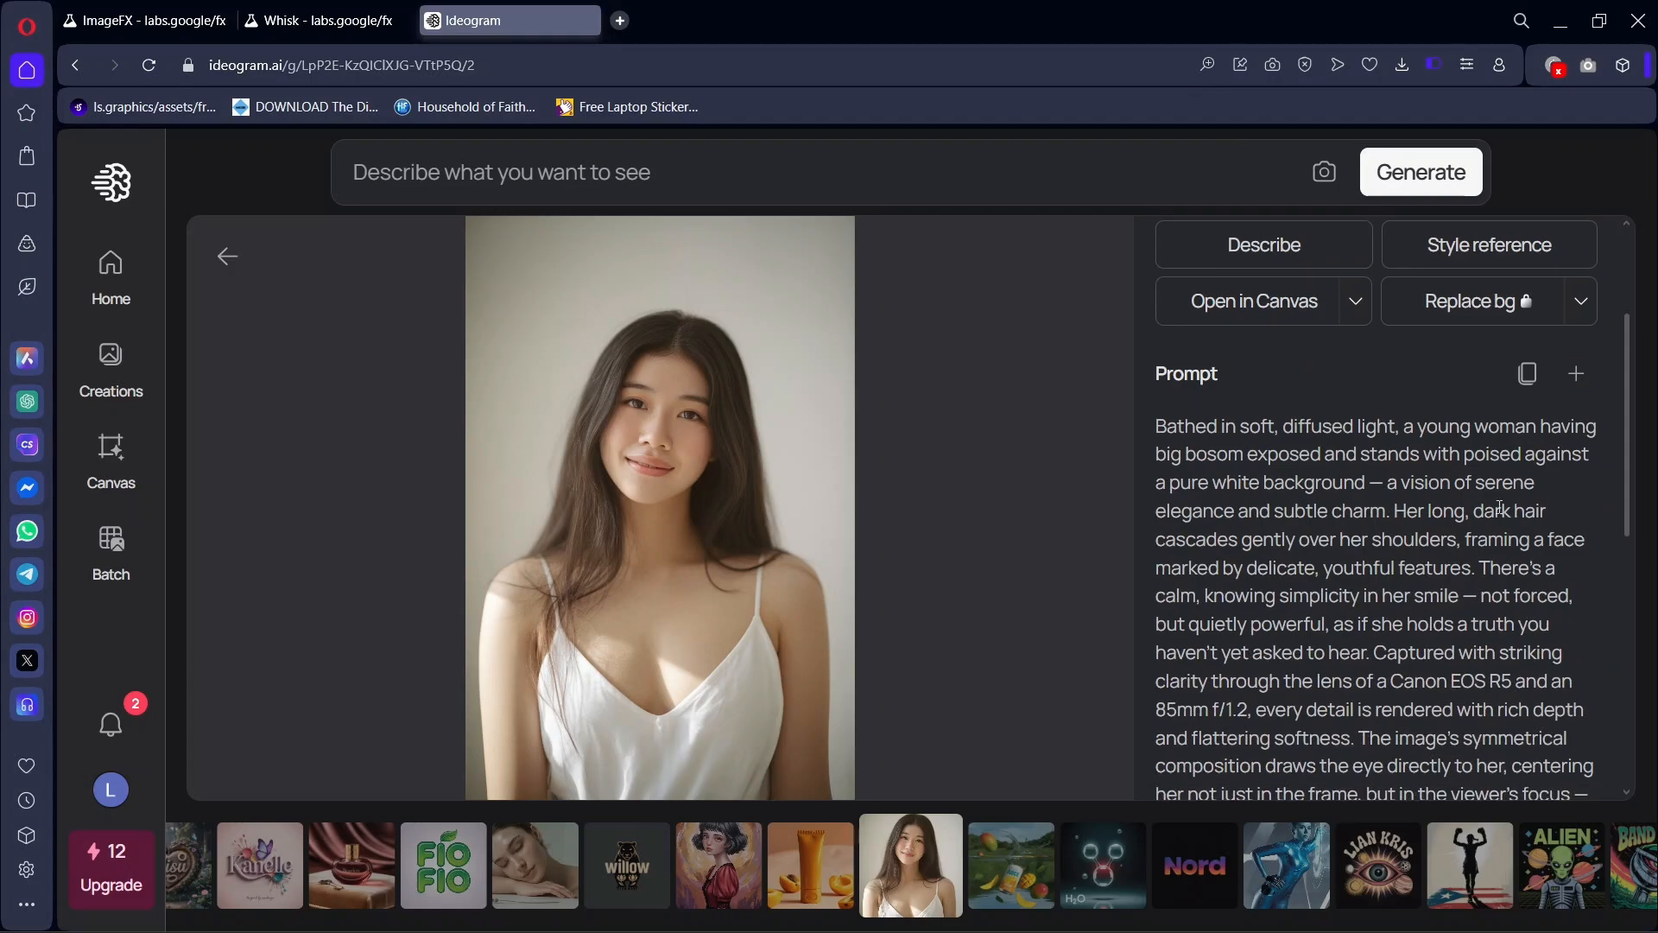
{"action": "scroll", "coordinate": [1415, 648], "scroll_direction": "down", "scroll_amount": 4}
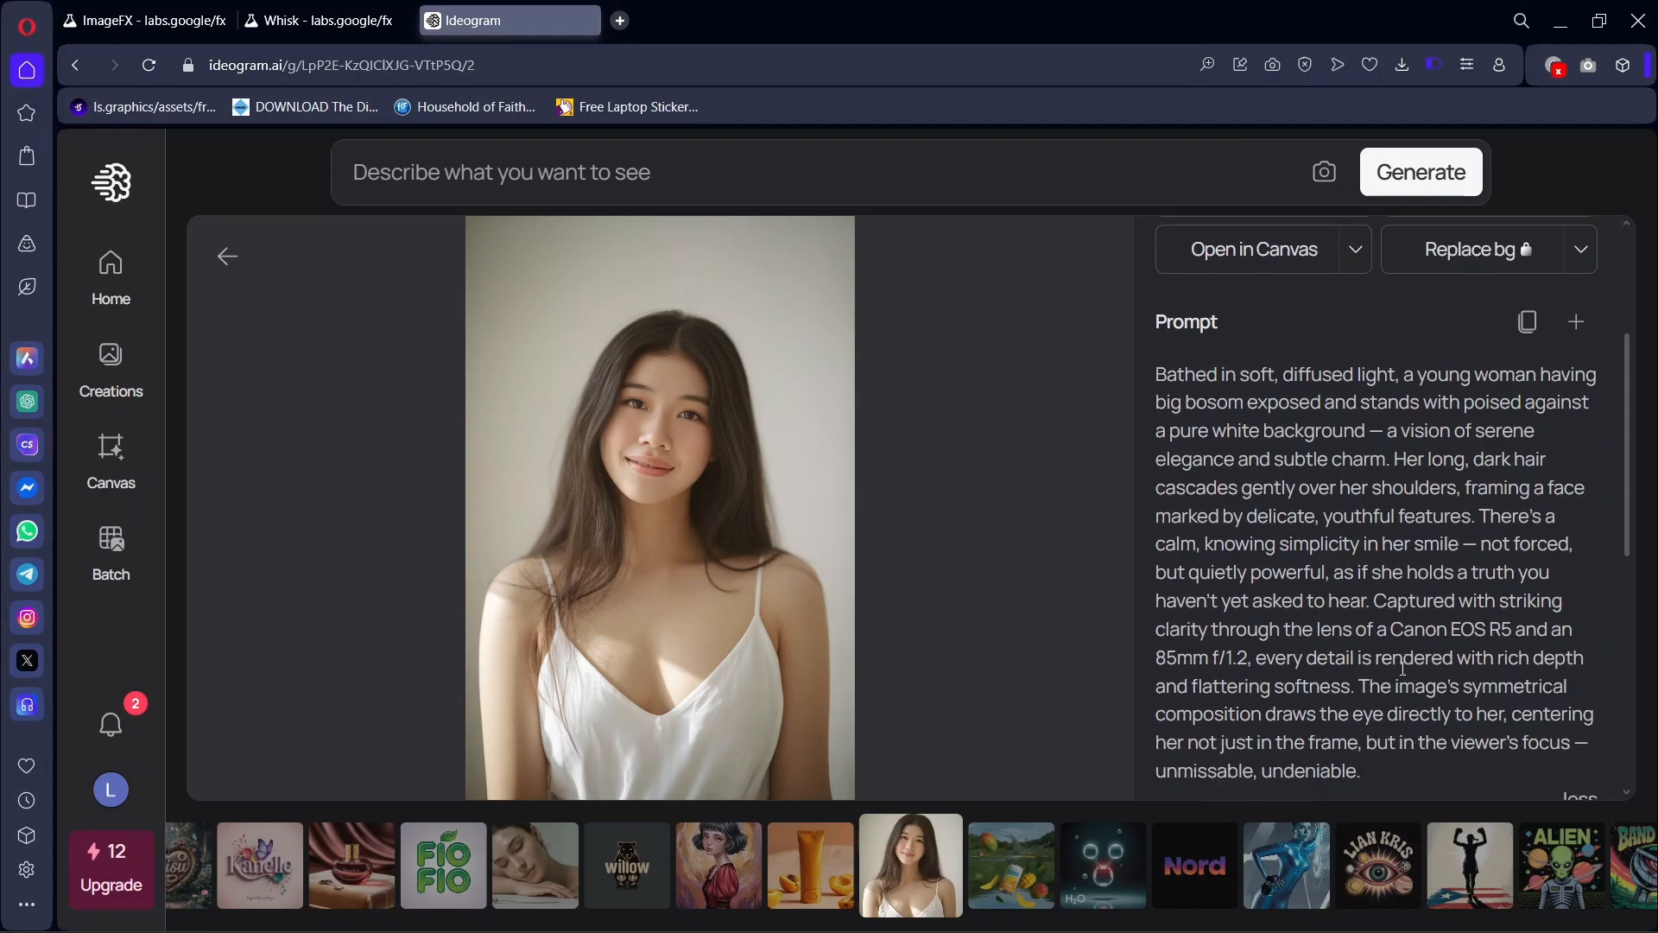
{"action": "scroll", "coordinate": [1308, 521], "scroll_direction": "up", "scroll_amount": 3}
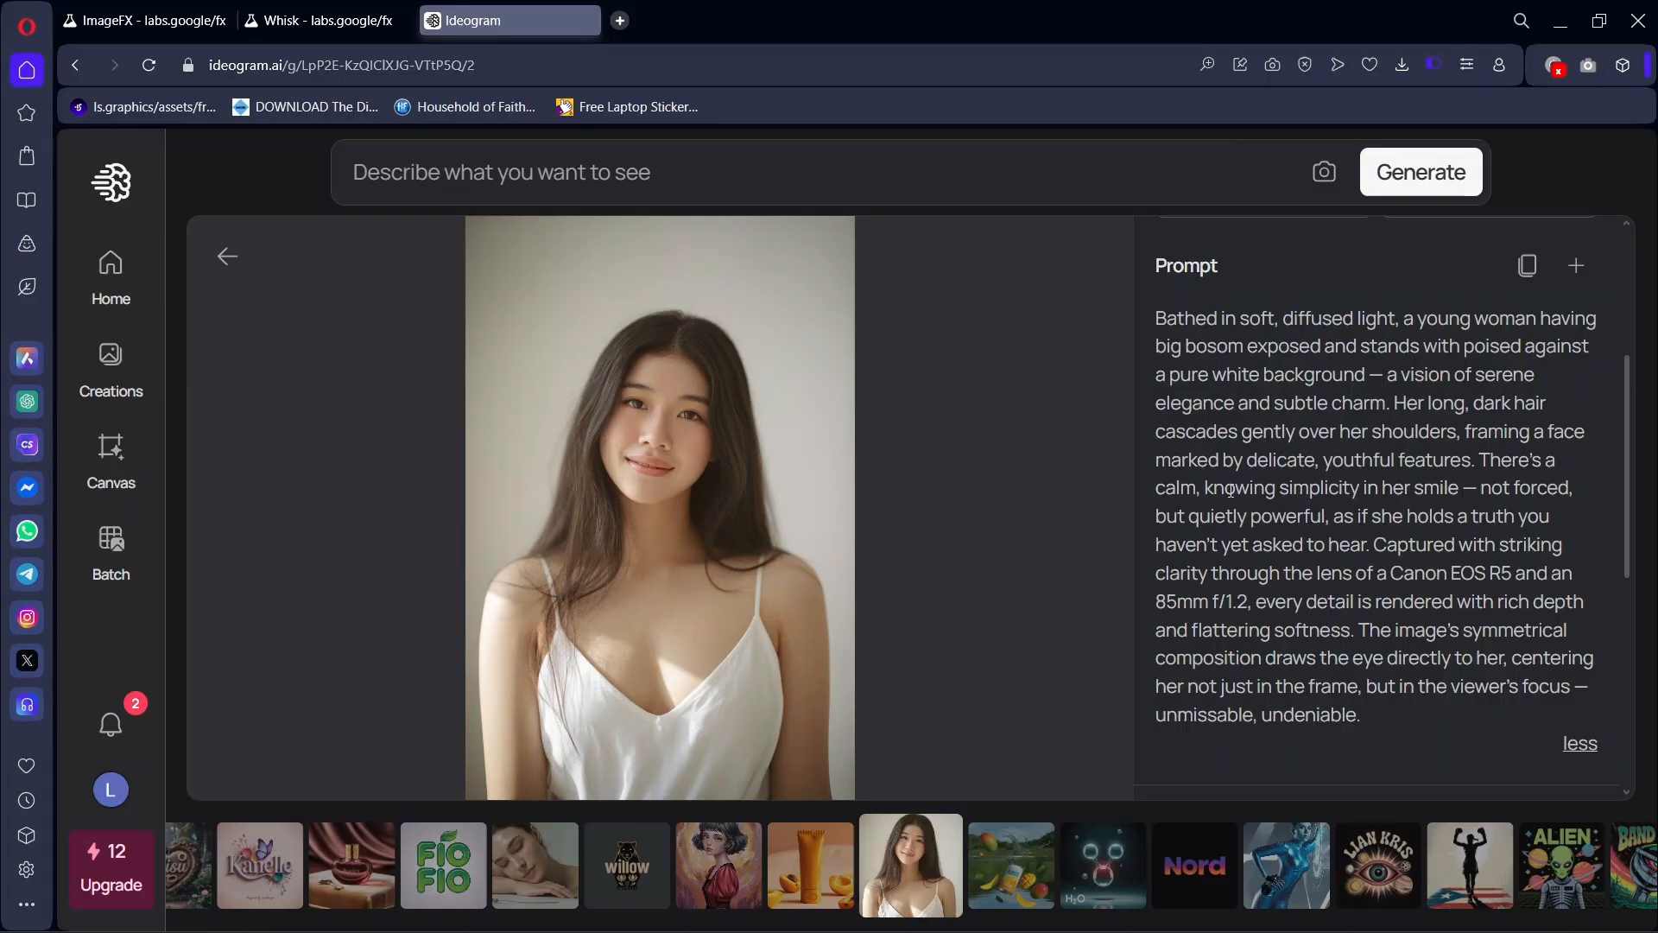
{"action": "left_click", "coordinate": [226, 255]}
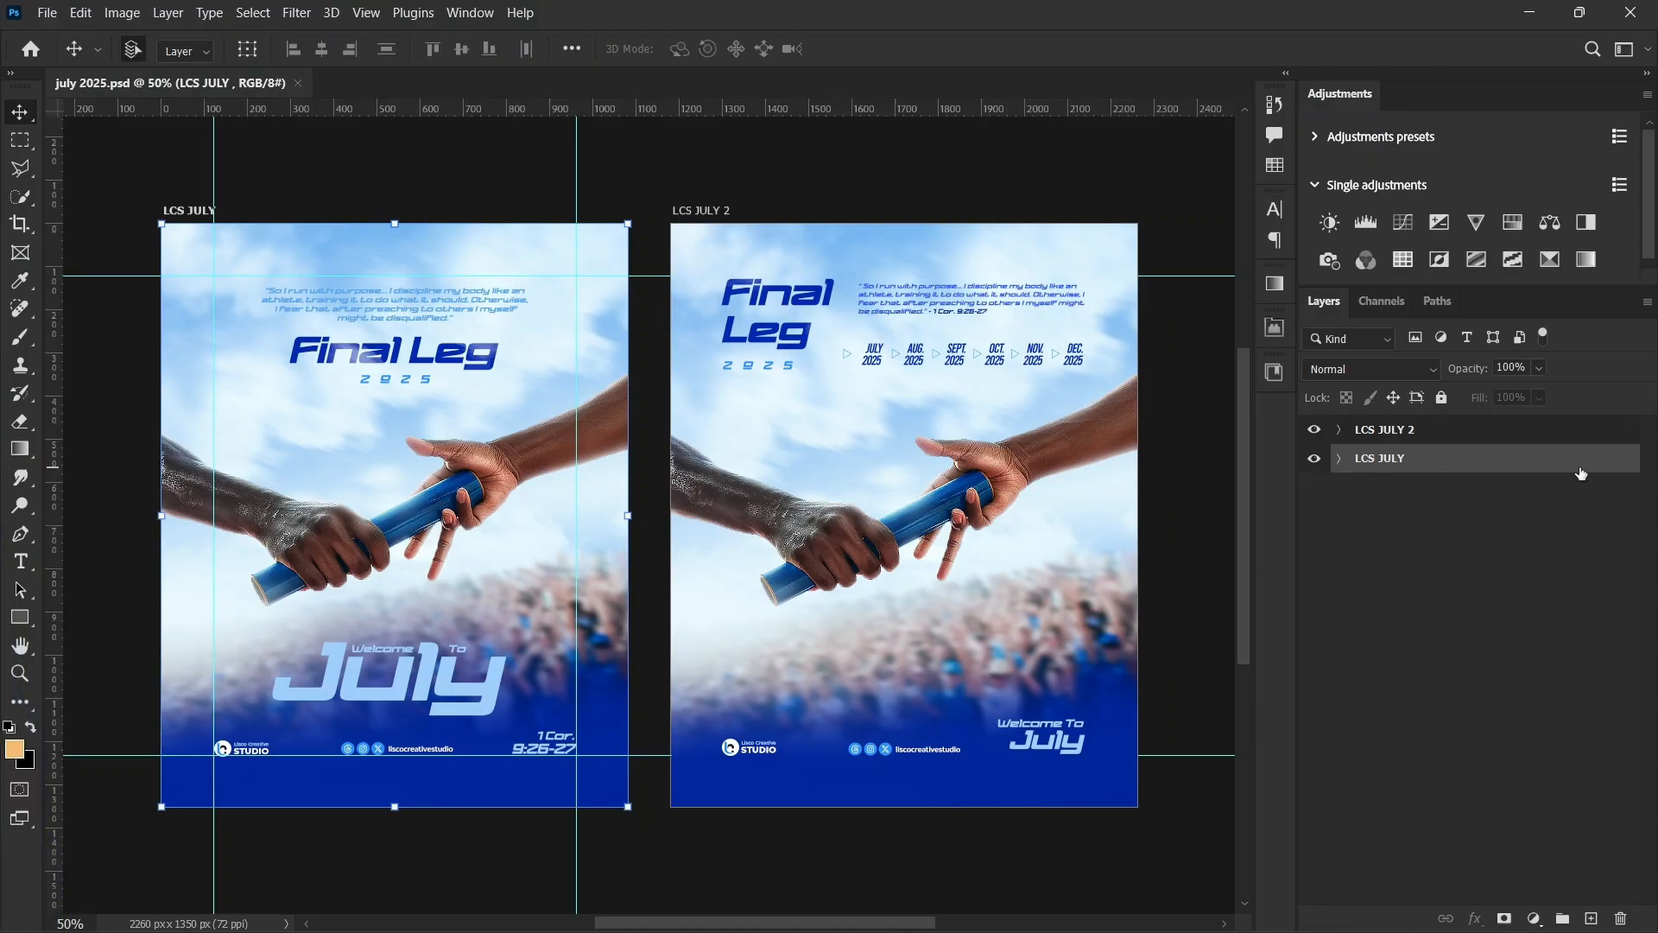
Step: In Photoshop's july 2025.psd, expand the LCS JULY artboard's layers and inspect its design up close
{"action": "left_click", "coordinate": [1340, 459]}
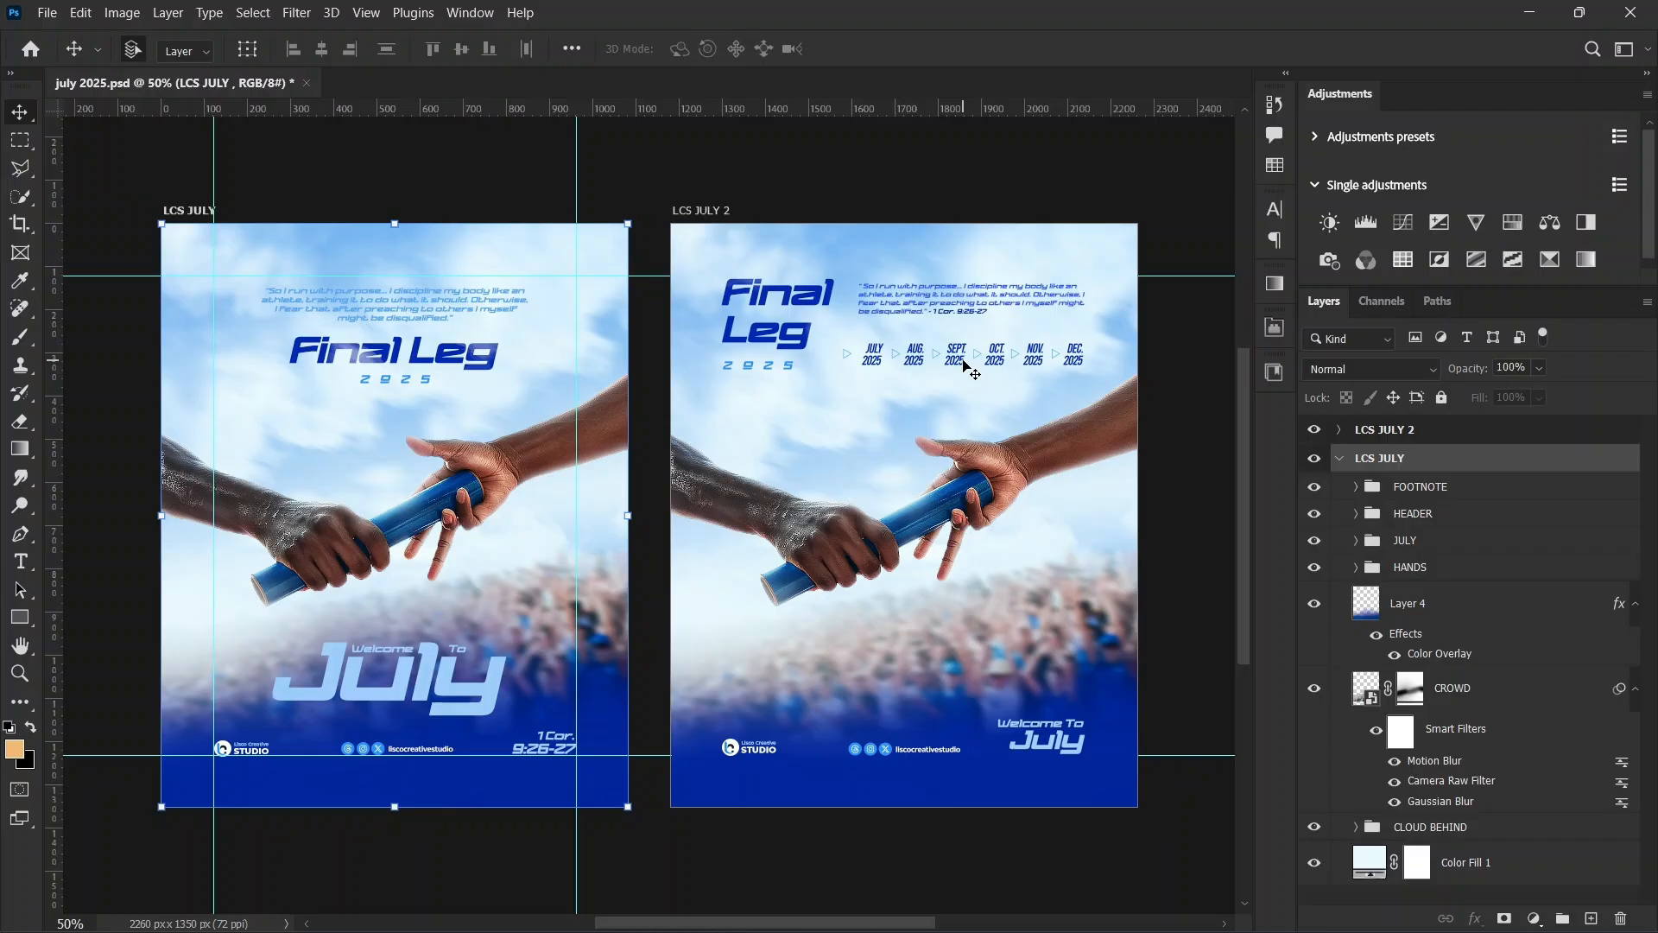
{"action": "scroll", "coordinate": [907, 432], "scroll_direction": "down", "scroll_amount": 2}
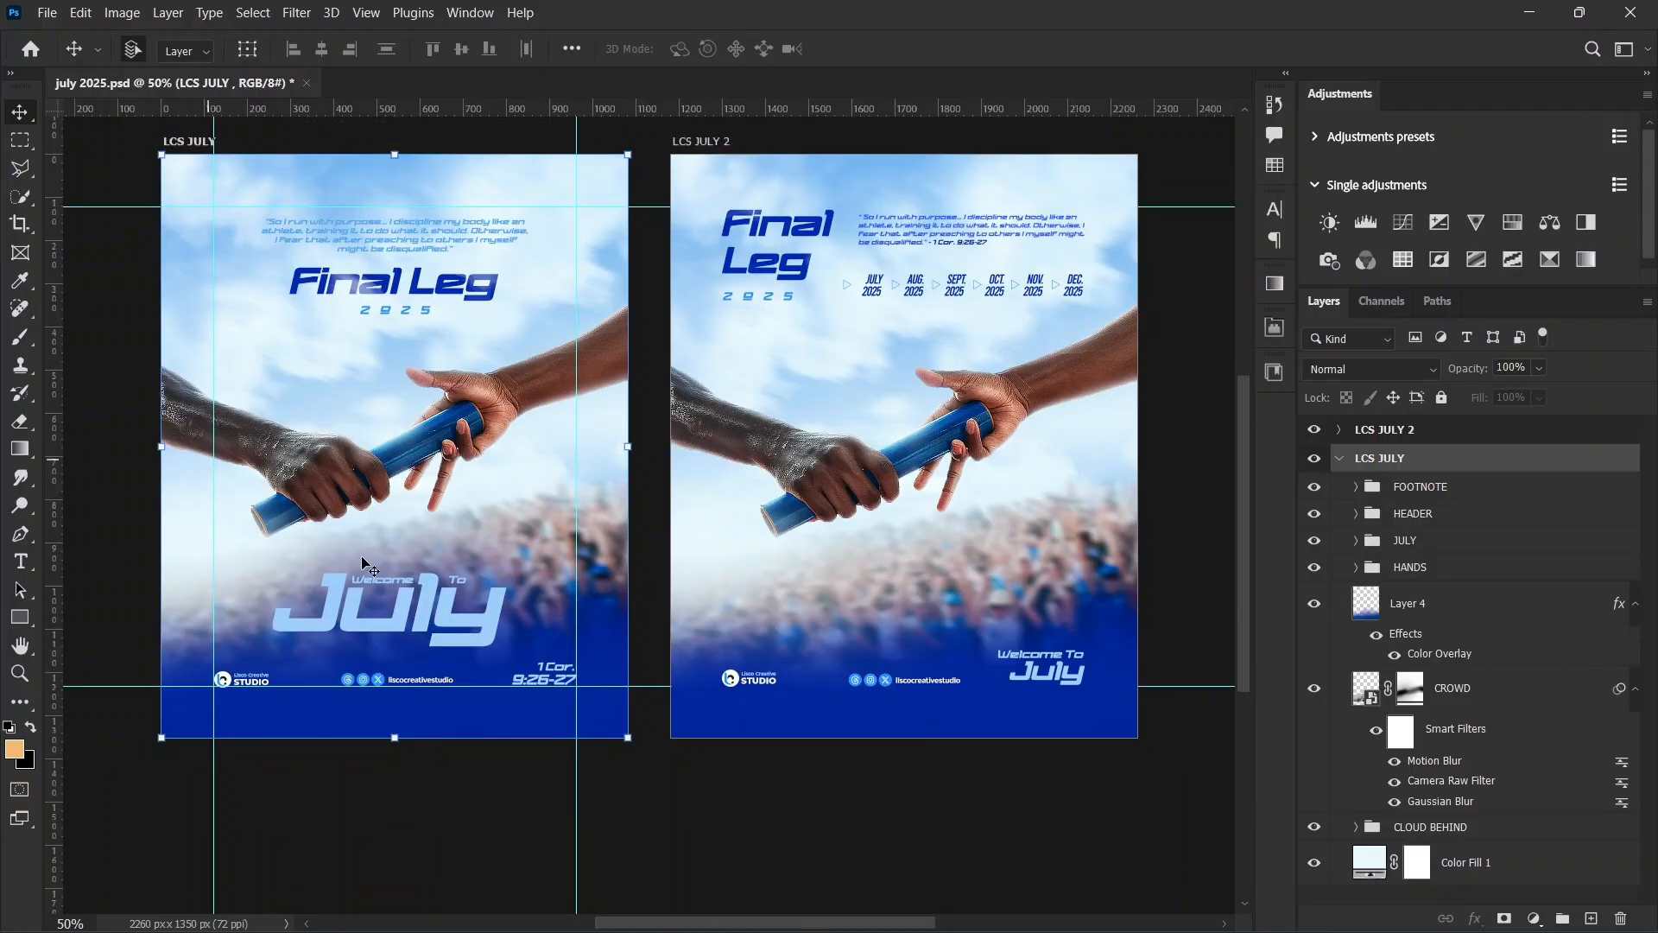
{"action": "scroll", "coordinate": [294, 579], "scroll_direction": "up", "scroll_amount": 1}
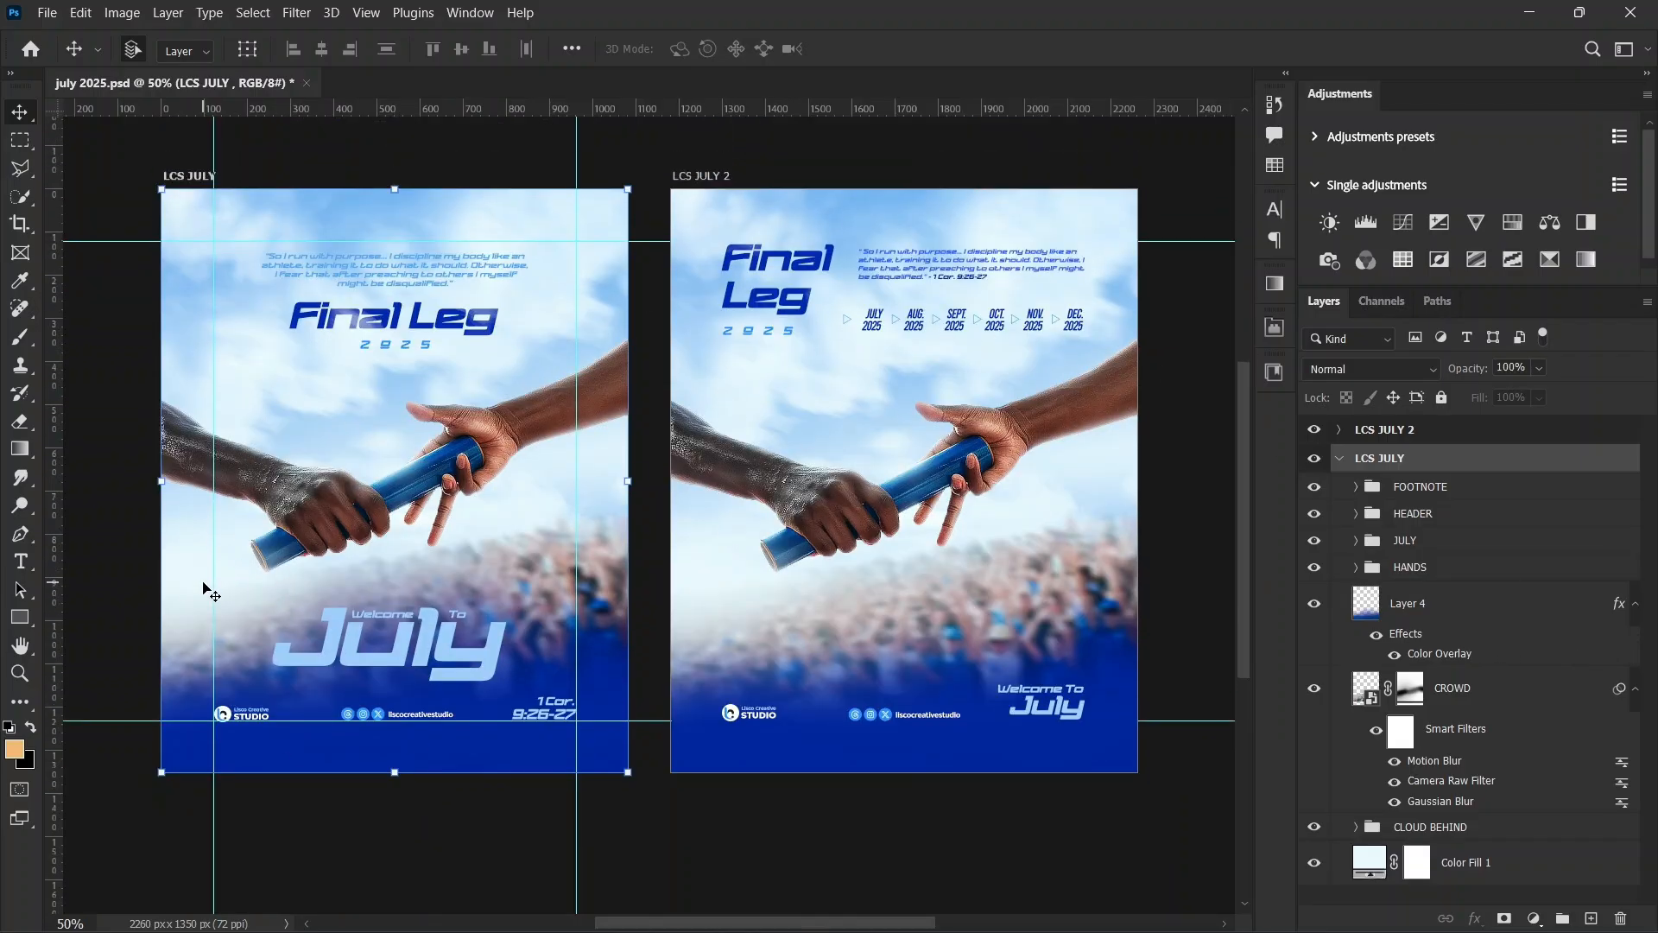
{"action": "scroll", "coordinate": [208, 583], "scroll_direction": "left", "scroll_amount": 1}
{"action": "scroll", "coordinate": [222, 345], "scroll_direction": "left", "scroll_amount": 5}
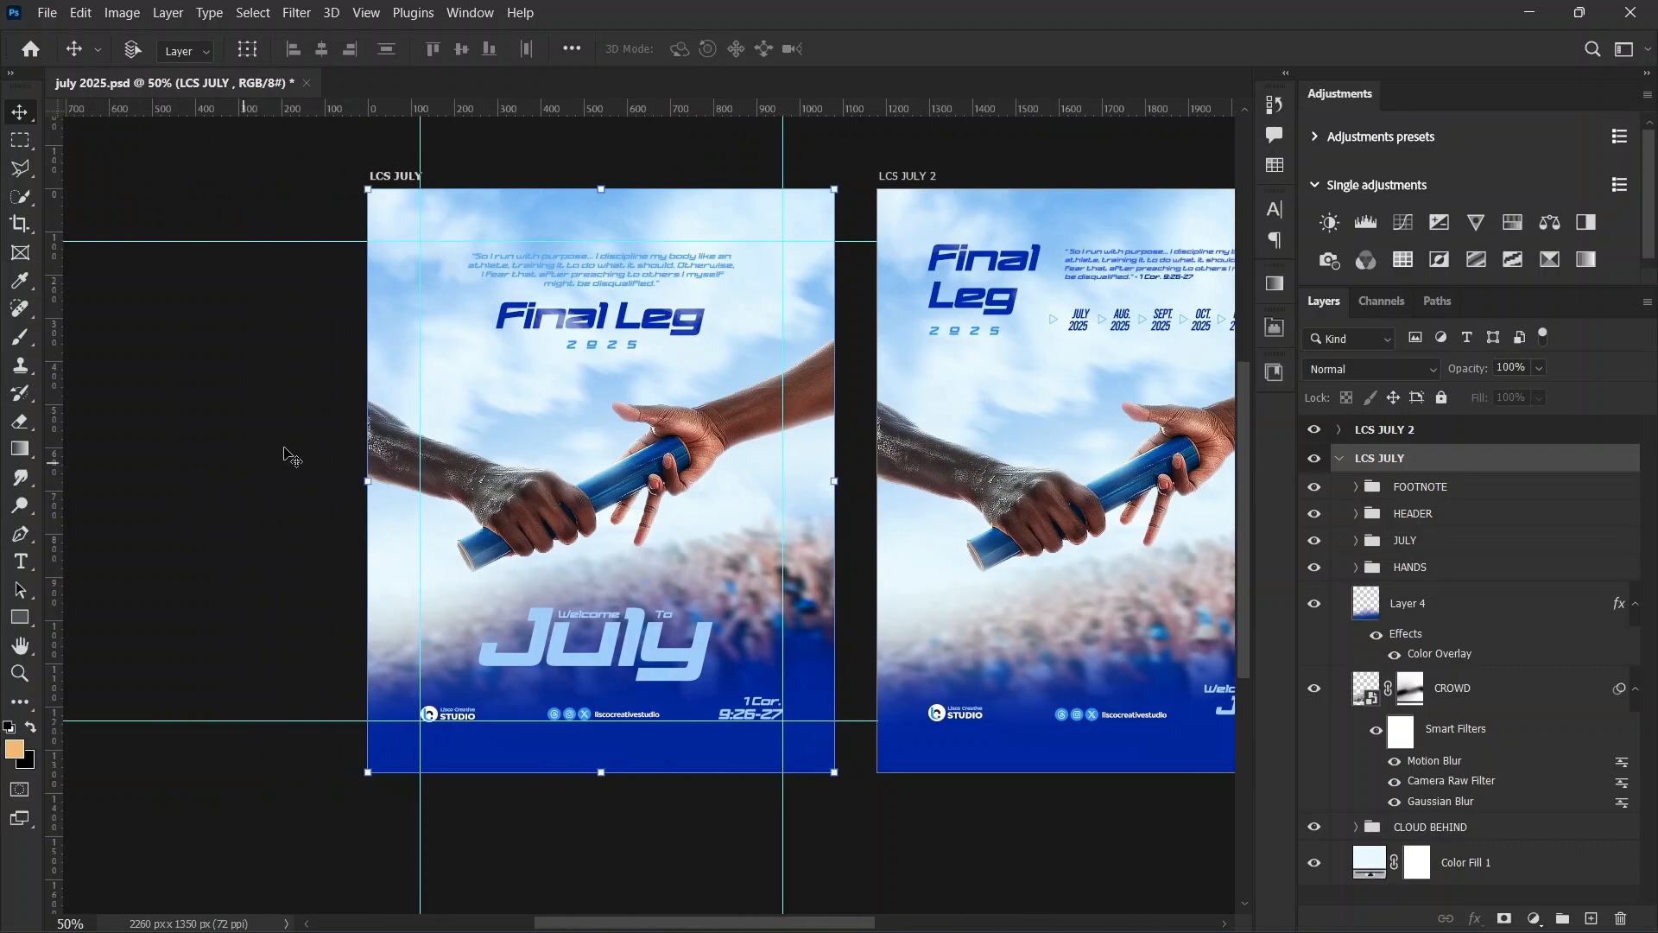
{"action": "scroll", "coordinate": [371, 432], "scroll_direction": "up", "scroll_amount": 2}
{"action": "scroll", "coordinate": [376, 439], "scroll_direction": "down", "scroll_amount": 2}
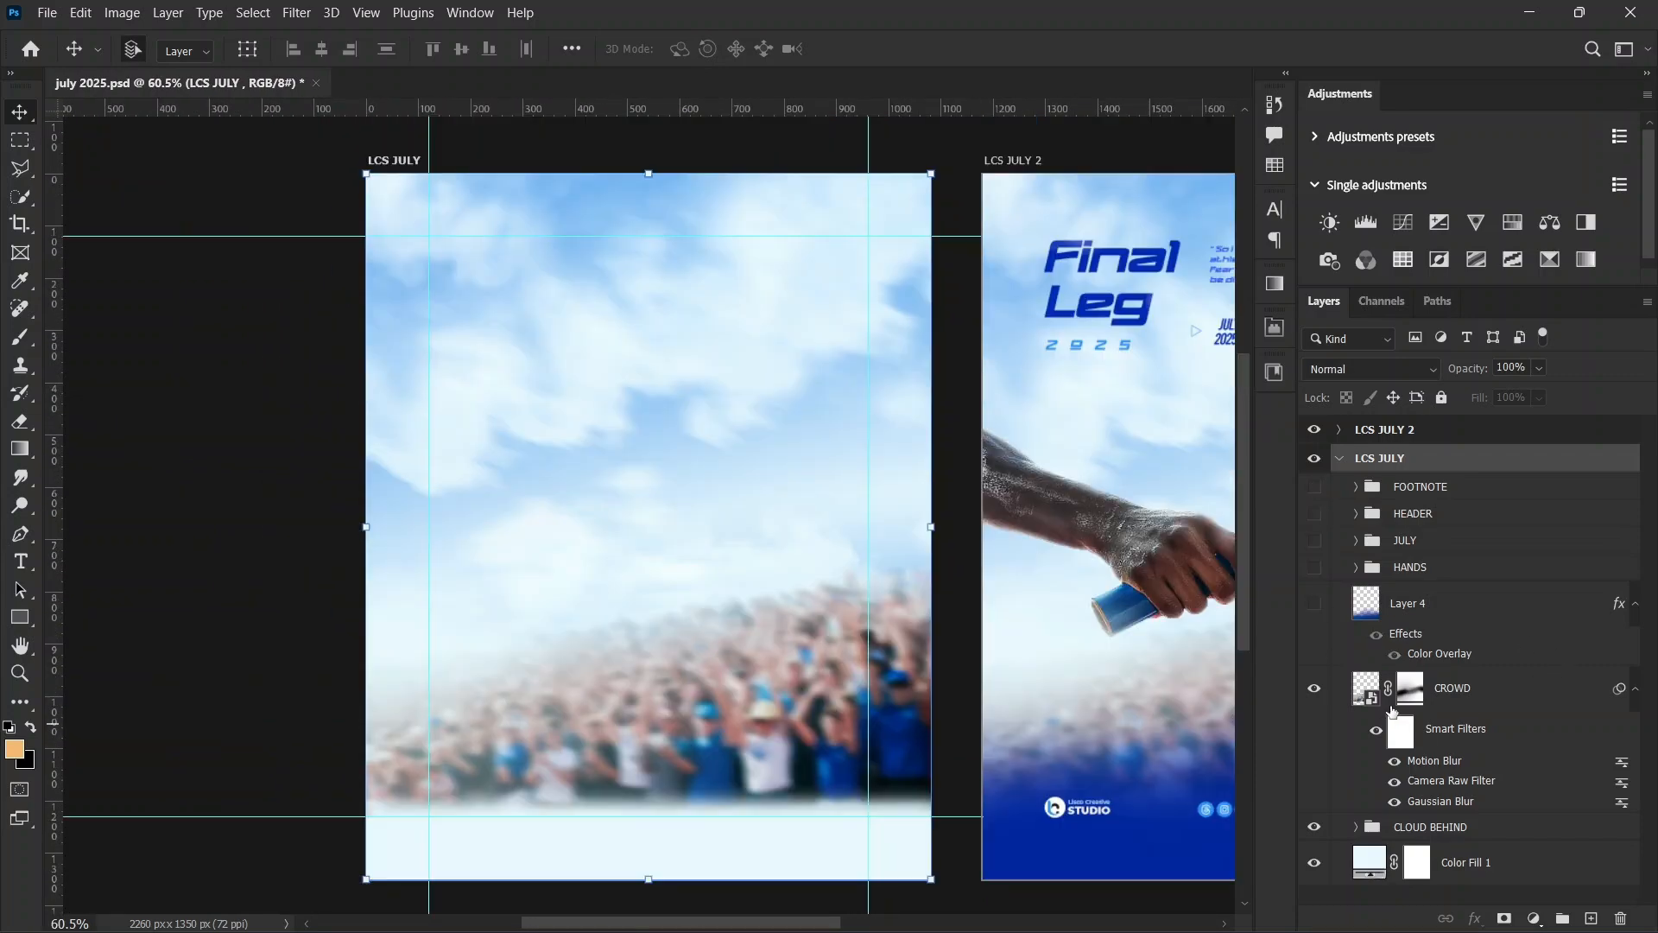
Step: Hide the FOOTNOTE, HEADER, JULY and HANDS groups and Layer 4 in LCS JULY, and expand the CLOUD BEHIND group
{"action": "left_click_drag", "start_coordinate": [1314, 486], "coordinate": [1314, 603]}
{"action": "scroll", "coordinate": [640, 715], "scroll_direction": "down", "scroll_amount": 2}
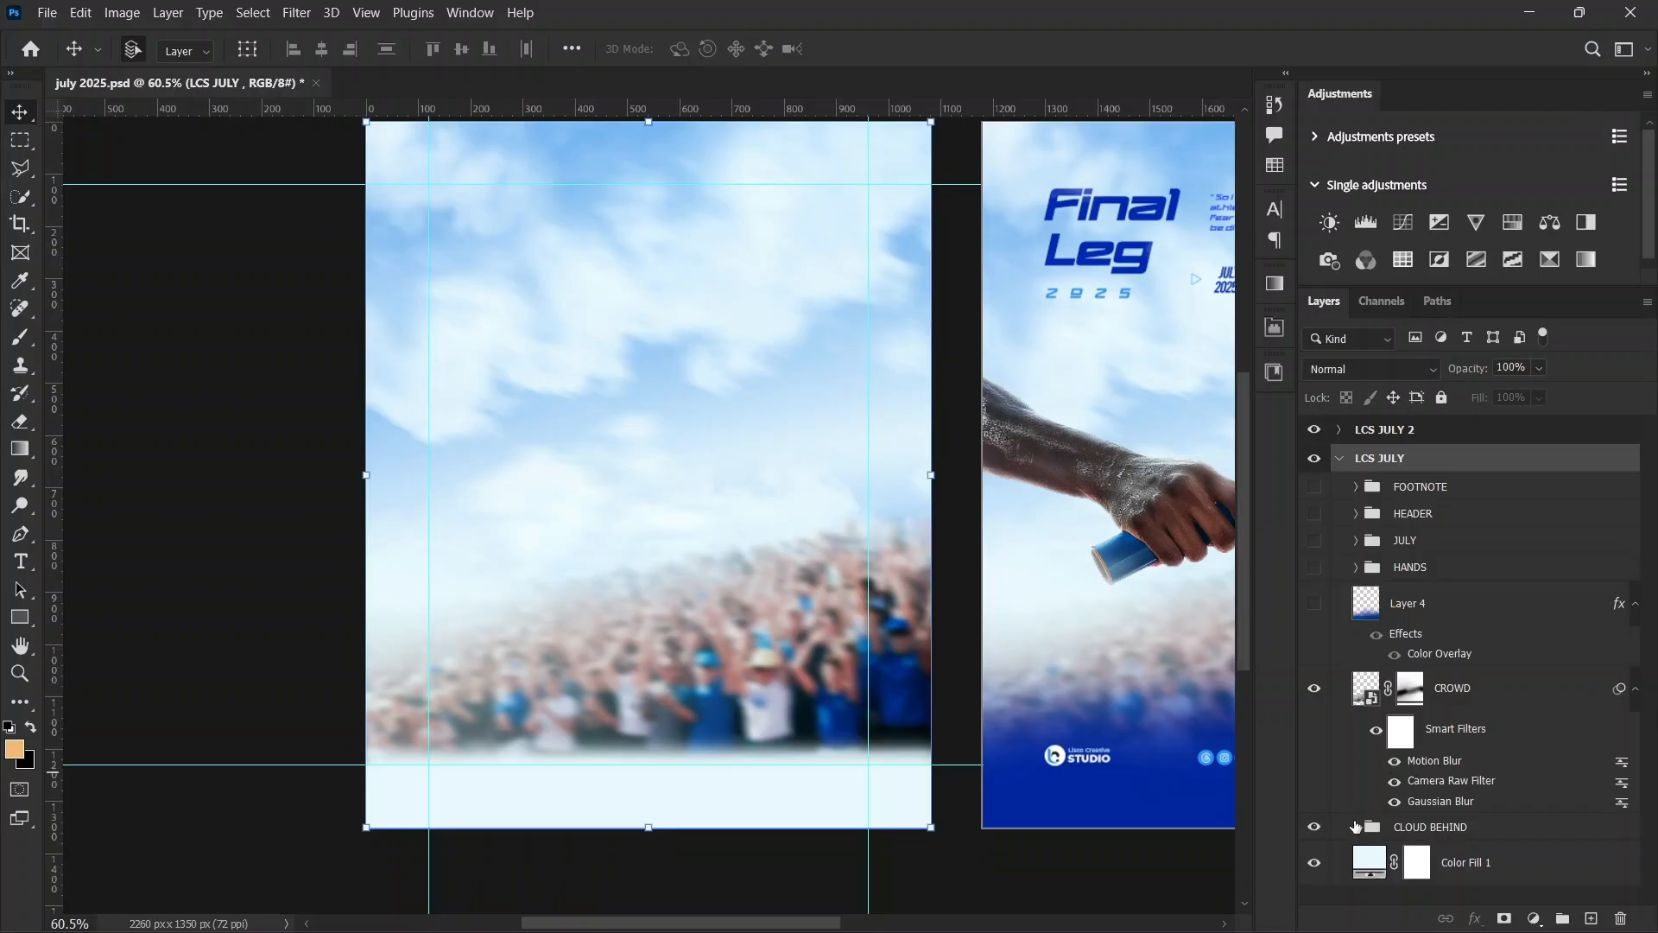
{"action": "left_click", "coordinate": [1356, 827]}
{"action": "scroll", "coordinate": [1363, 798], "scroll_direction": "down", "scroll_amount": 3}
{"action": "scroll", "coordinate": [1552, 639], "scroll_direction": "up", "scroll_amount": 1}
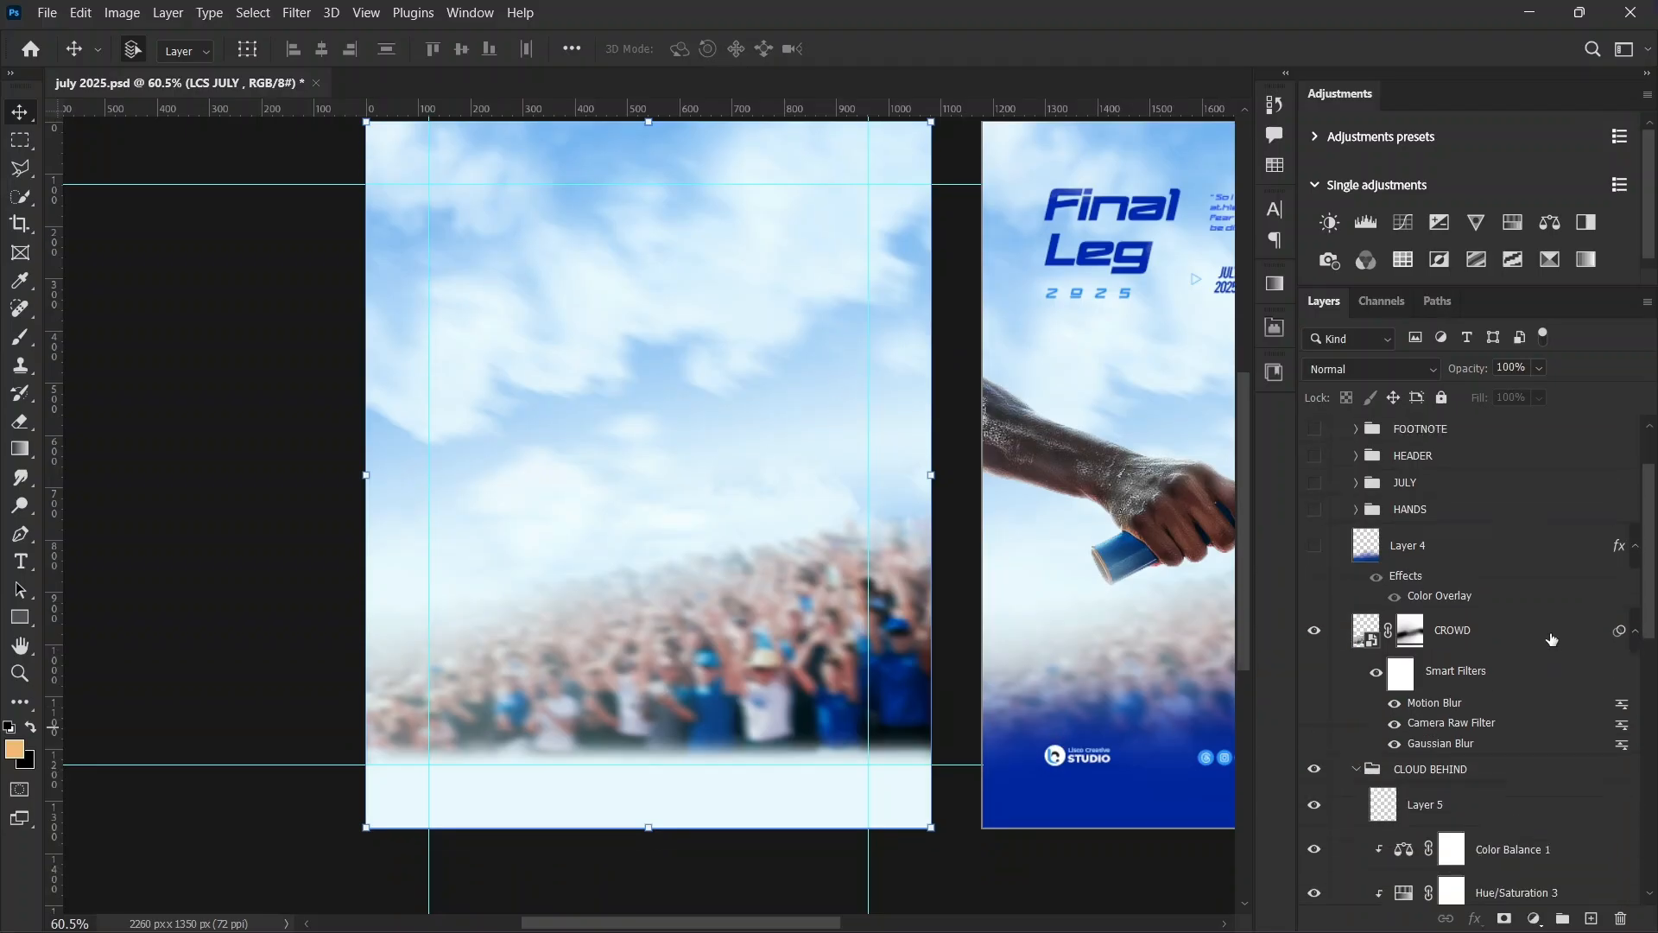
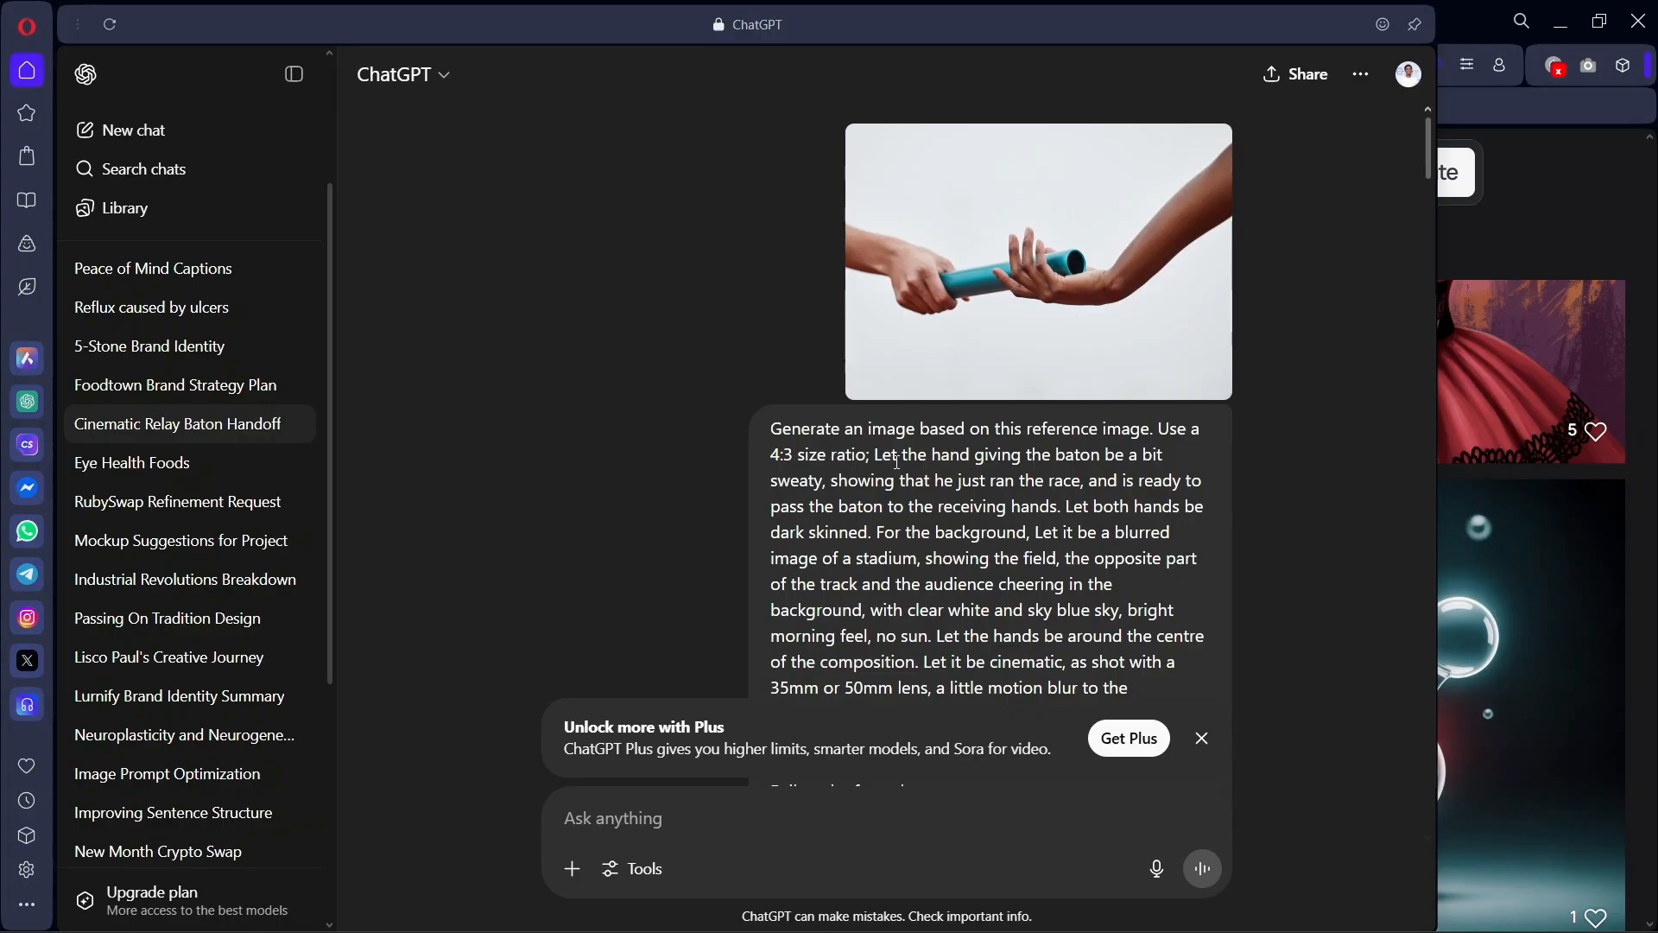
Step: Switch to ChatGPT's Cinematic Relay Baton Handoff chat and enlarge the baton handoff reference image
{"action": "left_click", "coordinate": [1078, 288]}
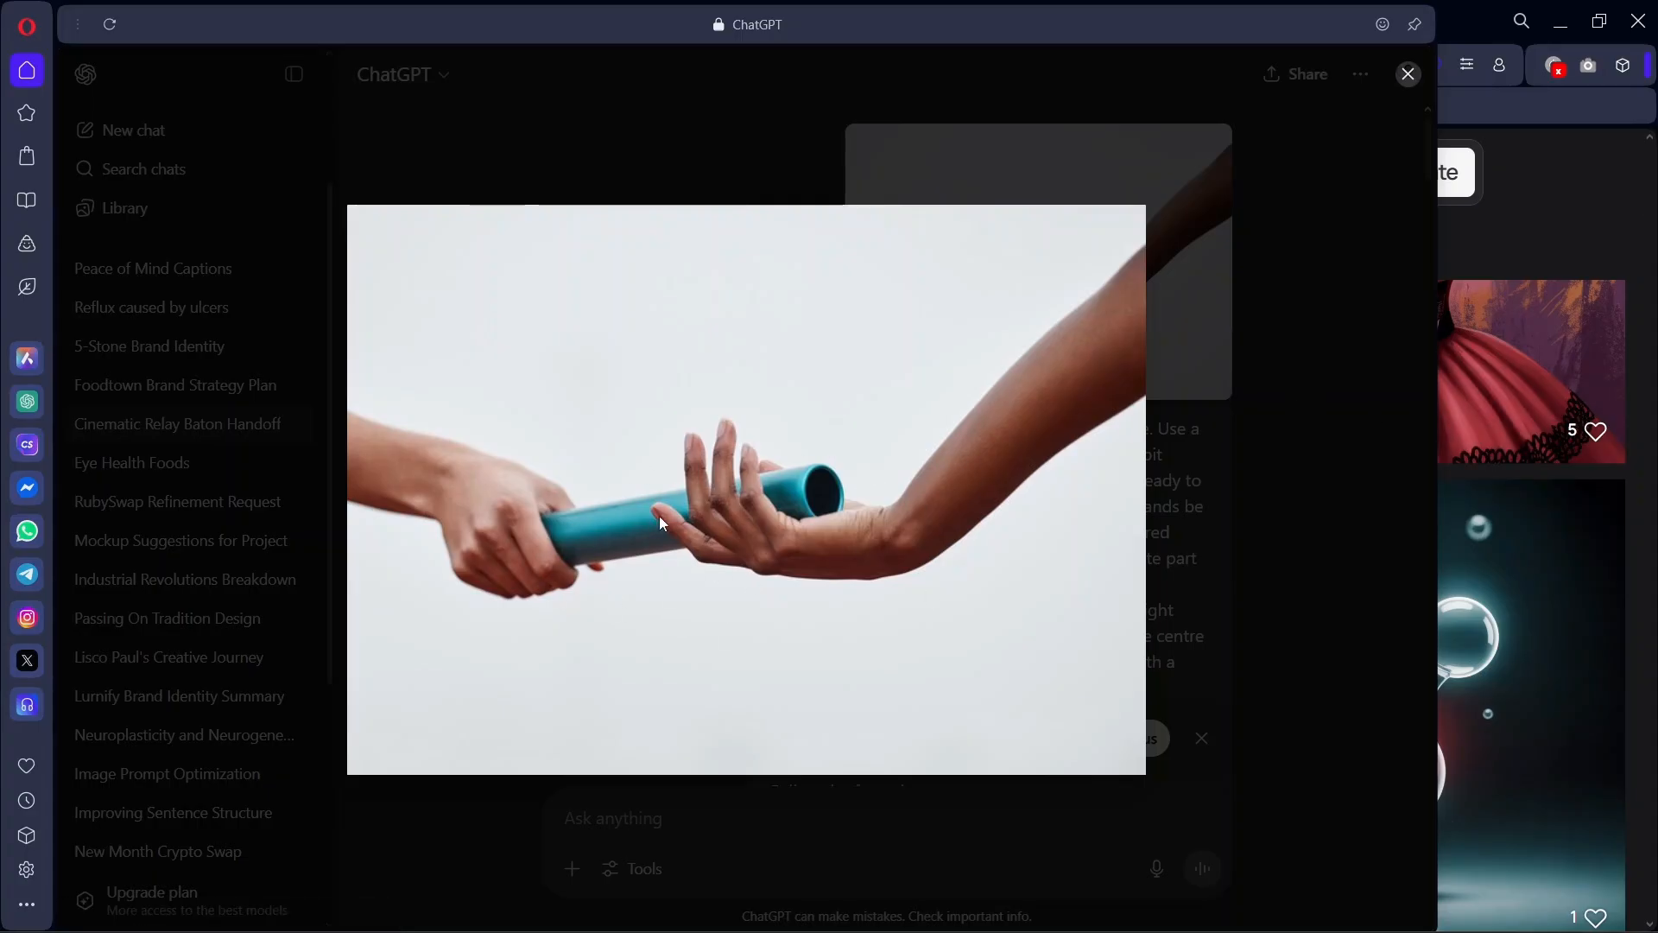
Step: Close the enlarged reference image and read the original baton handoff prompt, including its "Follow the formula" instructions
{"action": "left_click", "coordinate": [1284, 430]}
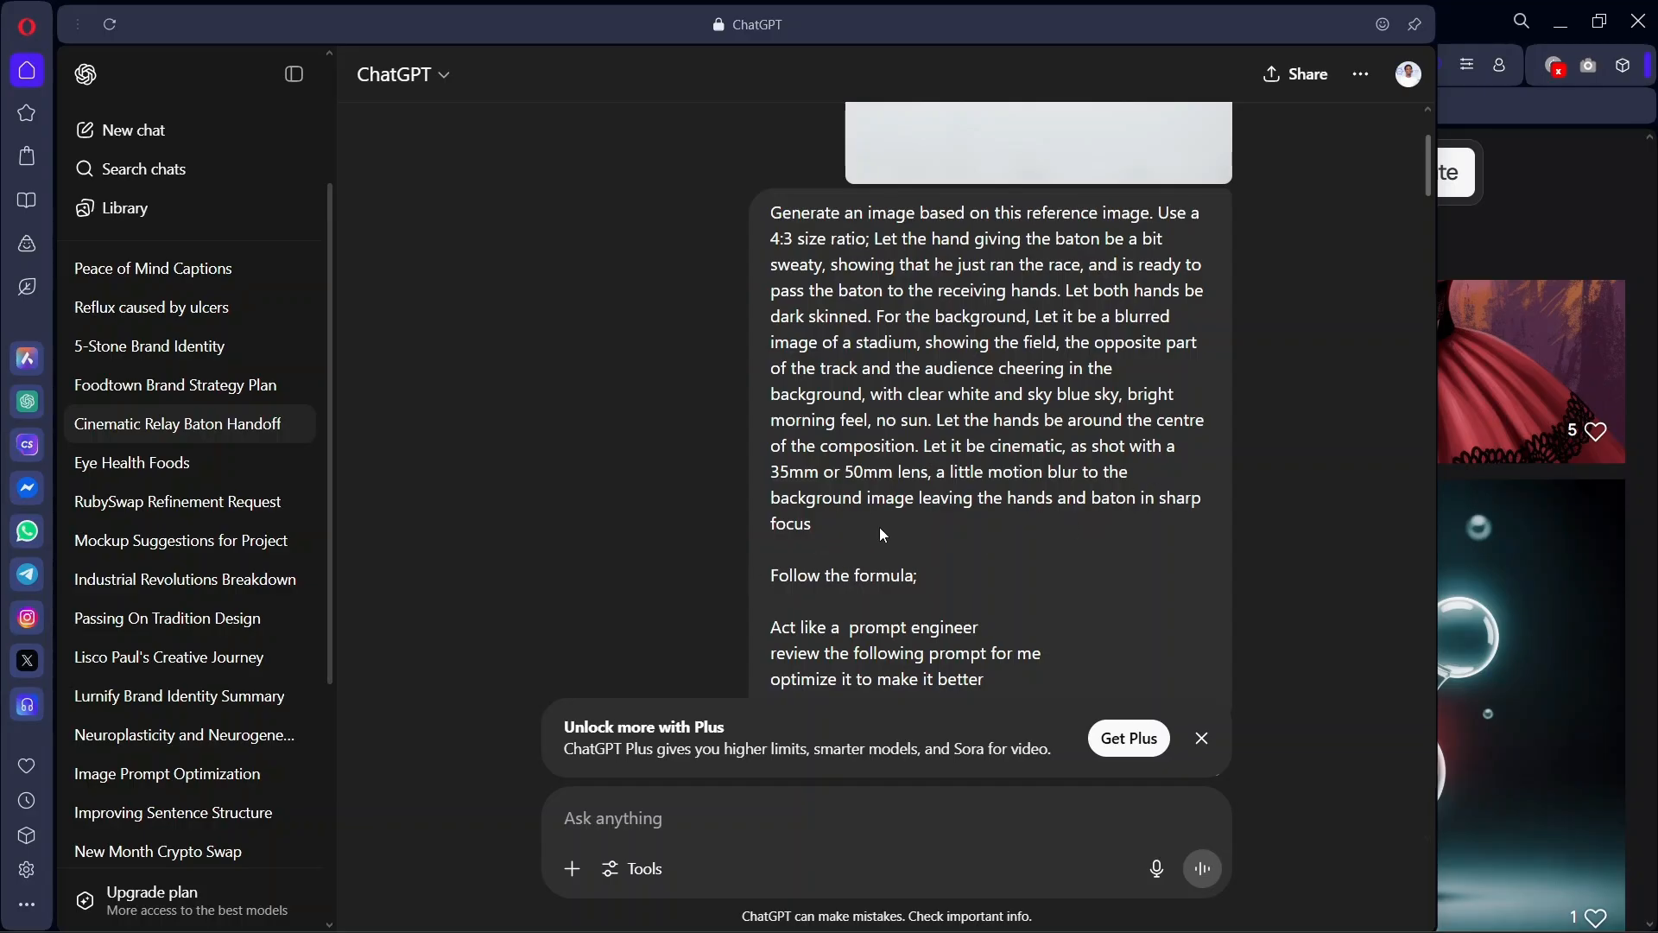
{"action": "scroll", "coordinate": [879, 526], "scroll_direction": "up", "scroll_amount": 2}
{"action": "scroll", "coordinate": [879, 527], "scroll_direction": "down", "scroll_amount": 2}
{"action": "scroll", "coordinate": [918, 469], "scroll_direction": "down", "scroll_amount": 5}
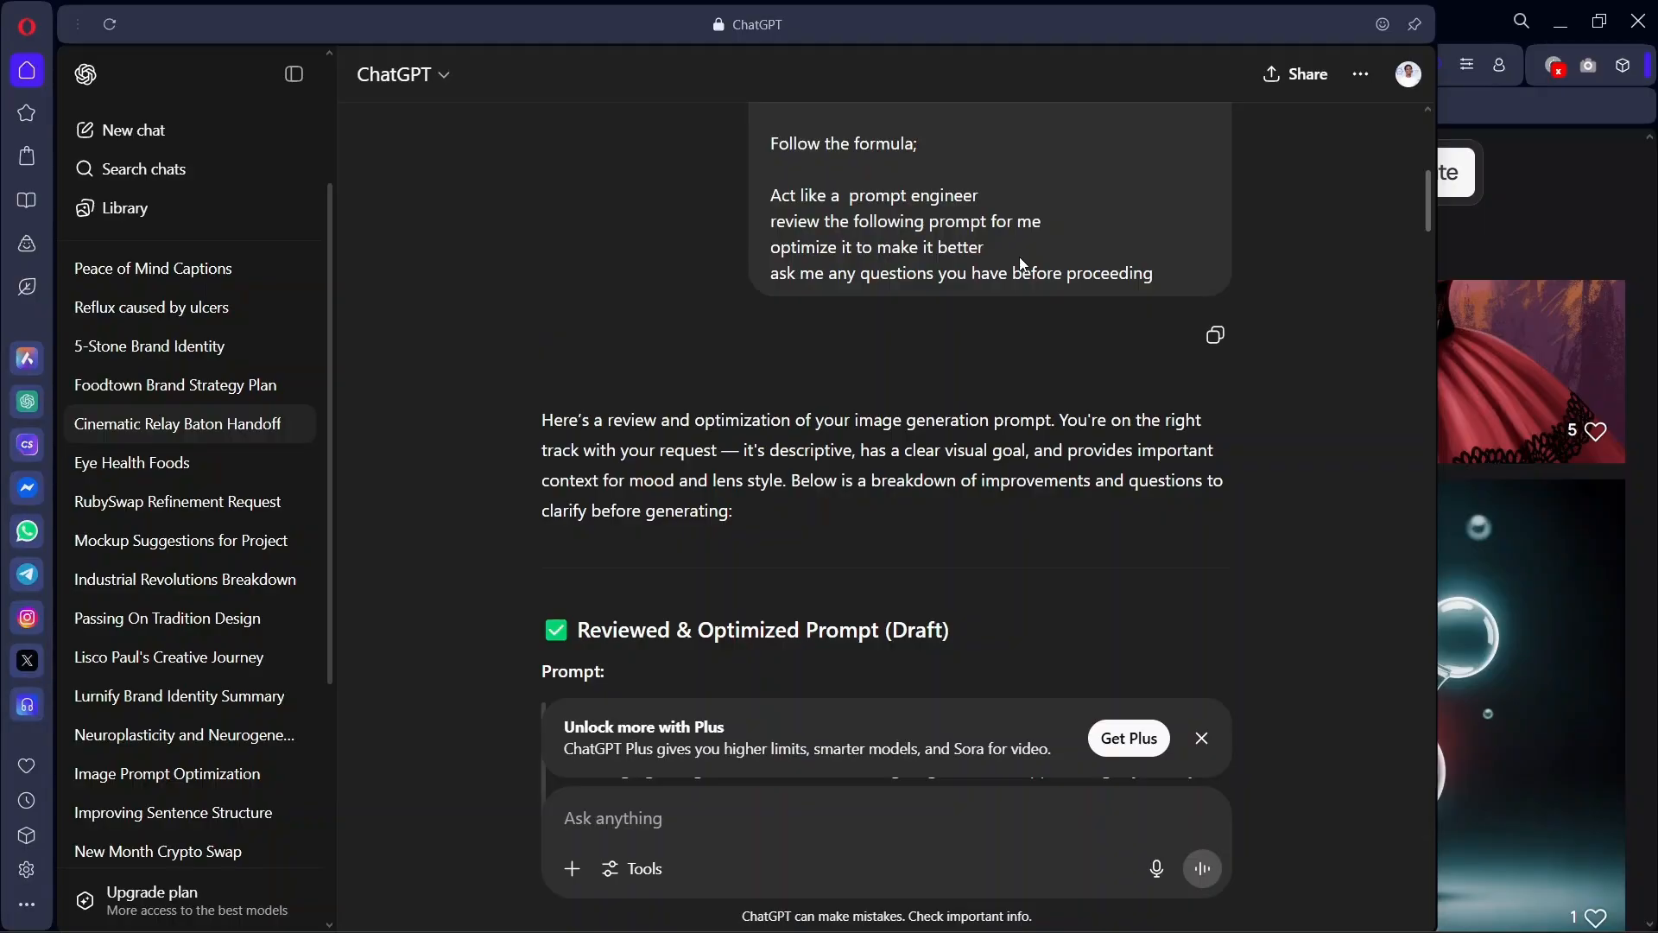
{"action": "scroll", "coordinate": [926, 242], "scroll_direction": "up", "scroll_amount": 5}
{"action": "scroll", "coordinate": [926, 242], "scroll_direction": "down", "scroll_amount": 3}
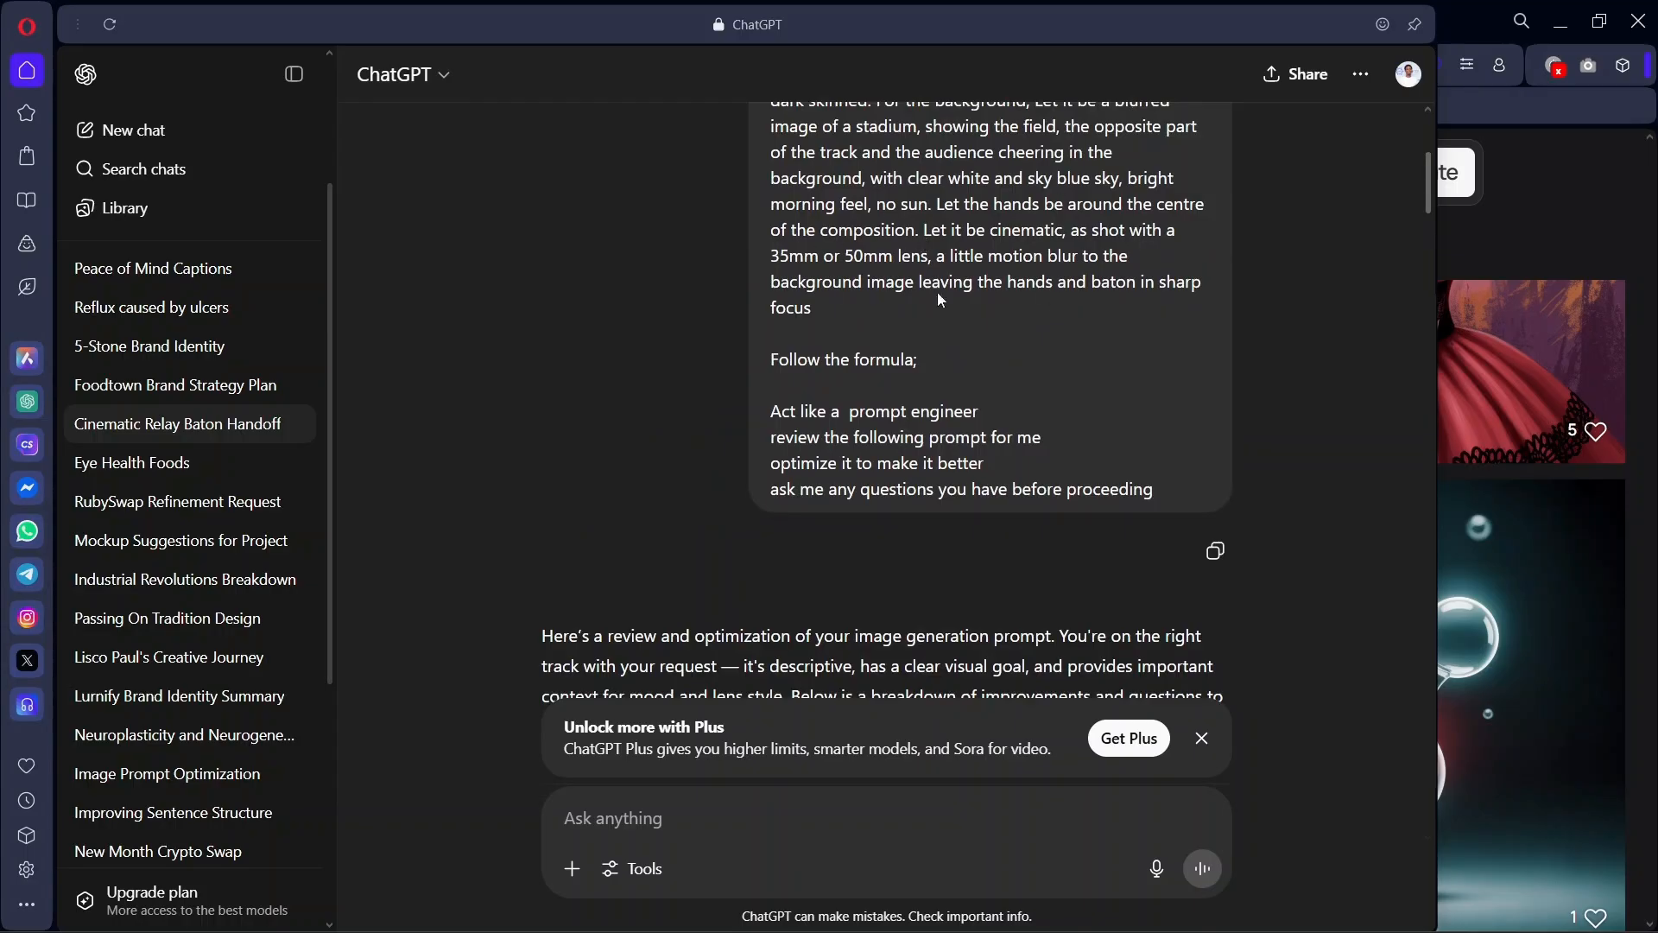
{"action": "scroll", "coordinate": [941, 300], "scroll_direction": "up", "scroll_amount": 3}
{"action": "scroll", "coordinate": [807, 395], "scroll_direction": "down", "scroll_amount": 3}
{"action": "scroll", "coordinate": [975, 435], "scroll_direction": "up", "scroll_amount": 2}
{"action": "scroll", "coordinate": [975, 434], "scroll_direction": "down", "scroll_amount": 2}
Step: Read ChatGPT's Reviewed & Optimized Prompt (Draft) and the start of its Questions Before Generation
{"action": "scroll", "coordinate": [975, 434], "scroll_direction": "down", "scroll_amount": 5}
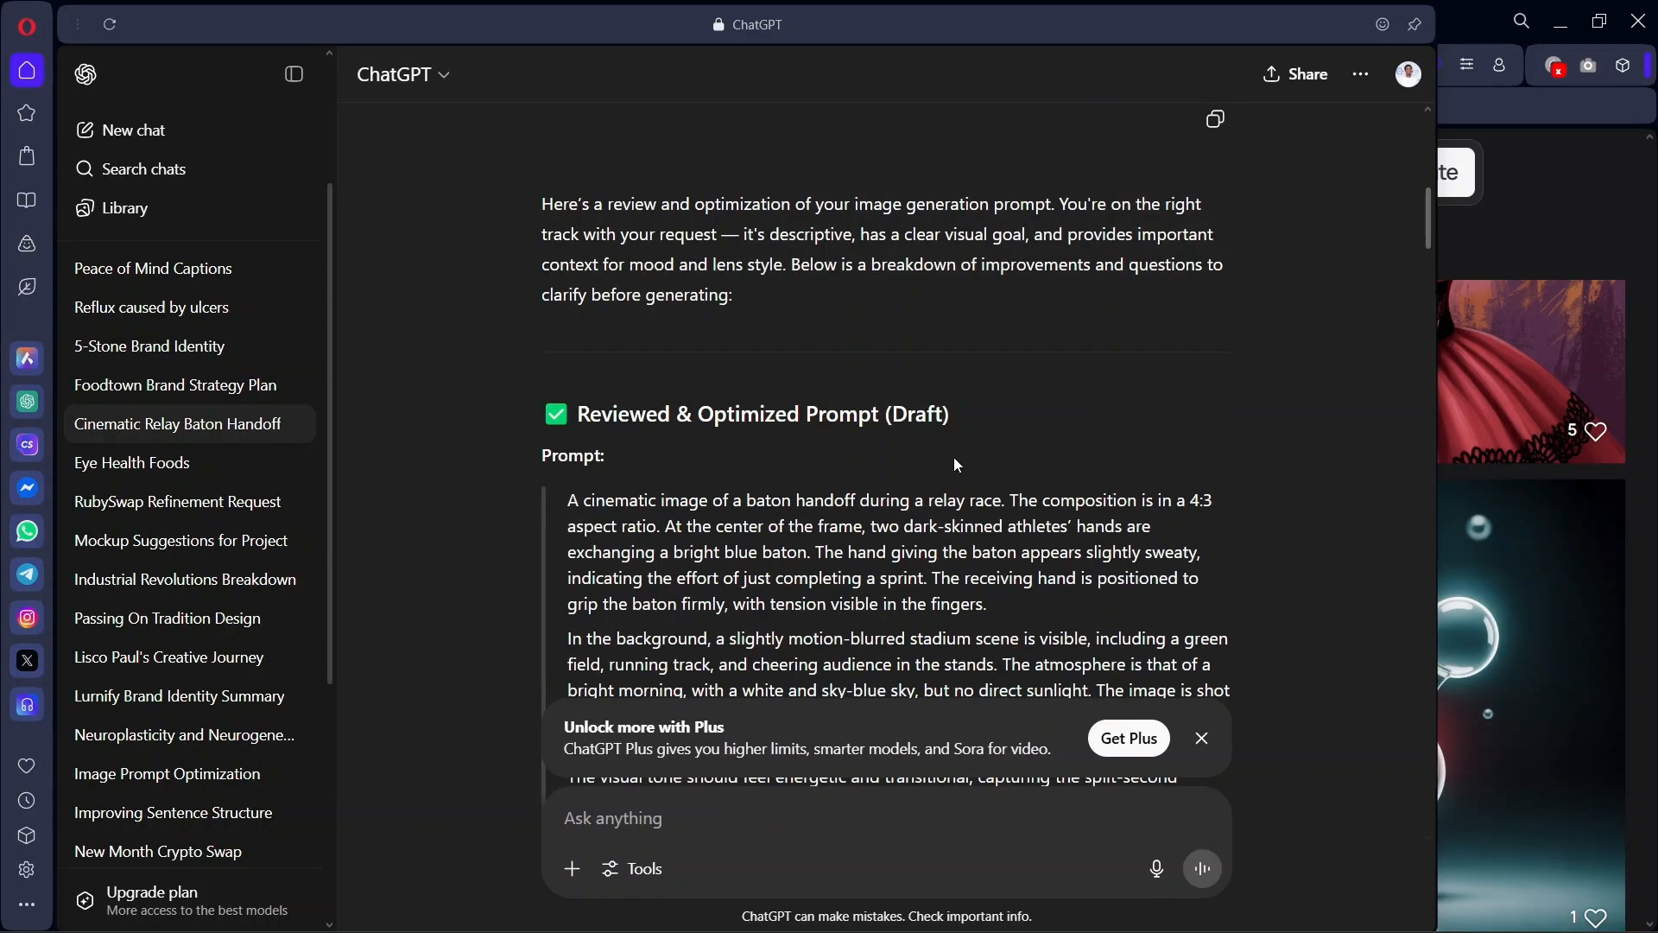
{"action": "scroll", "coordinate": [954, 464], "scroll_direction": "down", "scroll_amount": 6}
{"action": "scroll", "coordinate": [942, 456], "scroll_direction": "up", "scroll_amount": 3}
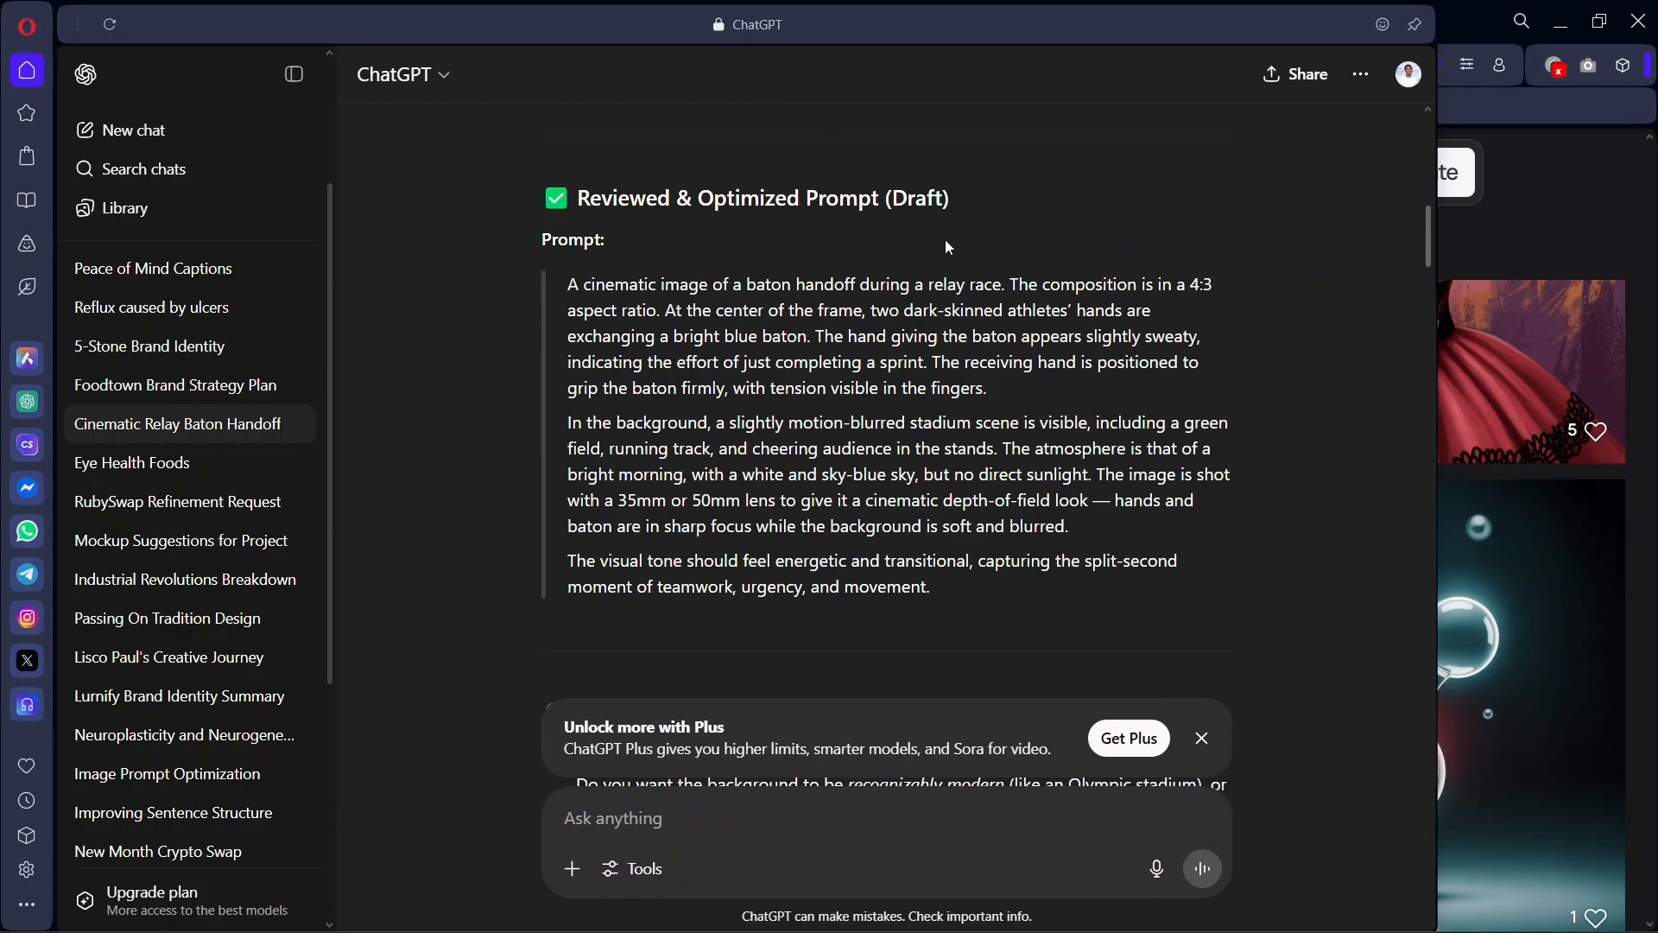
{"action": "scroll", "coordinate": [918, 283], "scroll_direction": "down", "scroll_amount": 3}
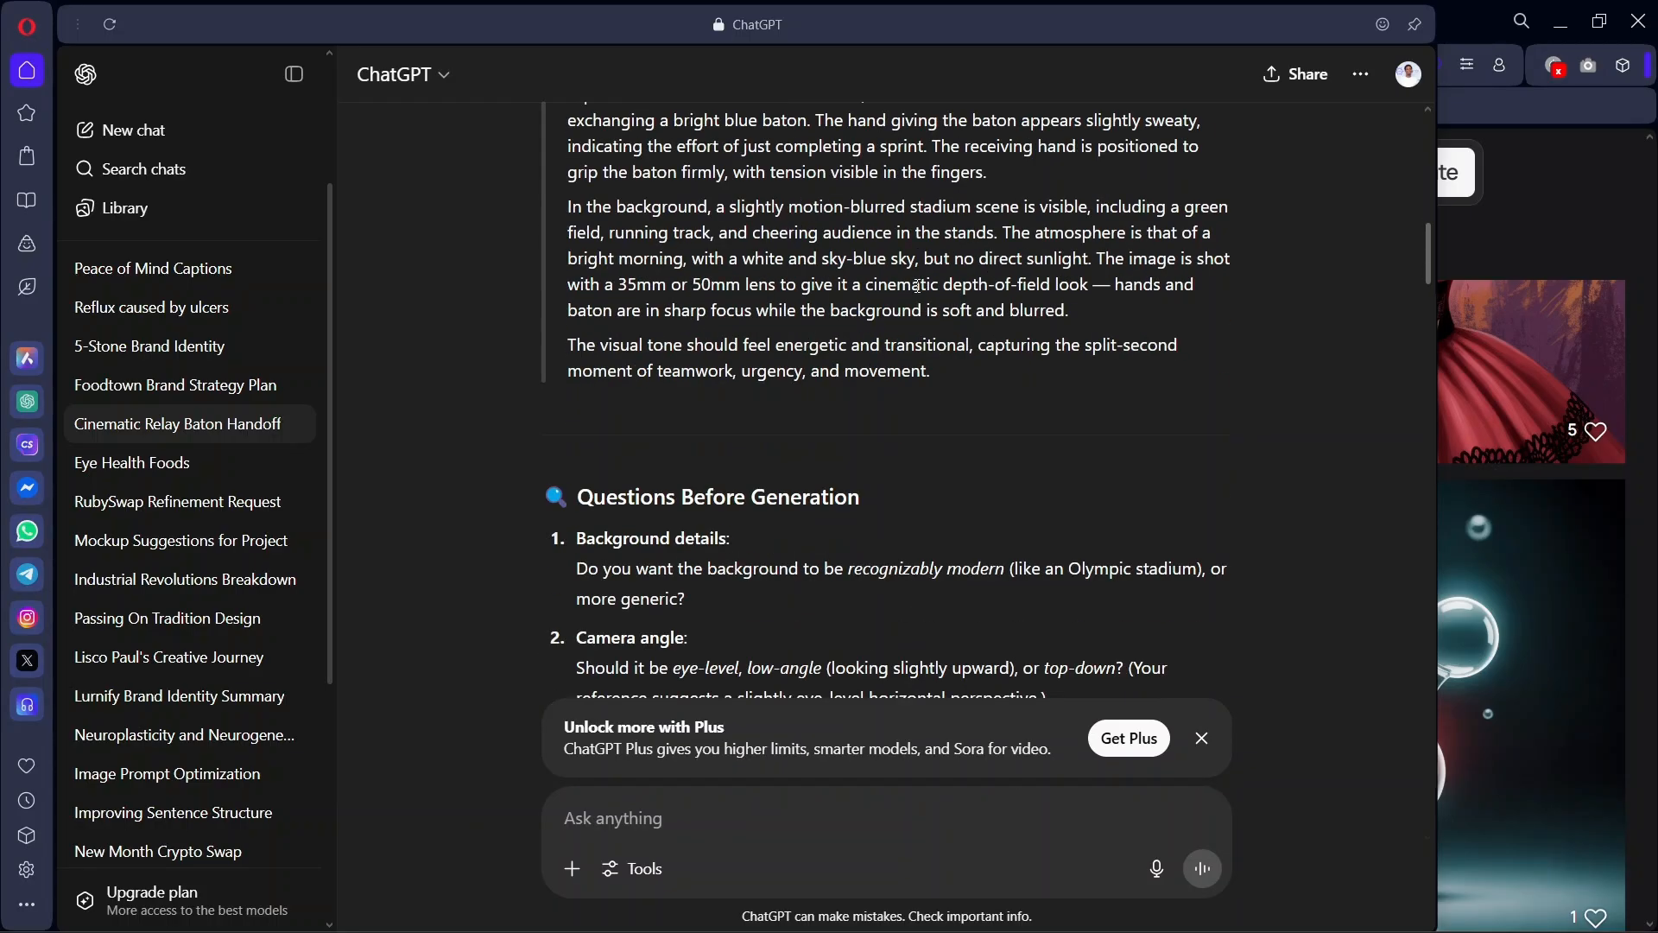
{"action": "scroll", "coordinate": [823, 365], "scroll_direction": "down", "scroll_amount": 5}
{"action": "scroll", "coordinate": [587, 218], "scroll_direction": "up", "scroll_amount": 3}
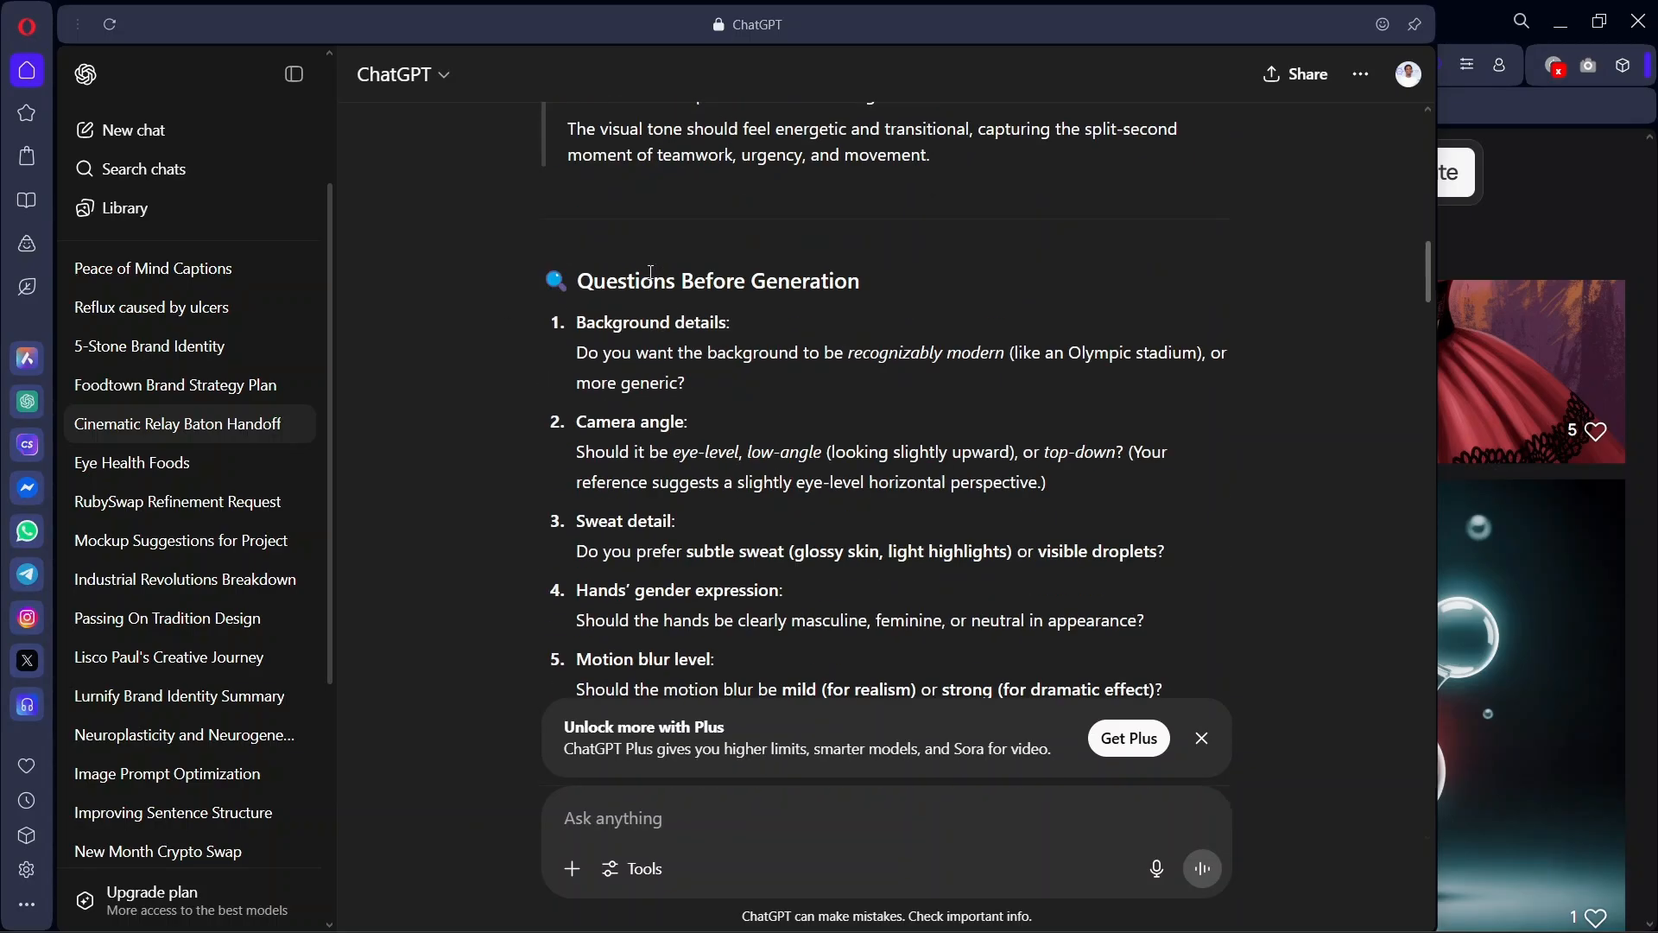
Step: Compare the remaining pre-generation questions with the numbered answers given in the reply
{"action": "scroll", "coordinate": [718, 335], "scroll_direction": "down", "scroll_amount": 7}
{"action": "scroll", "coordinate": [742, 360], "scroll_direction": "down", "scroll_amount": 4}
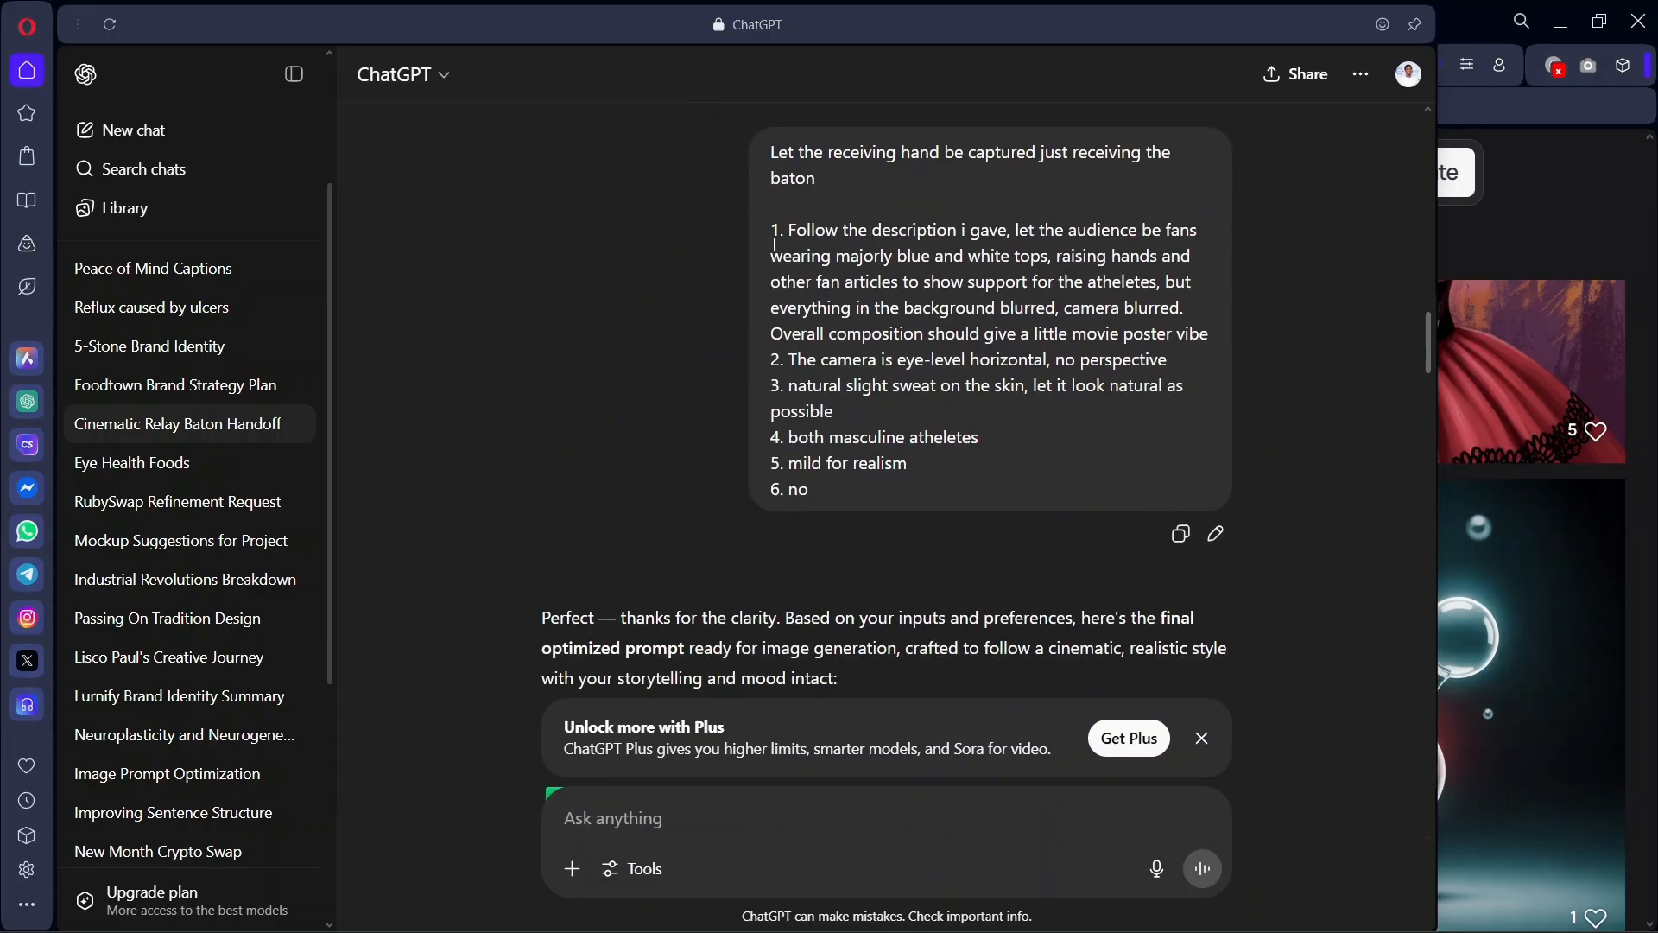
{"action": "scroll", "coordinate": [899, 304], "scroll_direction": "up", "scroll_amount": 5}
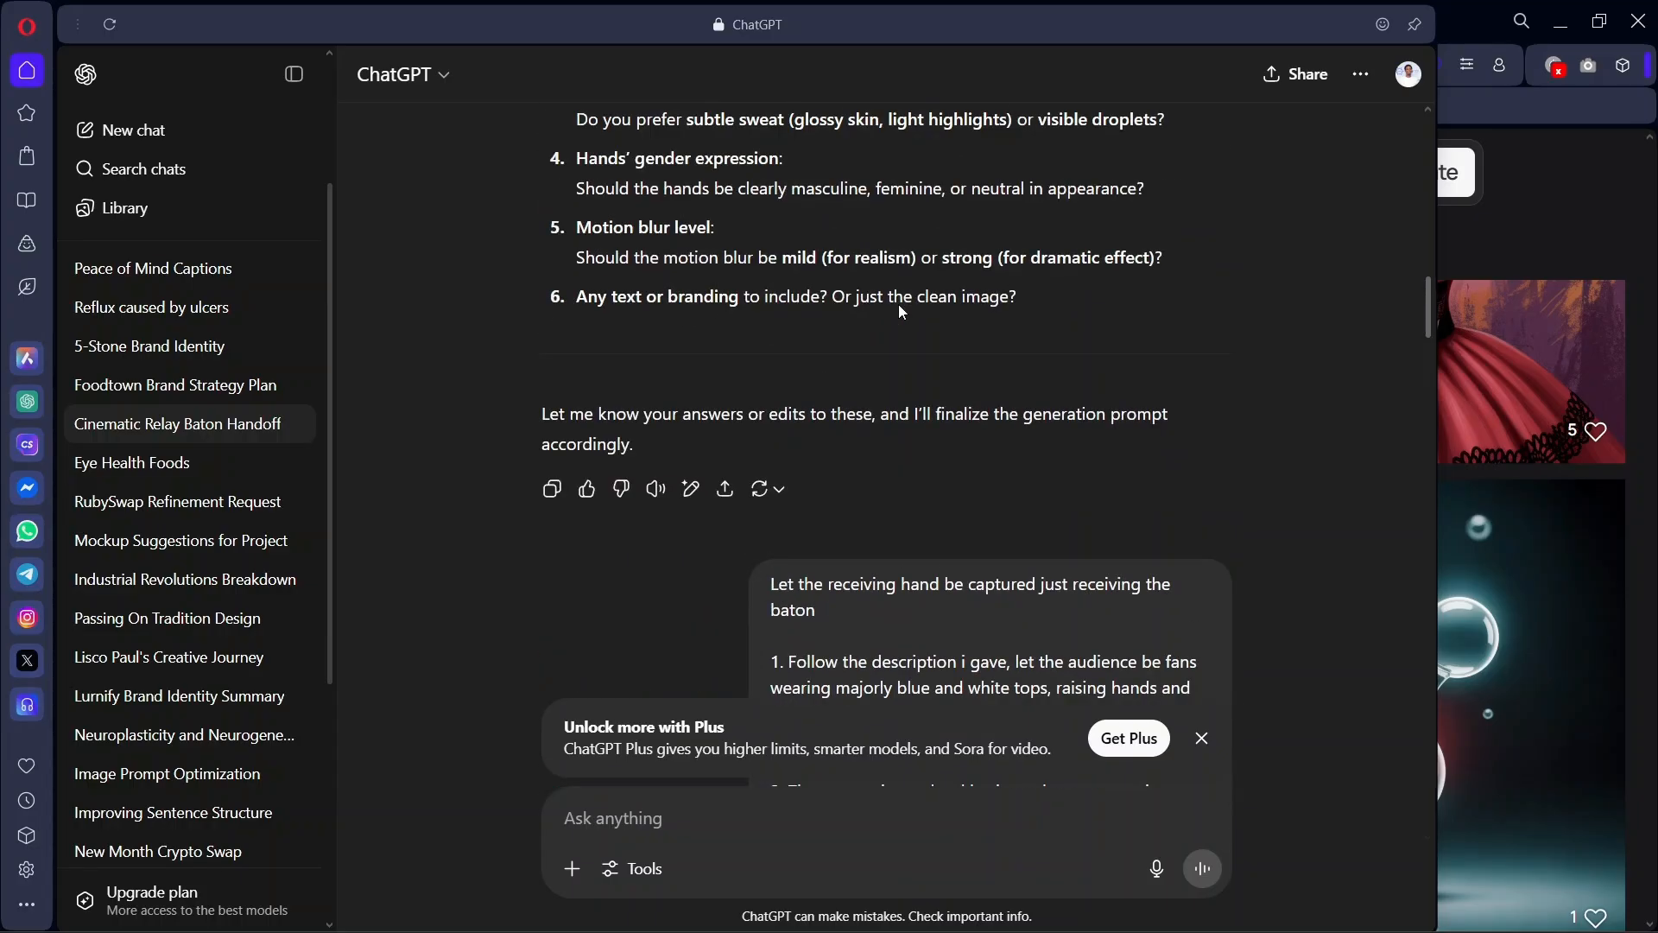
{"action": "scroll", "coordinate": [889, 319], "scroll_direction": "down", "scroll_amount": 7}
{"action": "scroll", "coordinate": [914, 304], "scroll_direction": "up", "scroll_amount": 6}
{"action": "scroll", "coordinate": [968, 544], "scroll_direction": "down", "scroll_amount": 2}
{"action": "scroll", "coordinate": [968, 544], "scroll_direction": "down", "scroll_amount": 2}
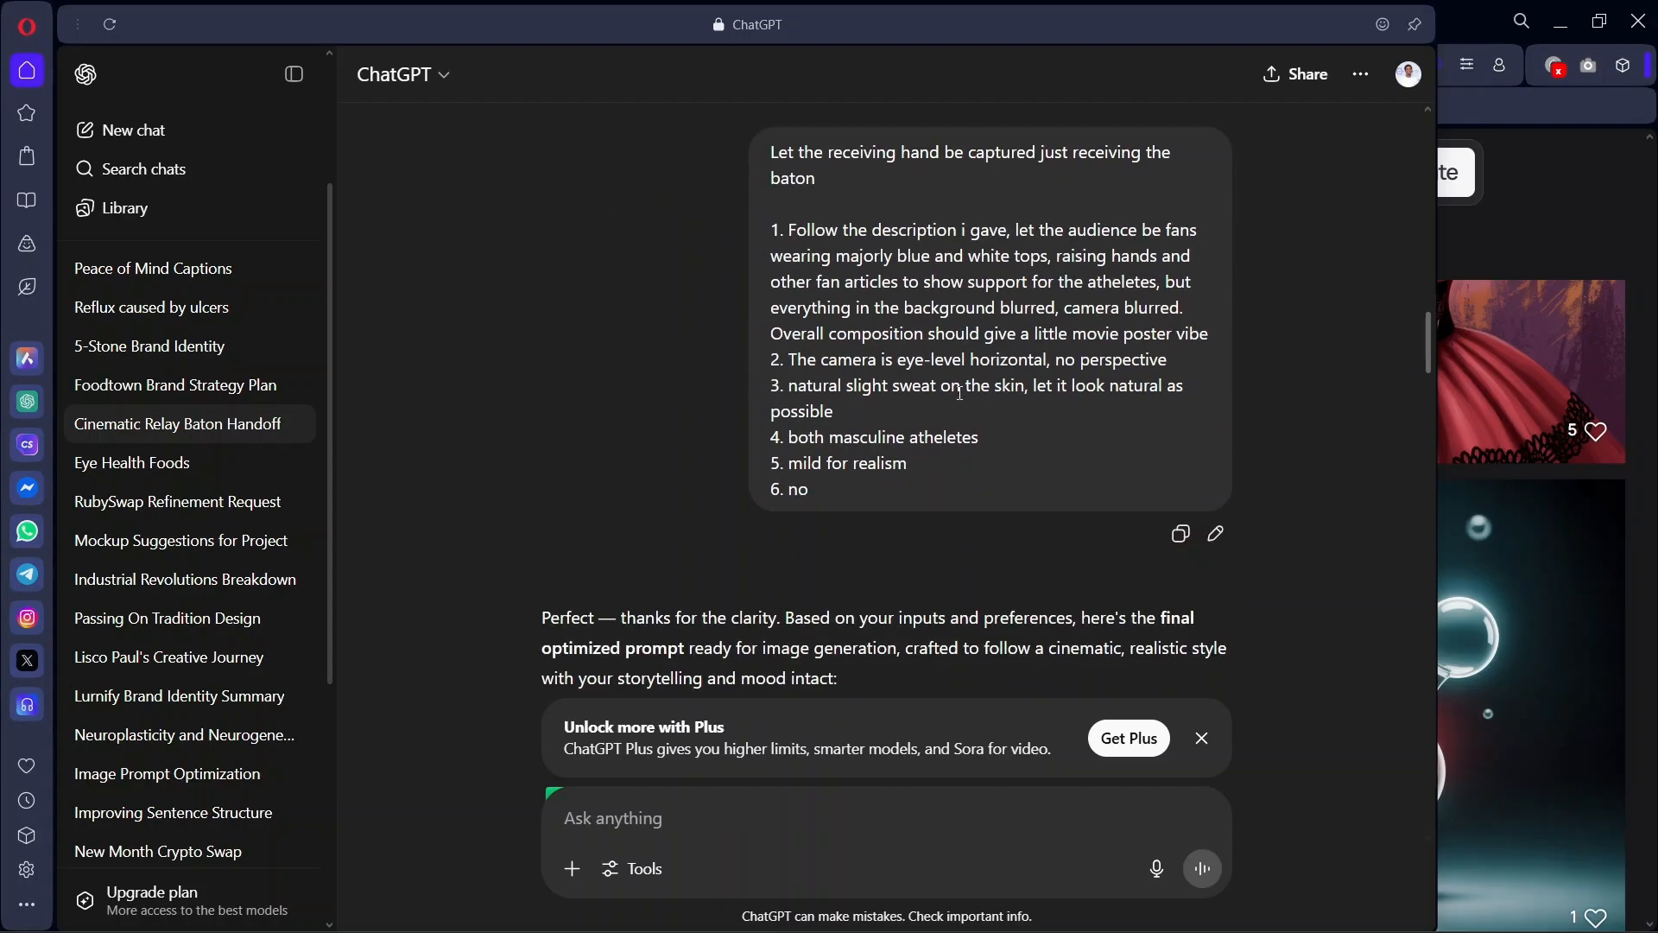
Step: Read the Final Optimized Prompt and the follow-up request for a 4:5 vertical Instagram portrait ratio
{"action": "scroll", "coordinate": [959, 393], "scroll_direction": "down", "scroll_amount": 5}
{"action": "scroll", "coordinate": [855, 384], "scroll_direction": "up", "scroll_amount": 2}
{"action": "scroll", "coordinate": [975, 301], "scroll_direction": "down", "scroll_amount": 2}
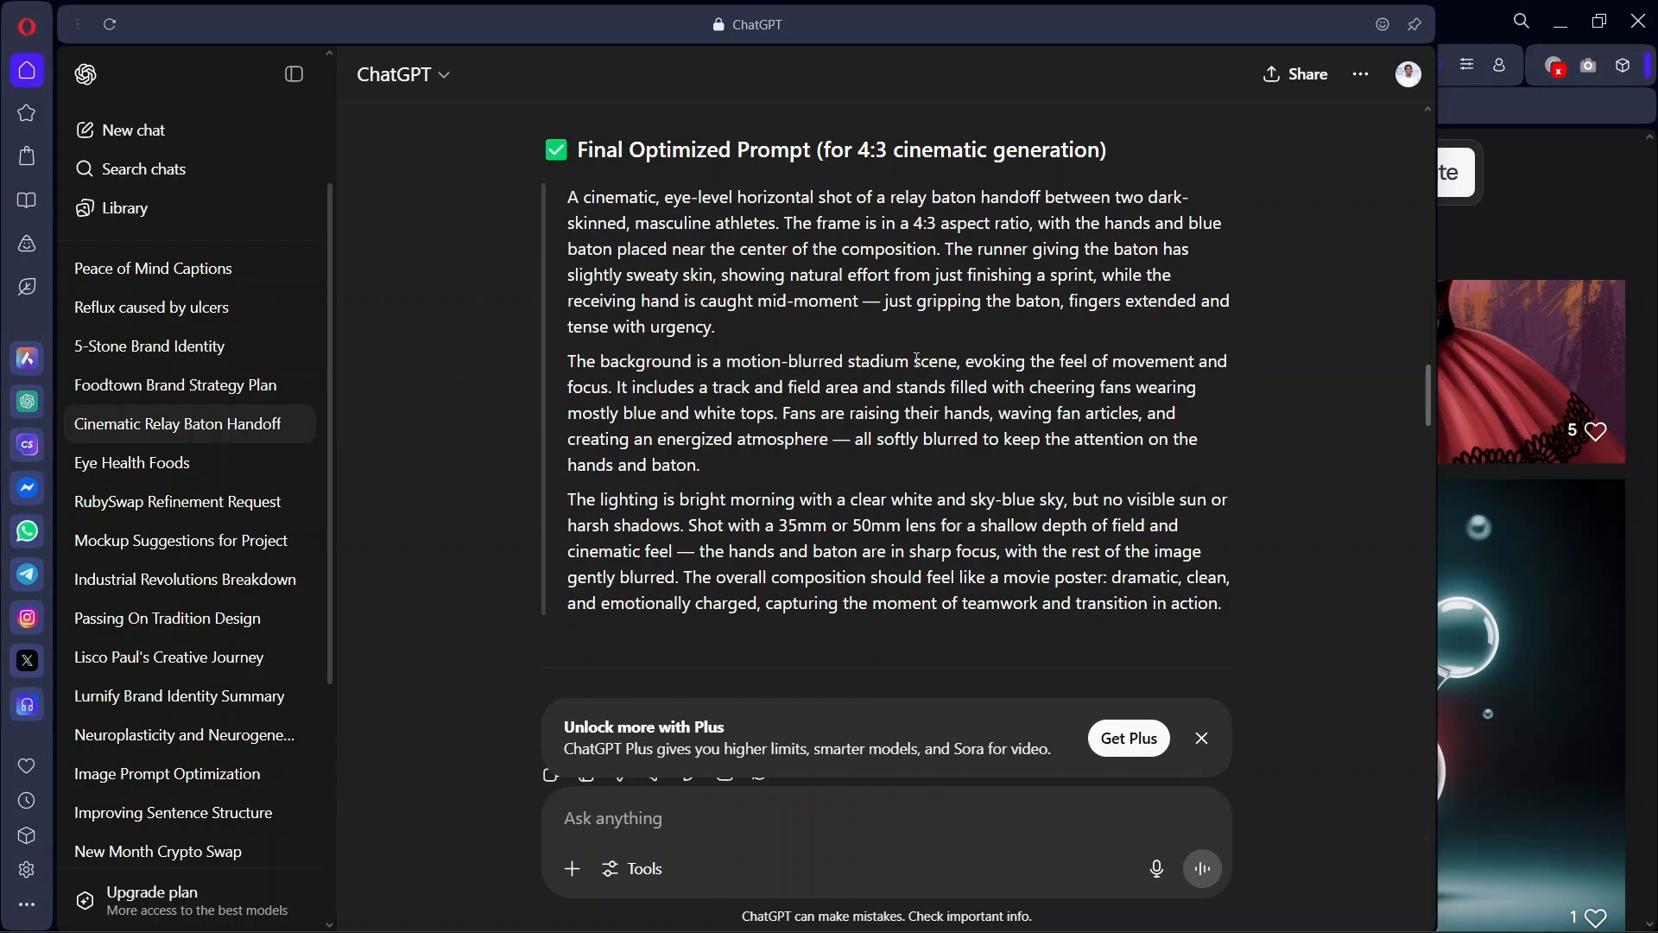
{"action": "scroll", "coordinate": [878, 379], "scroll_direction": "down", "scroll_amount": 2}
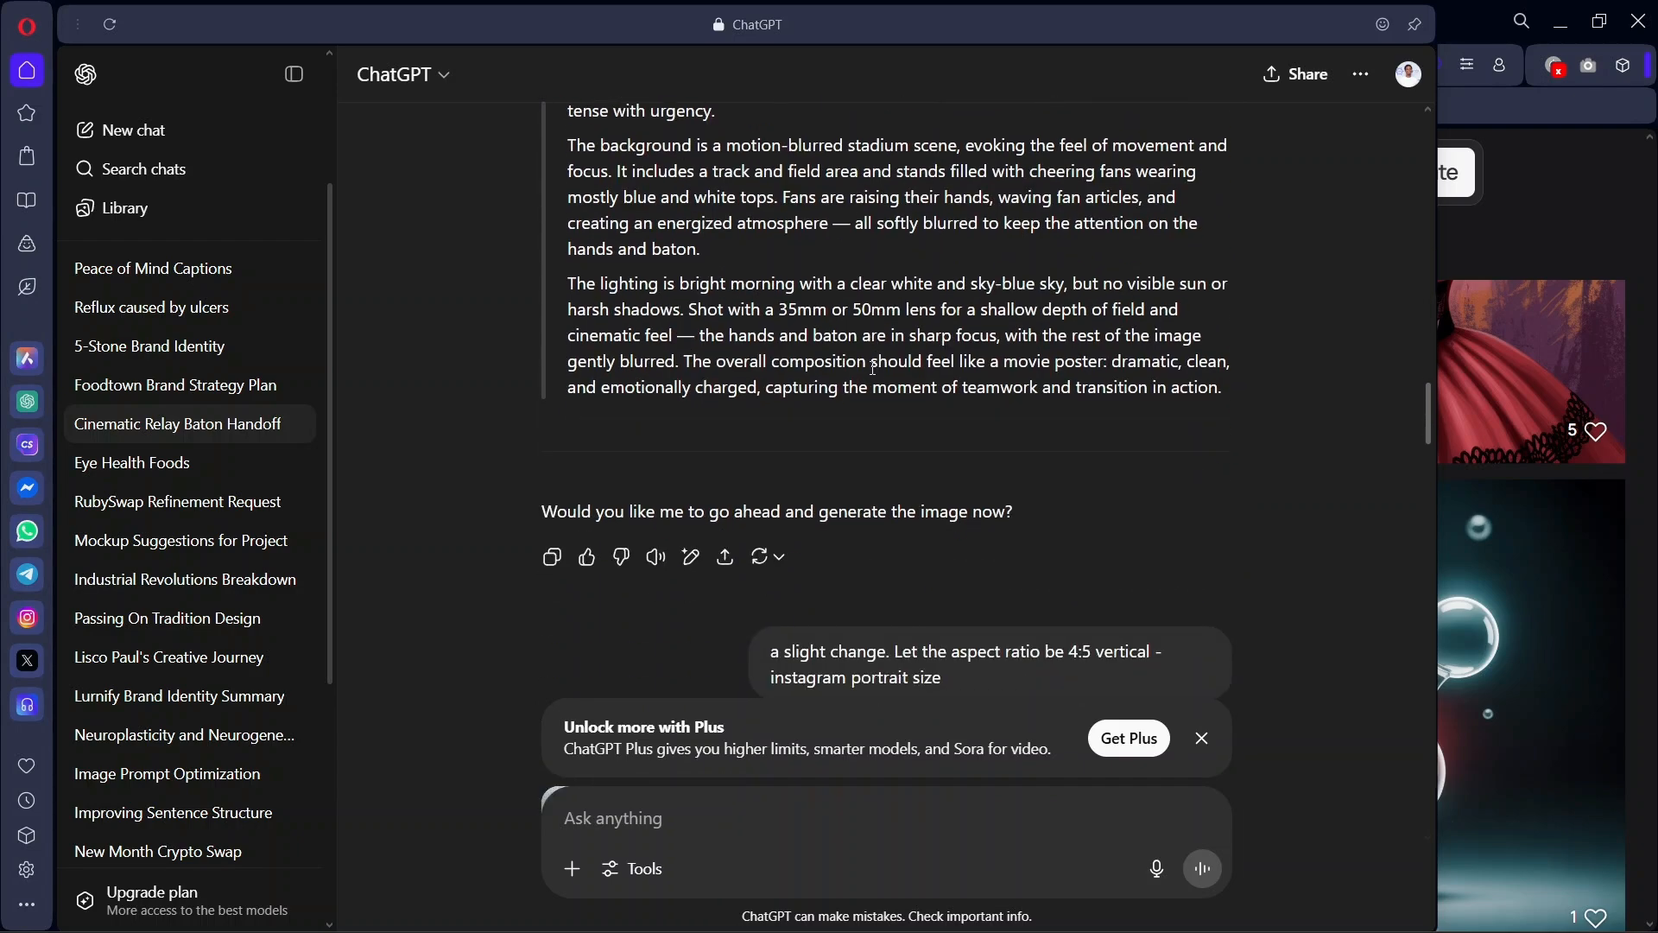
{"action": "scroll", "coordinate": [796, 356], "scroll_direction": "down", "scroll_amount": 4}
{"action": "scroll", "coordinate": [964, 298], "scroll_direction": "up", "scroll_amount": 2}
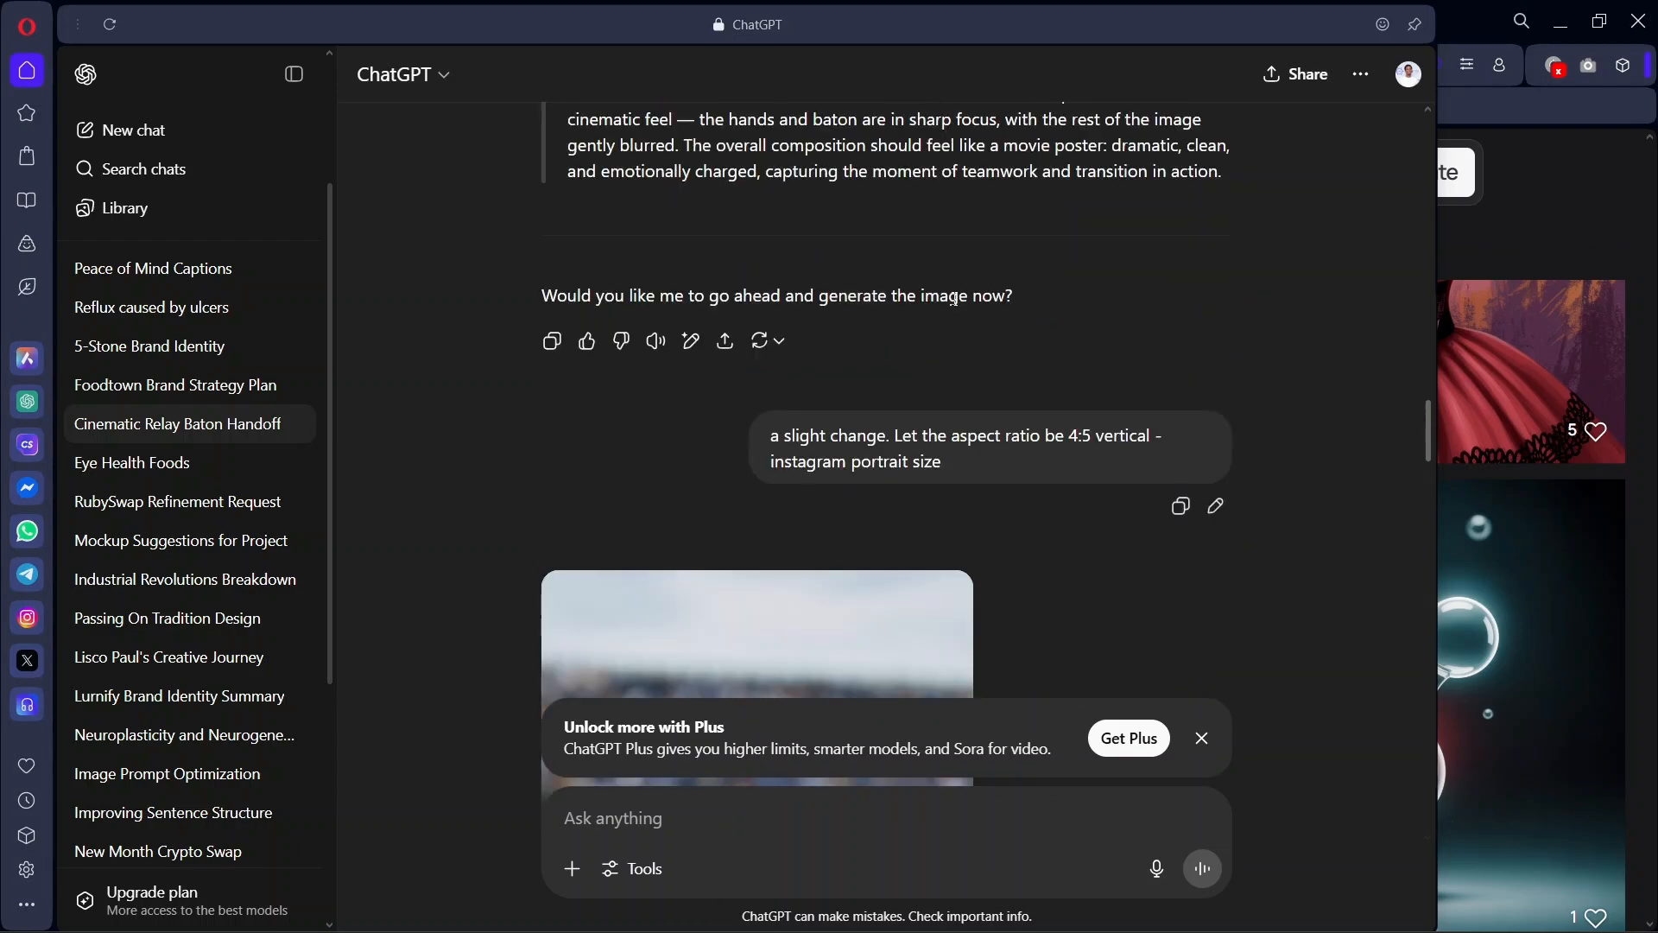
{"action": "scroll", "coordinate": [867, 306], "scroll_direction": "down", "scroll_amount": 2}
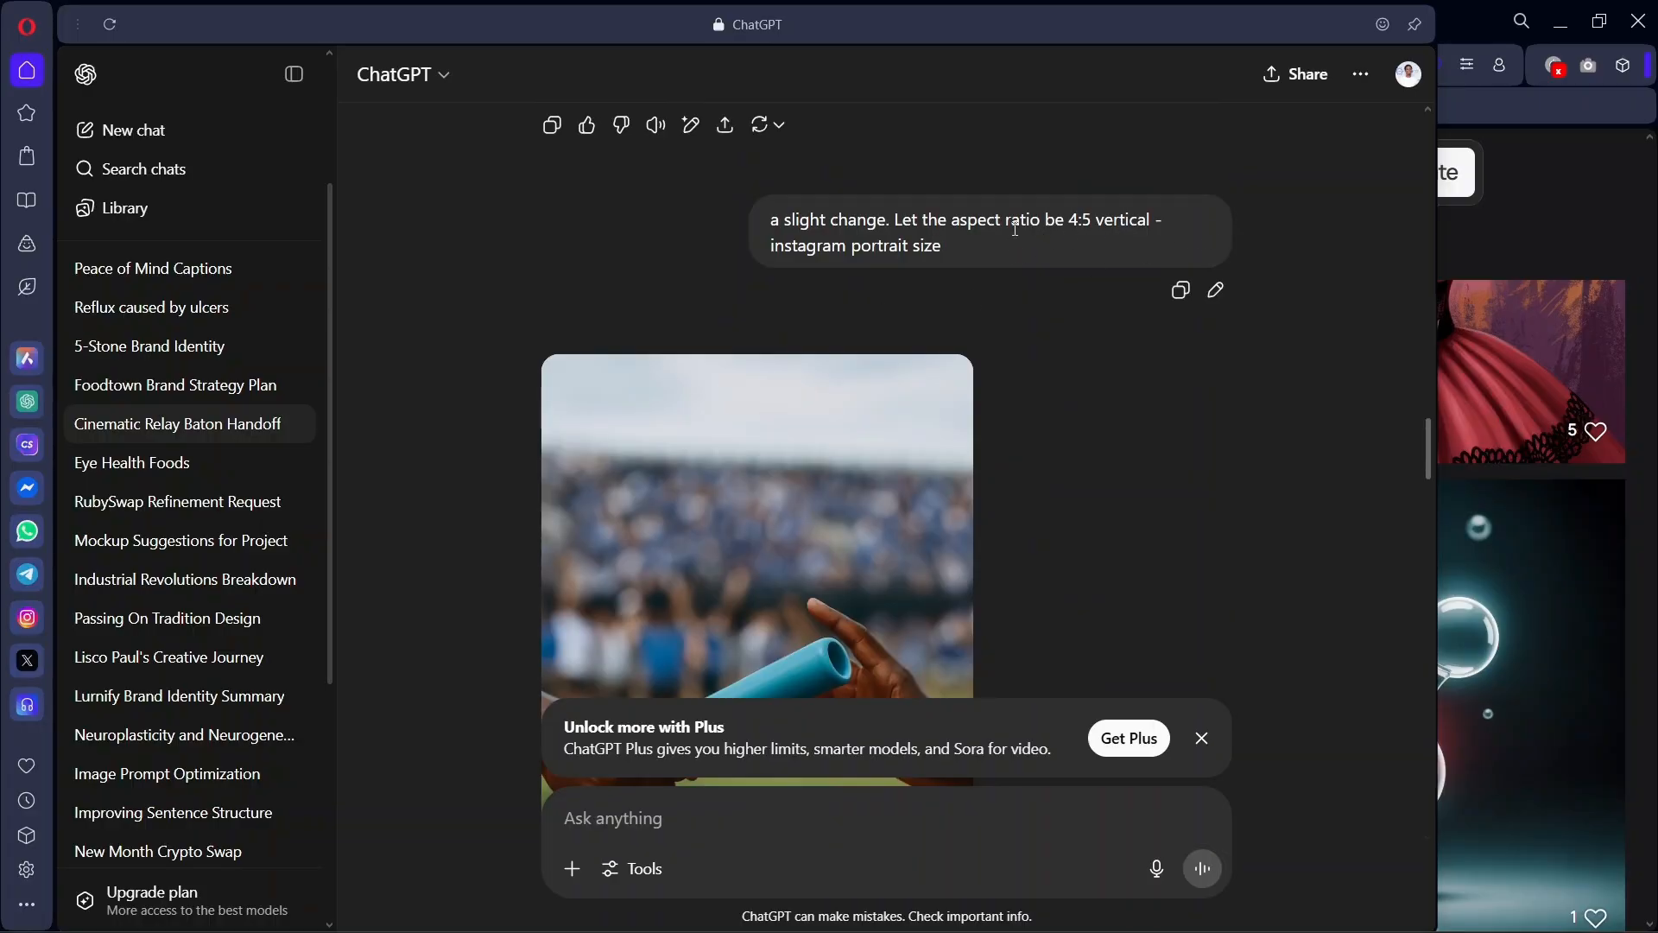
Step: View the first generated baton handoff image enlarged, and return to the chat
{"action": "scroll", "coordinate": [908, 260], "scroll_direction": "down", "scroll_amount": 6}
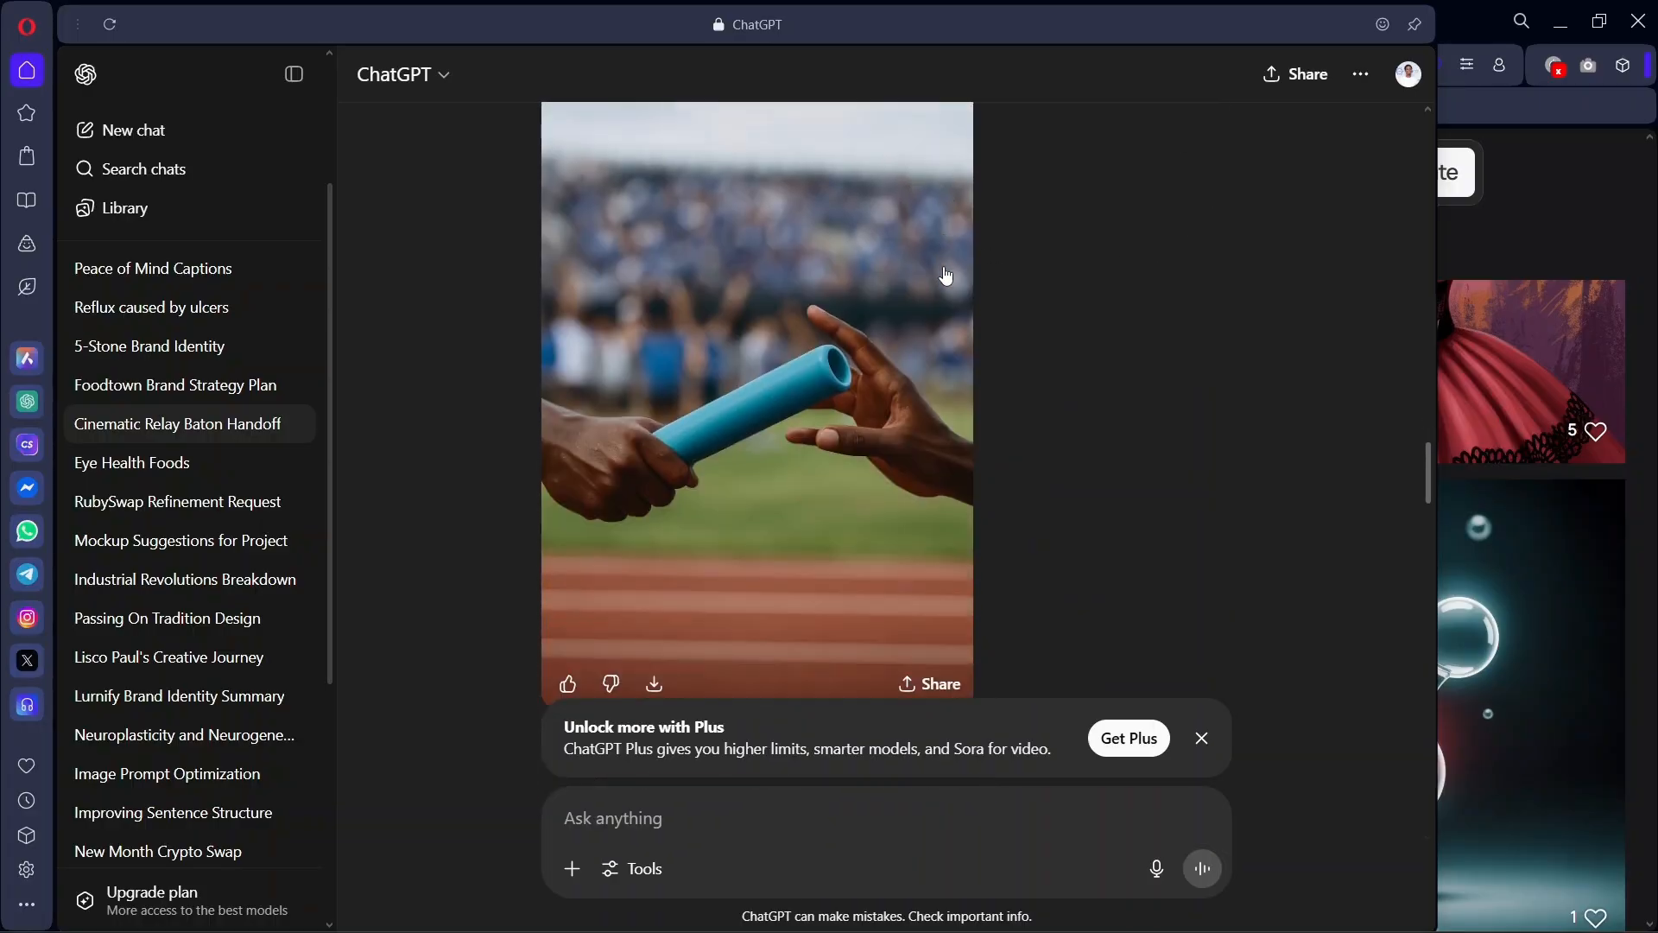
{"action": "scroll", "coordinate": [864, 315], "scroll_direction": "up", "scroll_amount": 2}
{"action": "scroll", "coordinate": [867, 321], "scroll_direction": "up", "scroll_amount": 2}
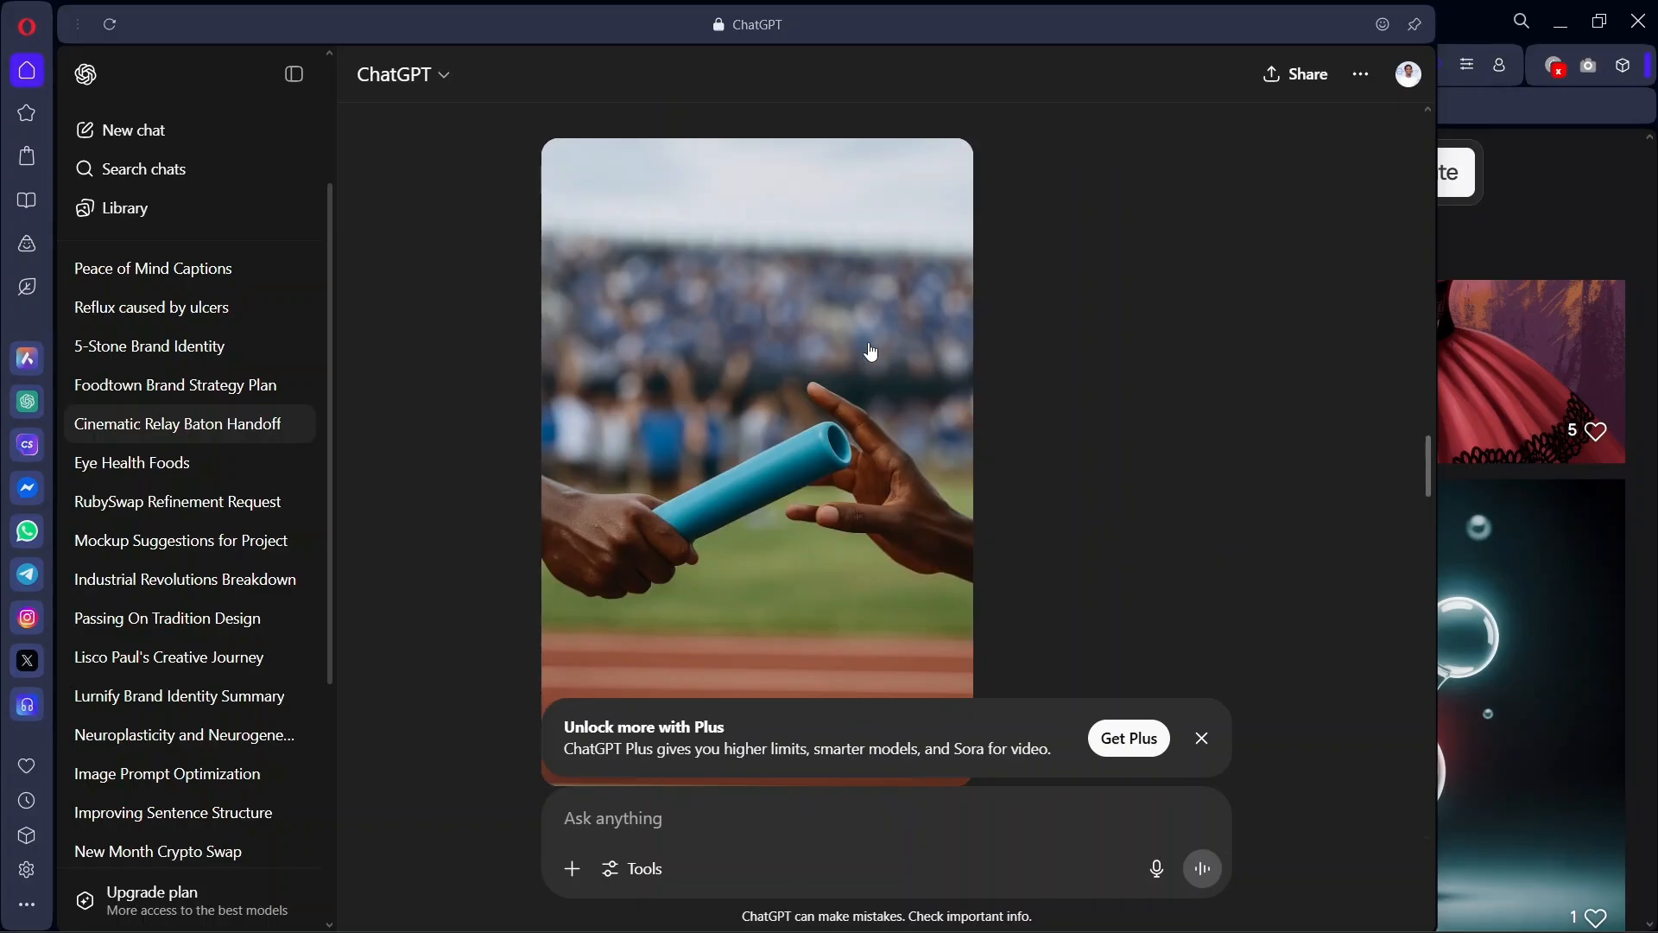
{"action": "left_click", "coordinate": [868, 344]}
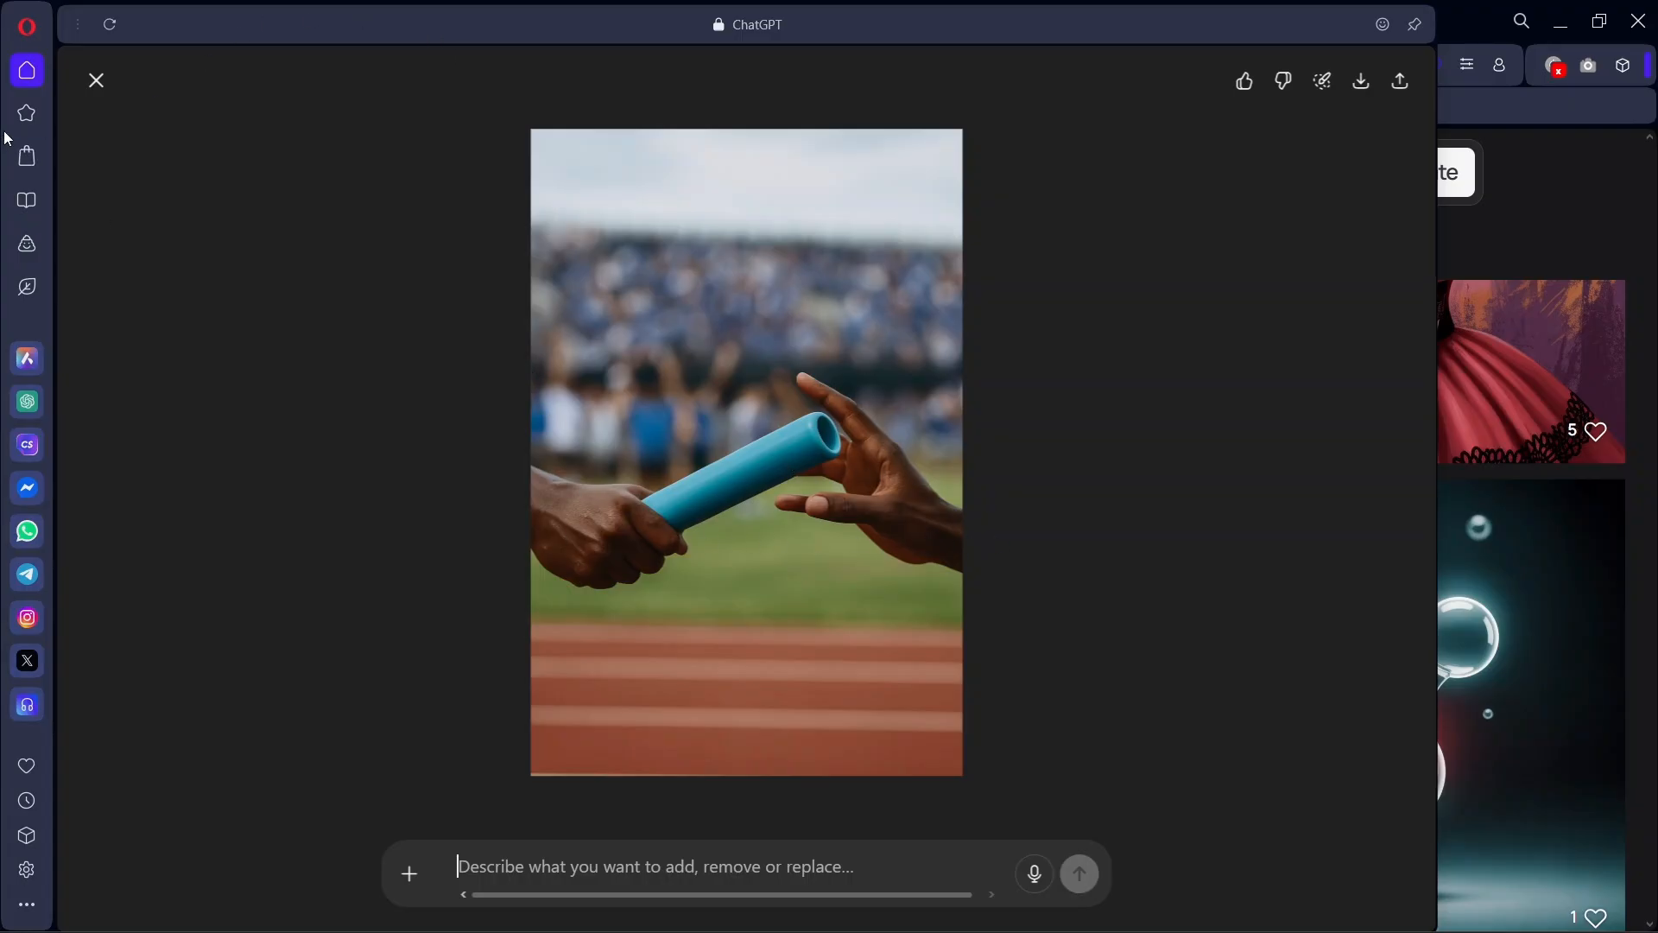
{"action": "left_click", "coordinate": [96, 81]}
Step: Read the "give me the prompt" exchange, the revised prompt, its polished version and the final prompt submitted for generation
{"action": "scroll", "coordinate": [1088, 519], "scroll_direction": "down", "scroll_amount": 4}
{"action": "scroll", "coordinate": [1101, 529], "scroll_direction": "down", "scroll_amount": 5}
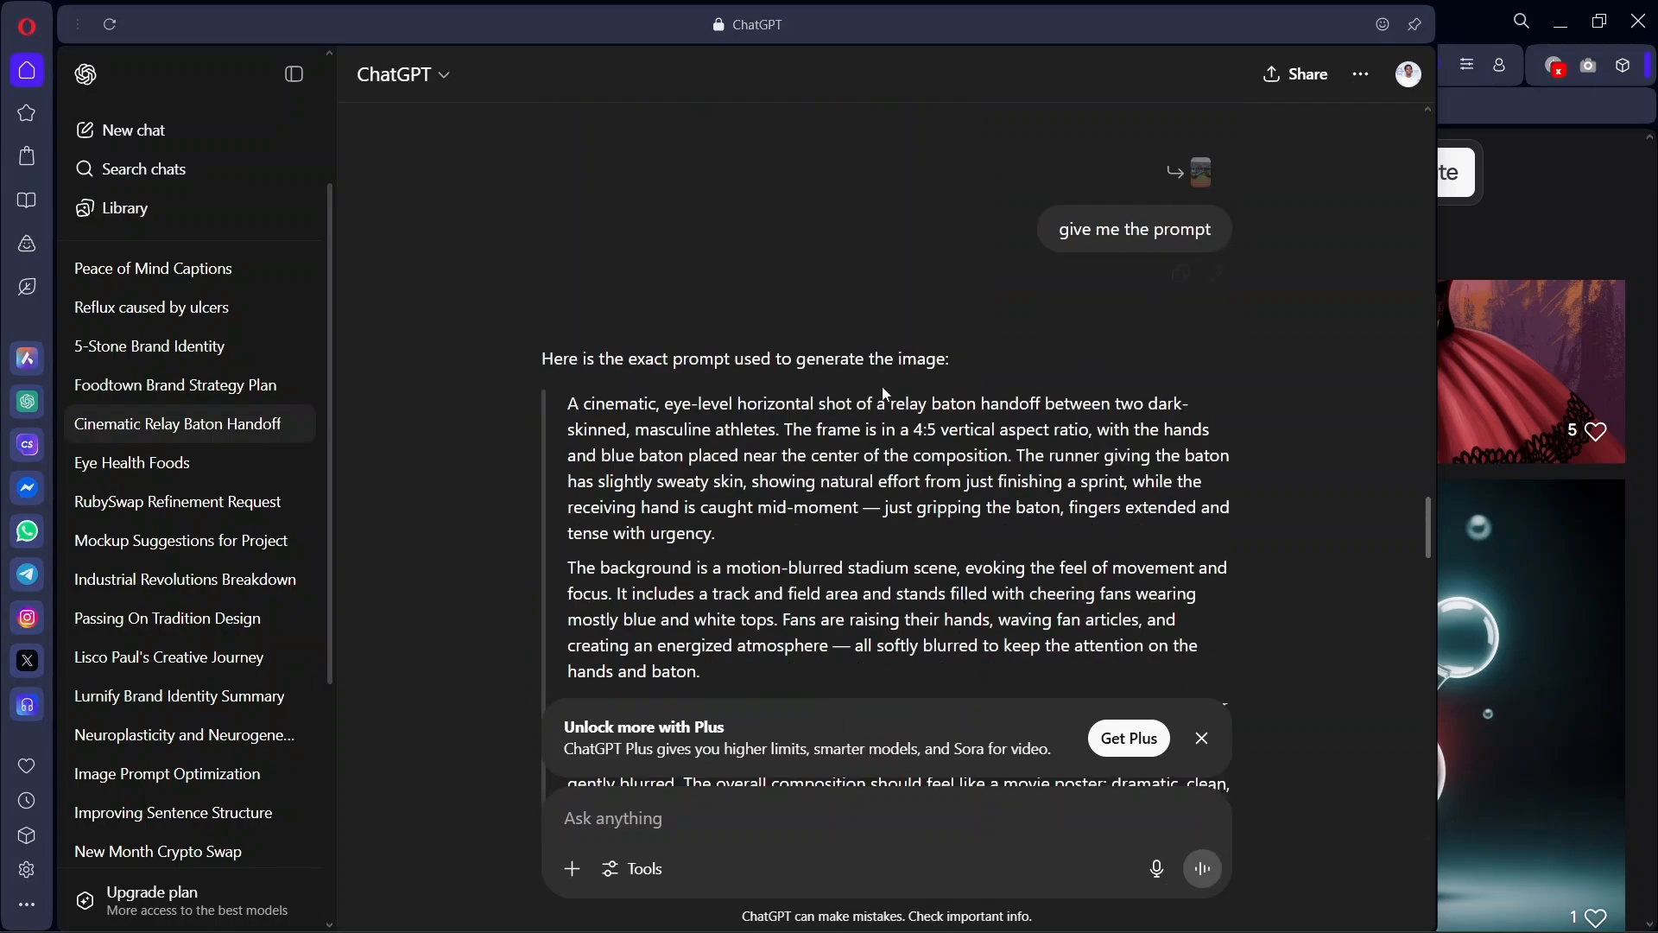
{"action": "scroll", "coordinate": [825, 391], "scroll_direction": "down", "scroll_amount": 1}
{"action": "scroll", "coordinate": [851, 397], "scroll_direction": "up", "scroll_amount": 5}
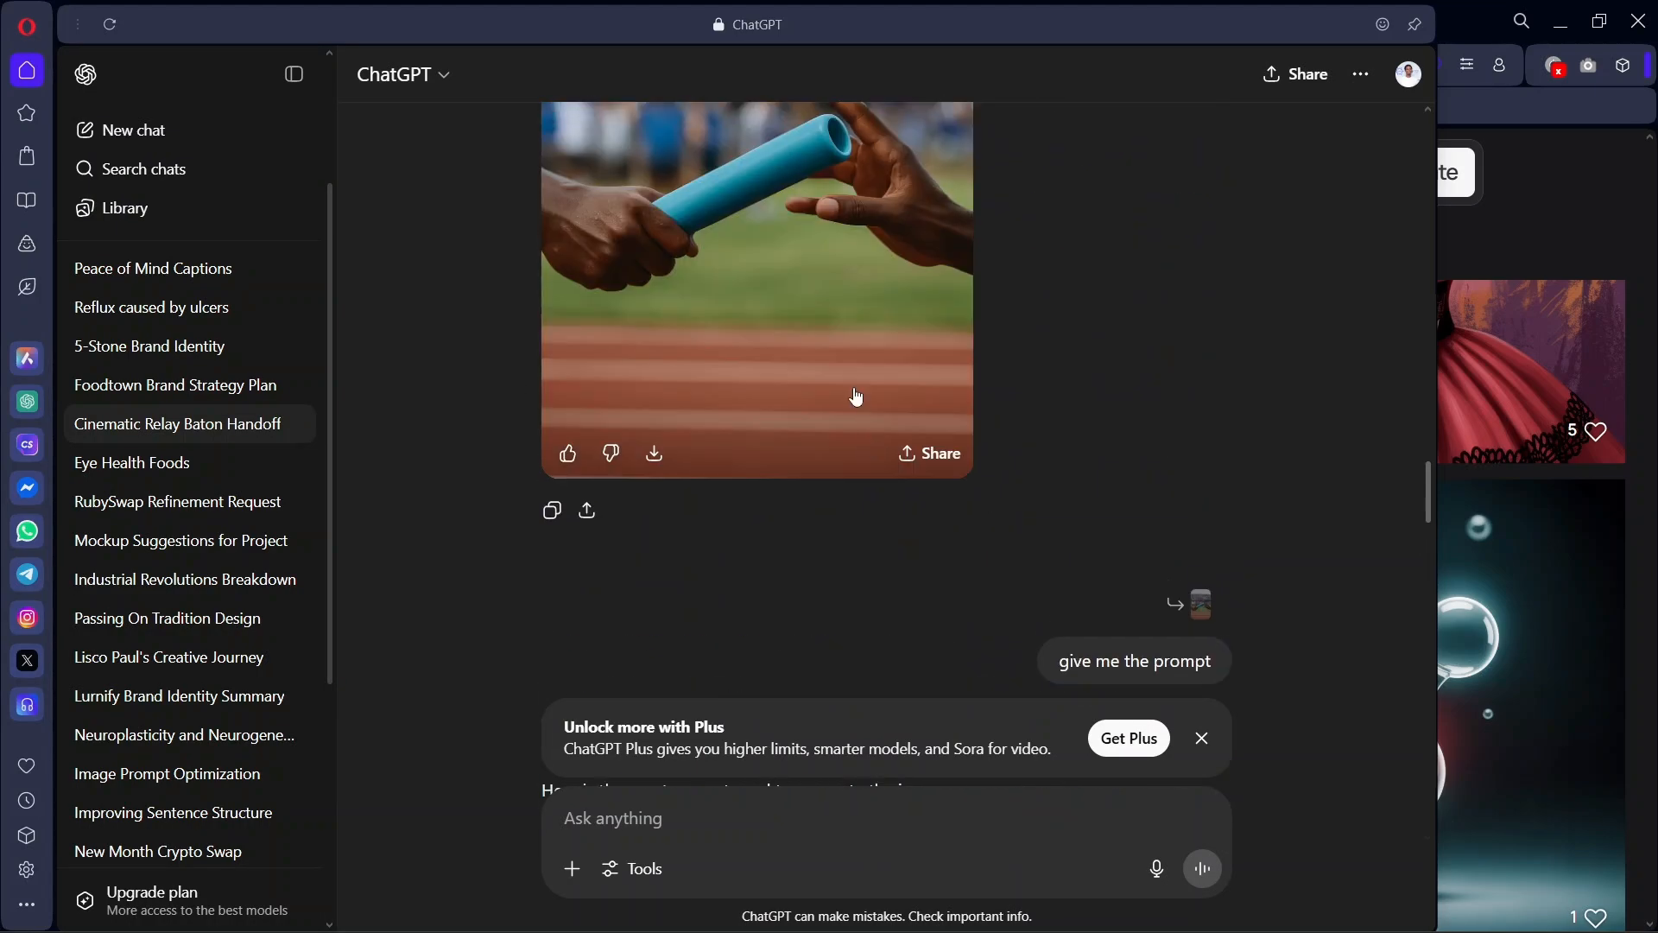
{"action": "scroll", "coordinate": [774, 378], "scroll_direction": "down", "scroll_amount": 7}
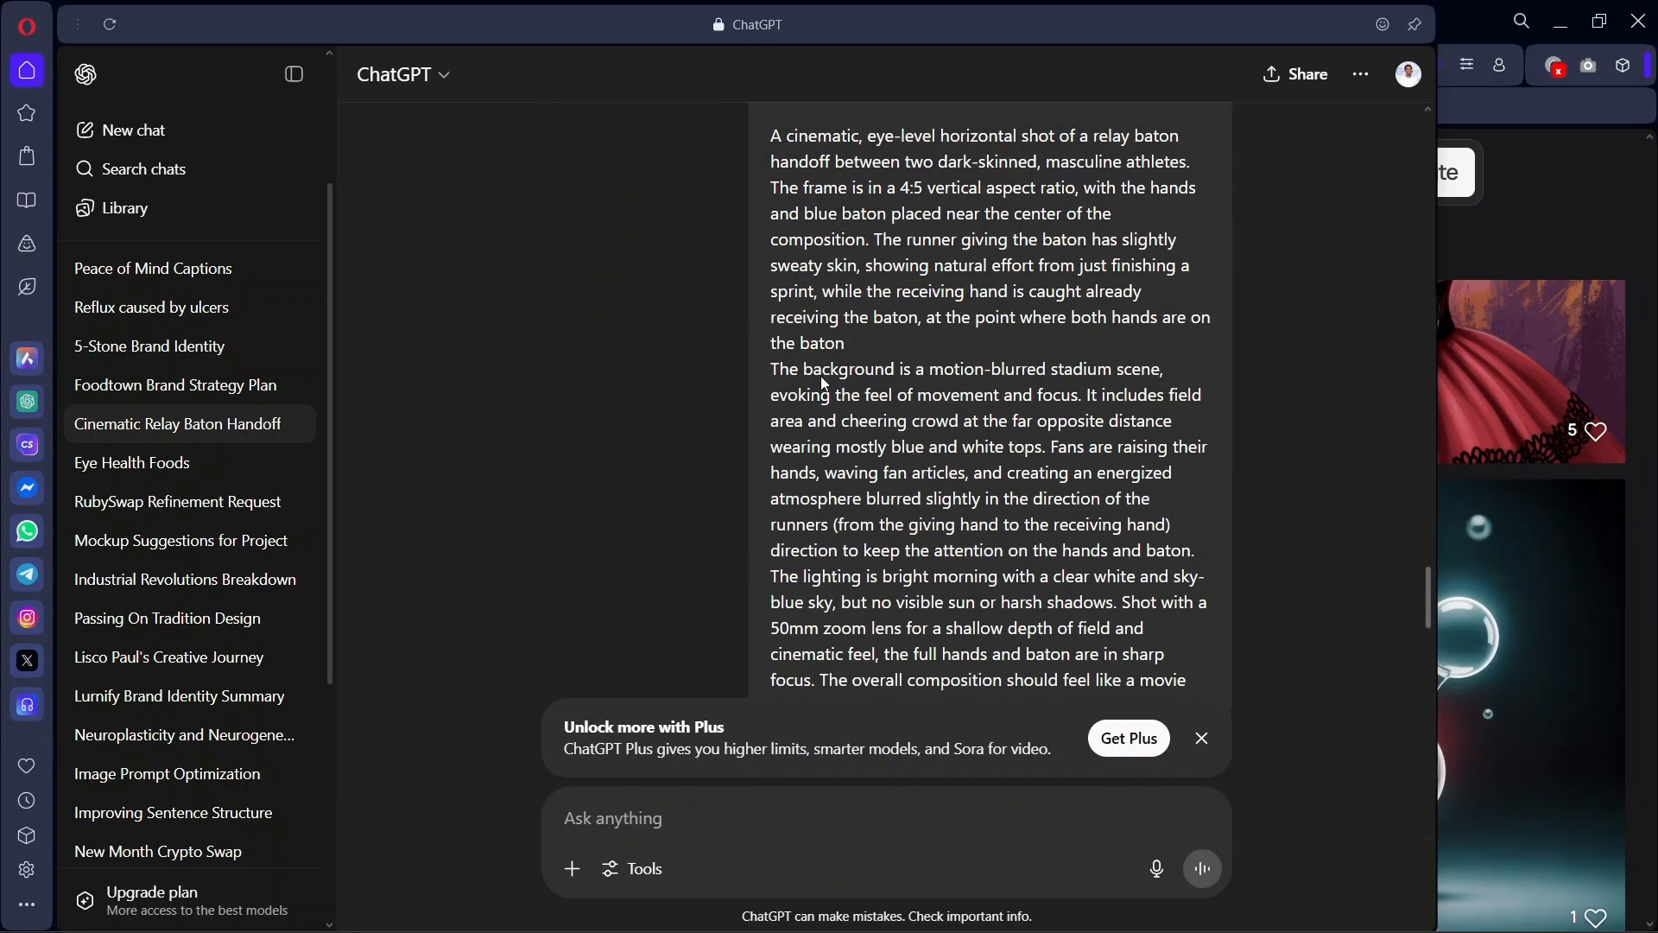
{"action": "scroll", "coordinate": [988, 424], "scroll_direction": "down", "scroll_amount": 5}
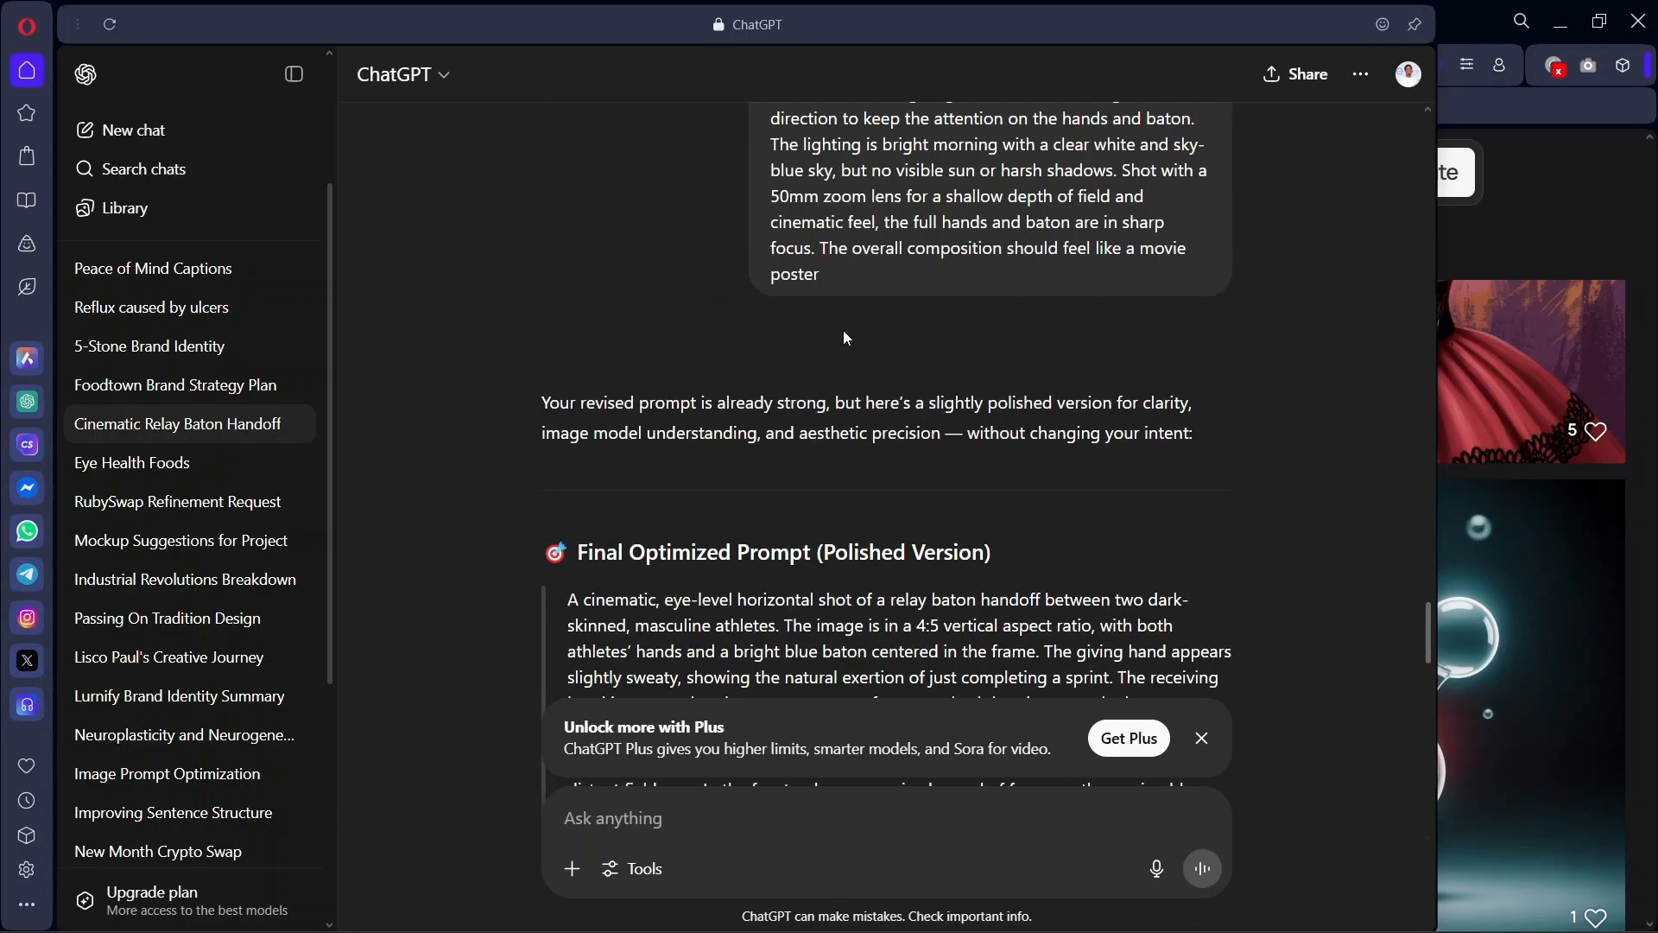
{"action": "scroll", "coordinate": [781, 417], "scroll_direction": "down", "scroll_amount": 2}
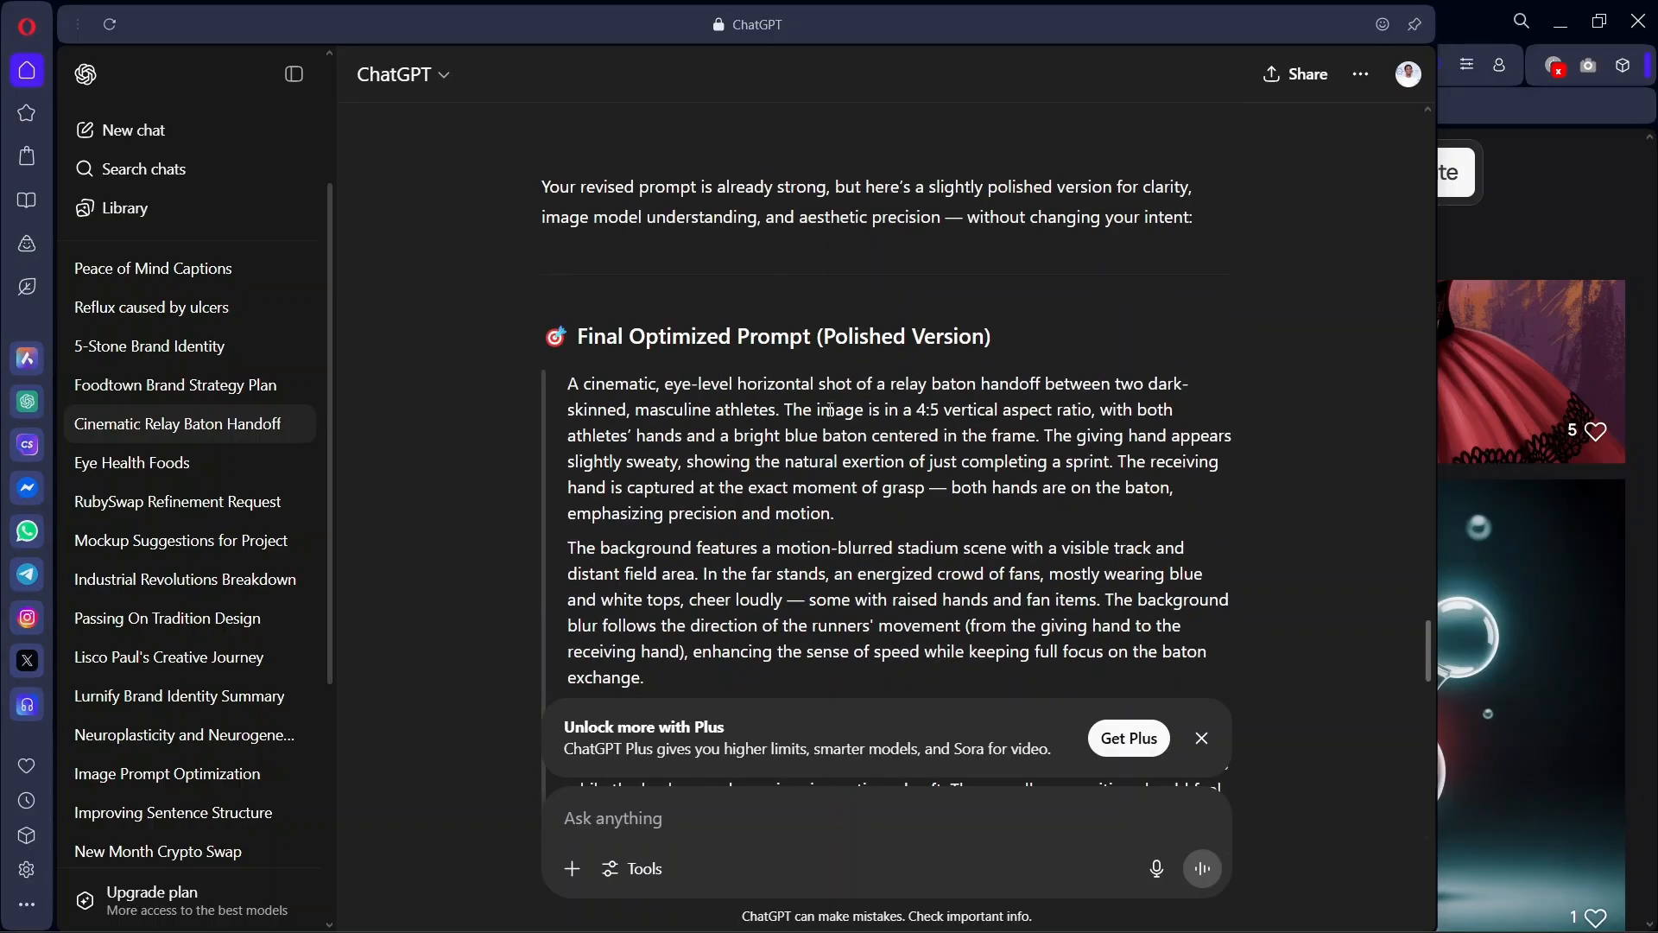
{"action": "scroll", "coordinate": [714, 407], "scroll_direction": "up", "scroll_amount": 4}
{"action": "scroll", "coordinate": [686, 390], "scroll_direction": "down", "scroll_amount": 2}
{"action": "scroll", "coordinate": [1062, 470], "scroll_direction": "down", "scroll_amount": 10}
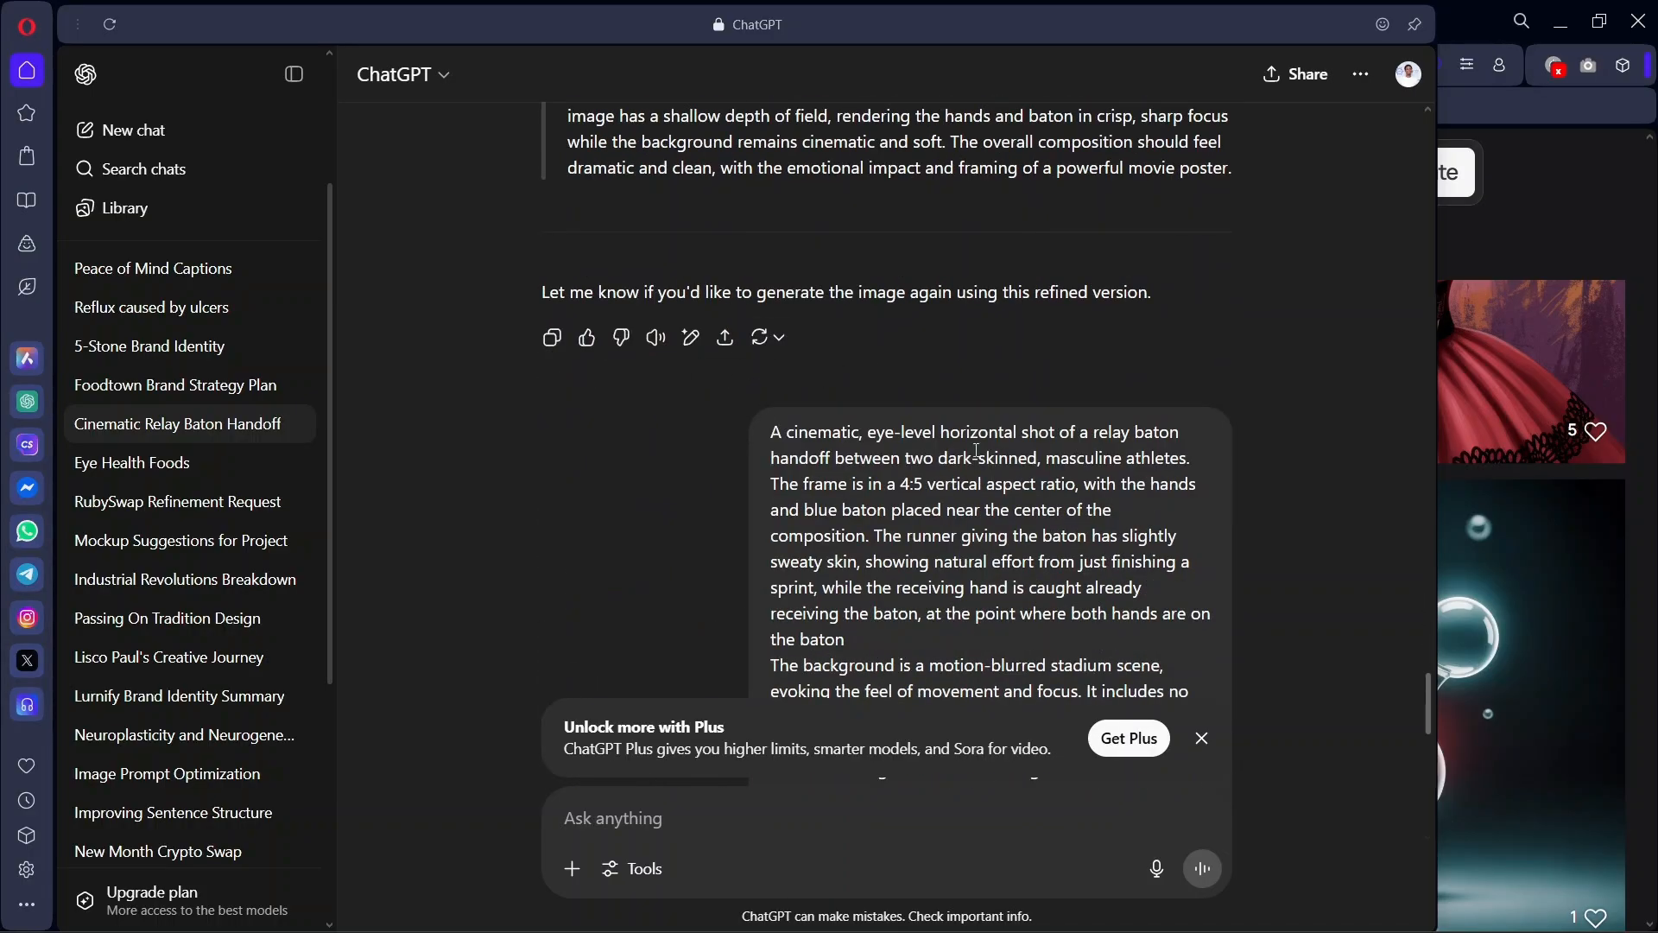
{"action": "scroll", "coordinate": [977, 451], "scroll_direction": "down", "scroll_amount": 5}
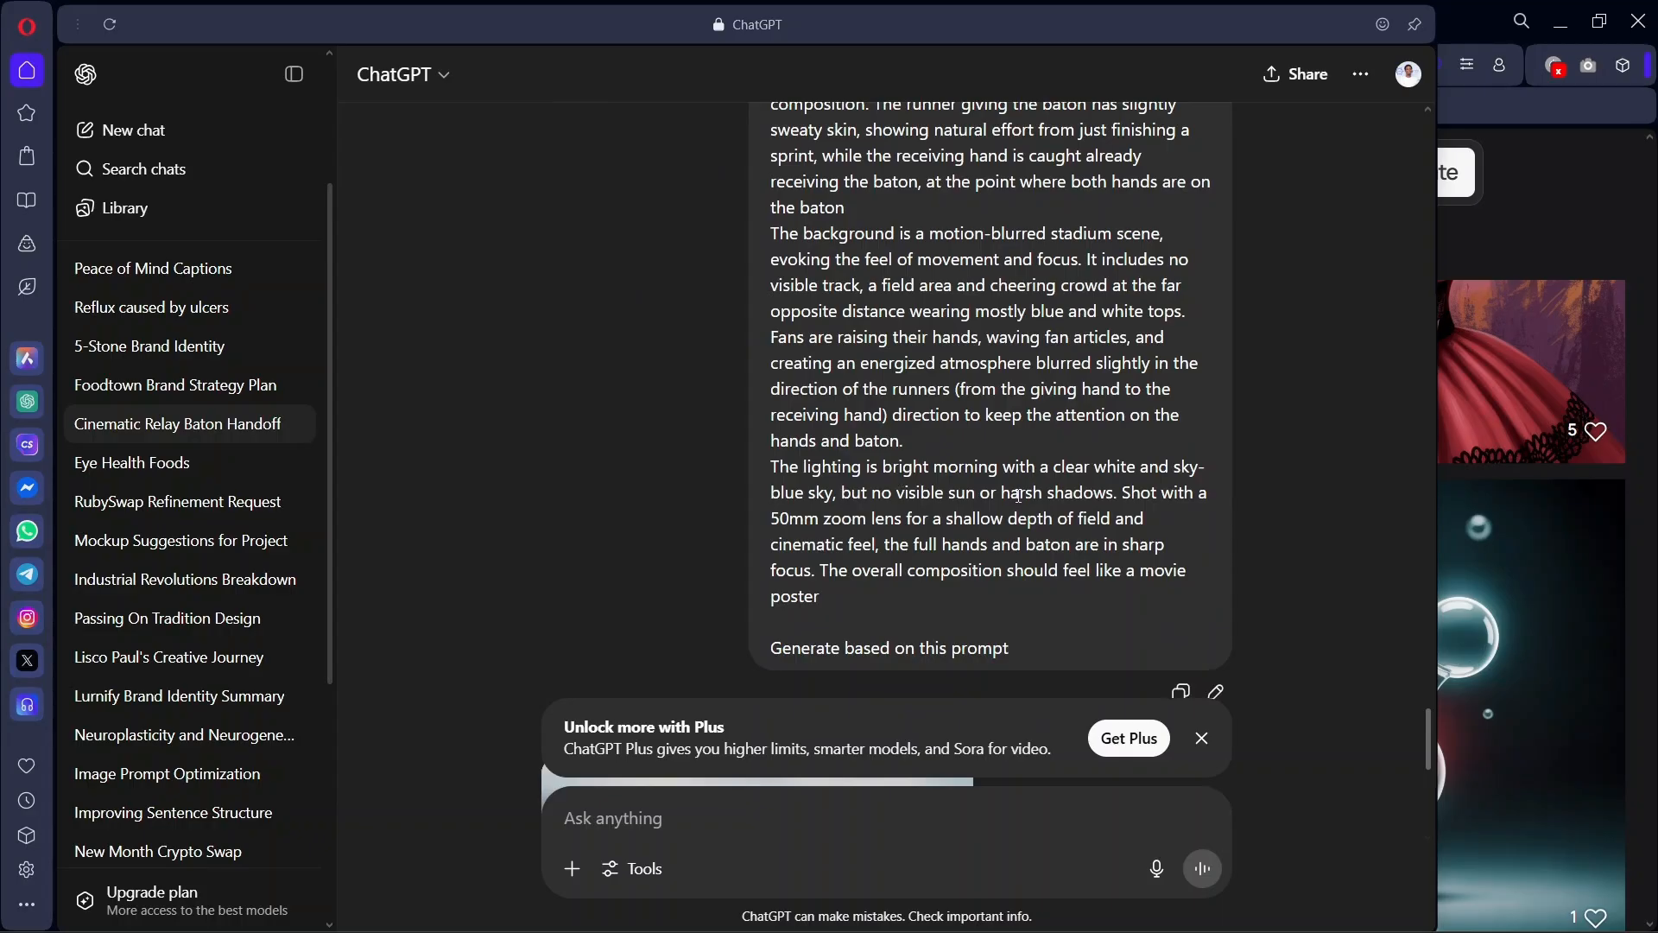
{"action": "scroll", "coordinate": [1018, 501], "scroll_direction": "down", "scroll_amount": 5}
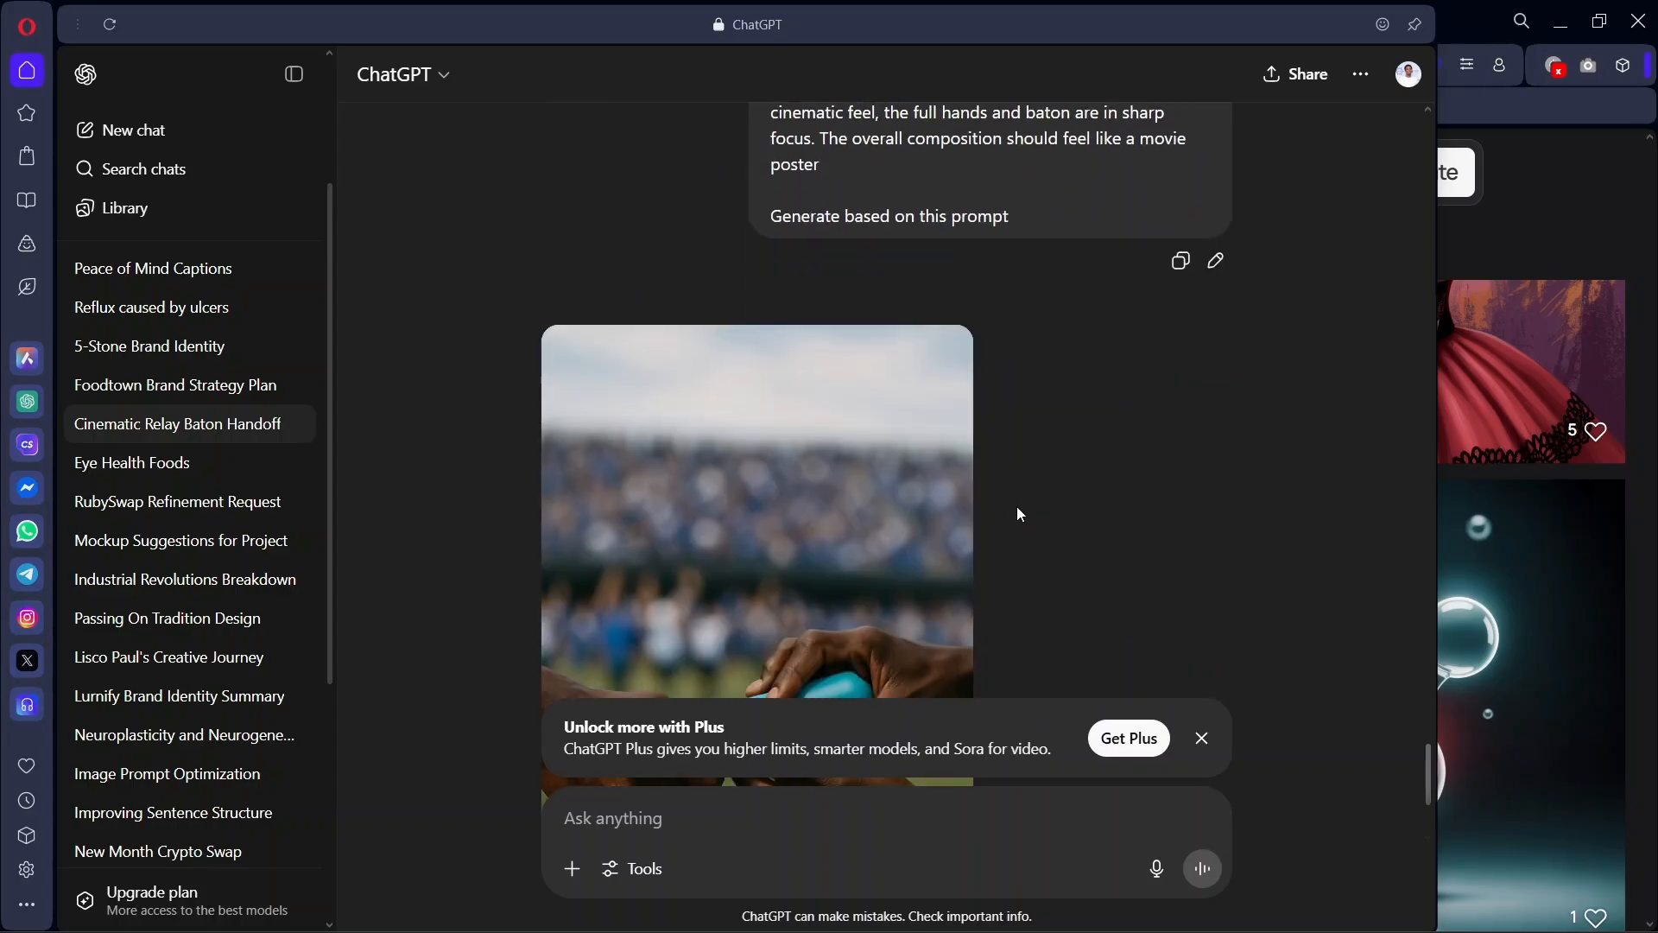
Step: Review the "Generate based on this prompt" request, view its resulting image enlarged, and return to the chat
{"action": "scroll", "coordinate": [1019, 506], "scroll_direction": "up", "scroll_amount": 6}
{"action": "scroll", "coordinate": [1019, 469], "scroll_direction": "down", "scroll_amount": 4}
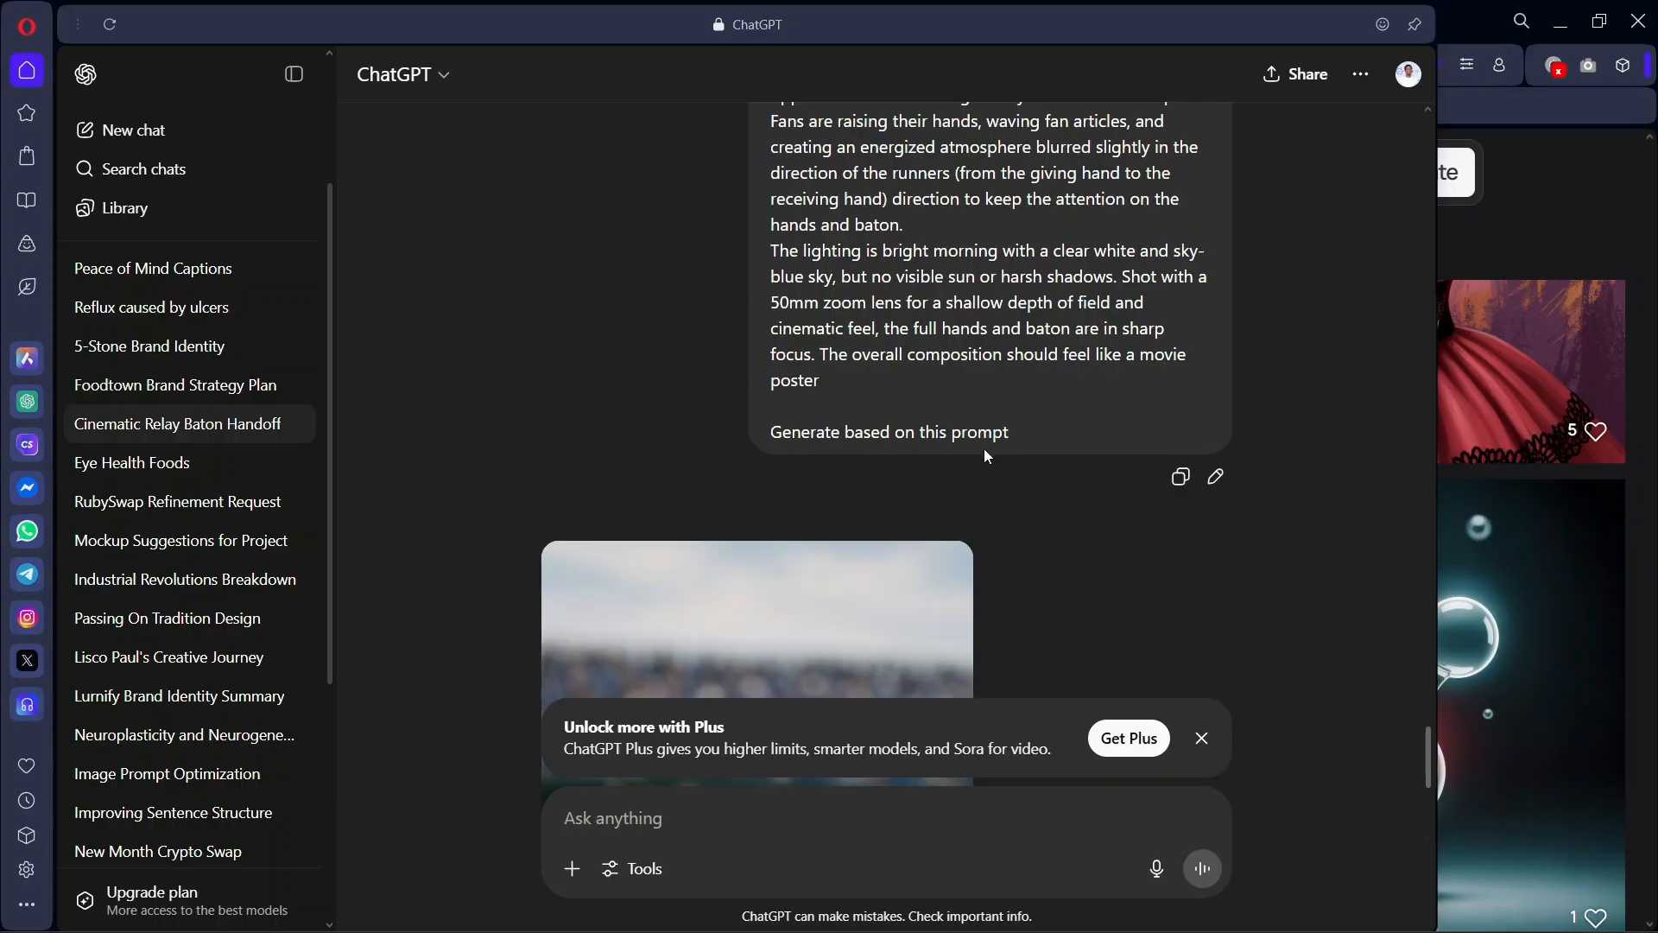
{"action": "scroll", "coordinate": [985, 449], "scroll_direction": "down", "scroll_amount": 5}
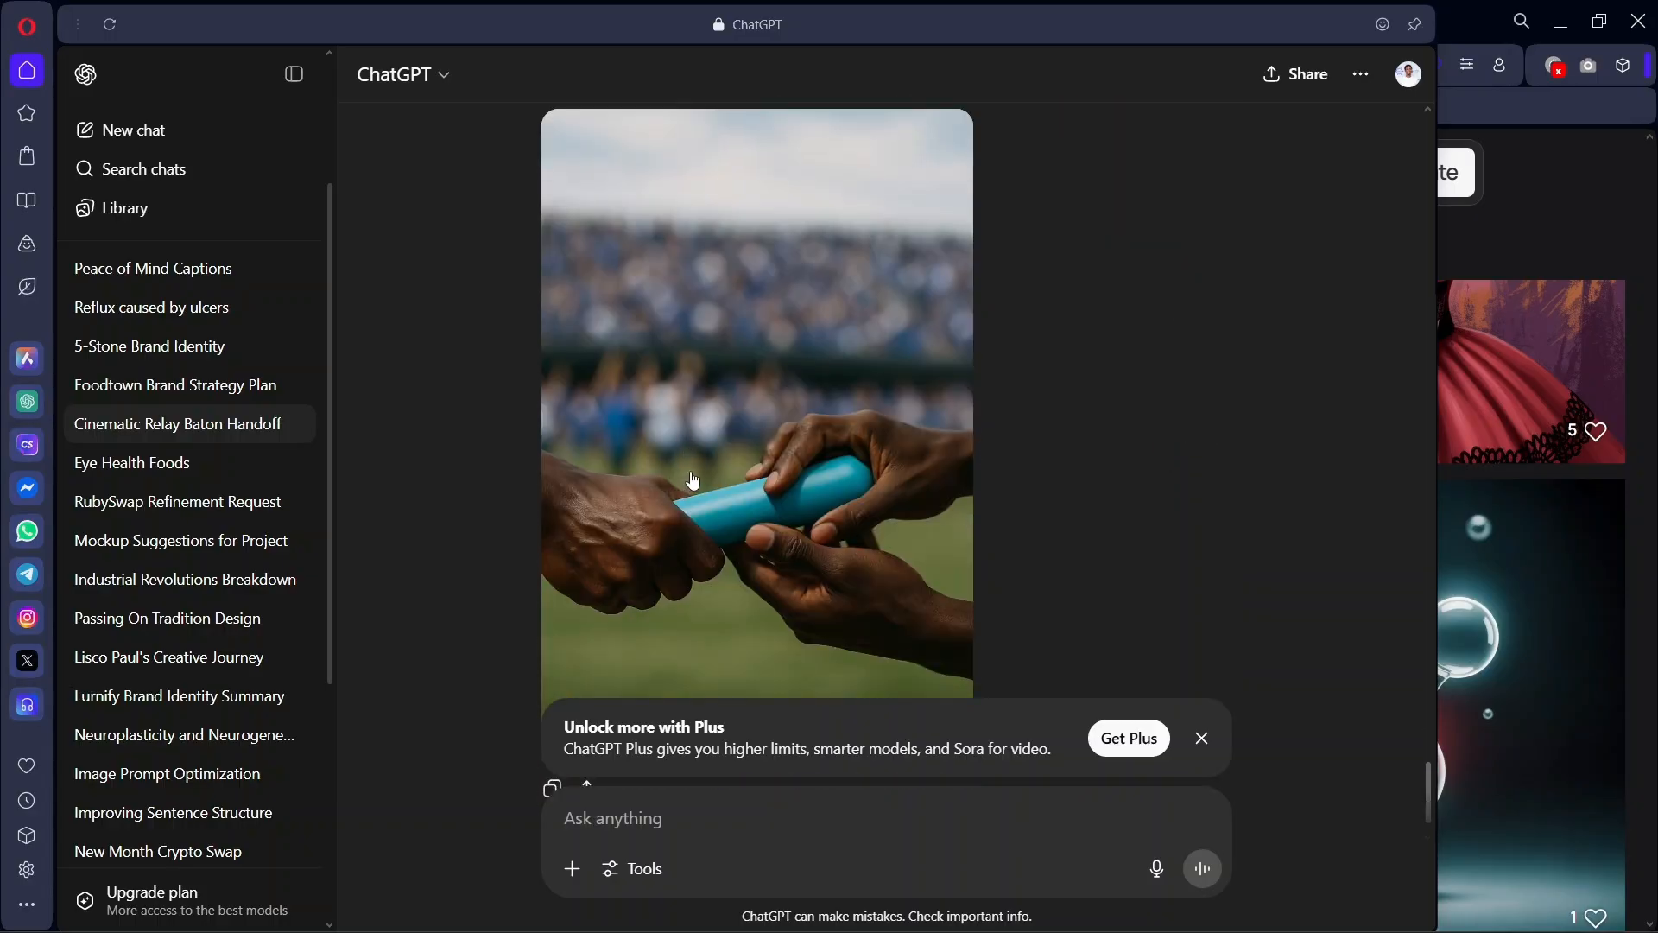
{"action": "scroll", "coordinate": [776, 448], "scroll_direction": "down", "scroll_amount": 1}
{"action": "left_click", "coordinate": [777, 450]}
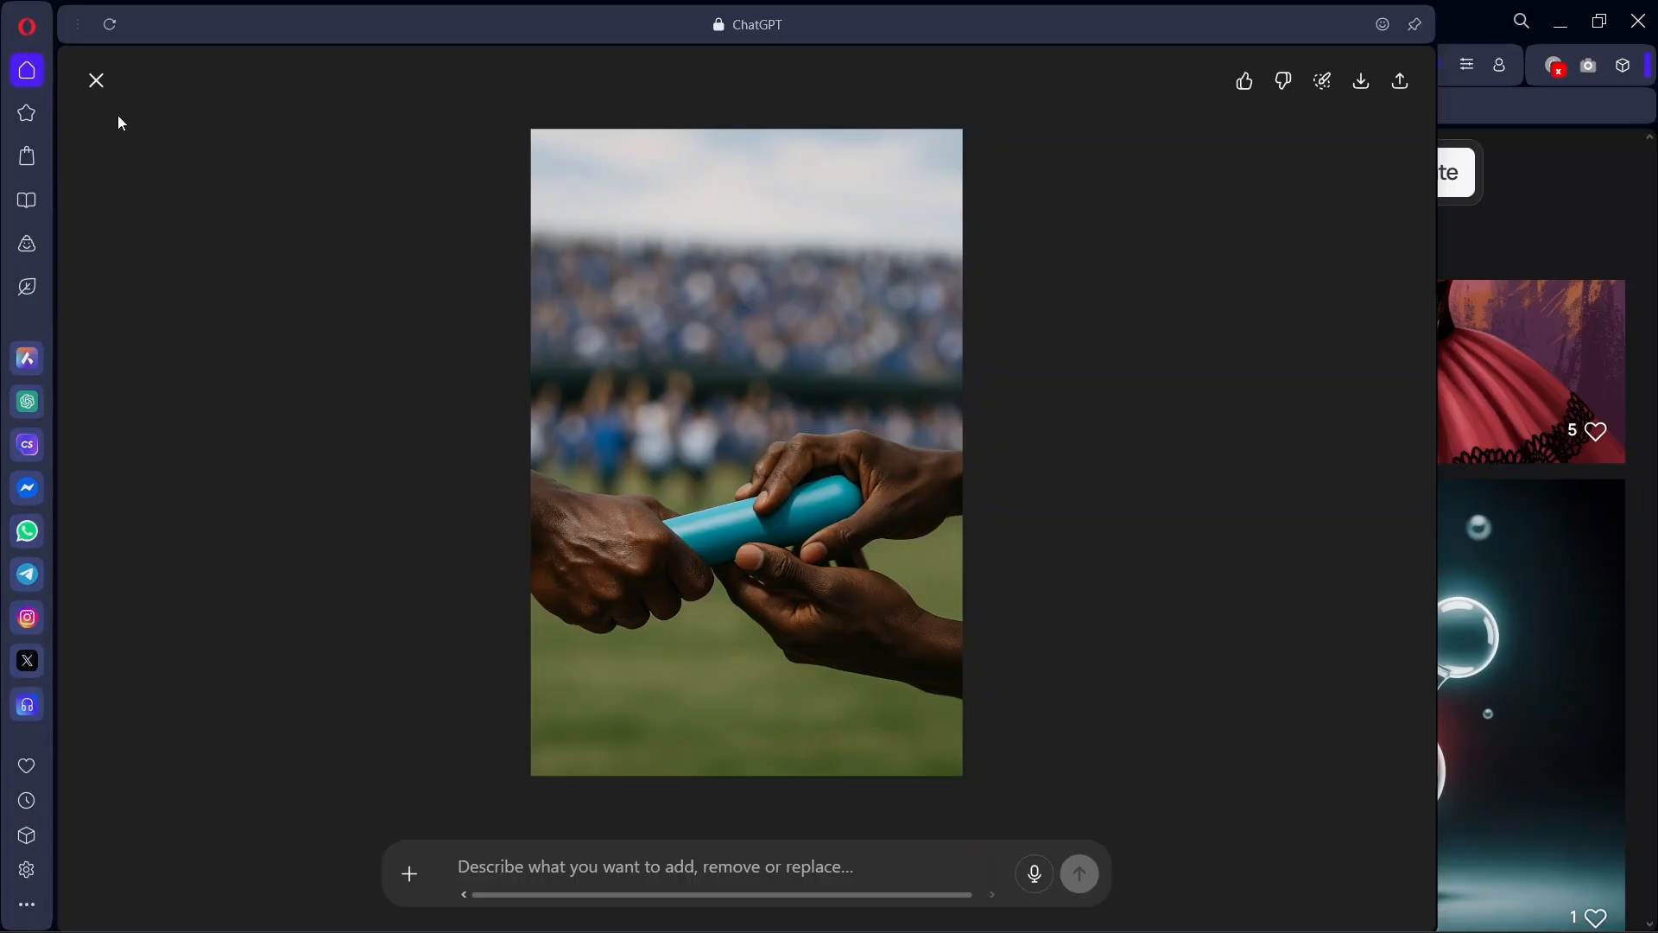
{"action": "left_click", "coordinate": [97, 84]}
Step: Copy the last revised baton handoff prompt, from "A cinematic, eye-level horizontal shot" through "movie poster", without the closing generate instruction
{"action": "scroll", "coordinate": [1004, 436], "scroll_direction": "up", "scroll_amount": 5}
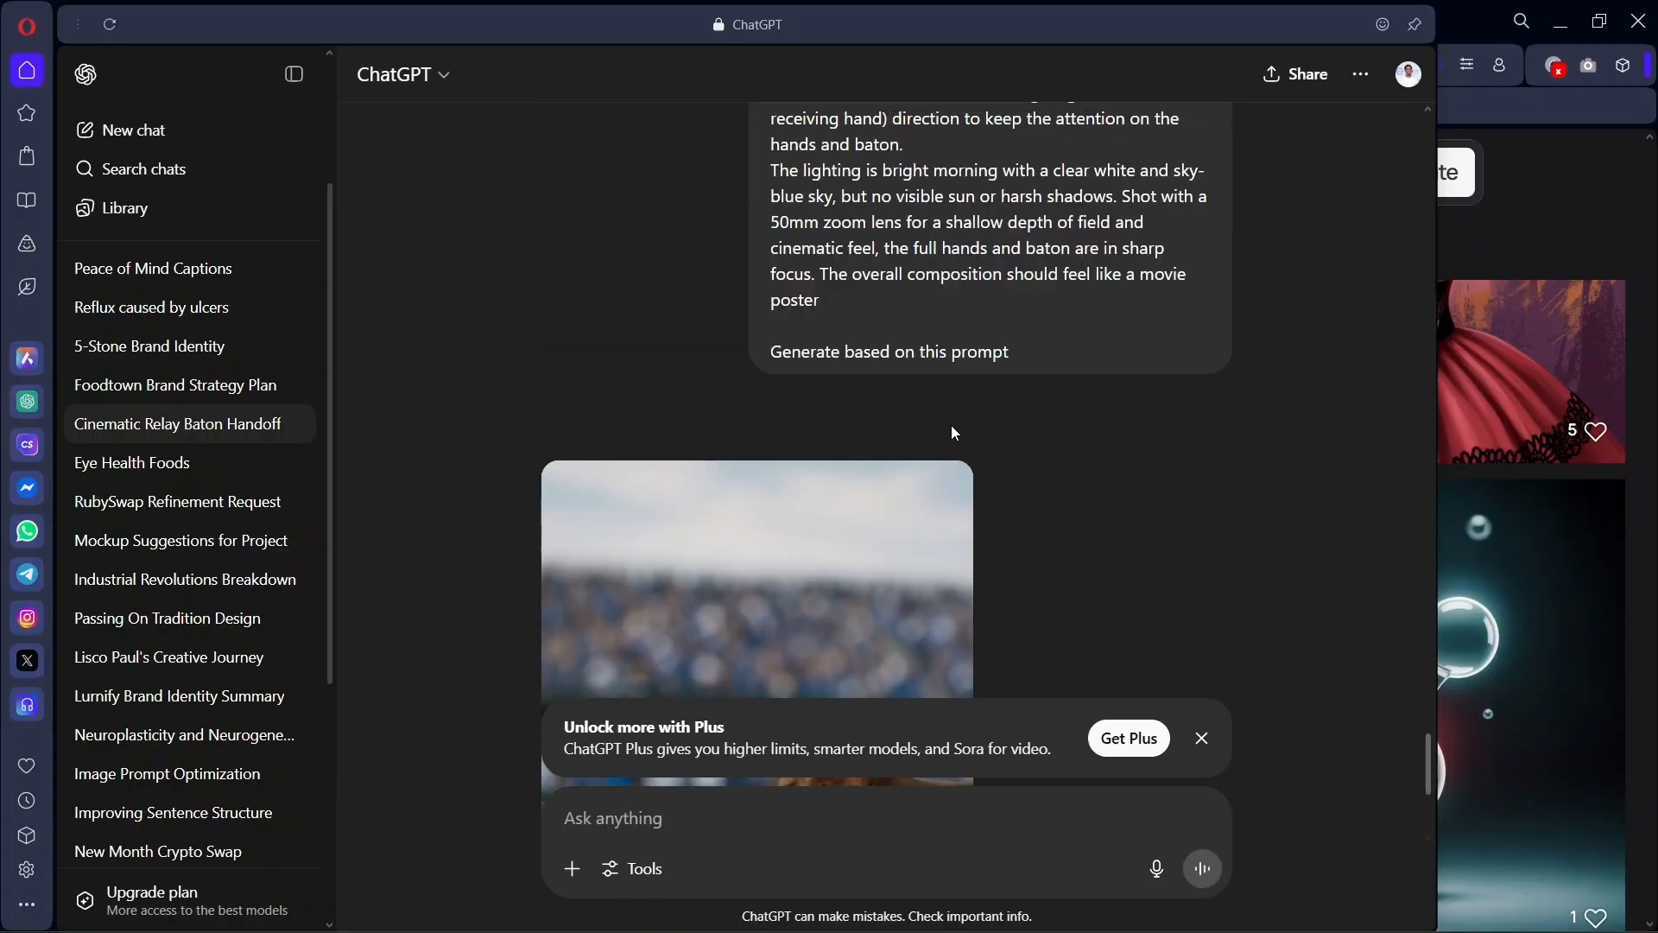
{"action": "scroll", "coordinate": [951, 433], "scroll_direction": "down", "scroll_amount": 5}
{"action": "scroll", "coordinate": [951, 434], "scroll_direction": "up", "scroll_amount": 7}
{"action": "scroll", "coordinate": [954, 454], "scroll_direction": "up", "scroll_amount": 5}
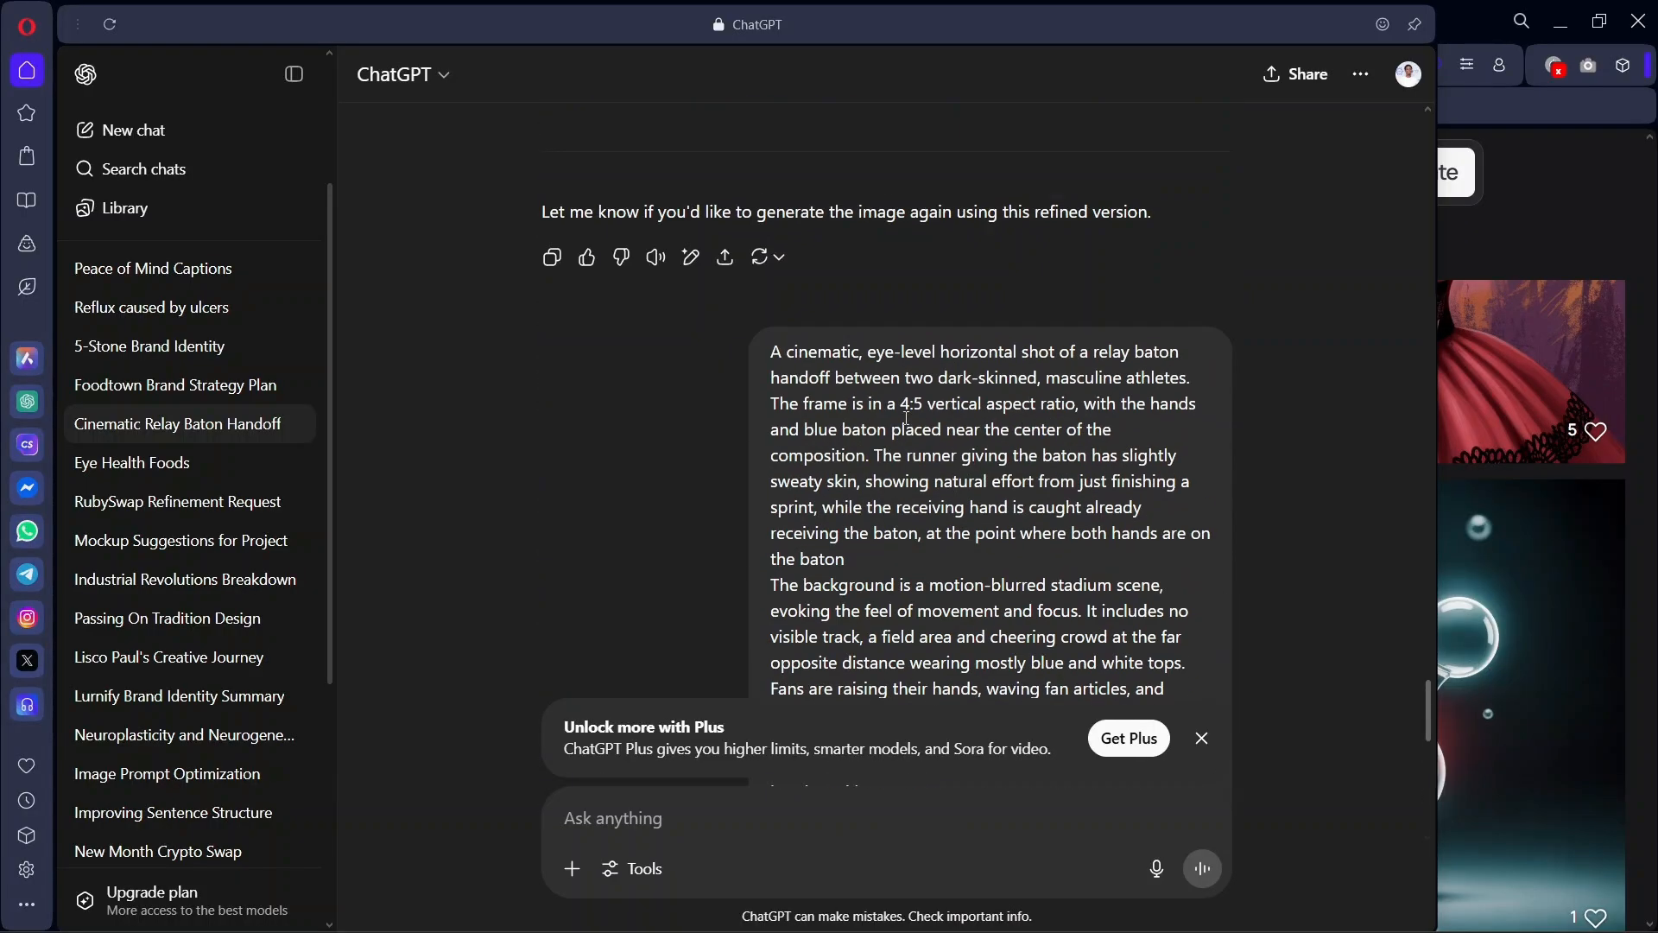
{"action": "left_click_drag", "start_coordinate": [821, 389], "coordinate": [977, 715]}
{"action": "key", "text": "ctrl+c"}
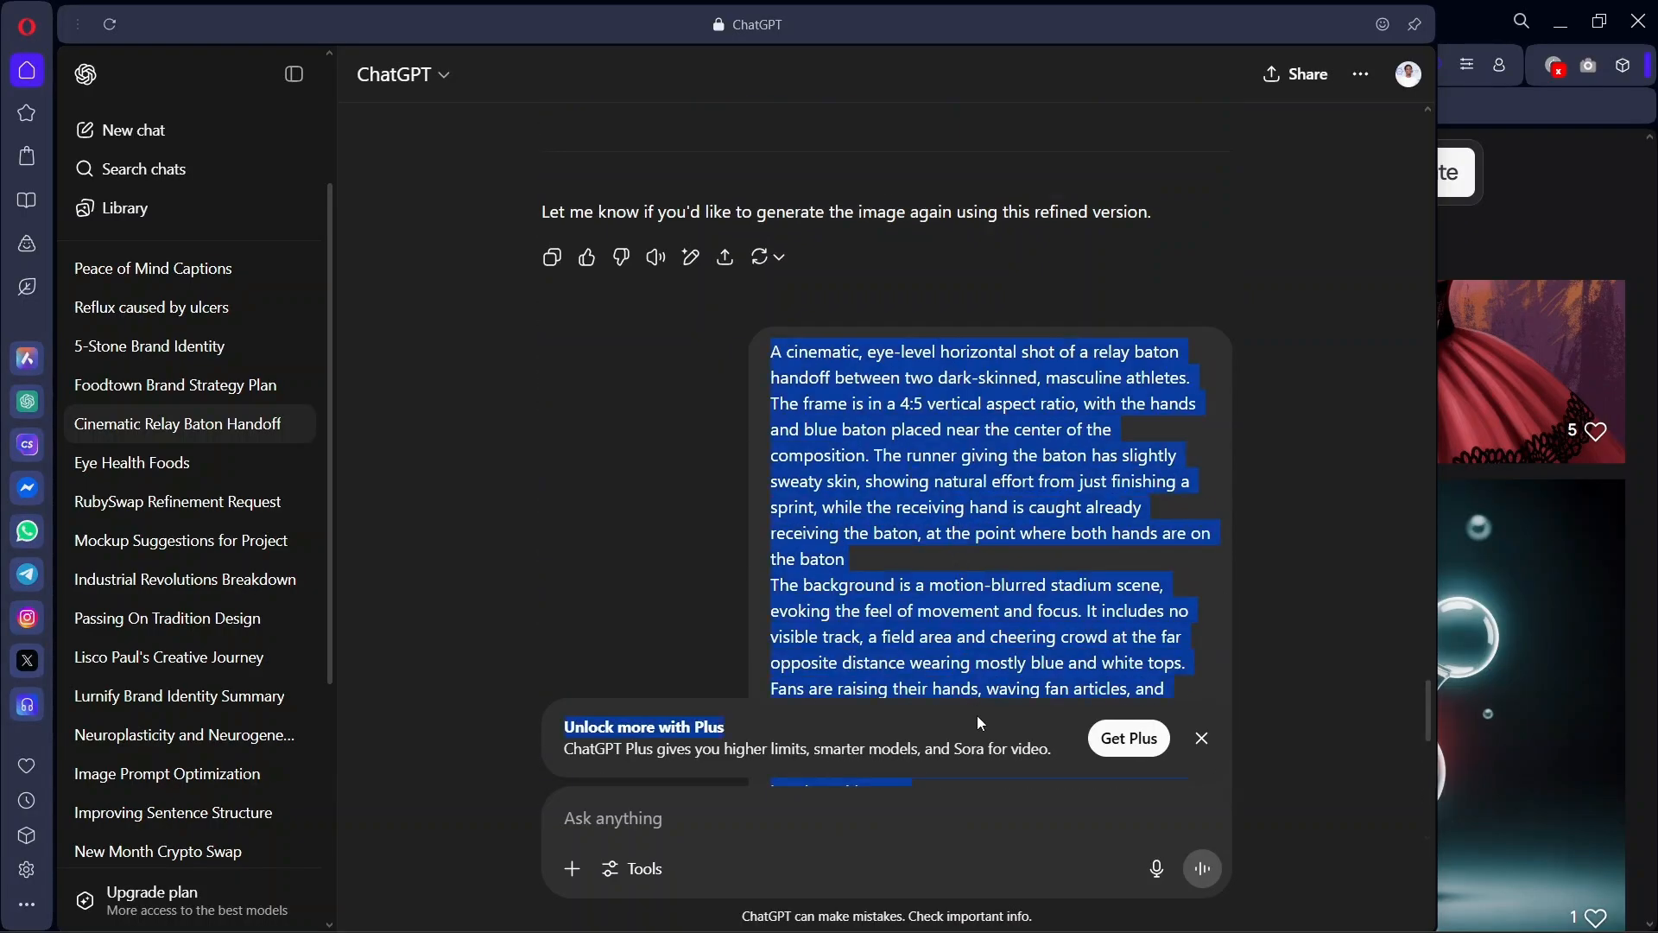
{"action": "left_click", "coordinate": [1014, 609]}
{"action": "scroll", "coordinate": [1014, 609], "scroll_direction": "down", "scroll_amount": 8}
{"action": "left_click_drag", "start_coordinate": [852, 303], "coordinate": [777, 156]}
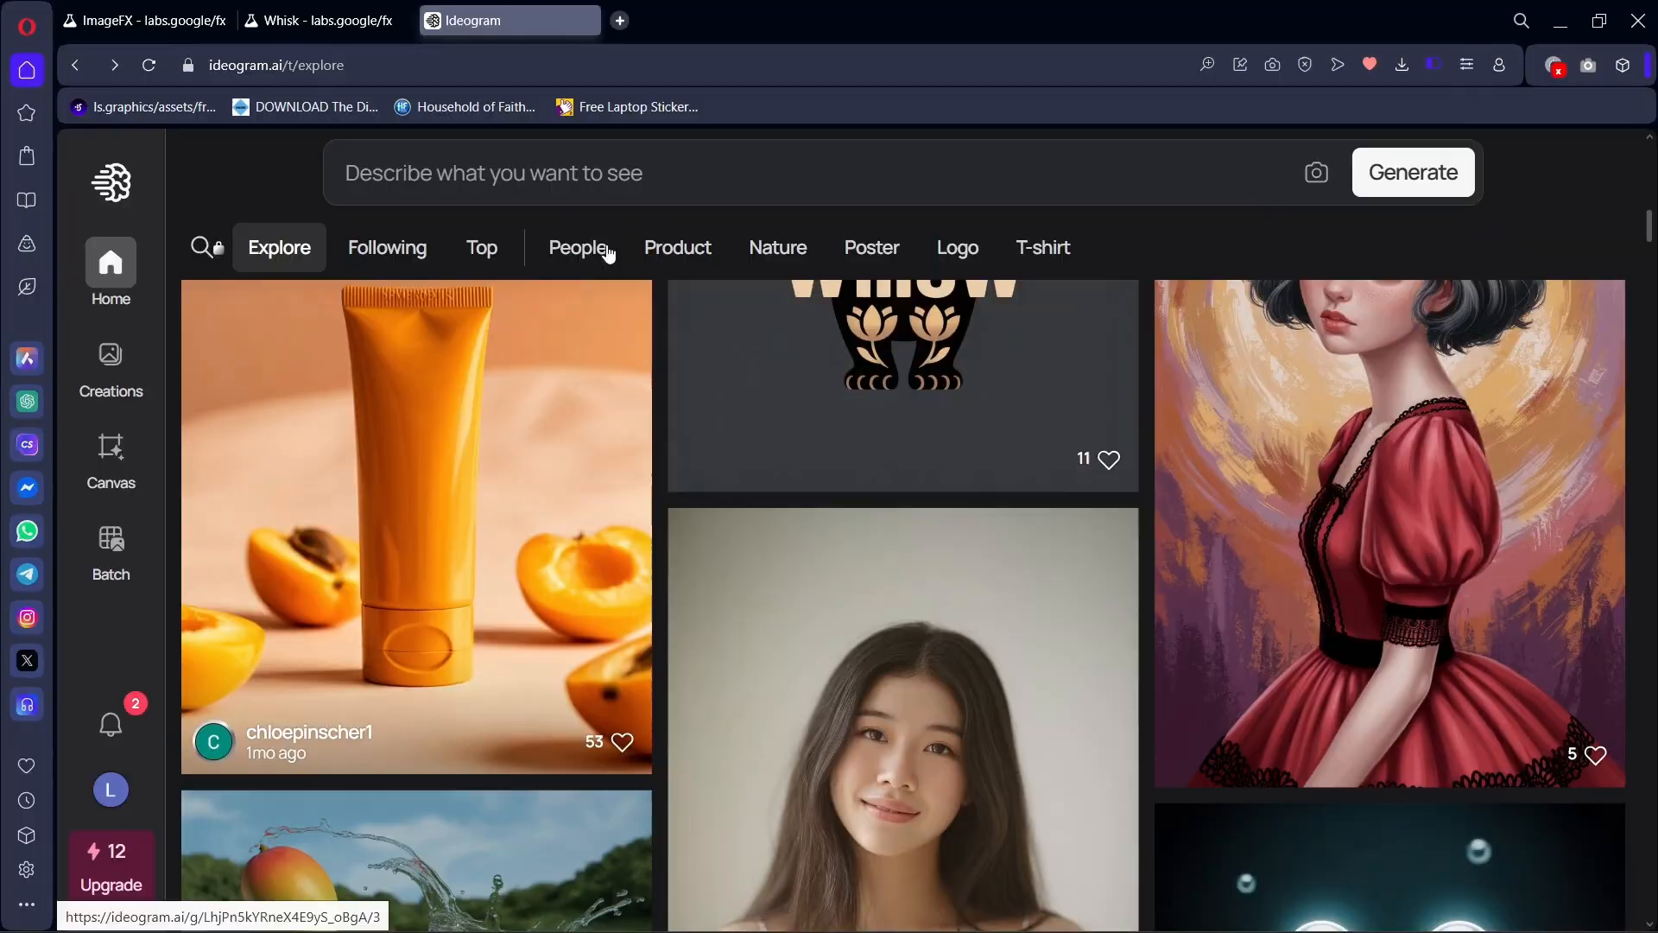
Step: In Ideogram, paste the copied baton handoff prompt into the image description and generate images from it
{"action": "left_click", "coordinate": [619, 183]}
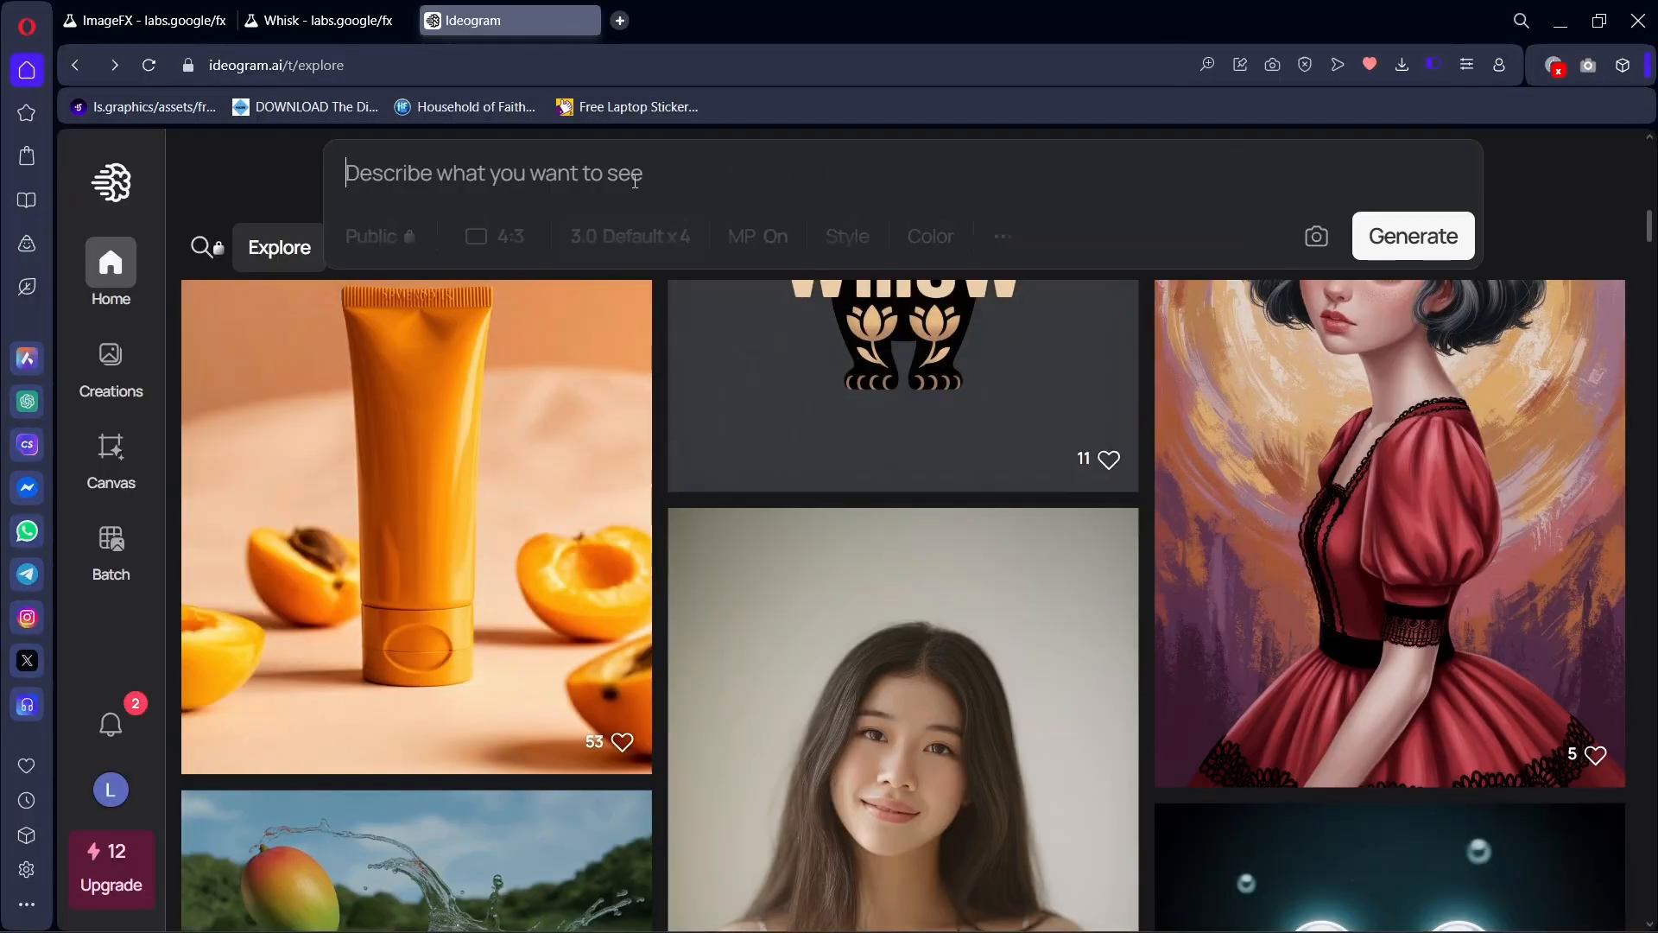
{"action": "key", "text": "ctrl+v"}
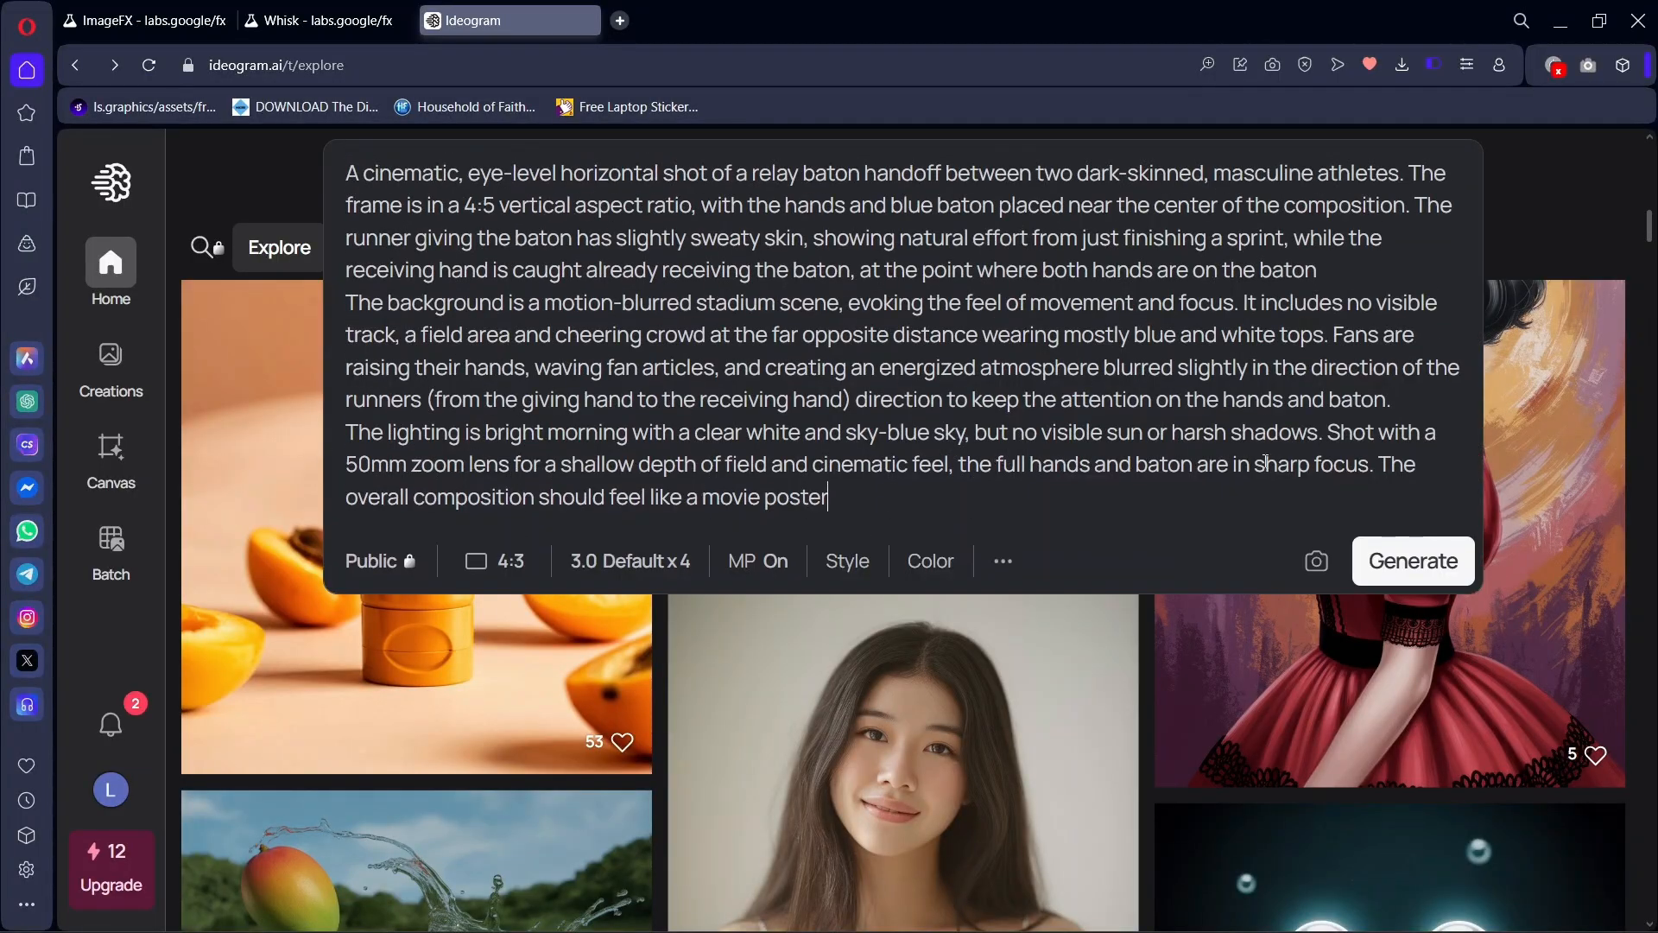
{"action": "left_click", "coordinate": [1386, 563]}
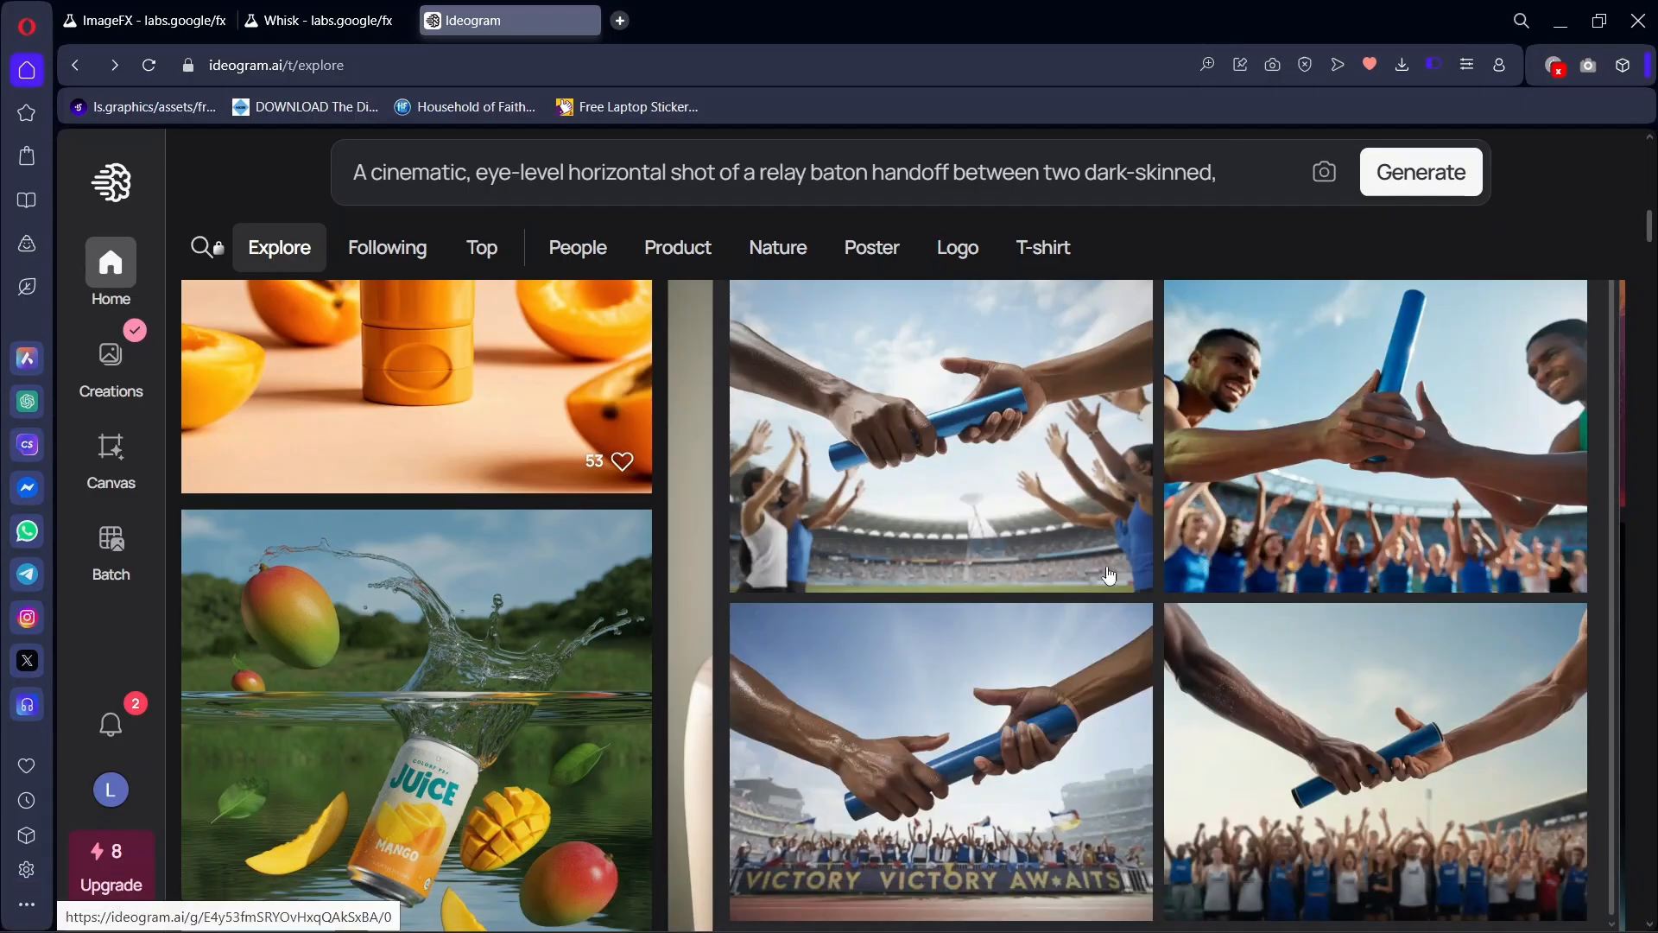
Step: View each of the four generated Ideogram baton handoff images enlarged, ending on the fourth one
{"action": "left_click", "coordinate": [1430, 757]}
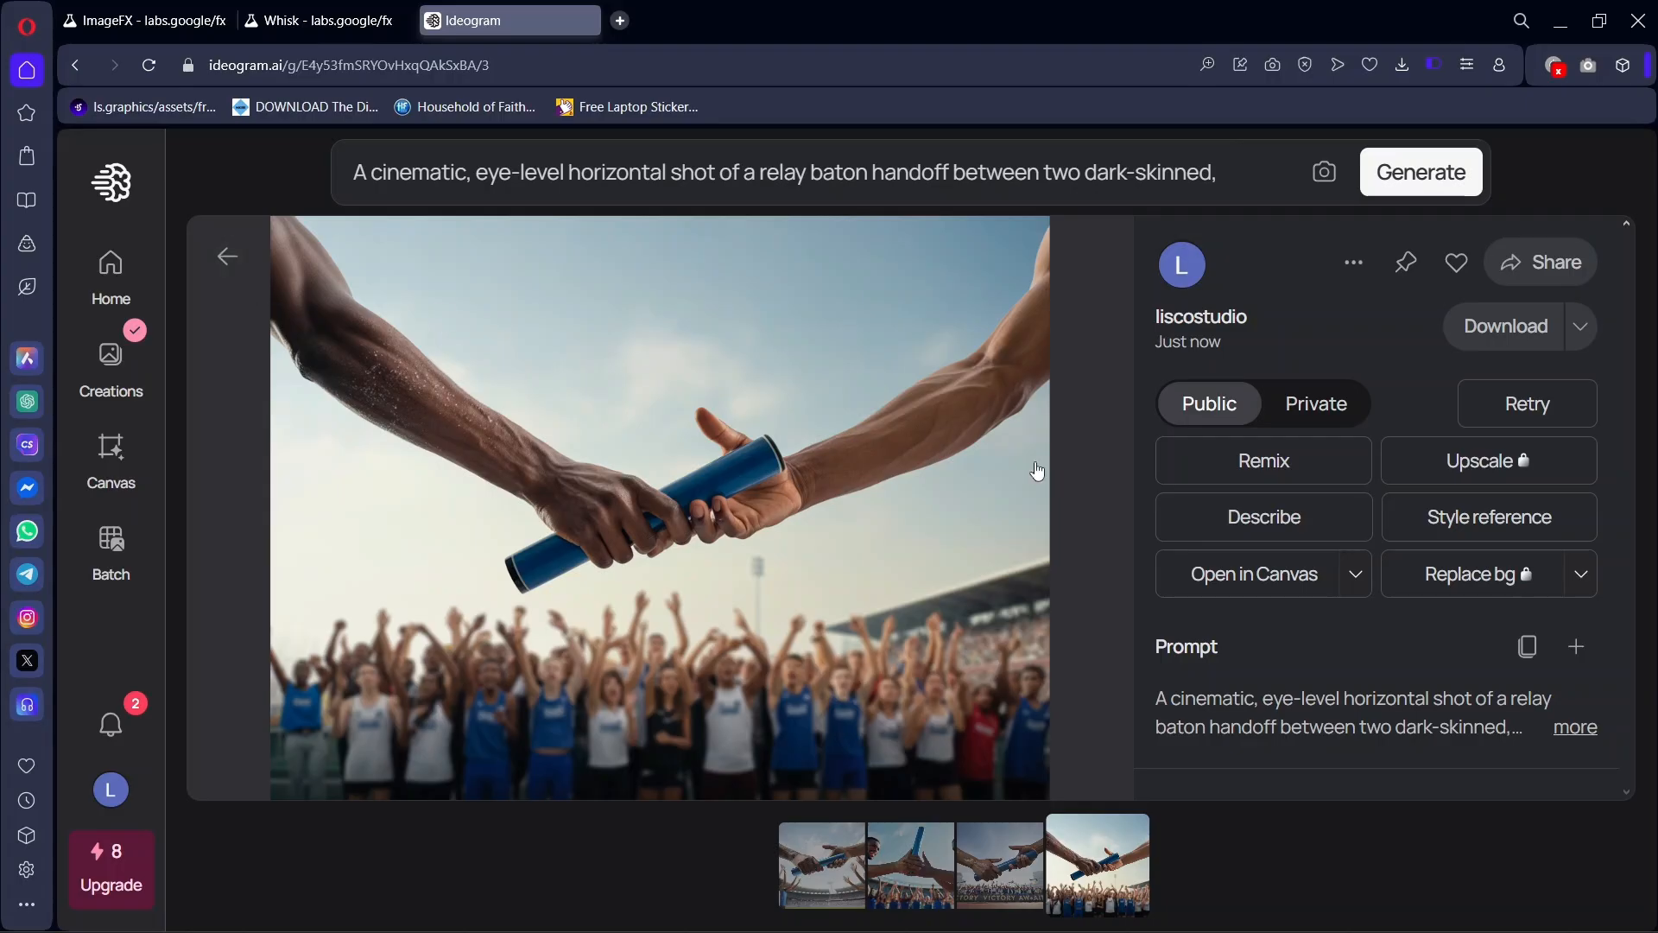
{"action": "left_click", "coordinate": [1006, 868]}
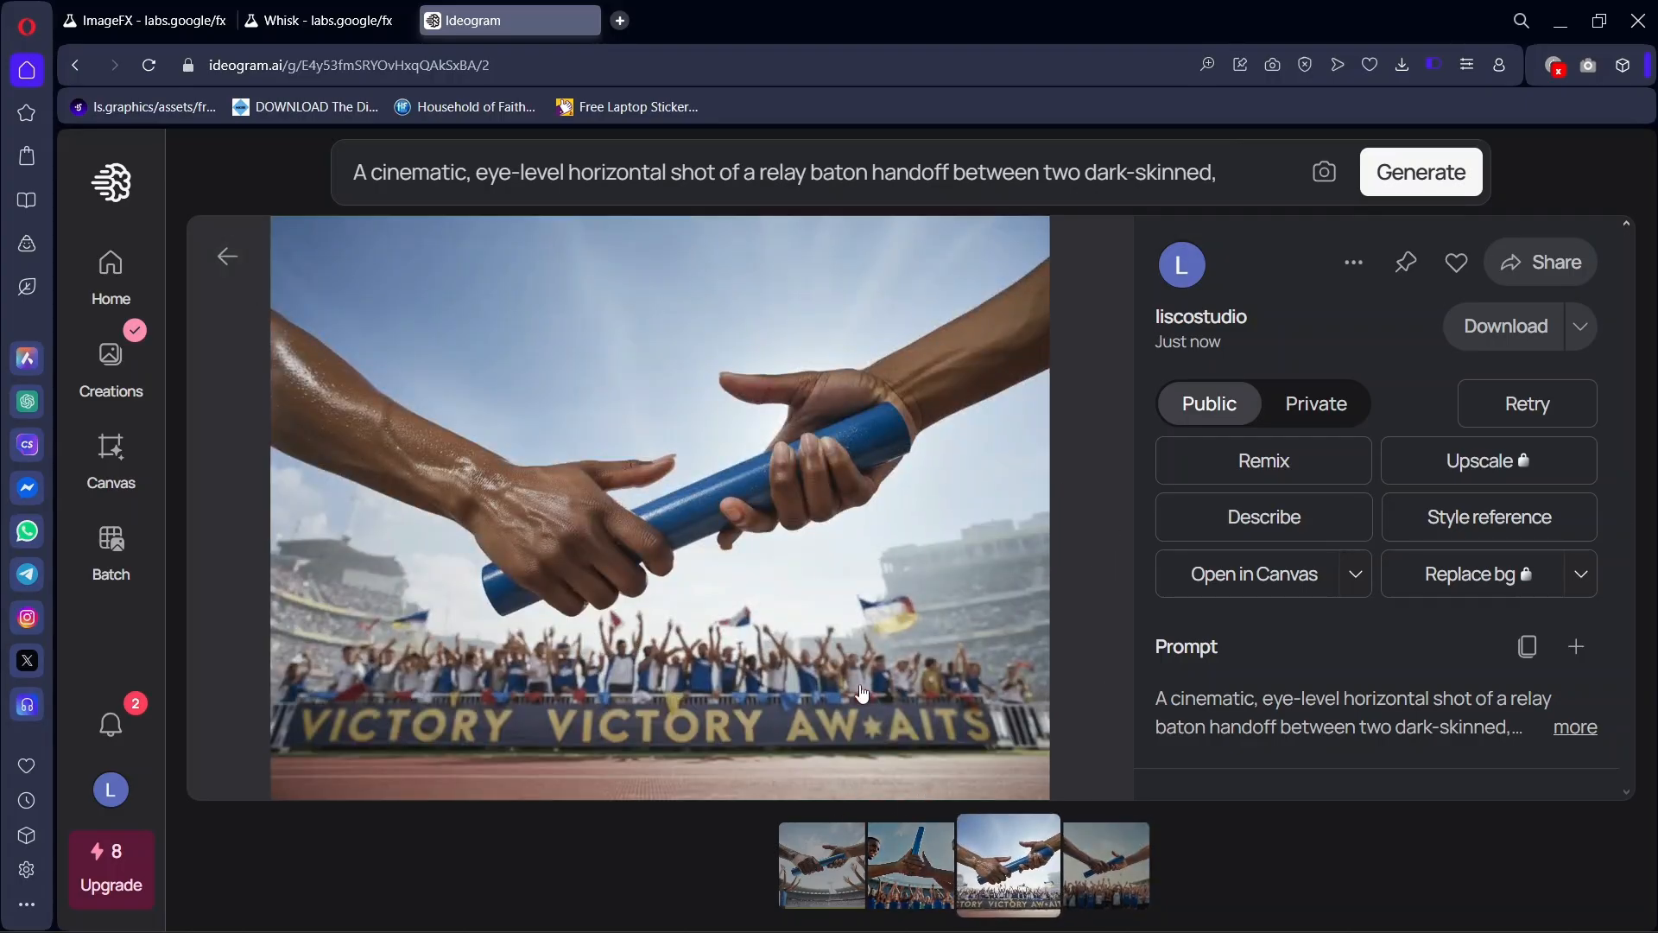
{"action": "left_click", "coordinate": [912, 864]}
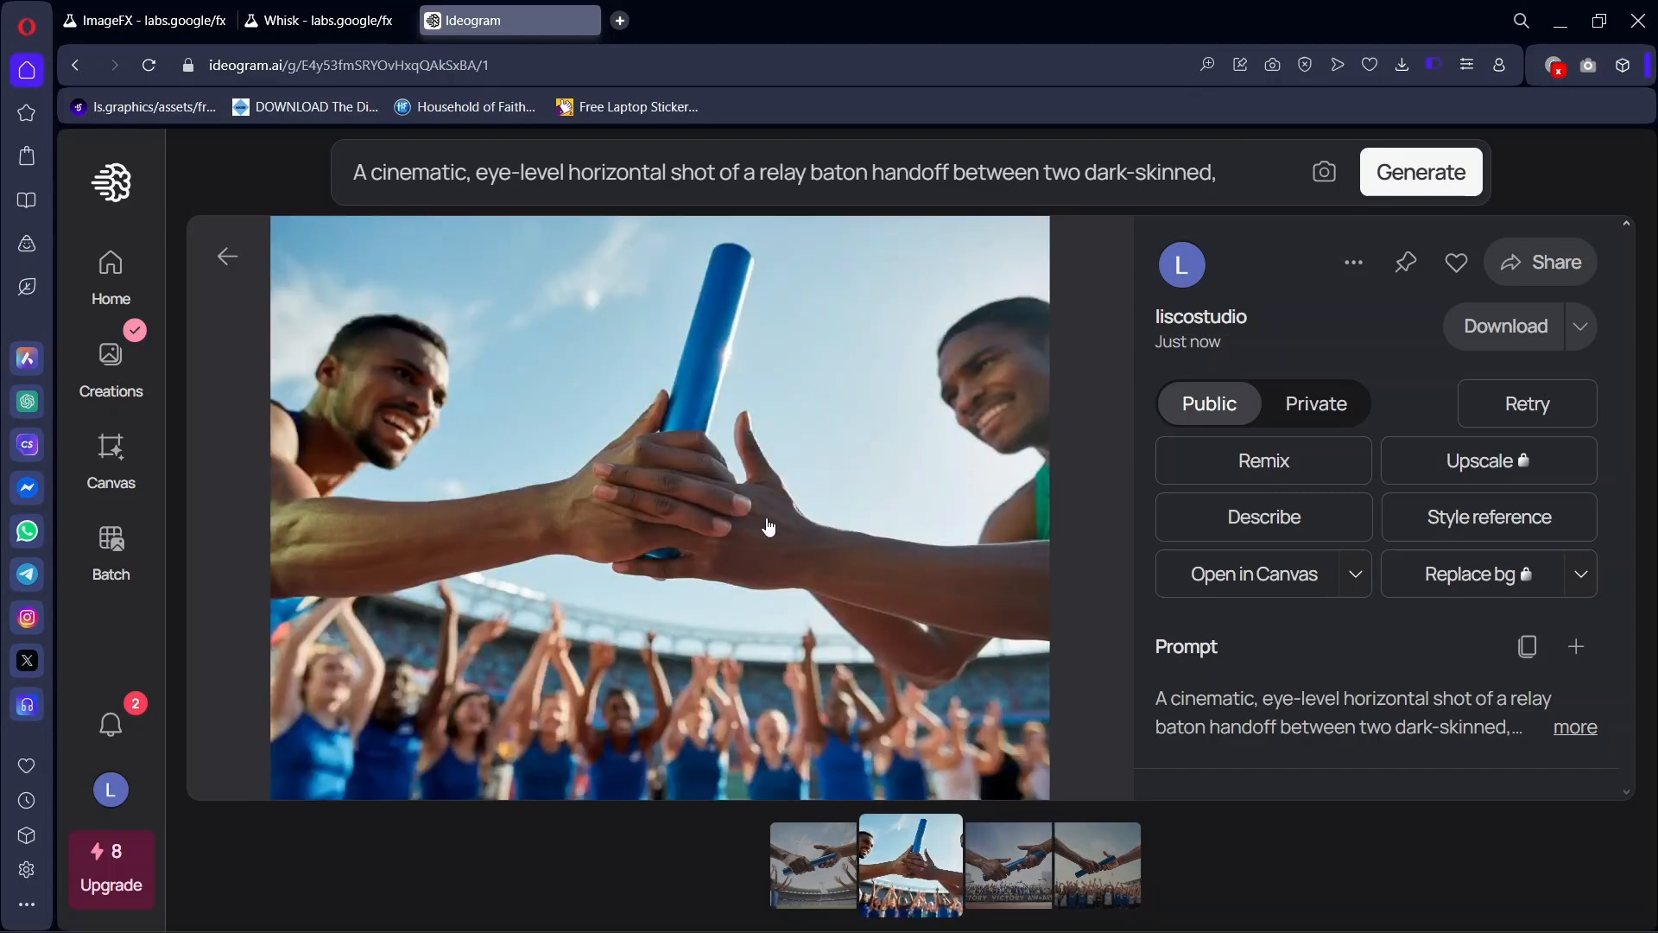
{"action": "left_click", "coordinate": [812, 890]}
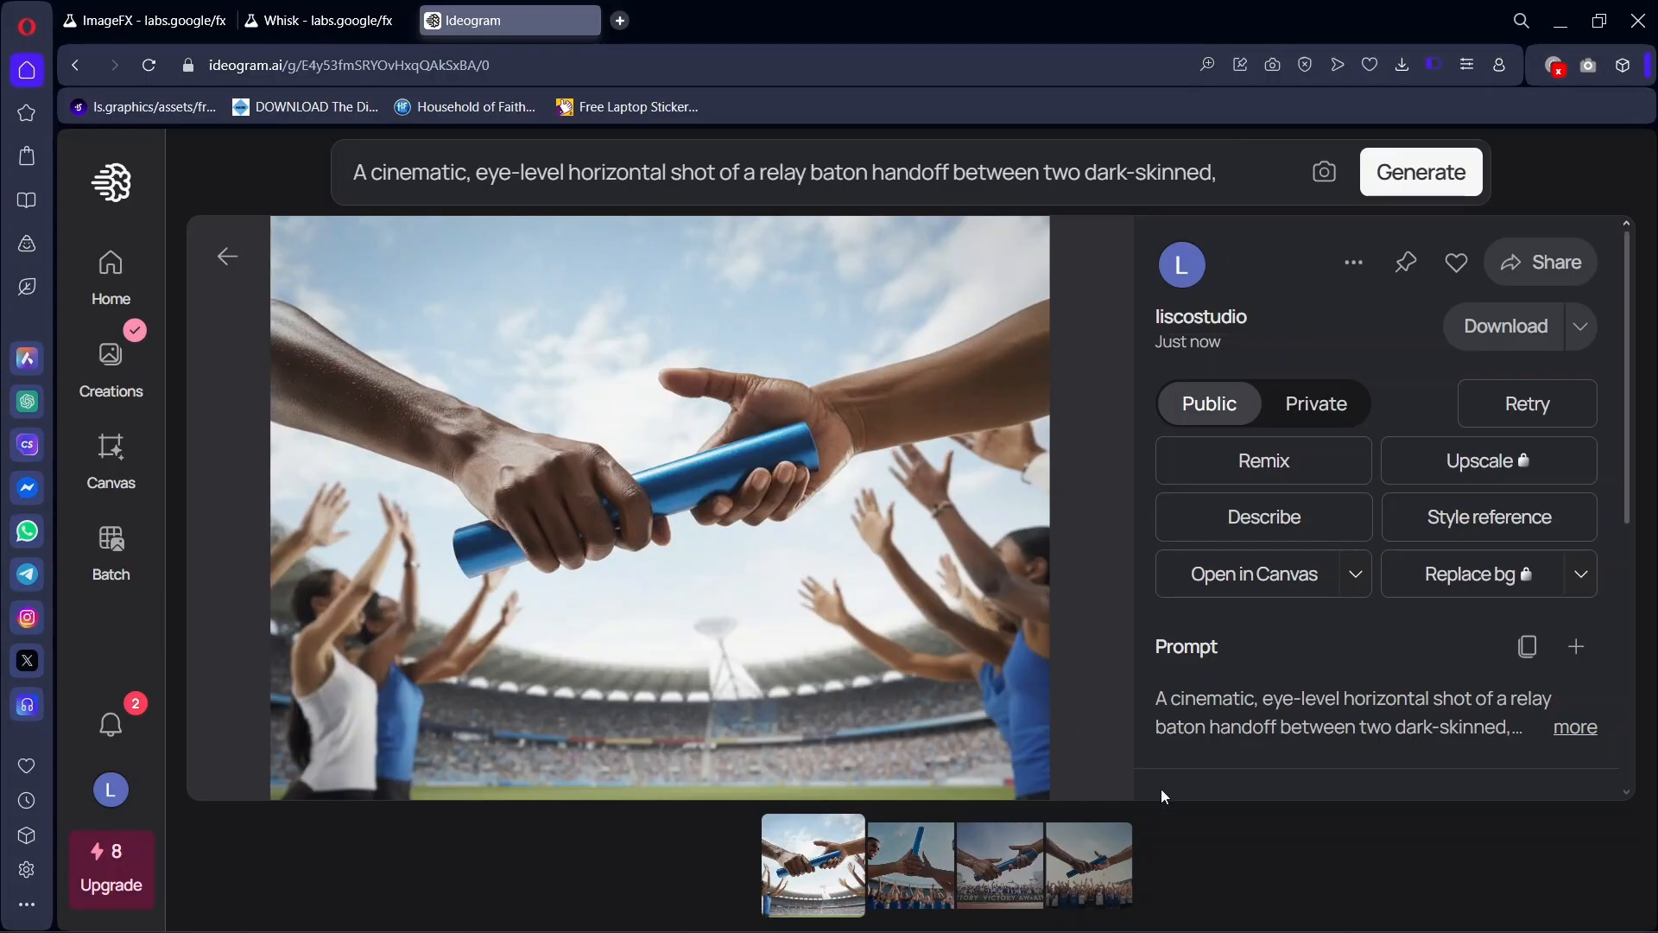
{"action": "left_click", "coordinate": [1092, 868]}
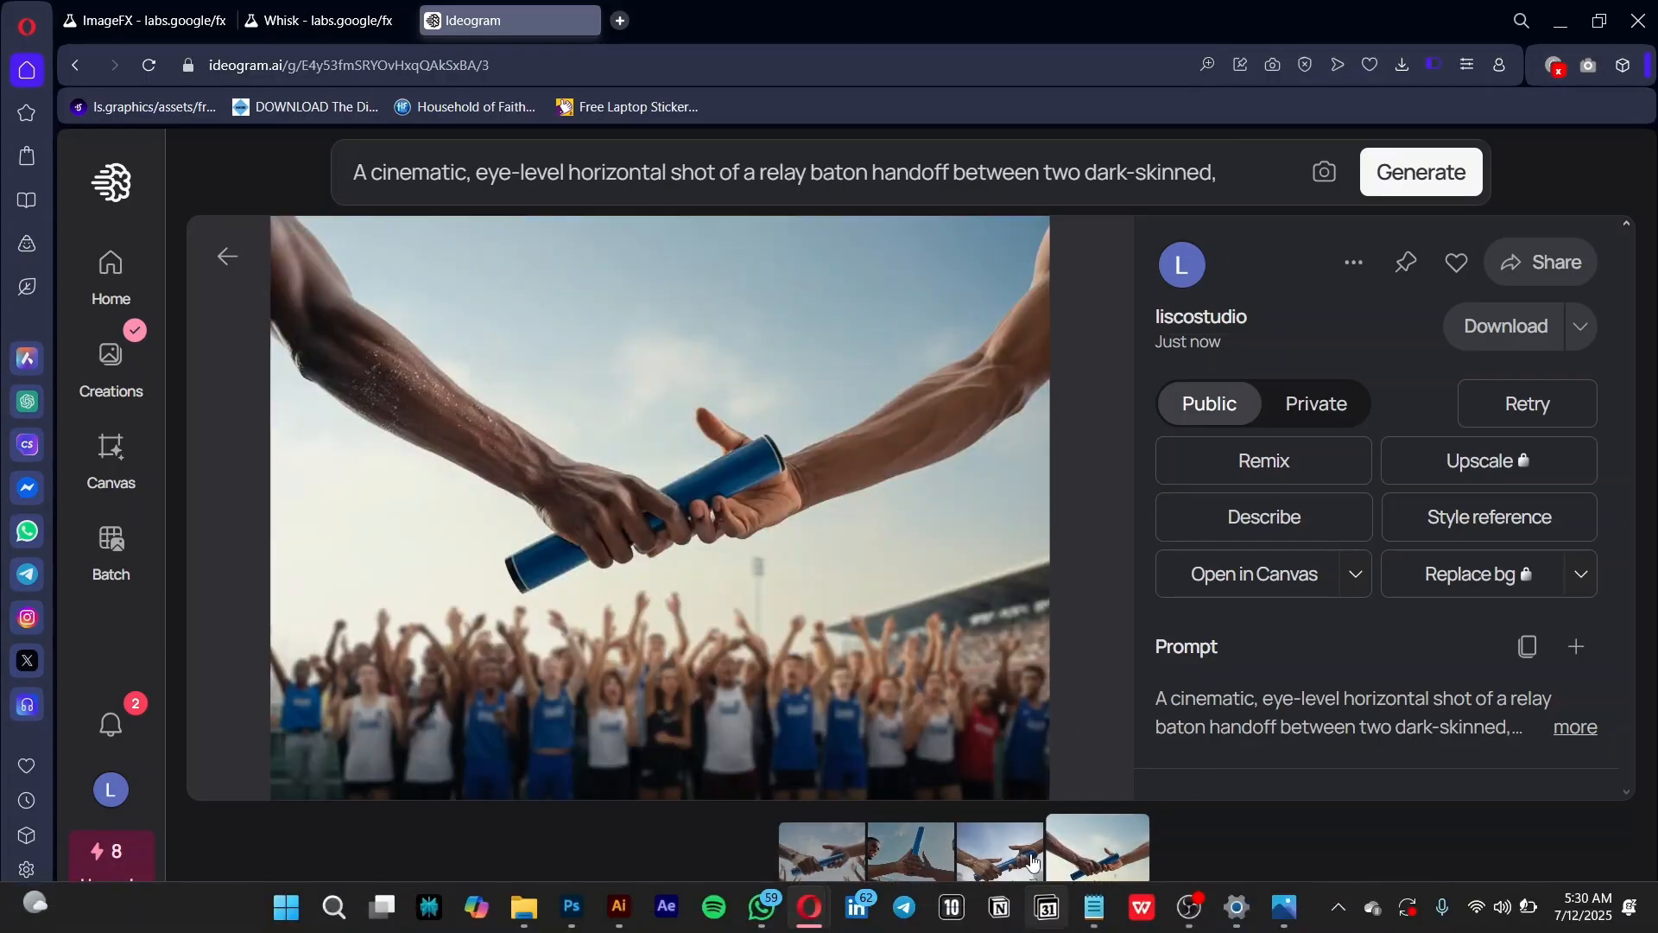
{"action": "left_click", "coordinate": [1006, 871]}
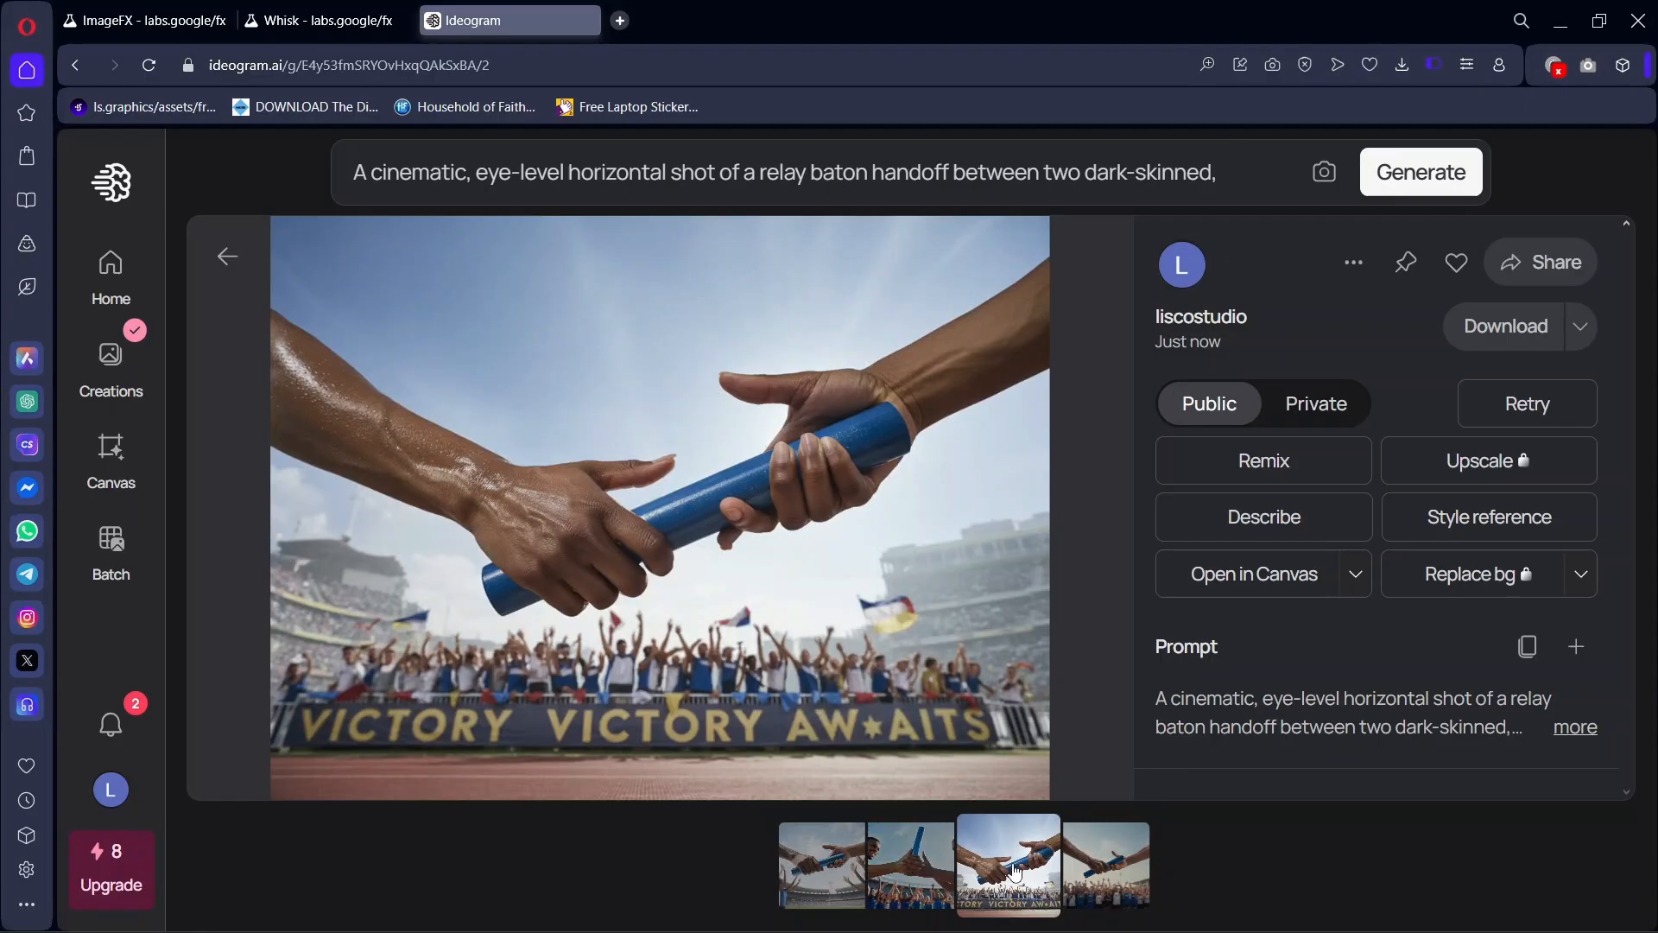
{"action": "left_click", "coordinate": [1097, 868]}
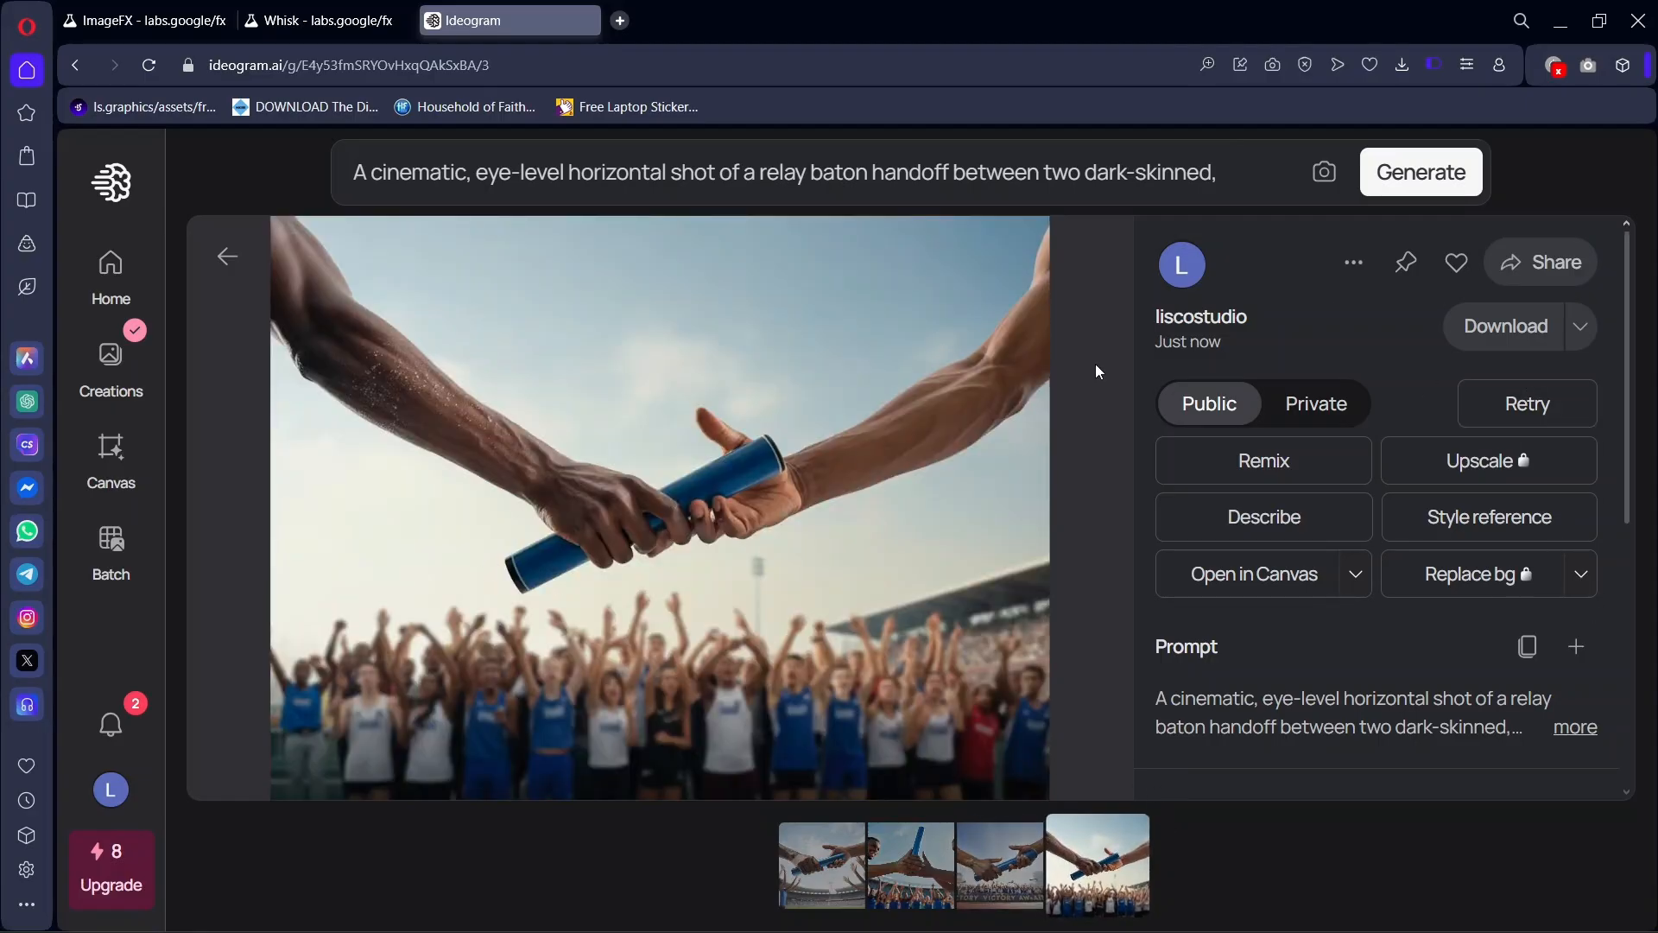
Step: Start downloading the fourth Ideogram image as a JPEG into the JULY 2025 folder and cancel the save
{"action": "left_click", "coordinate": [1373, 329]}
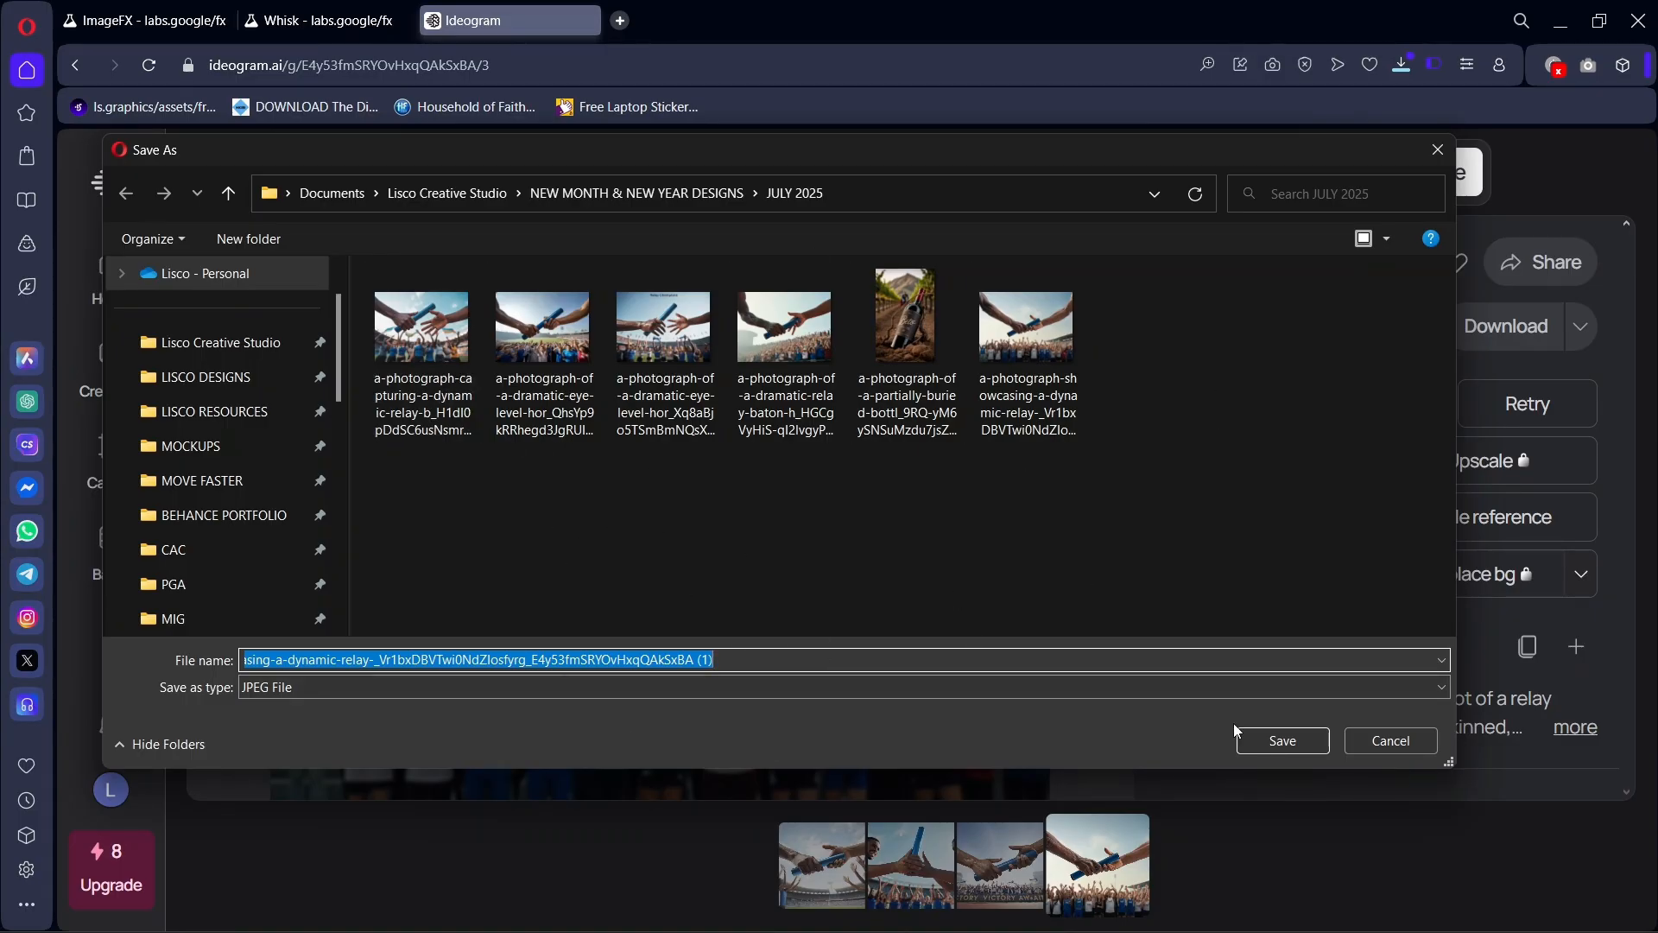
{"action": "left_click", "coordinate": [1353, 743]}
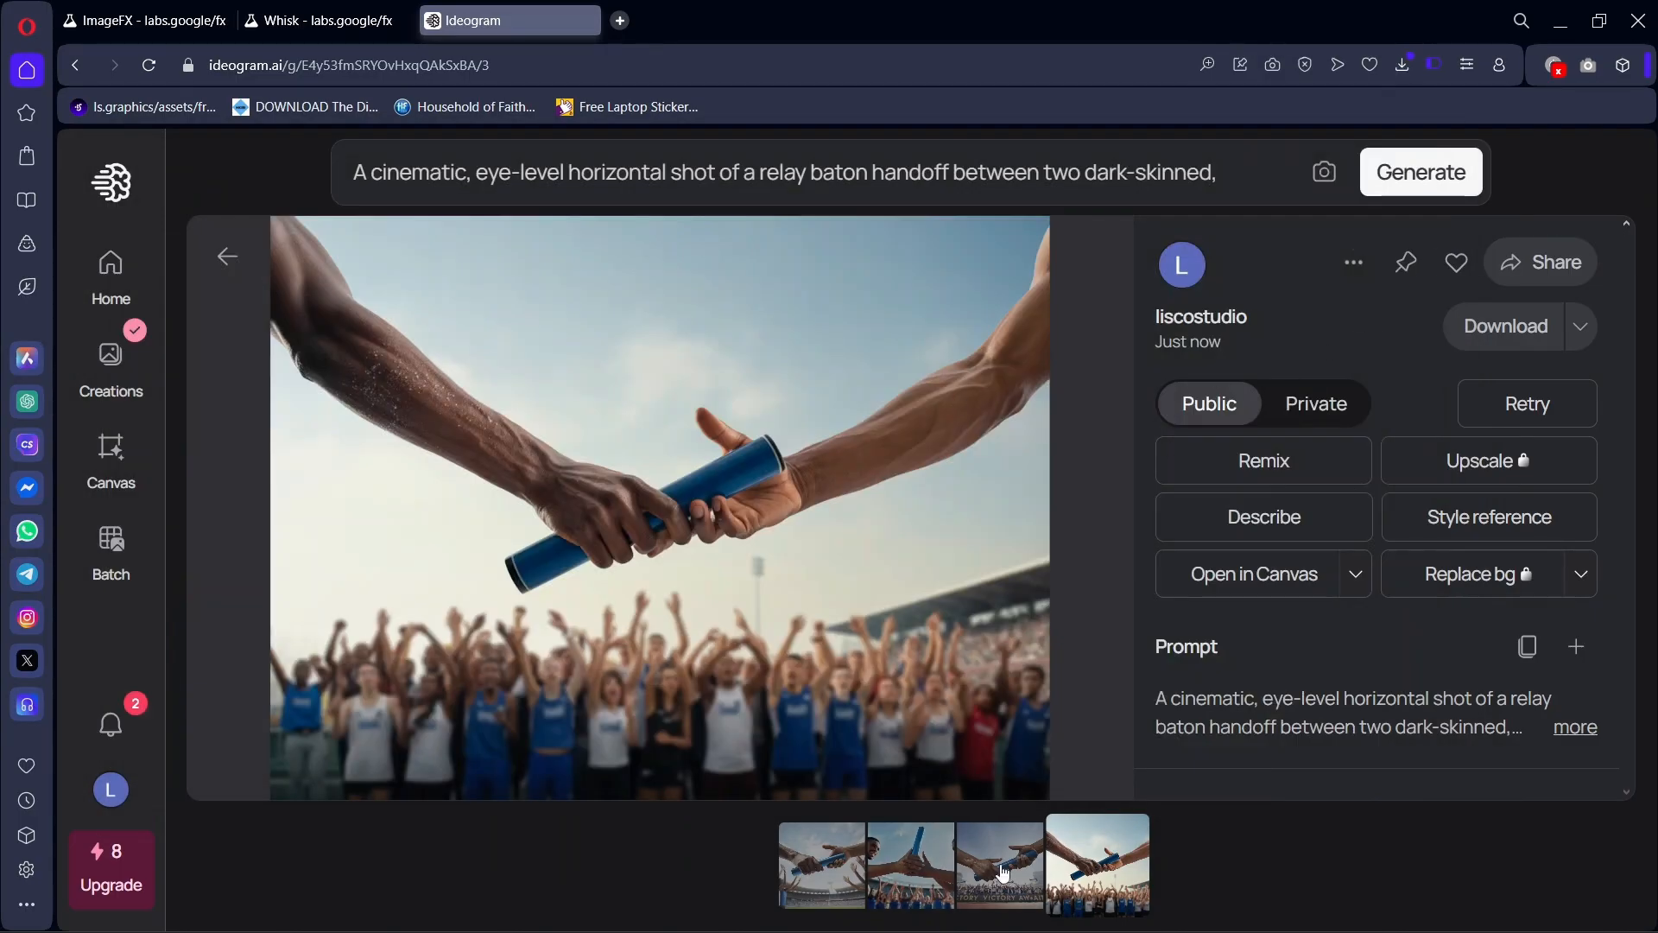
Step: Leave the enlarged Ideogram image, switch to ImageFX, and create images from the copied baton handoff prompt
{"action": "left_click", "coordinate": [227, 257]}
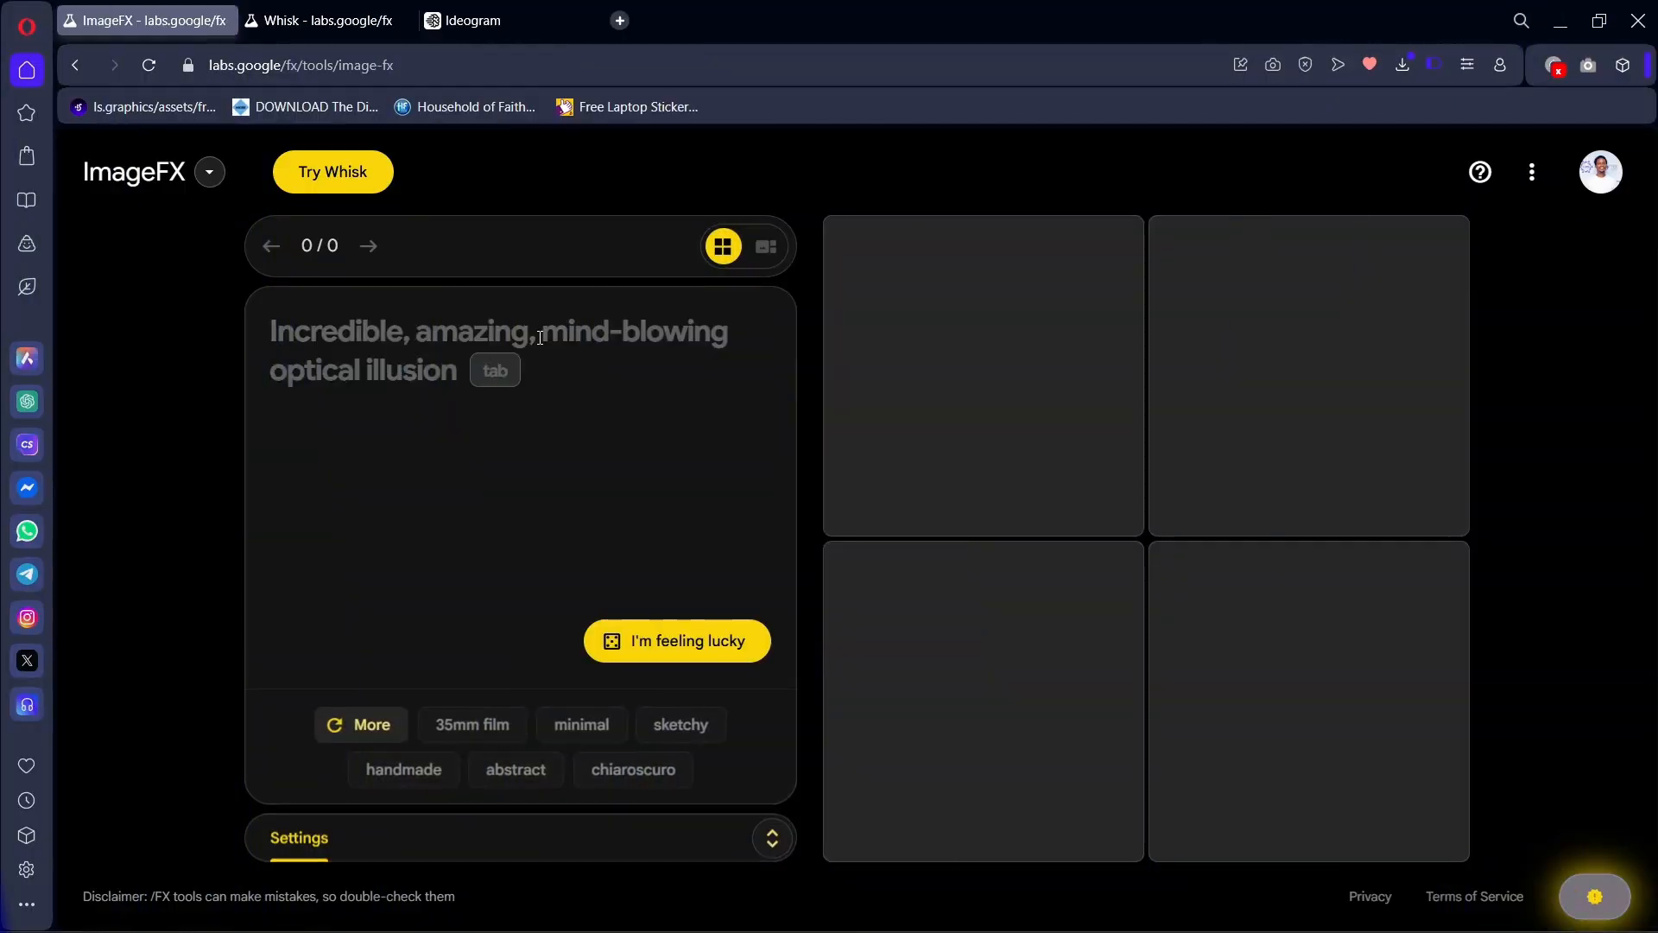
{"action": "key", "text": "ctrl+v"}
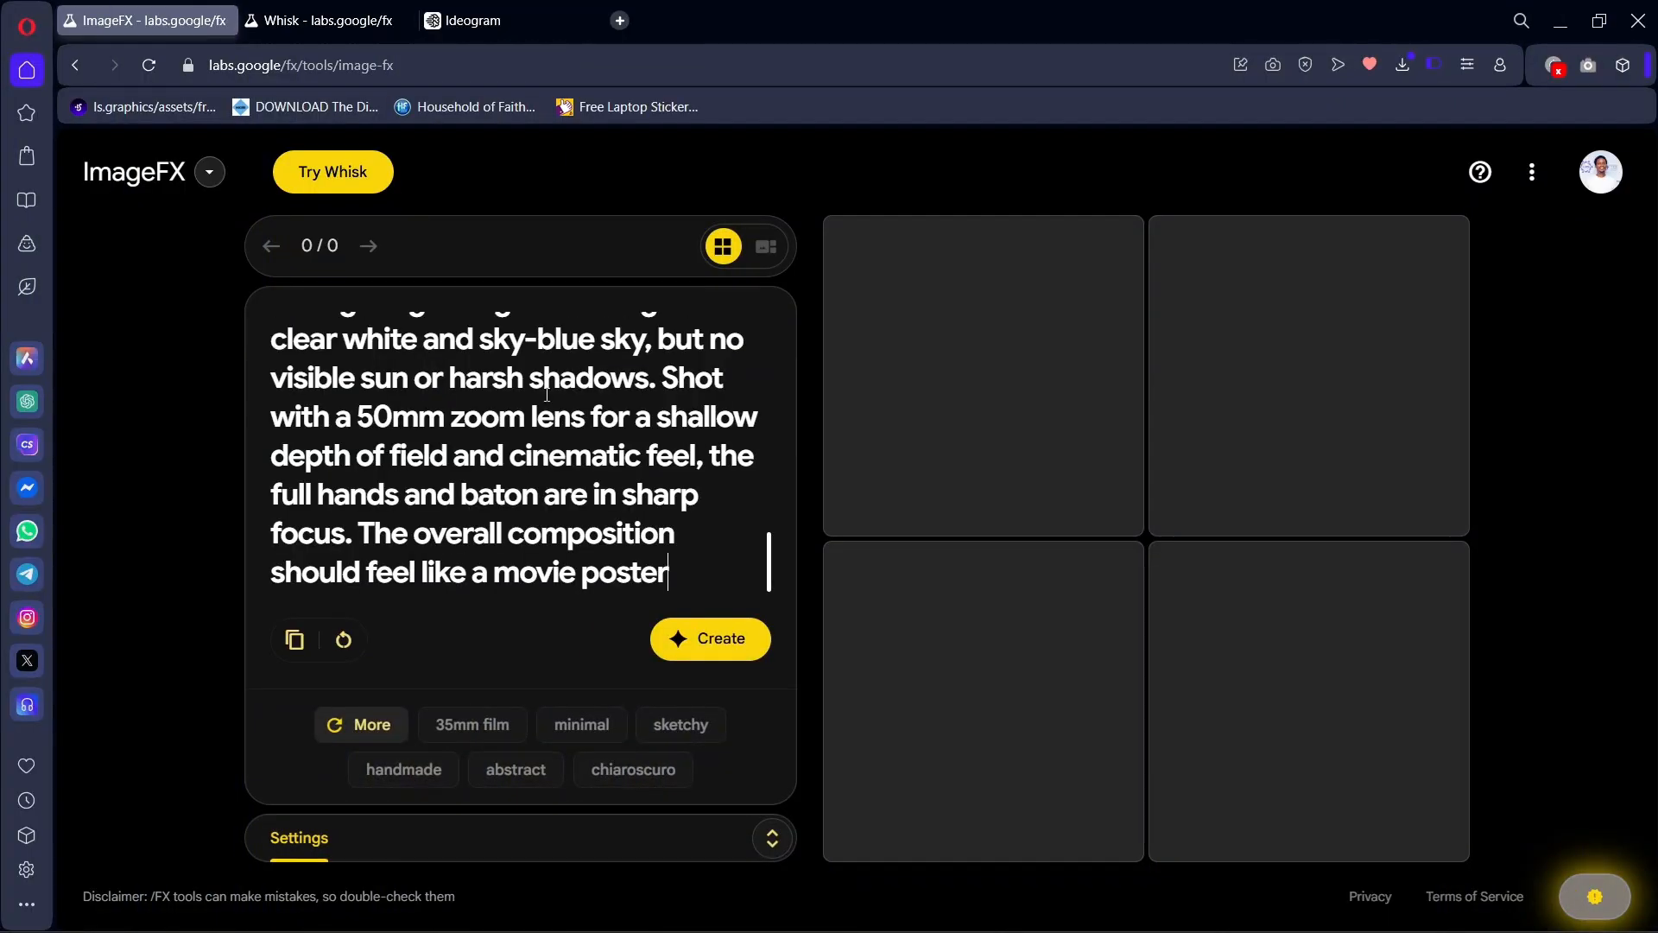
{"action": "left_click", "coordinate": [713, 640]}
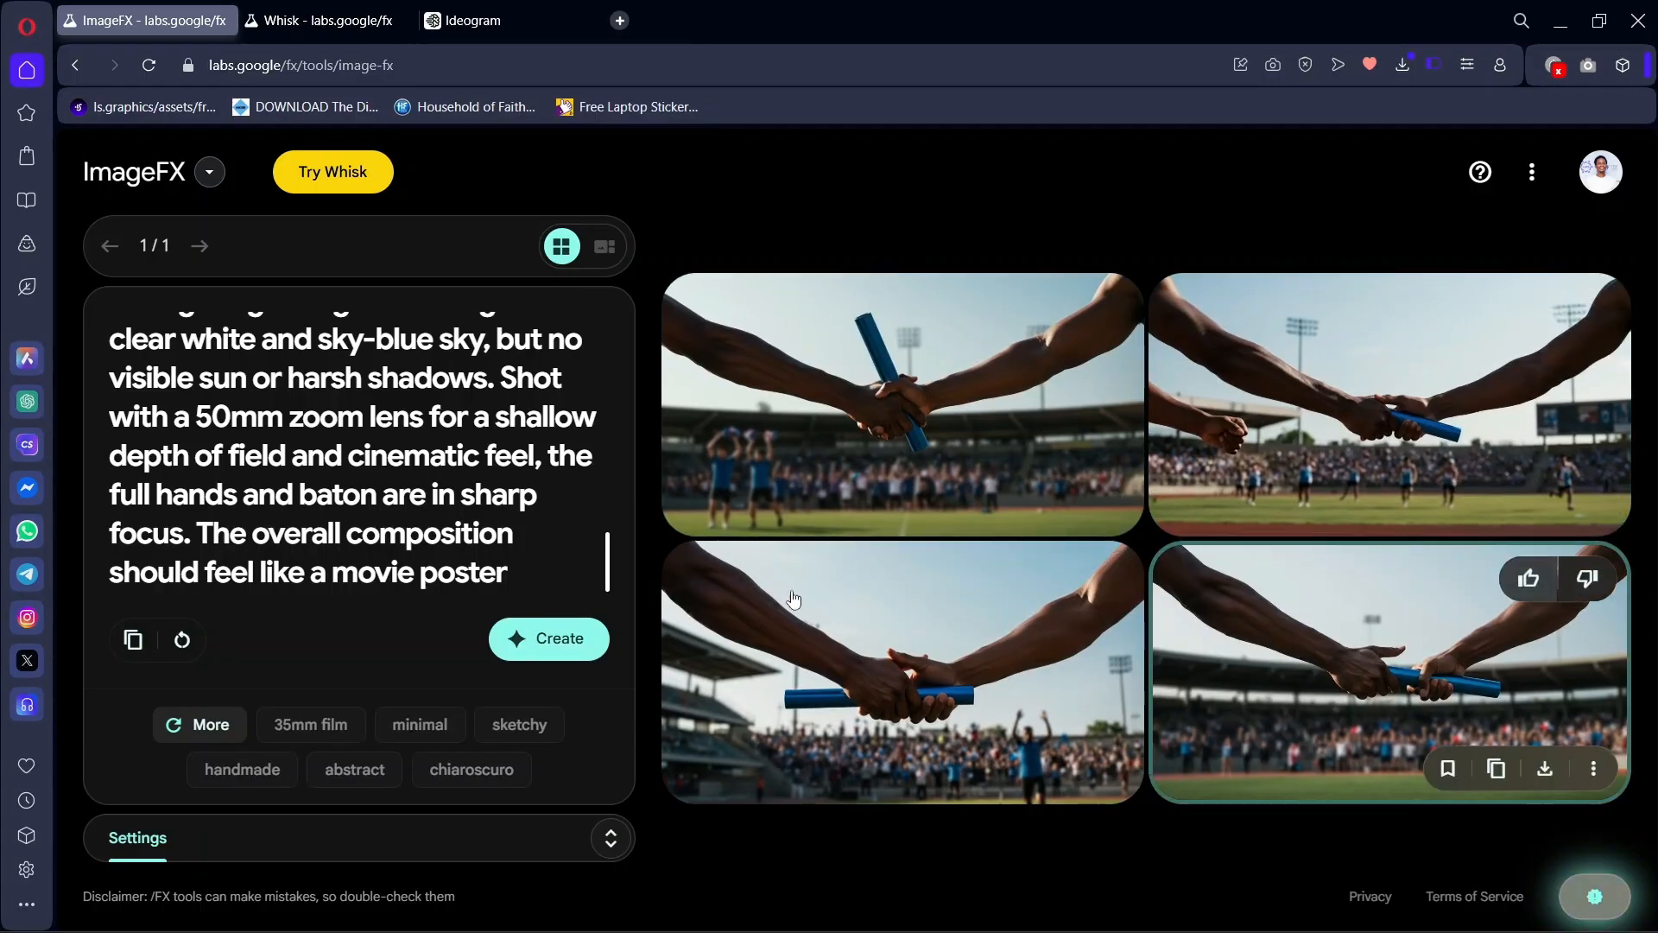
Step: View each of the four ImageFX baton handoff images enlarged, starting and ending with the fourth image
{"action": "left_click", "coordinate": [1326, 629]}
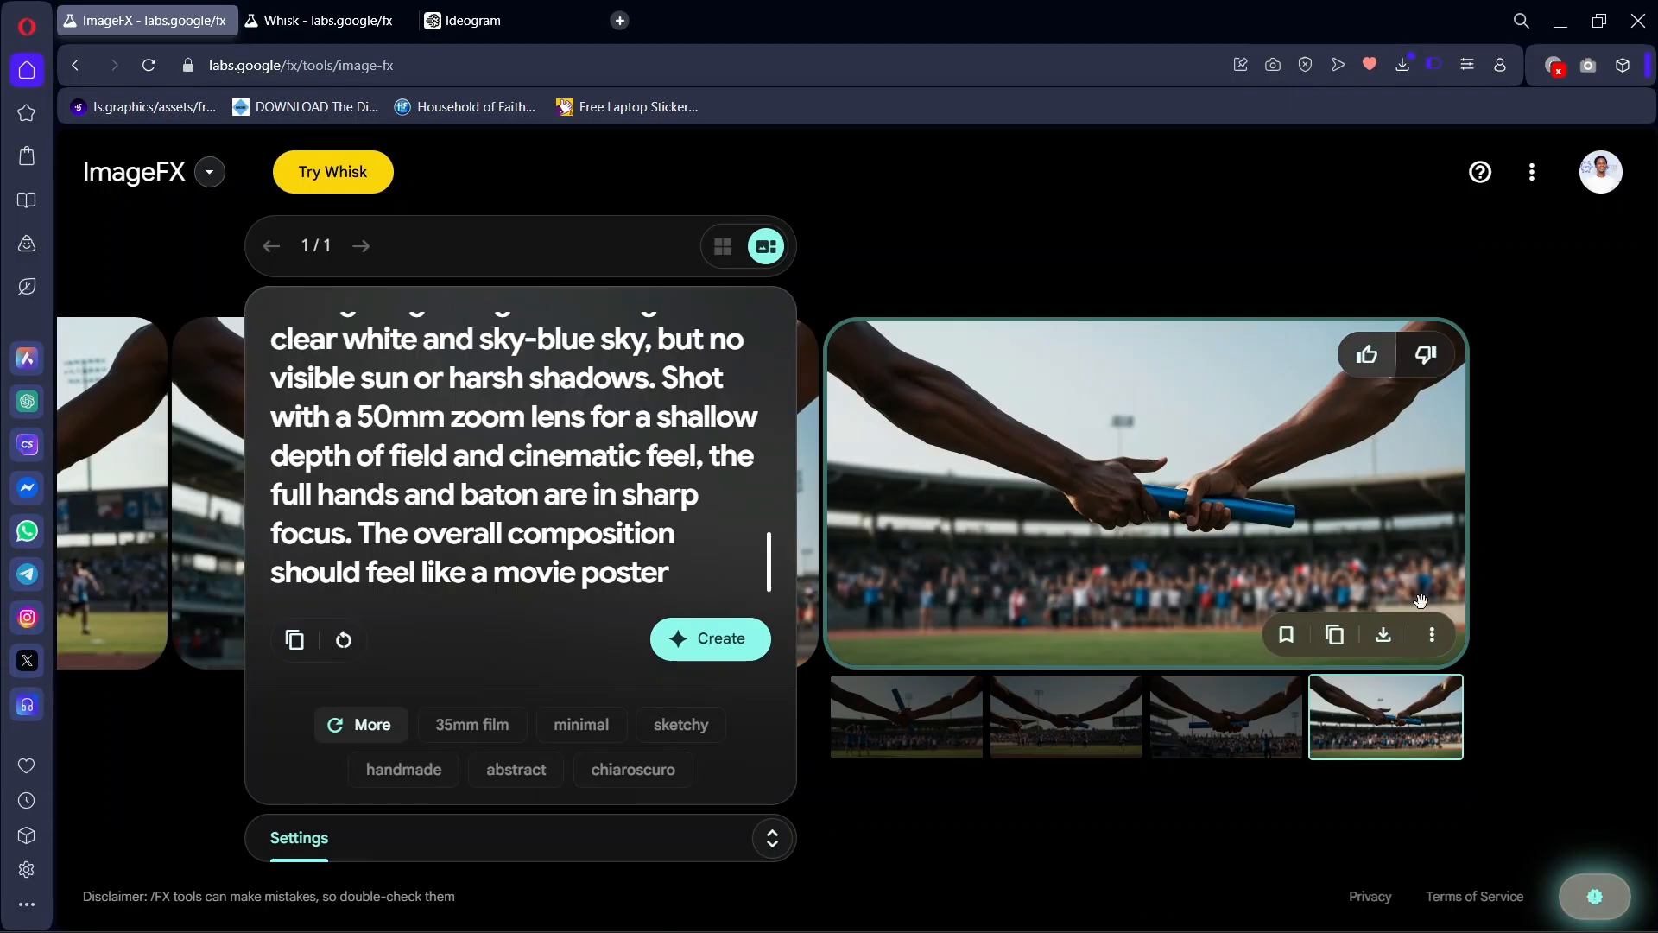
{"action": "left_click", "coordinate": [1242, 707]}
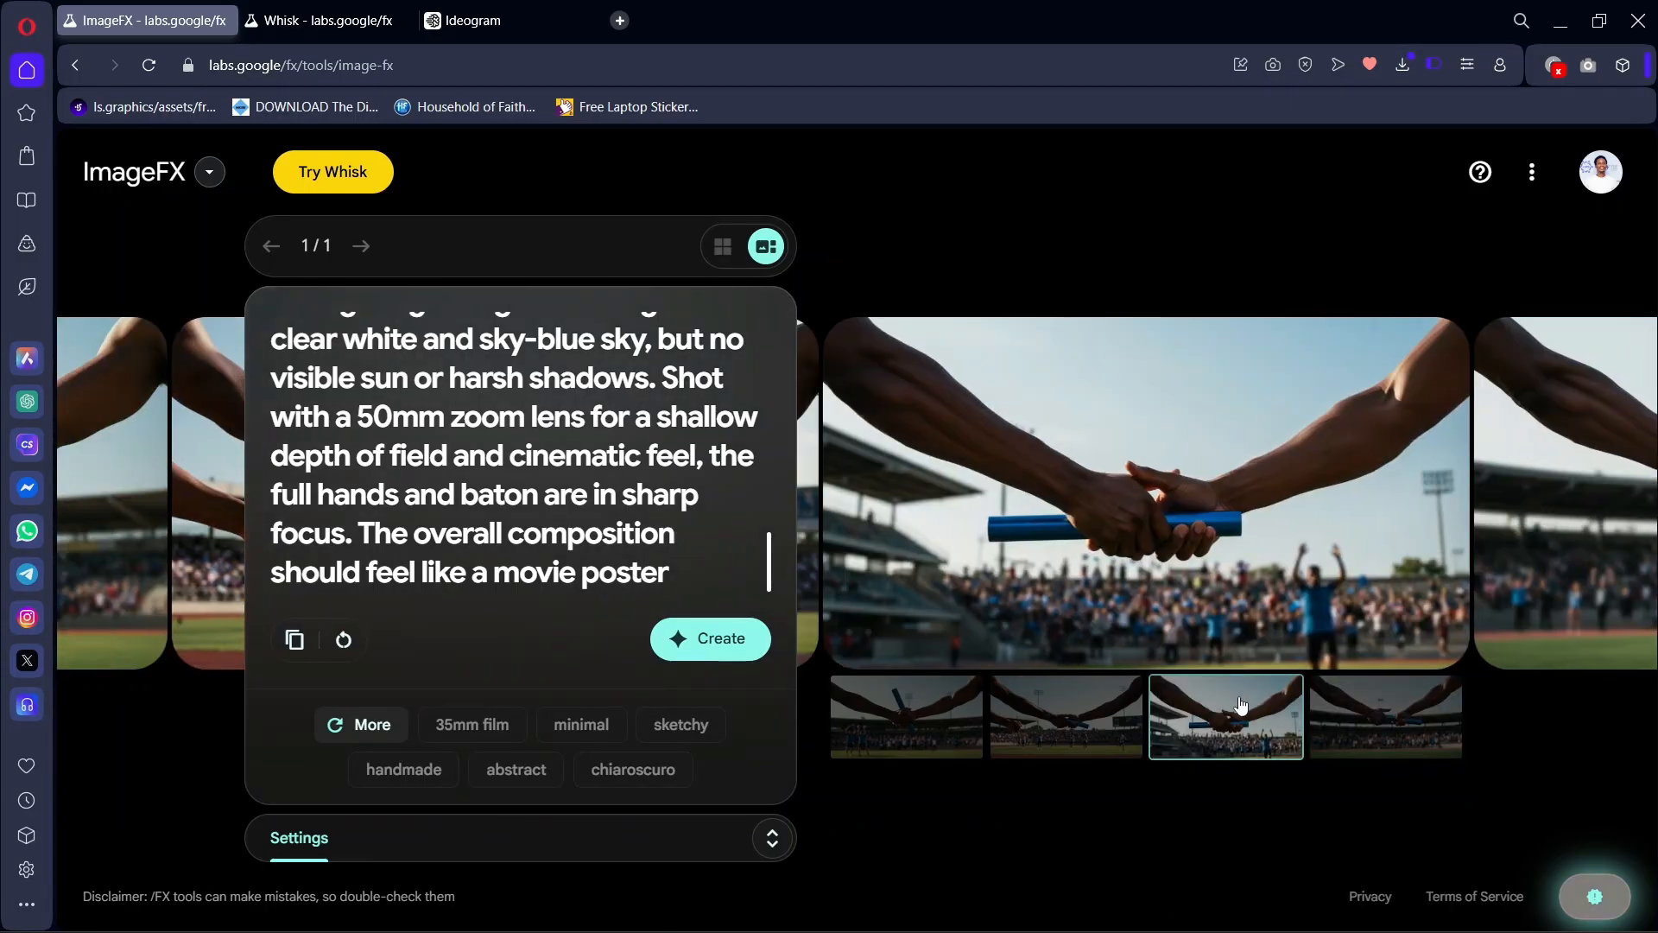
{"action": "left_click", "coordinate": [1072, 724]}
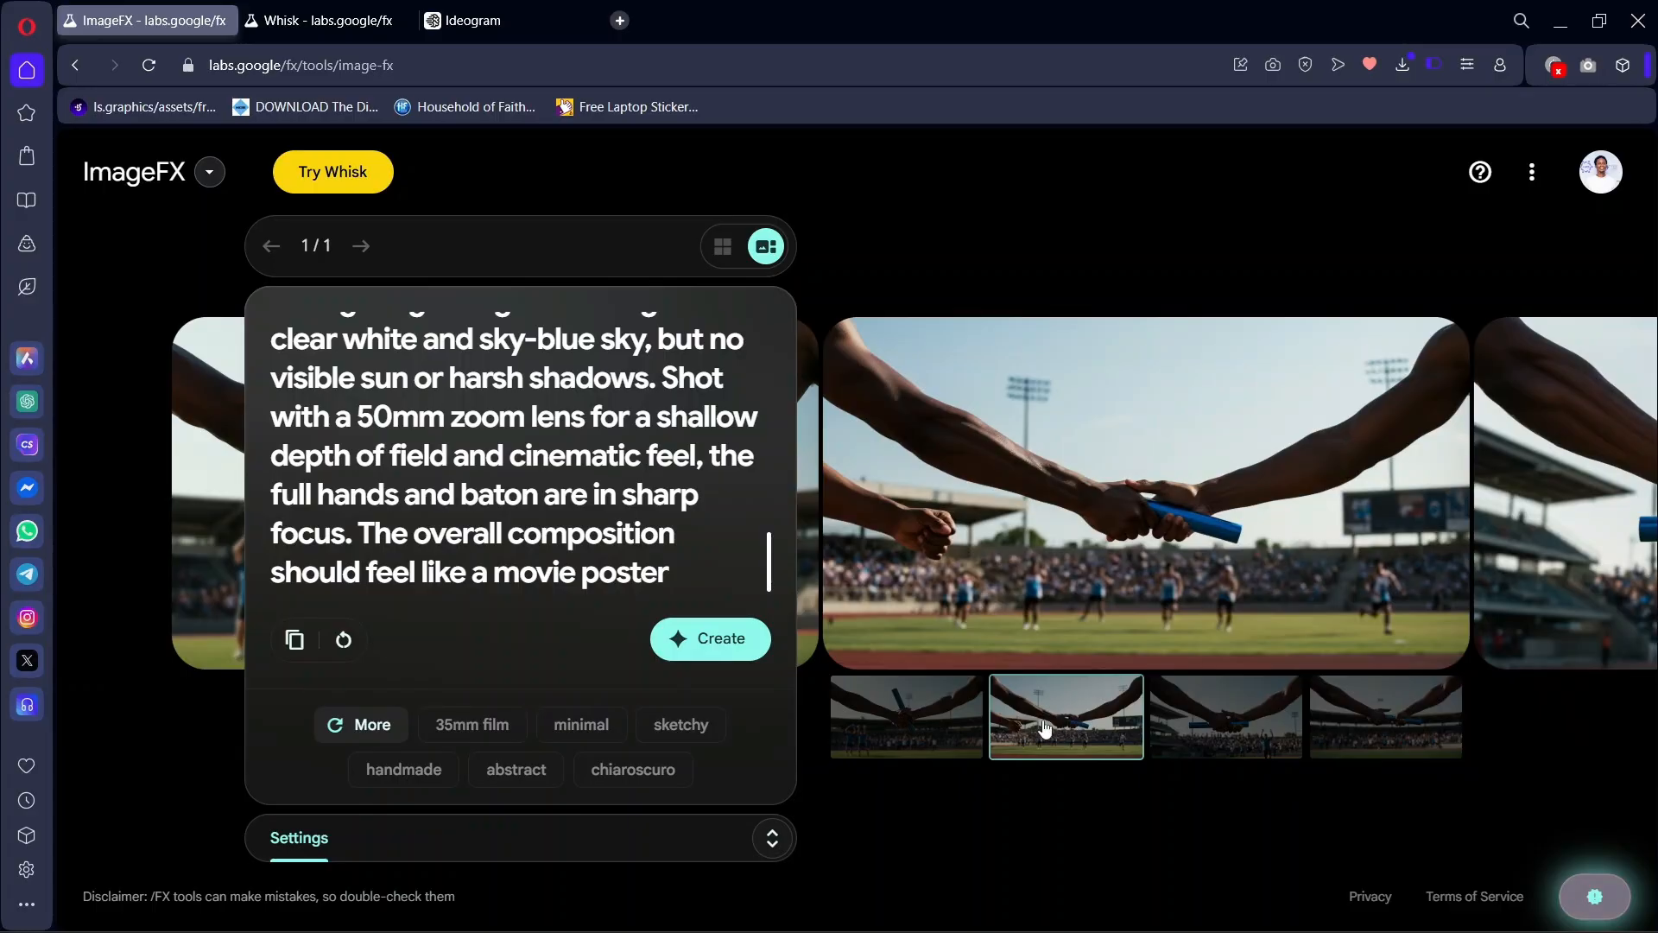
{"action": "left_click", "coordinate": [925, 741]}
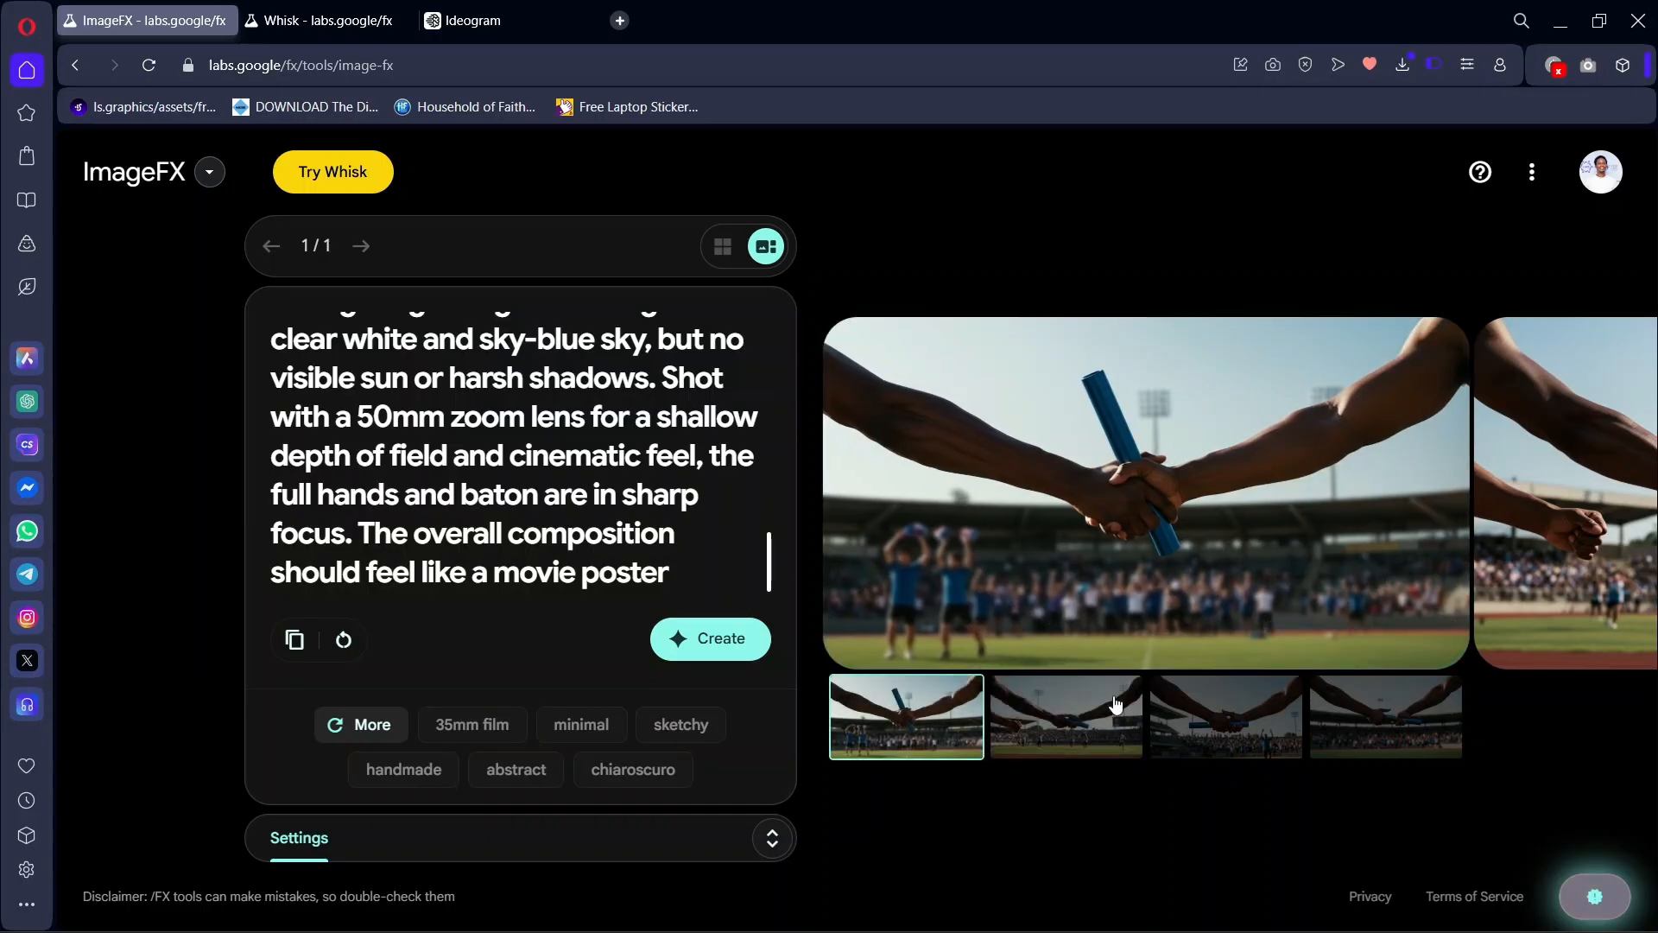
{"action": "left_click", "coordinate": [1071, 728]}
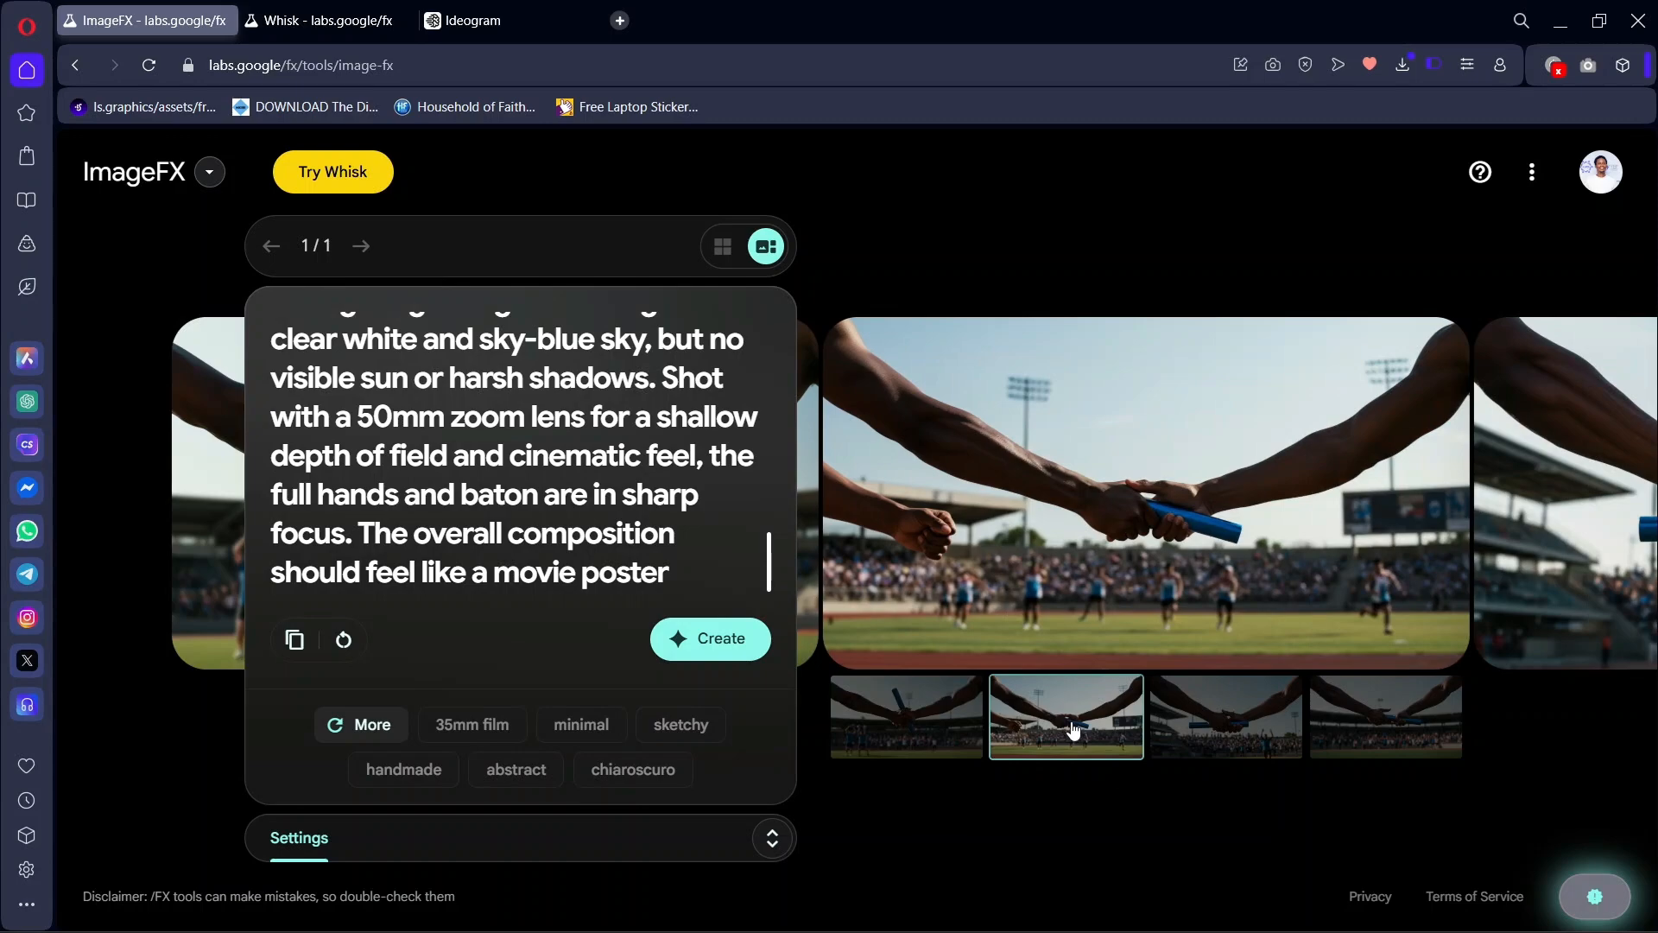
{"action": "left_click", "coordinate": [1217, 721]}
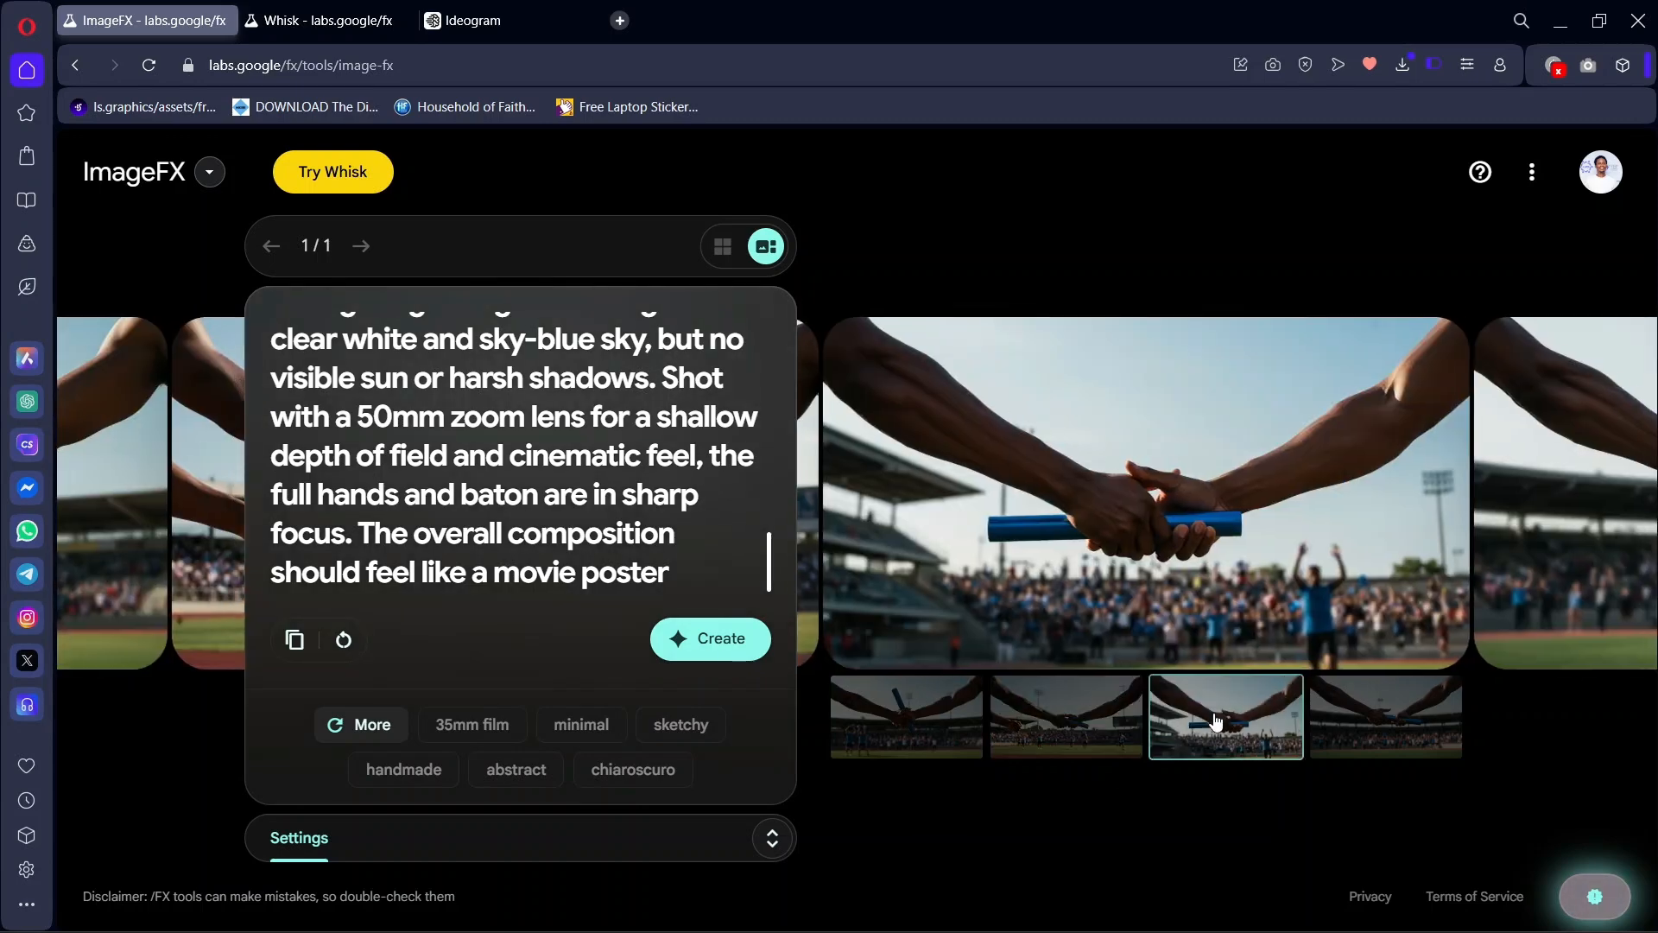
{"action": "left_click", "coordinate": [1353, 739]}
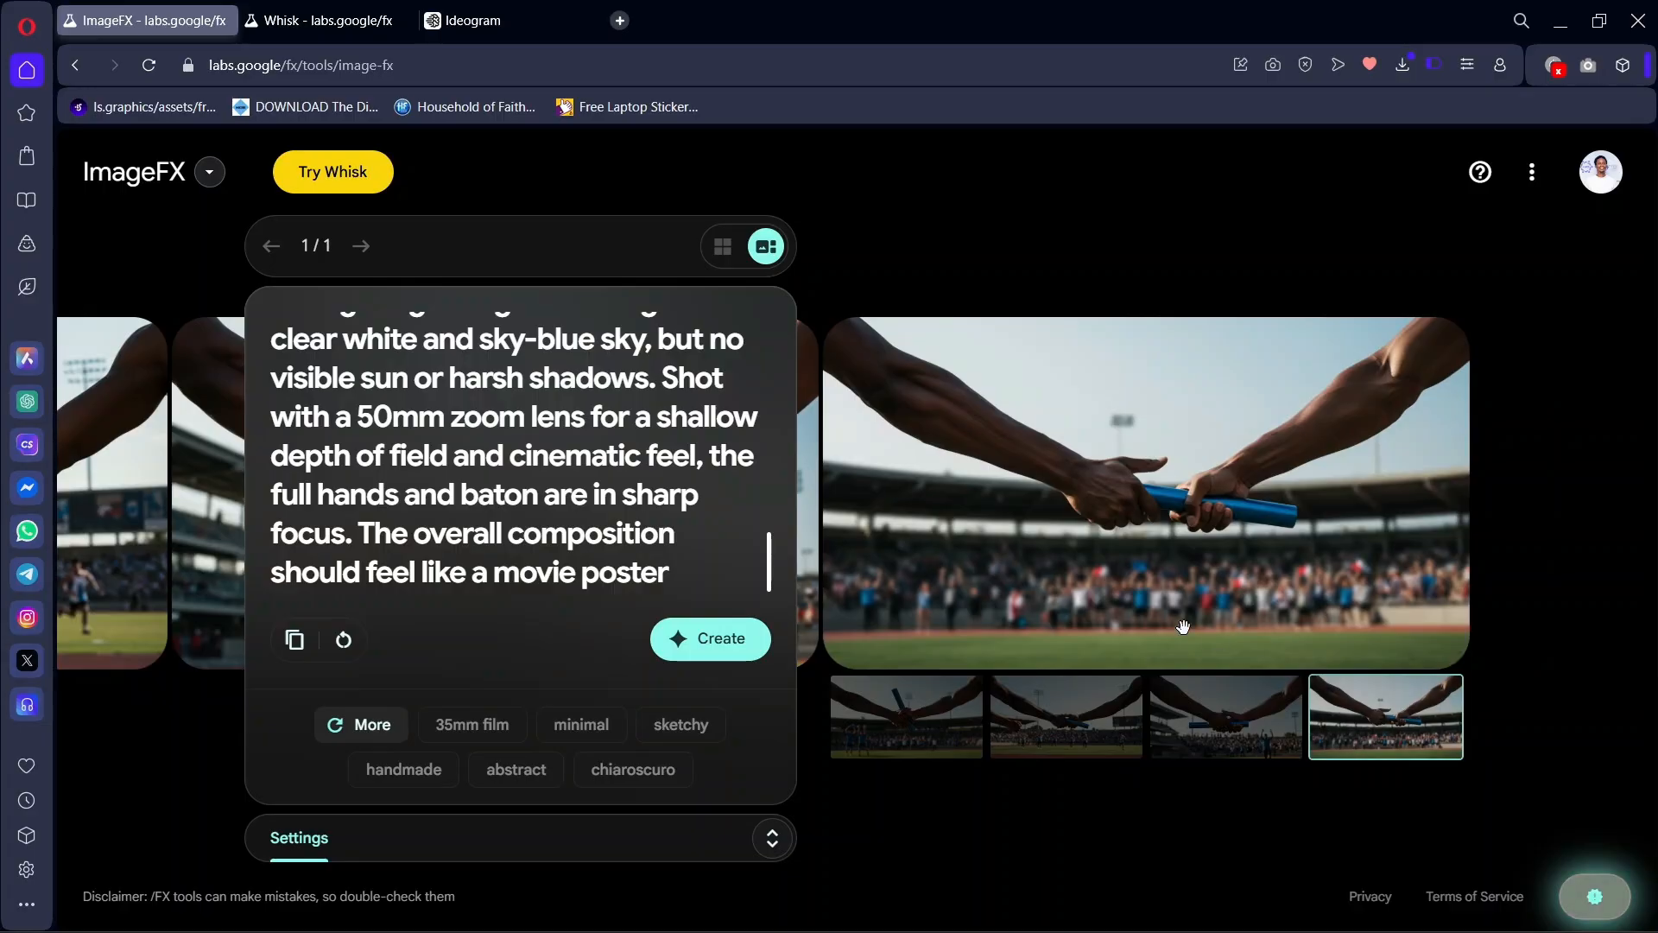
Step: Download the fourth ImageFX image as a JPG named Image_fx into the JULY 2025 folder
{"action": "left_click", "coordinate": [1394, 643]}
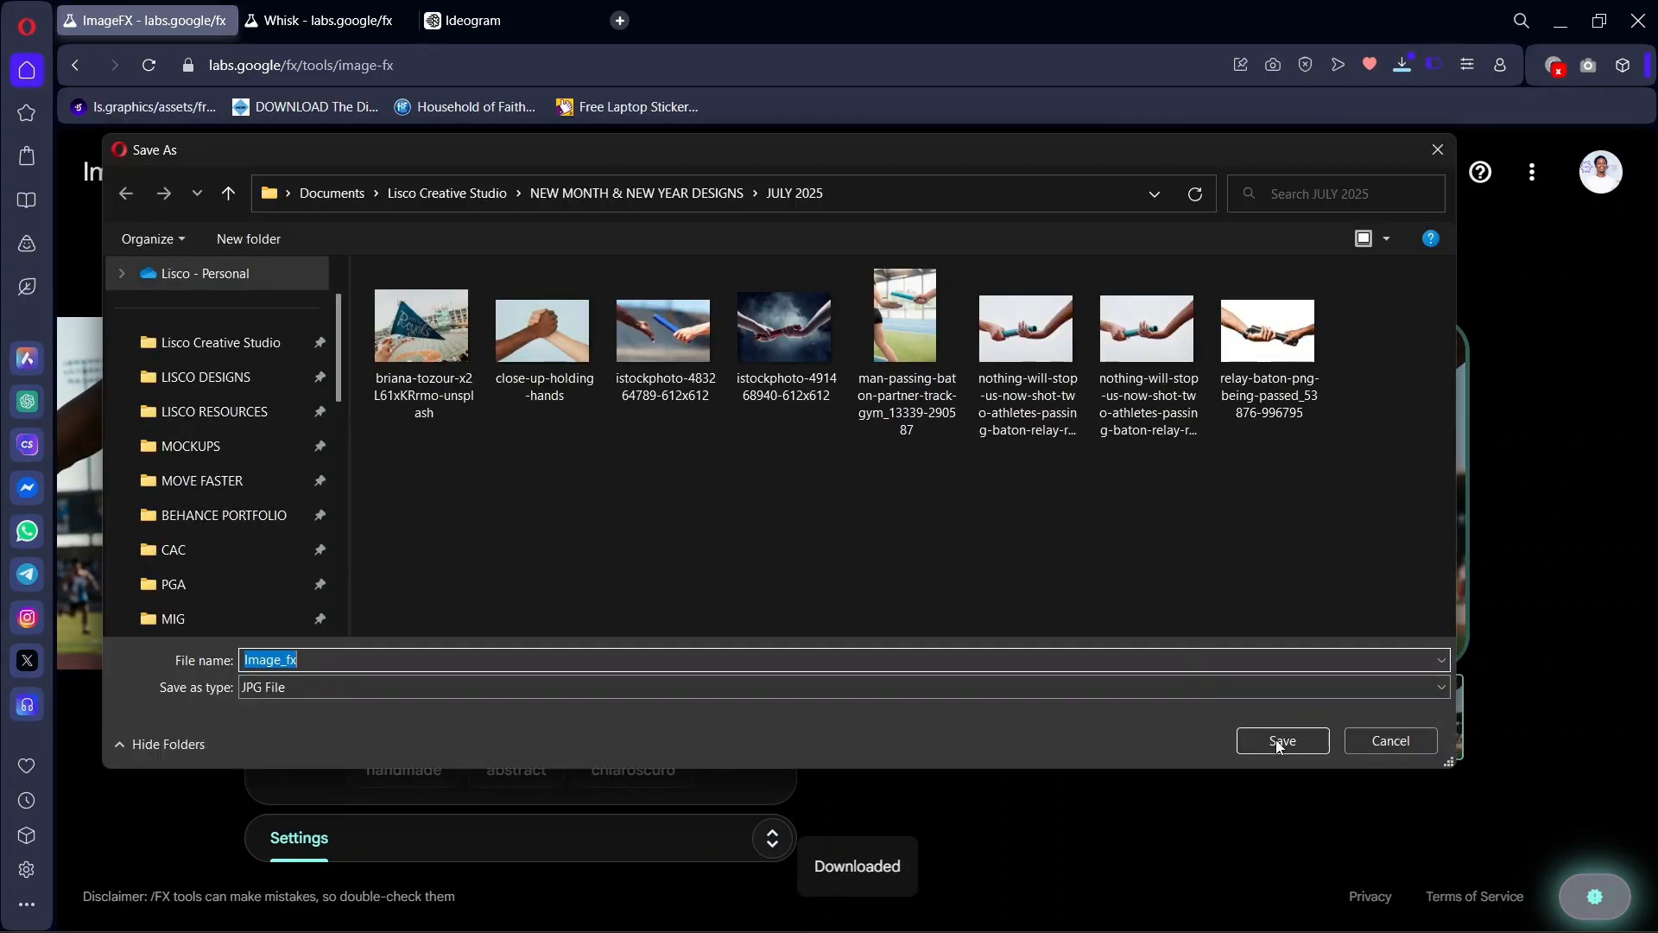
{"action": "left_click", "coordinate": [1282, 742]}
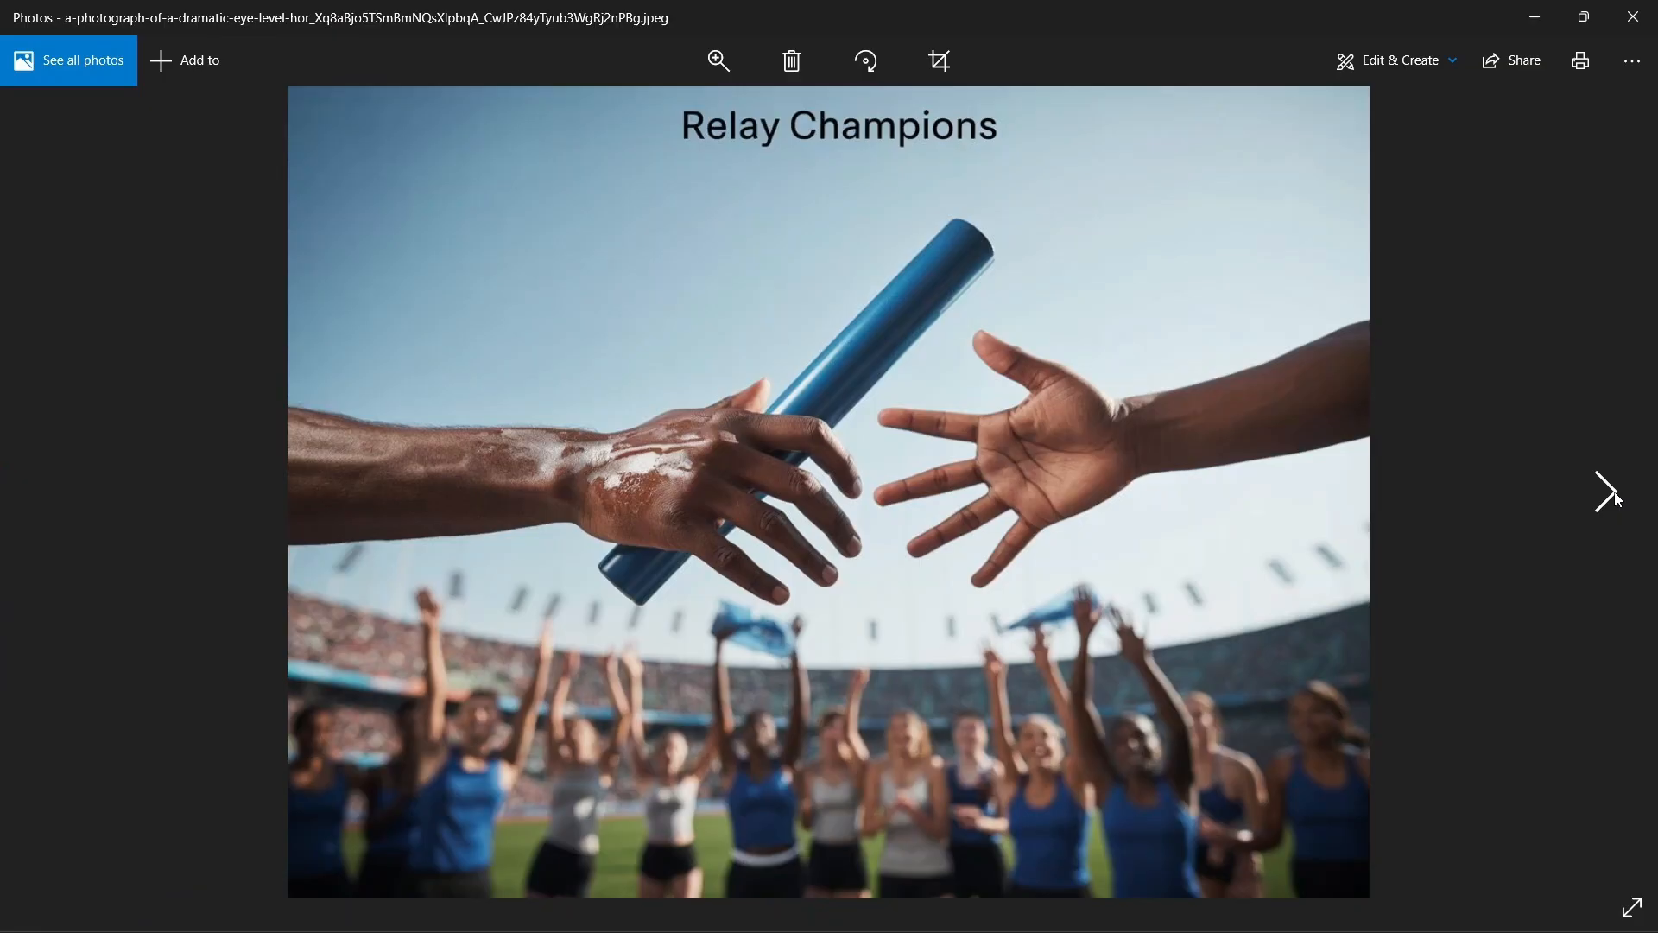
Step: In Photos, go from the "Relay Champions" image to the baton handoff with the sunlit crowd, and return to Photoshop
{"action": "left_click", "coordinate": [1608, 493]}
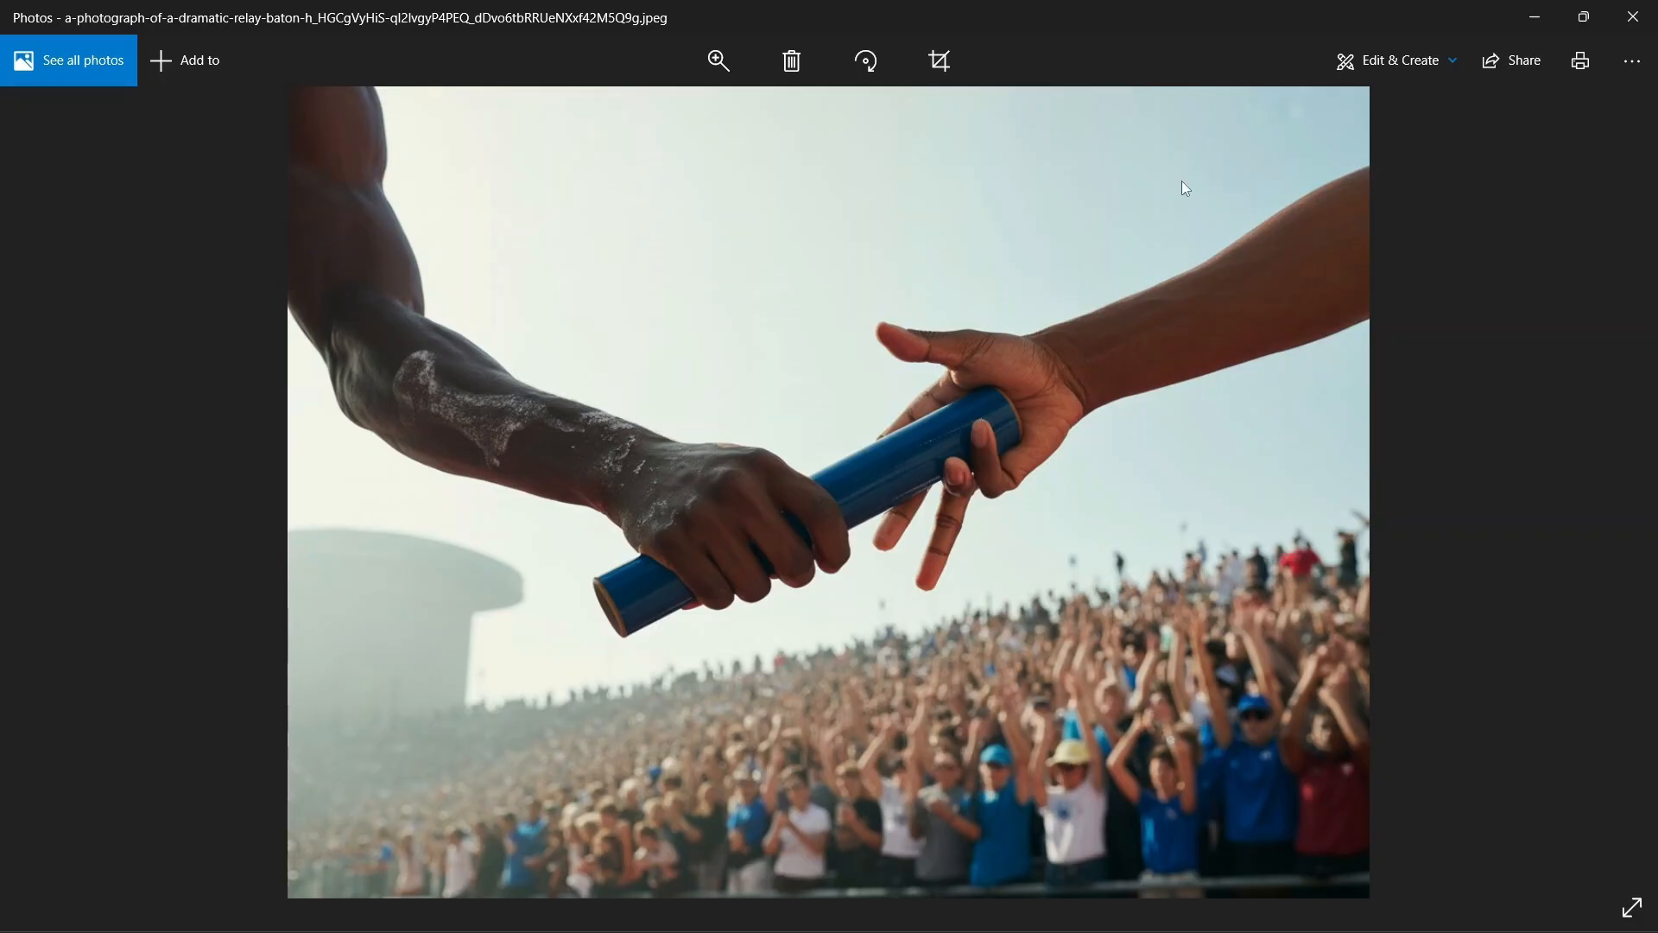
{"action": "left_click", "coordinate": [1531, 25]}
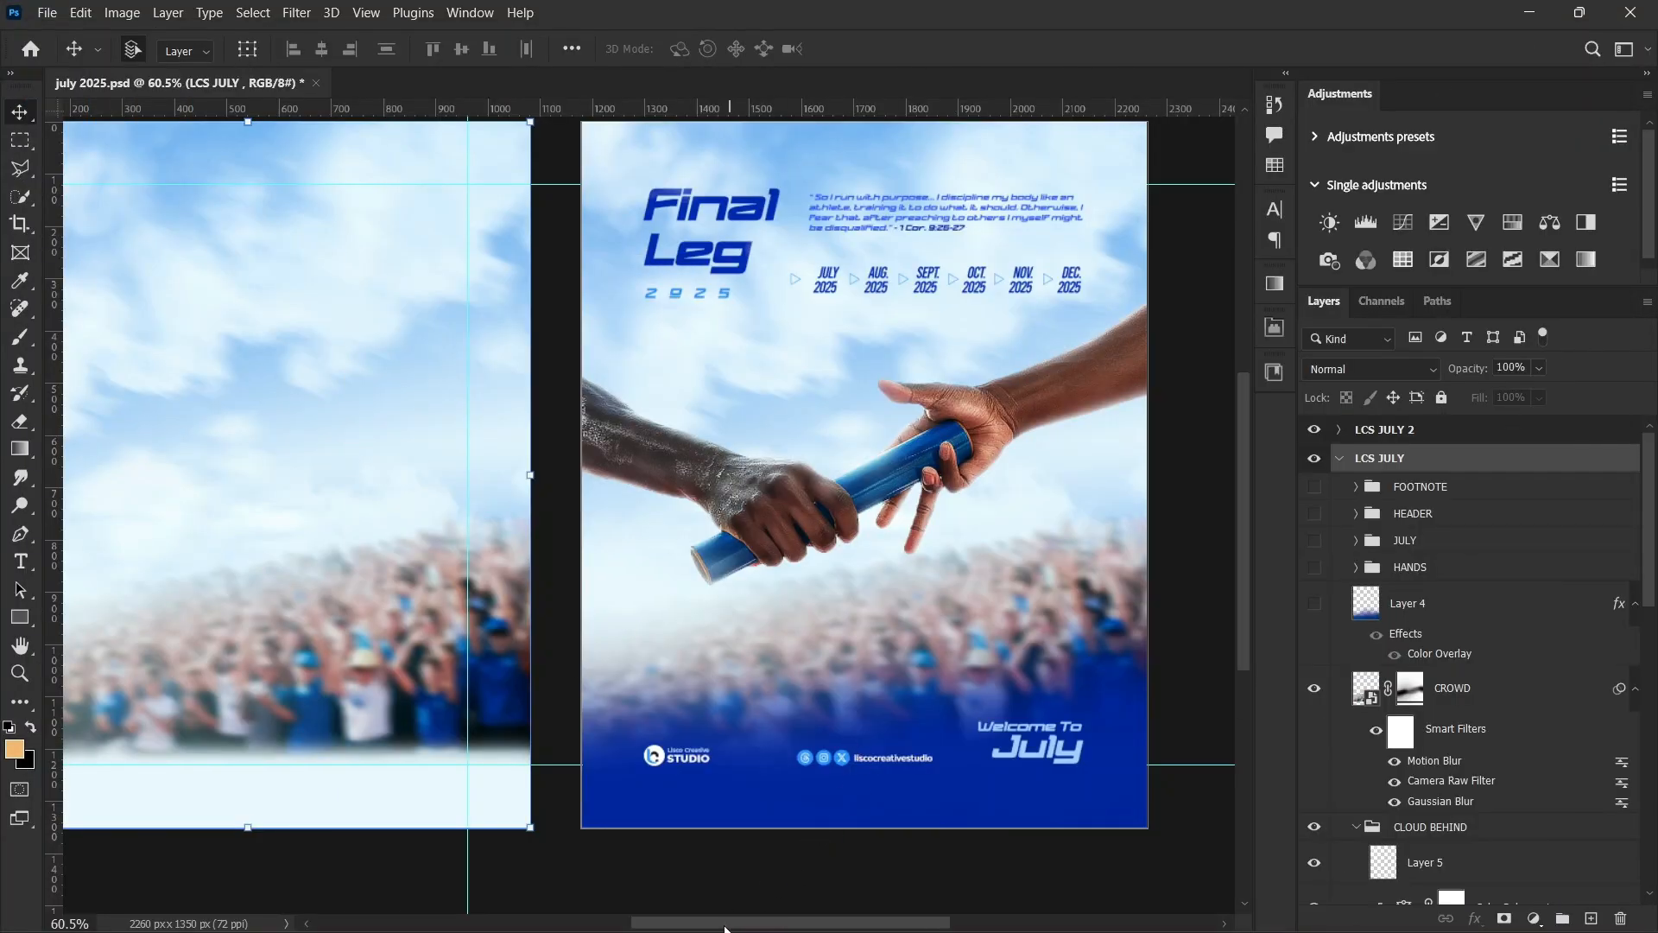
Step: Bring the LCS JULY artboard into view, inspect the Color Fill 1 background's color settings, and keep the color e9f9ff
{"action": "left_click_drag", "start_coordinate": [724, 929], "coordinate": [618, 927]}
{"action": "scroll", "coordinate": [1468, 691], "scroll_direction": "down", "scroll_amount": 10}
{"action": "left_click", "coordinate": [1352, 885]}
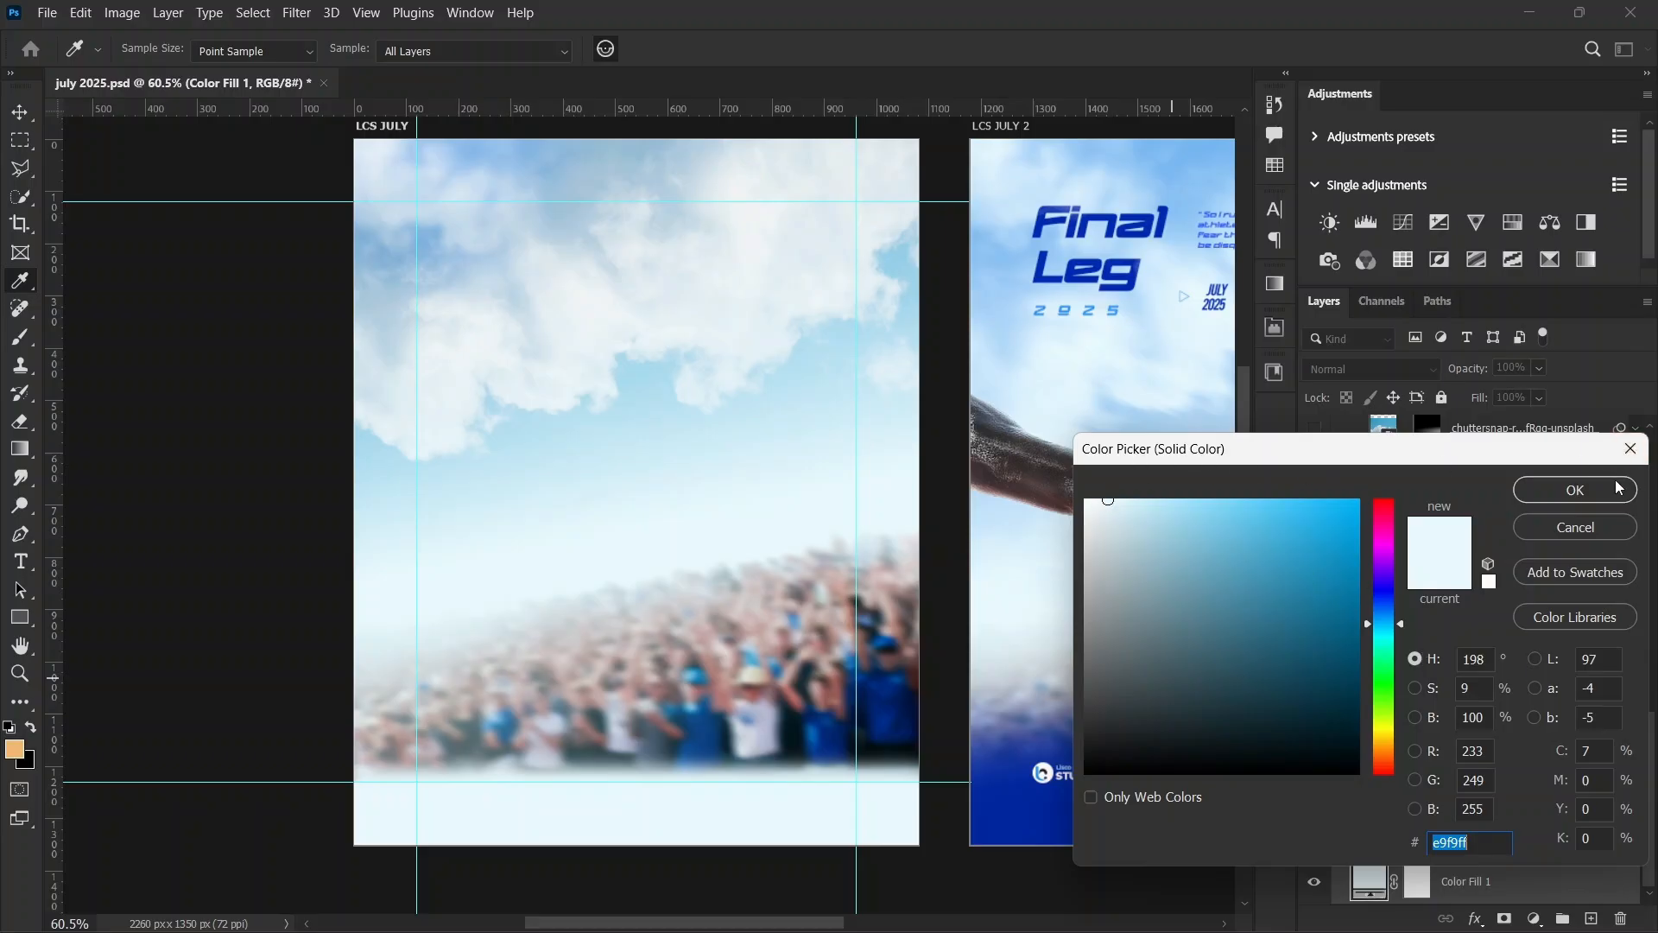
{"action": "left_click", "coordinate": [1576, 491]}
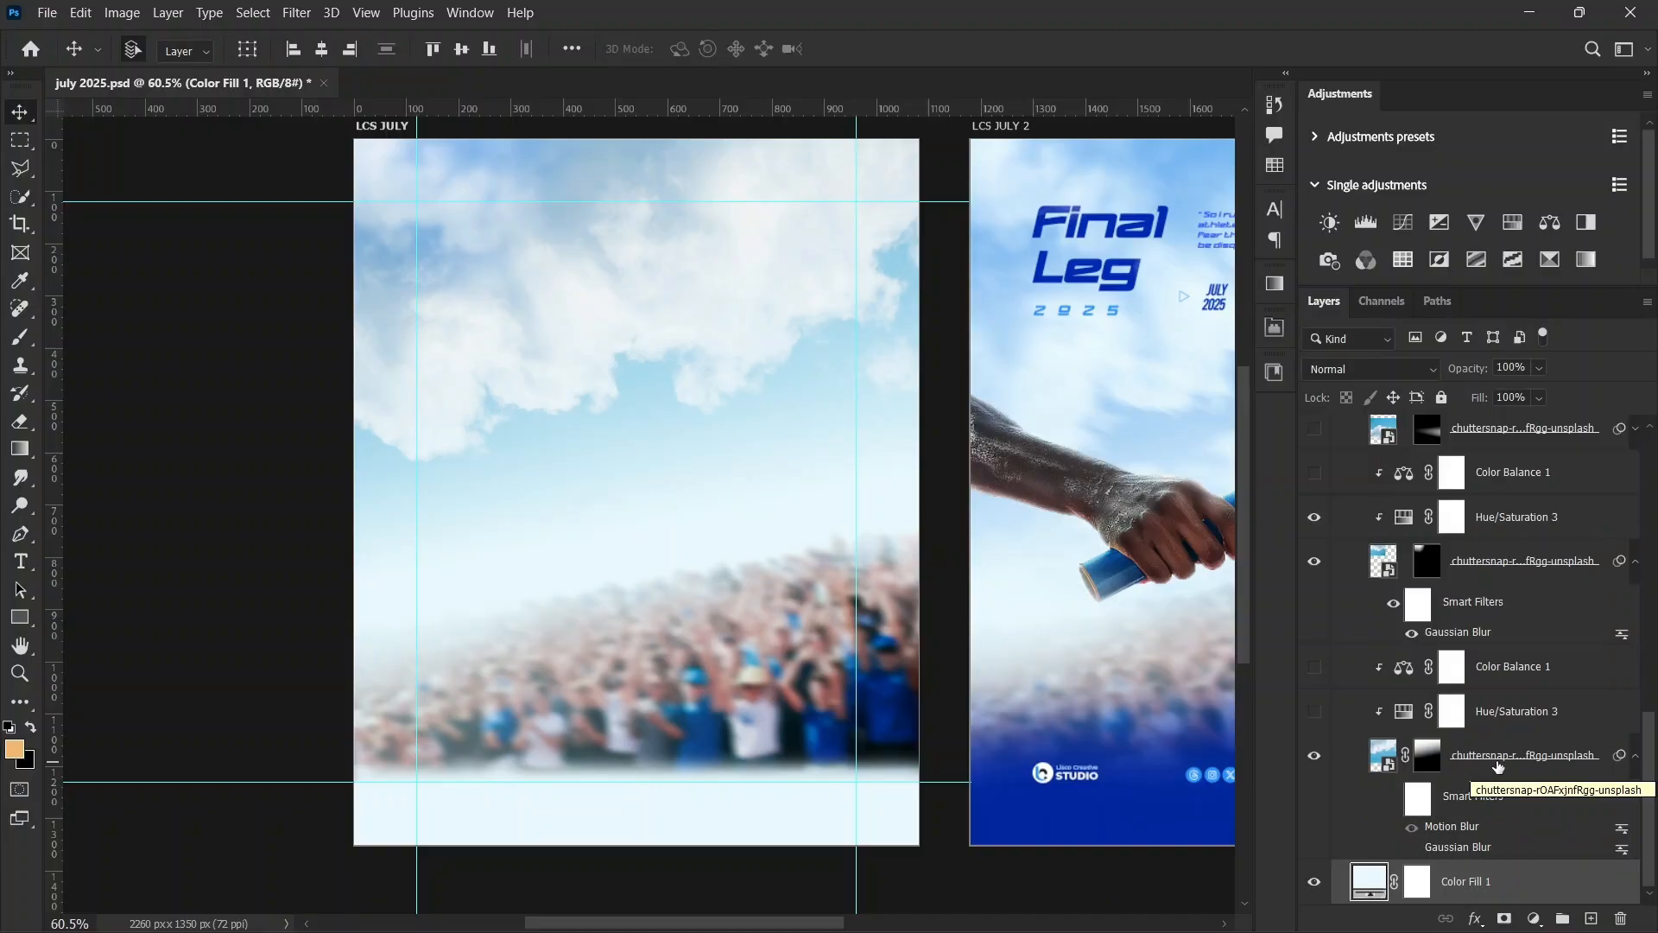
Step: Select the chuttersnap cloud layer directly above Color Fill 1, then its layer mask, and turn on the layer's smart filters
{"action": "left_click", "coordinate": [1382, 759]}
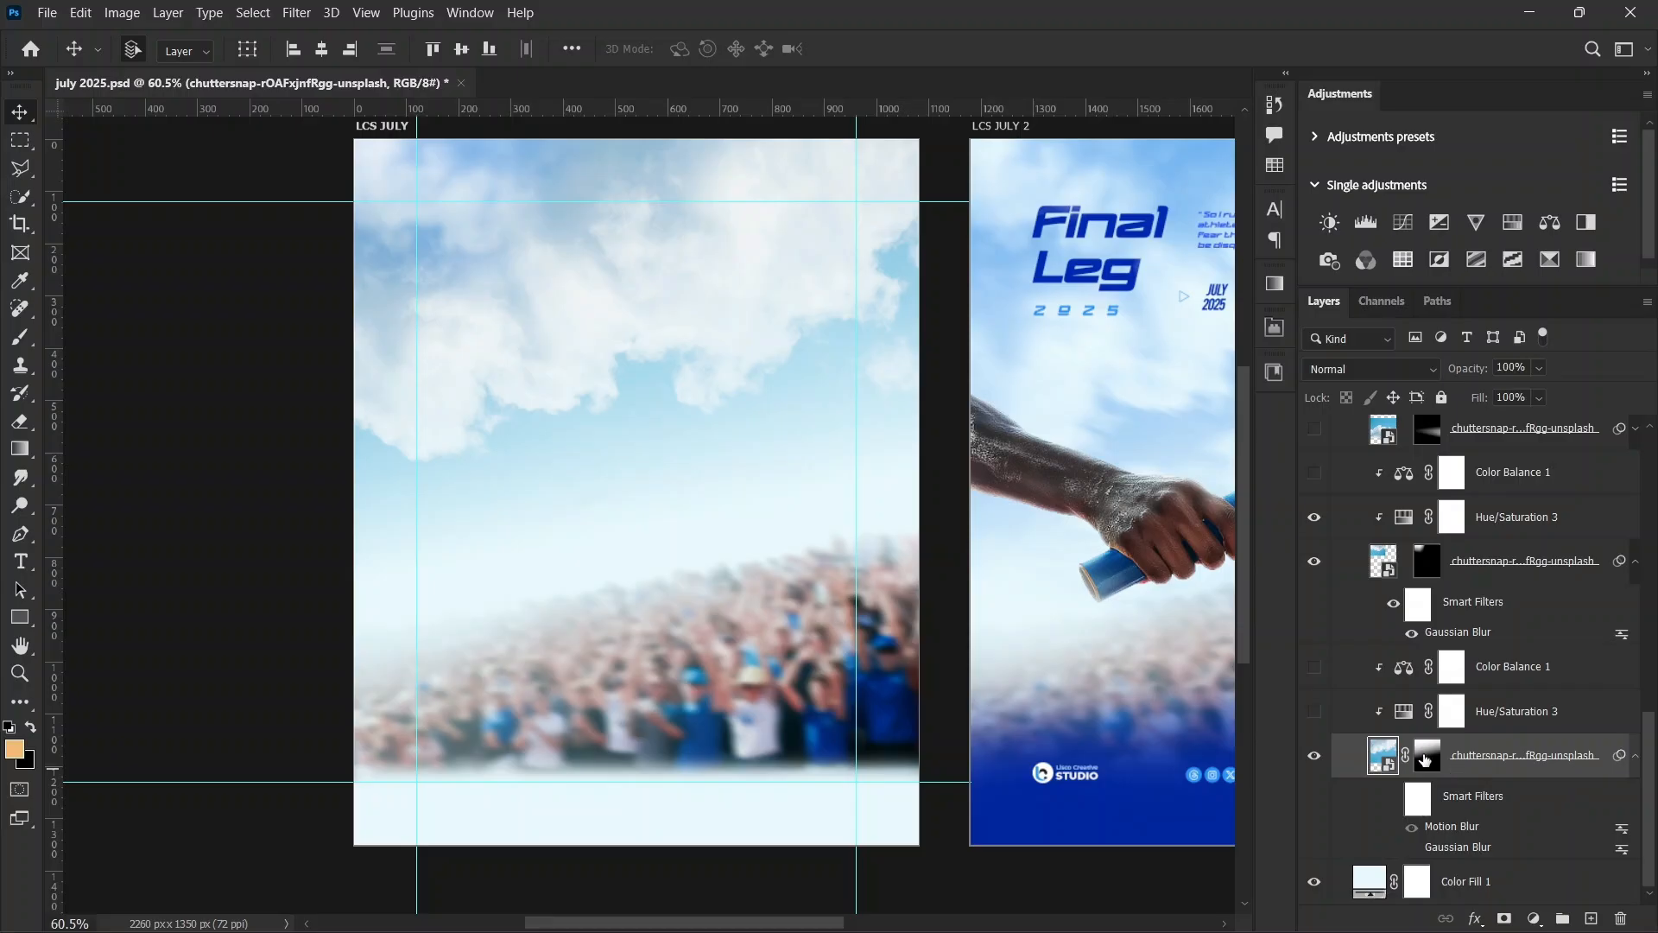
{"action": "left_click", "coordinate": [1429, 760]}
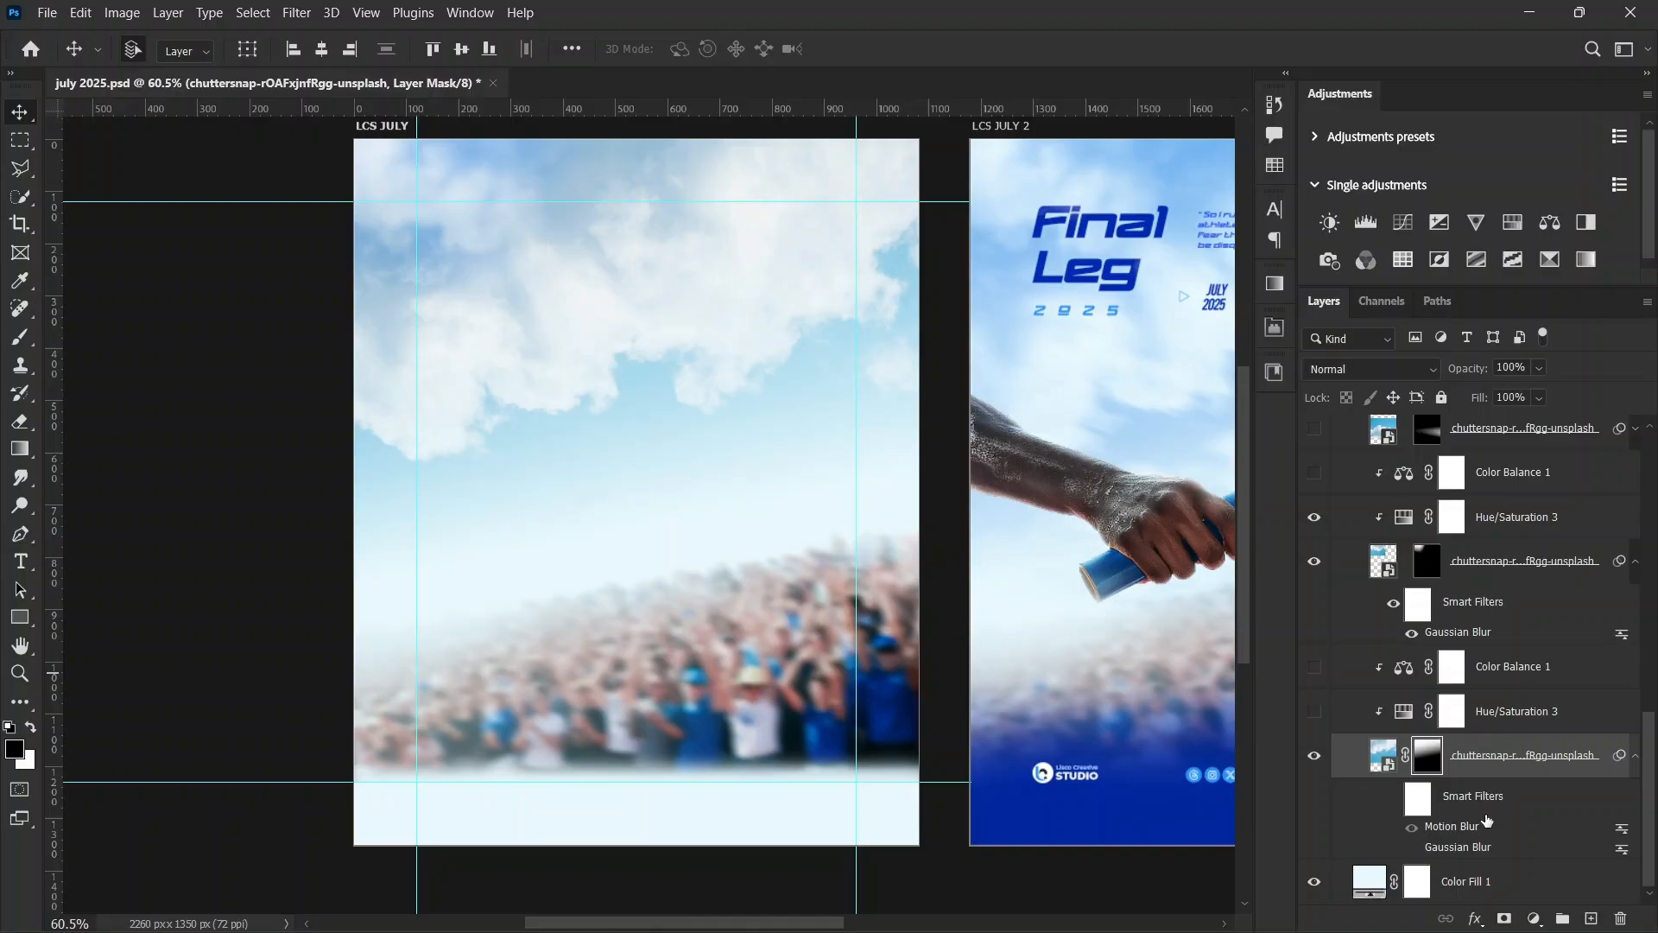
{"action": "left_click", "coordinate": [1388, 805]}
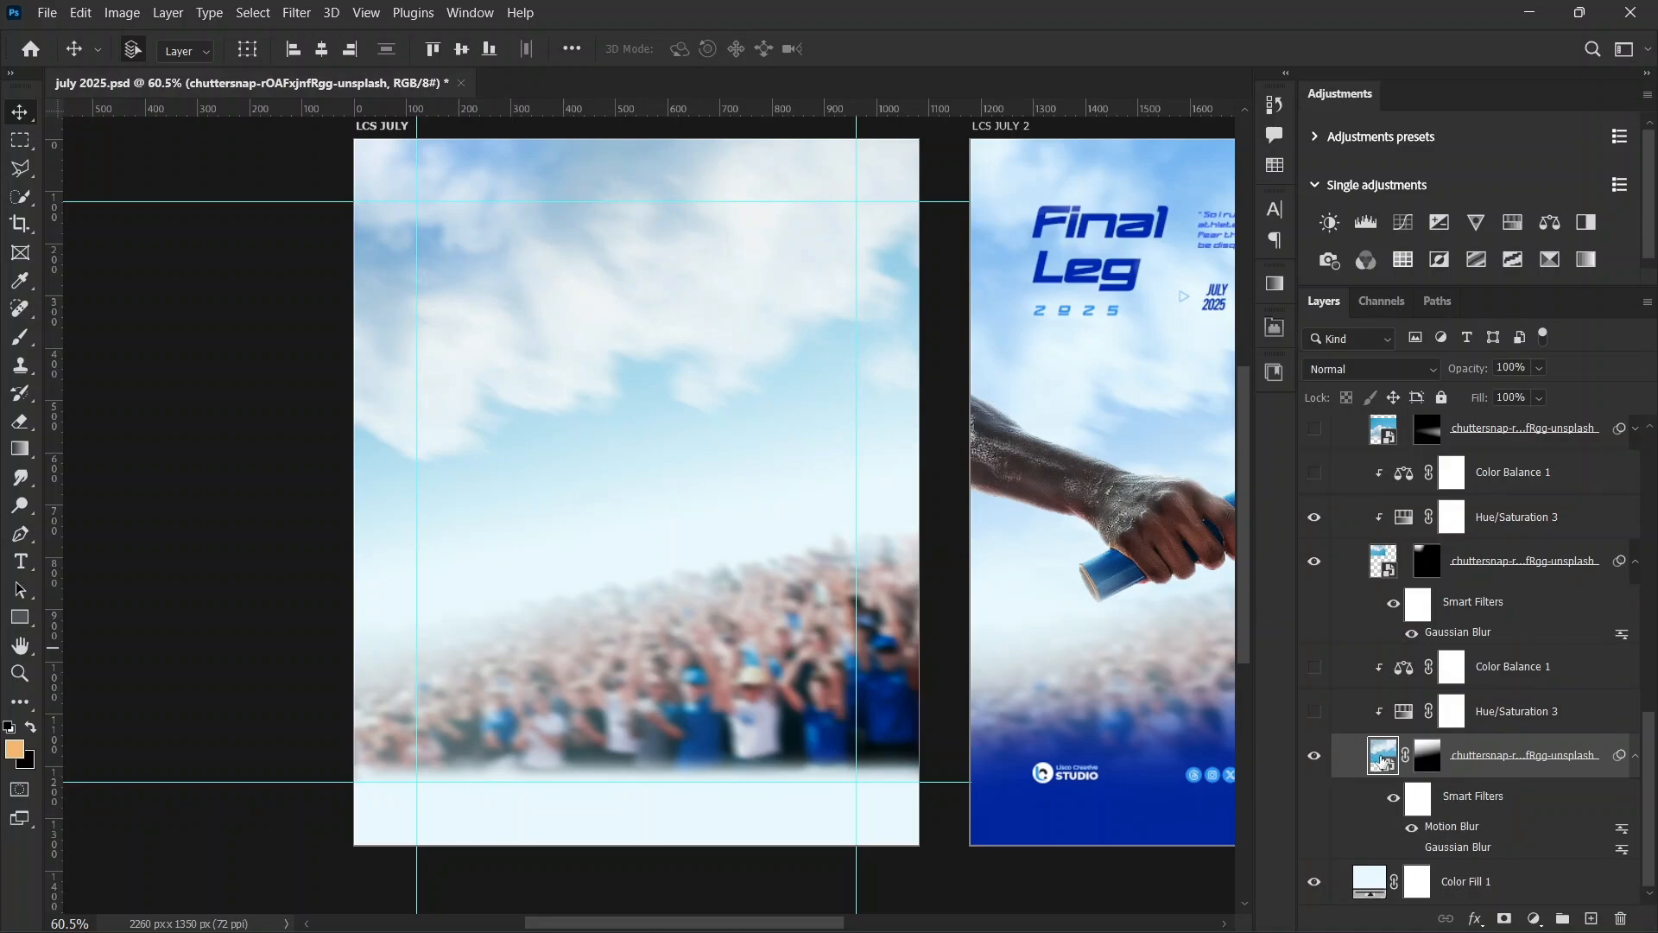
Step: Turn on the Hue/Saturation 3 adjustment clipped to the lowest cloud layer and show its hue and saturation settings
{"action": "left_click", "coordinate": [1344, 710]}
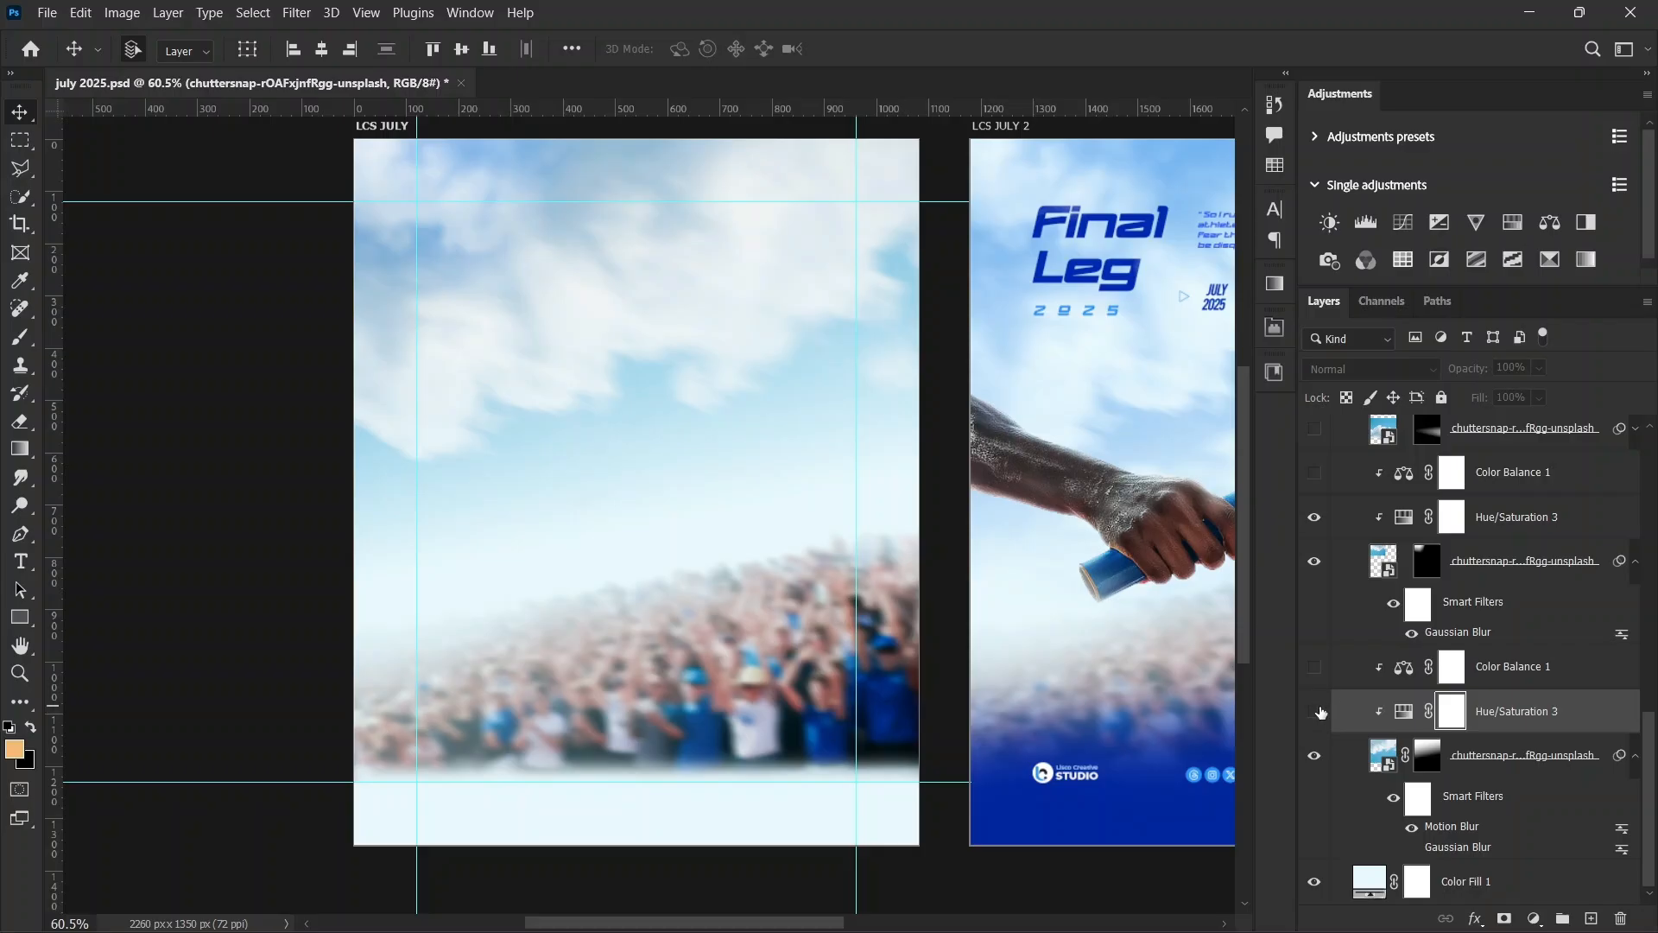
{"action": "left_click", "coordinate": [1316, 711]}
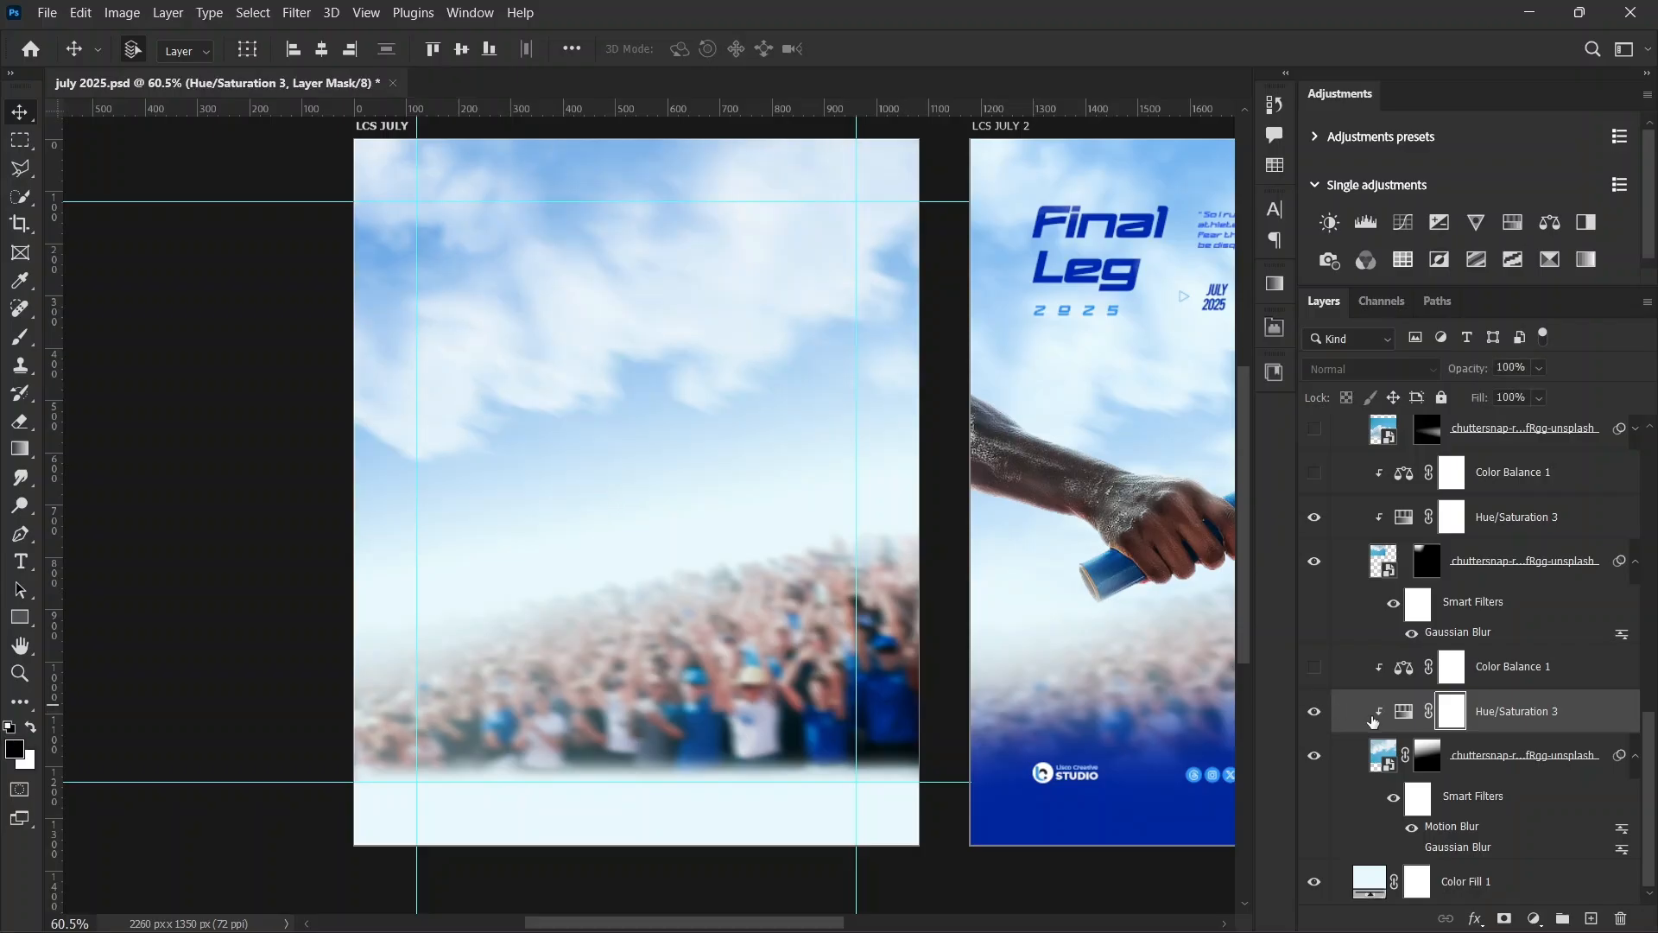
{"action": "left_click", "coordinate": [1274, 374]}
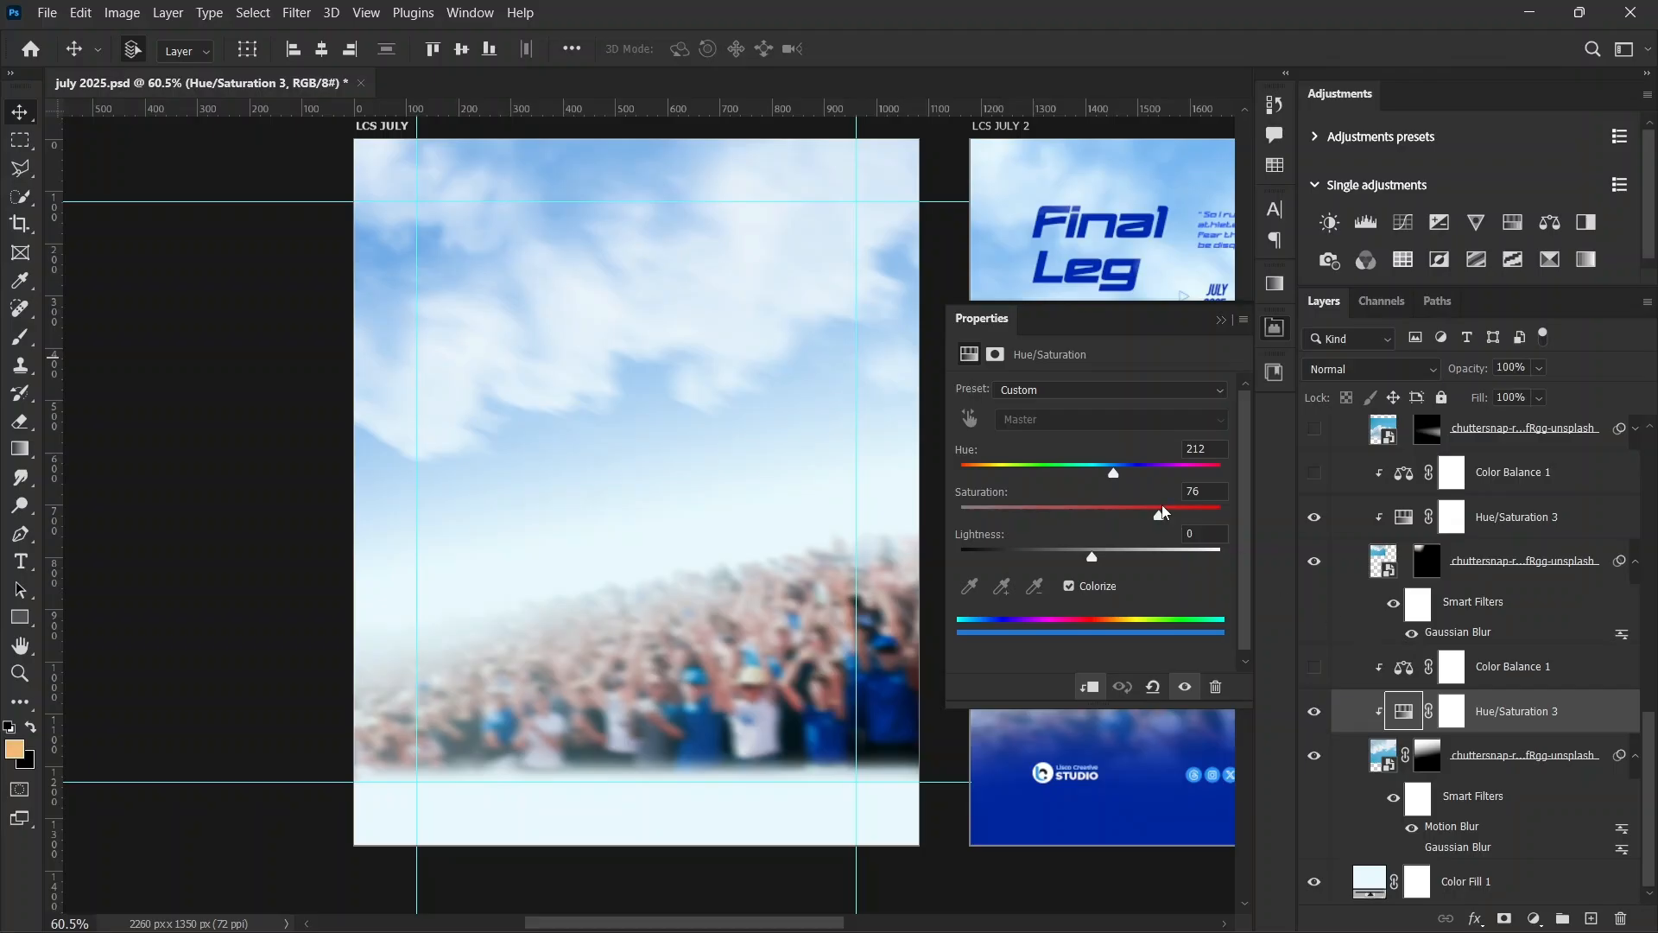
{"action": "mouse_move", "coordinate": [1116, 471]}
{"action": "left_mouse_down"}
{"action": "mouse_move", "coordinate": [1095, 474]}
{"action": "mouse_move", "coordinate": [1136, 497]}
{"action": "left_mouse_up"}
Step: Turn on the Color Balance 1 adjustment above the lowest cloud layer and review its Midtones, Shadows and Highlights settings
{"action": "left_click", "coordinate": [1314, 667]}
{"action": "left_click", "coordinate": [1567, 678]}
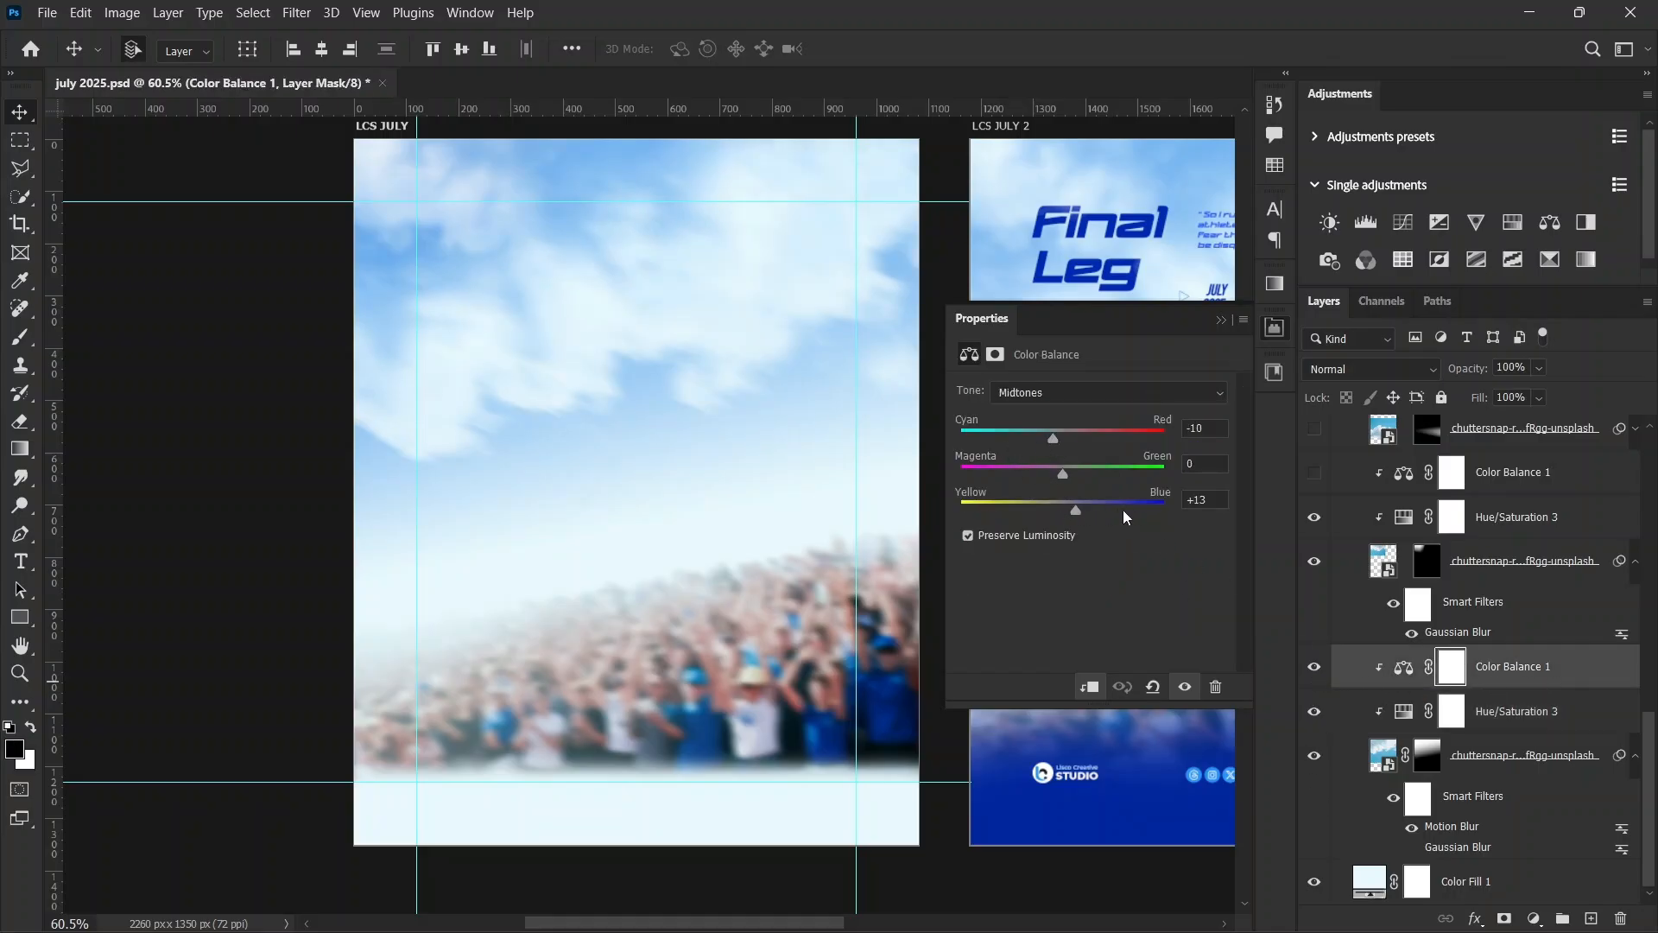
{"action": "left_click", "coordinate": [1142, 392]}
{"action": "left_click", "coordinate": [1033, 408]}
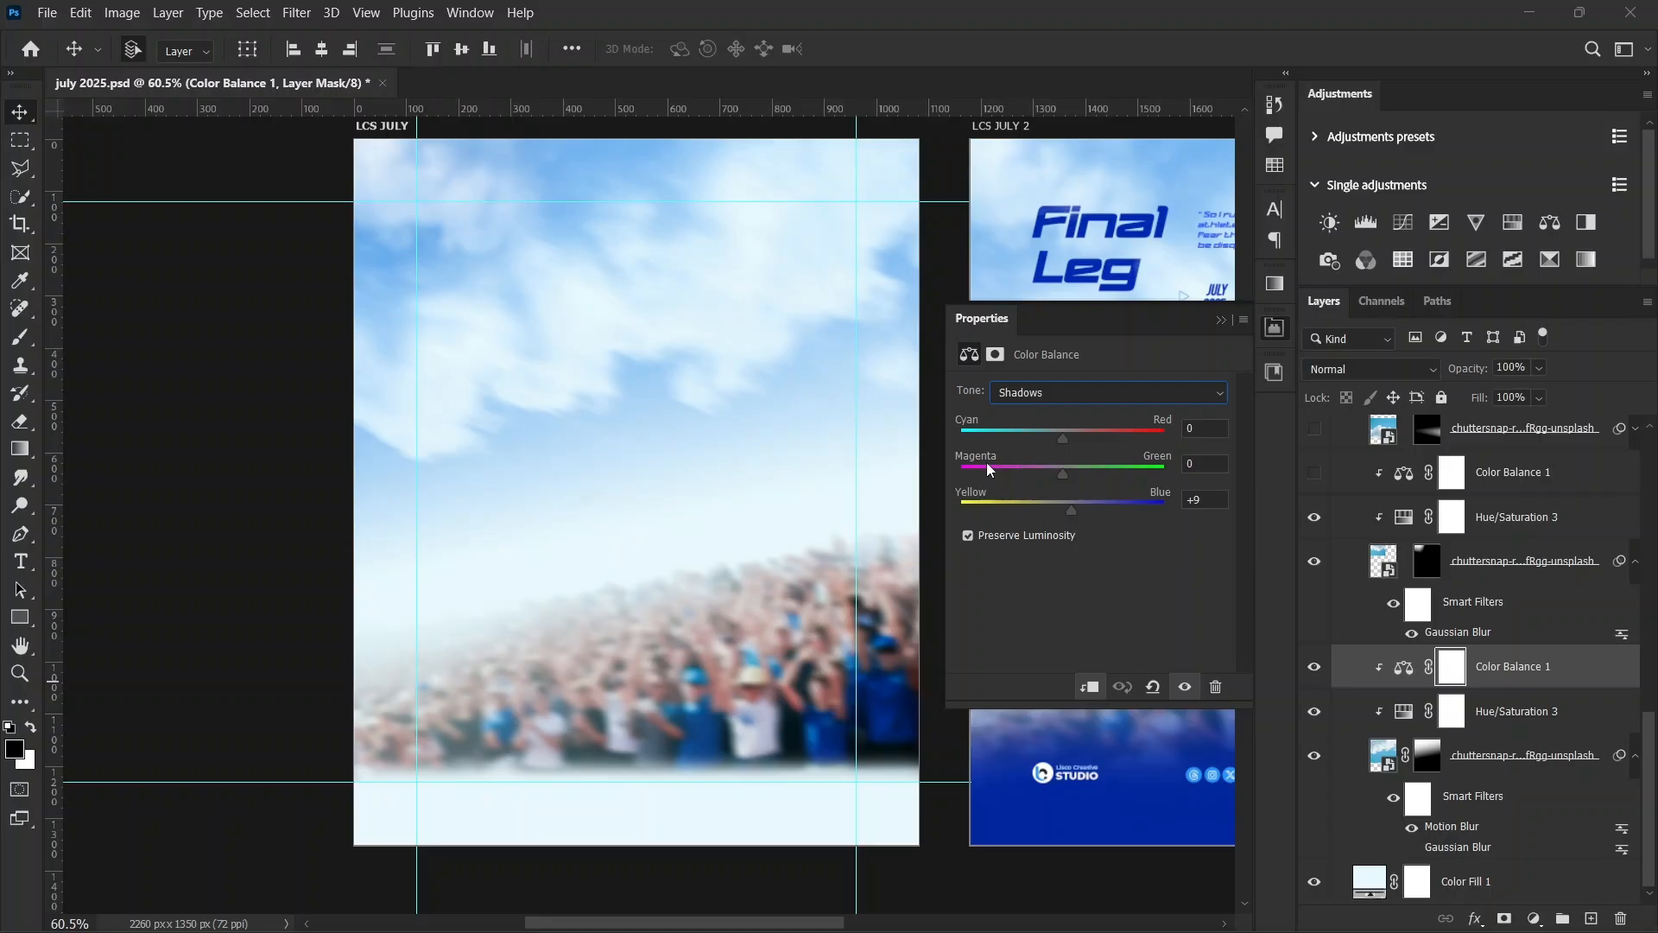
{"action": "left_click", "coordinate": [1131, 393]}
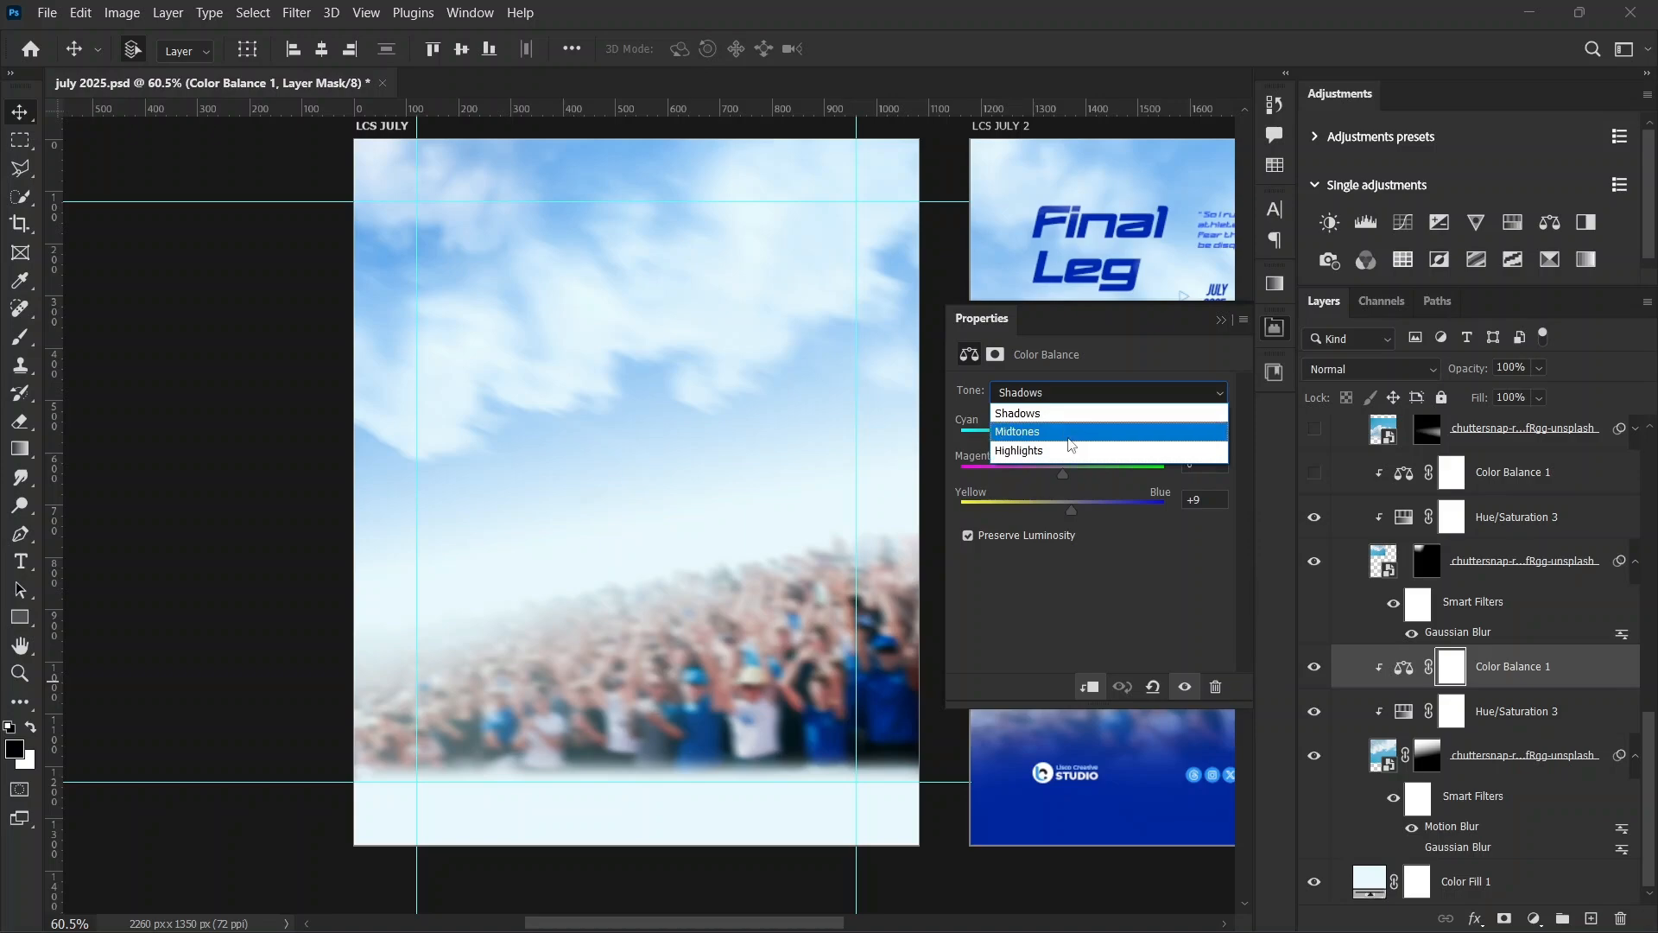
{"action": "left_click", "coordinate": [1069, 451]}
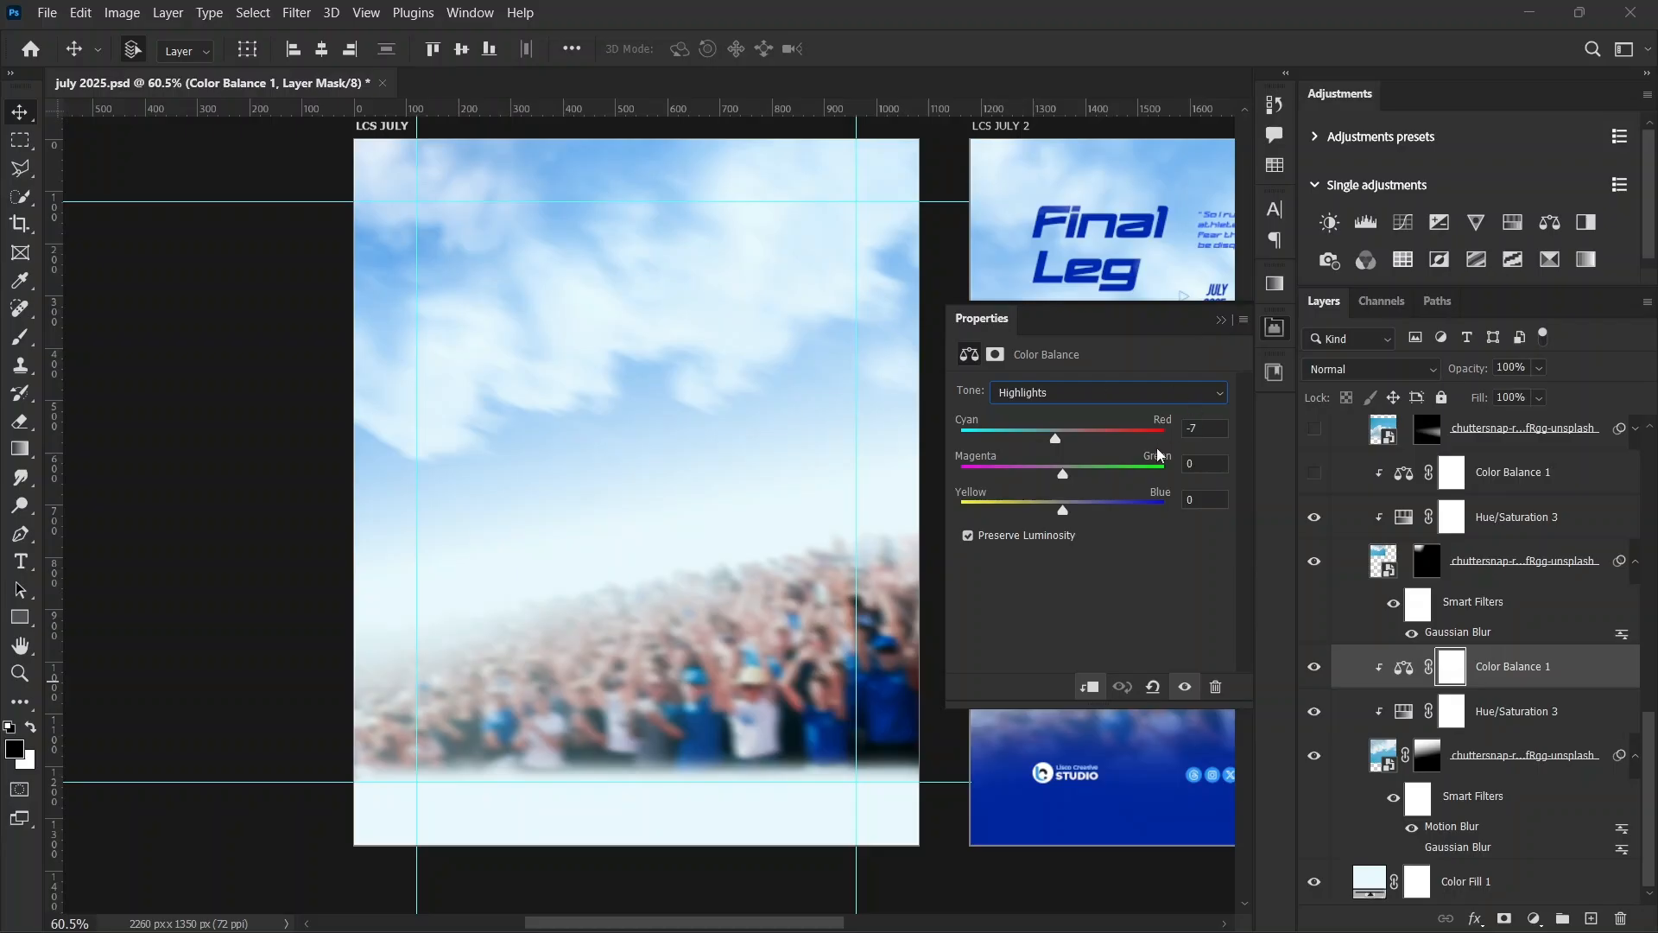
Step: Compare the lowest cloud layer with and without its Color Balance 1 adjustment, leave it on, and close its settings
{"action": "left_click", "coordinate": [1315, 667]}
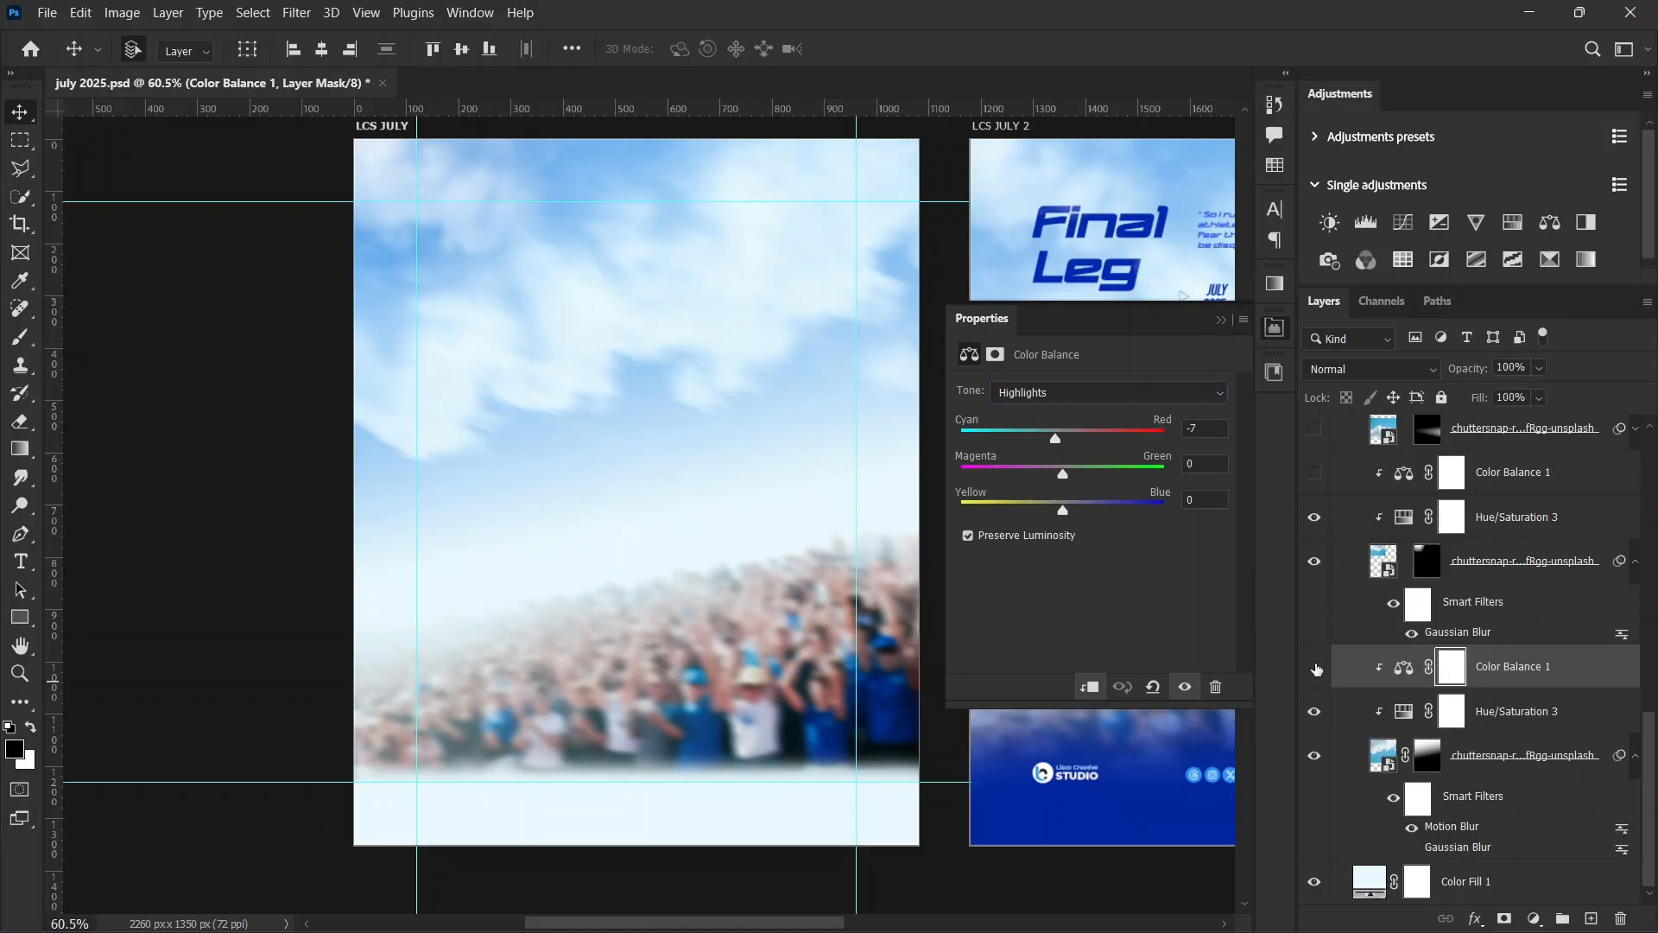
{"action": "left_click", "coordinate": [1315, 667]}
{"action": "left_click", "coordinate": [1314, 667]}
{"action": "left_click", "coordinate": [1315, 666]}
{"action": "left_click", "coordinate": [1221, 319]}
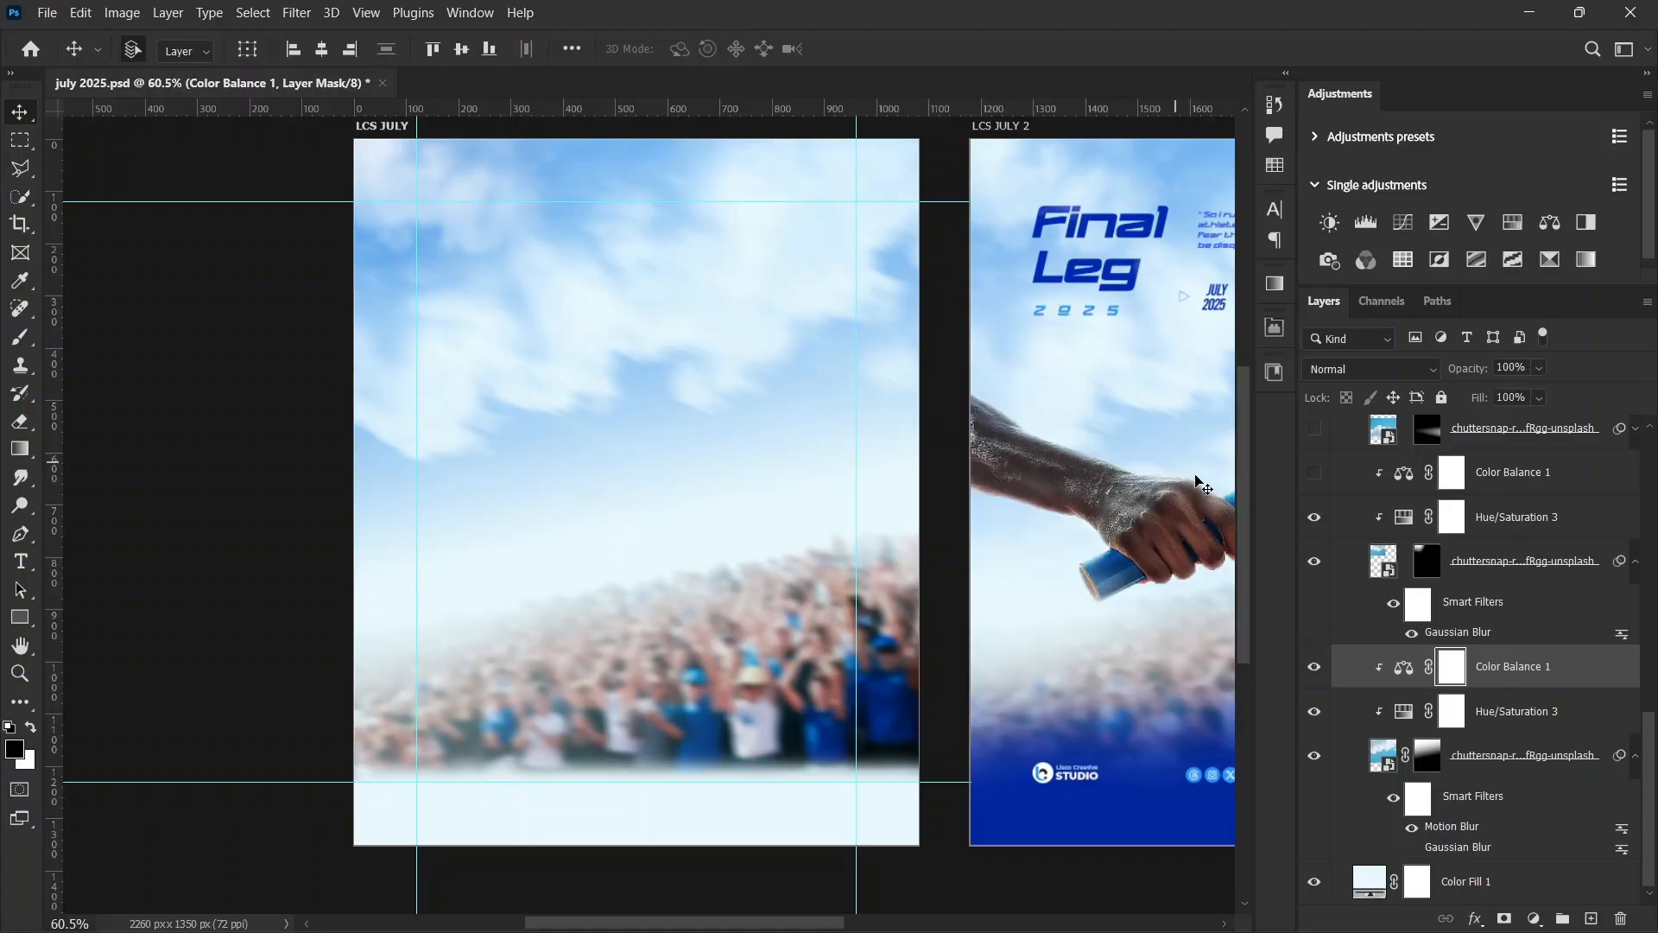
Step: Preview the second chuttersnap cloud layer on and off, select it, and turn on the Color Balance 1 adjustment clipped to it
{"action": "left_click", "coordinate": [1314, 563]}
{"action": "left_click", "coordinate": [1315, 563]}
{"action": "left_click", "coordinate": [1314, 563]}
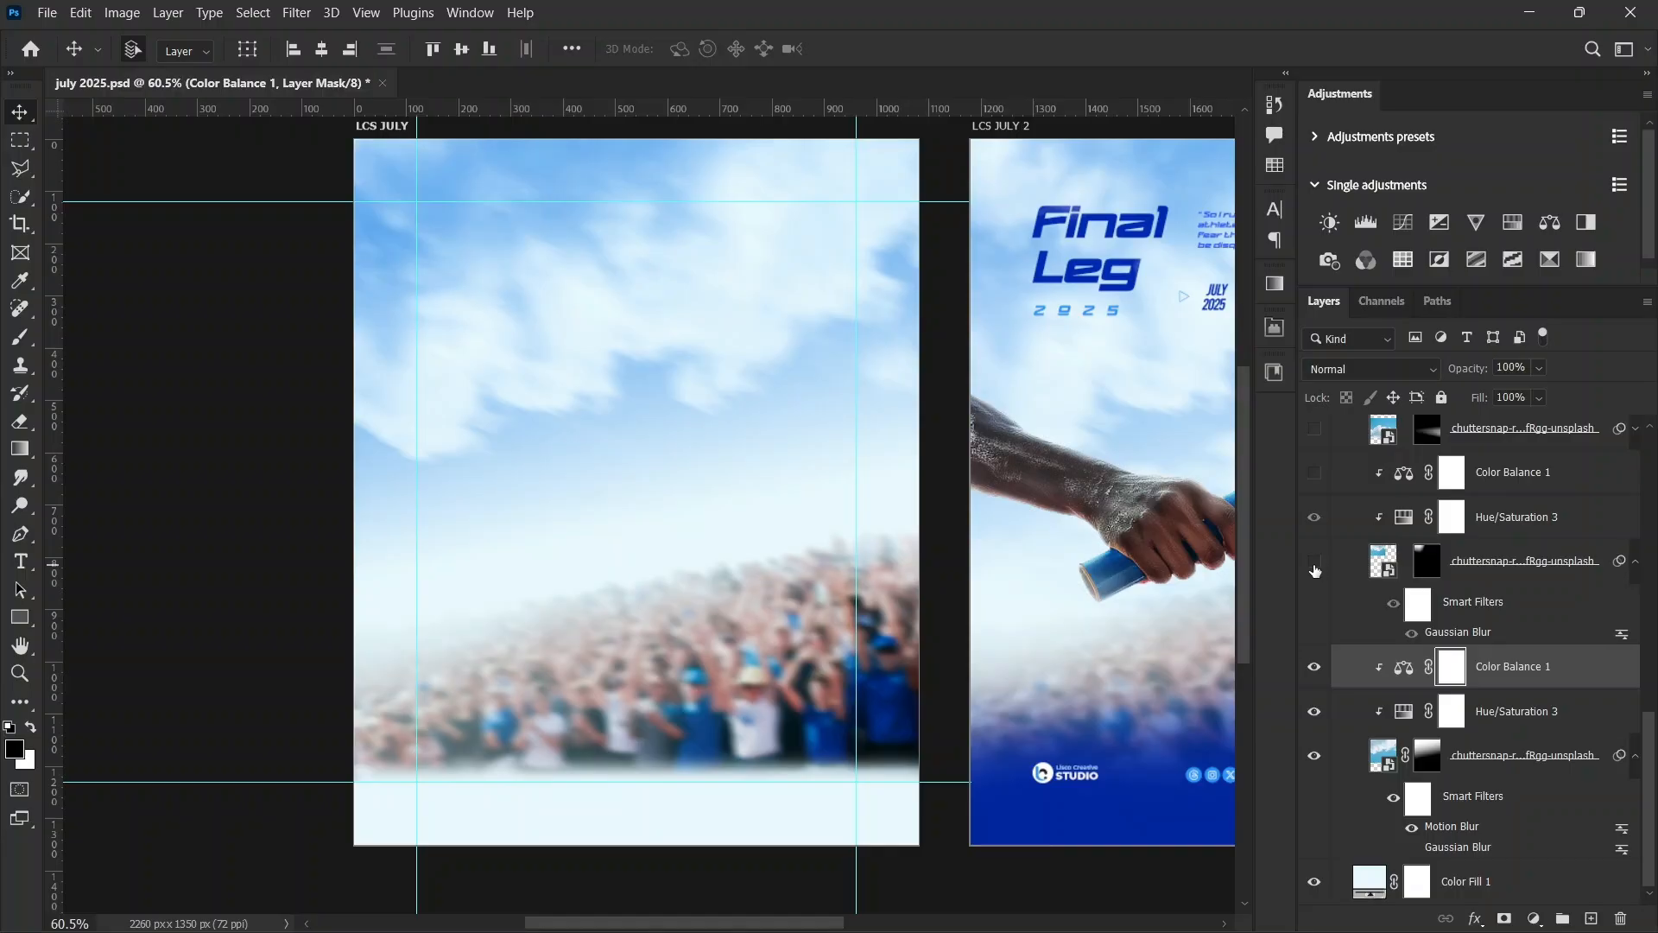
{"action": "left_click", "coordinate": [1314, 564]}
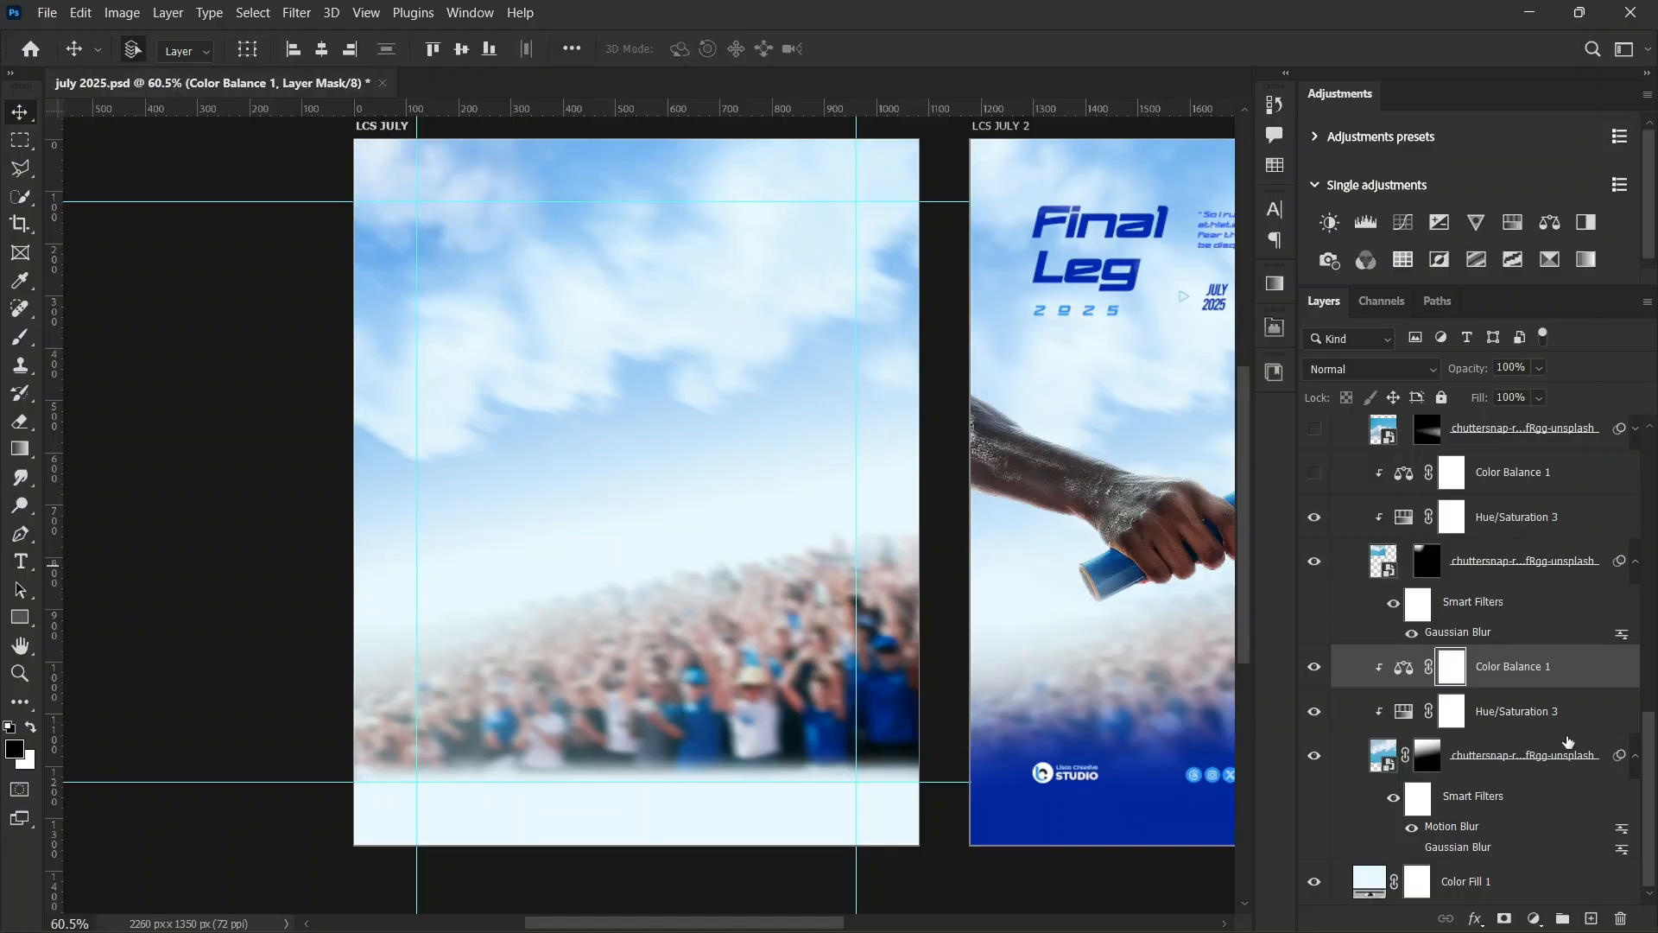
{"action": "left_click", "coordinate": [1543, 577]}
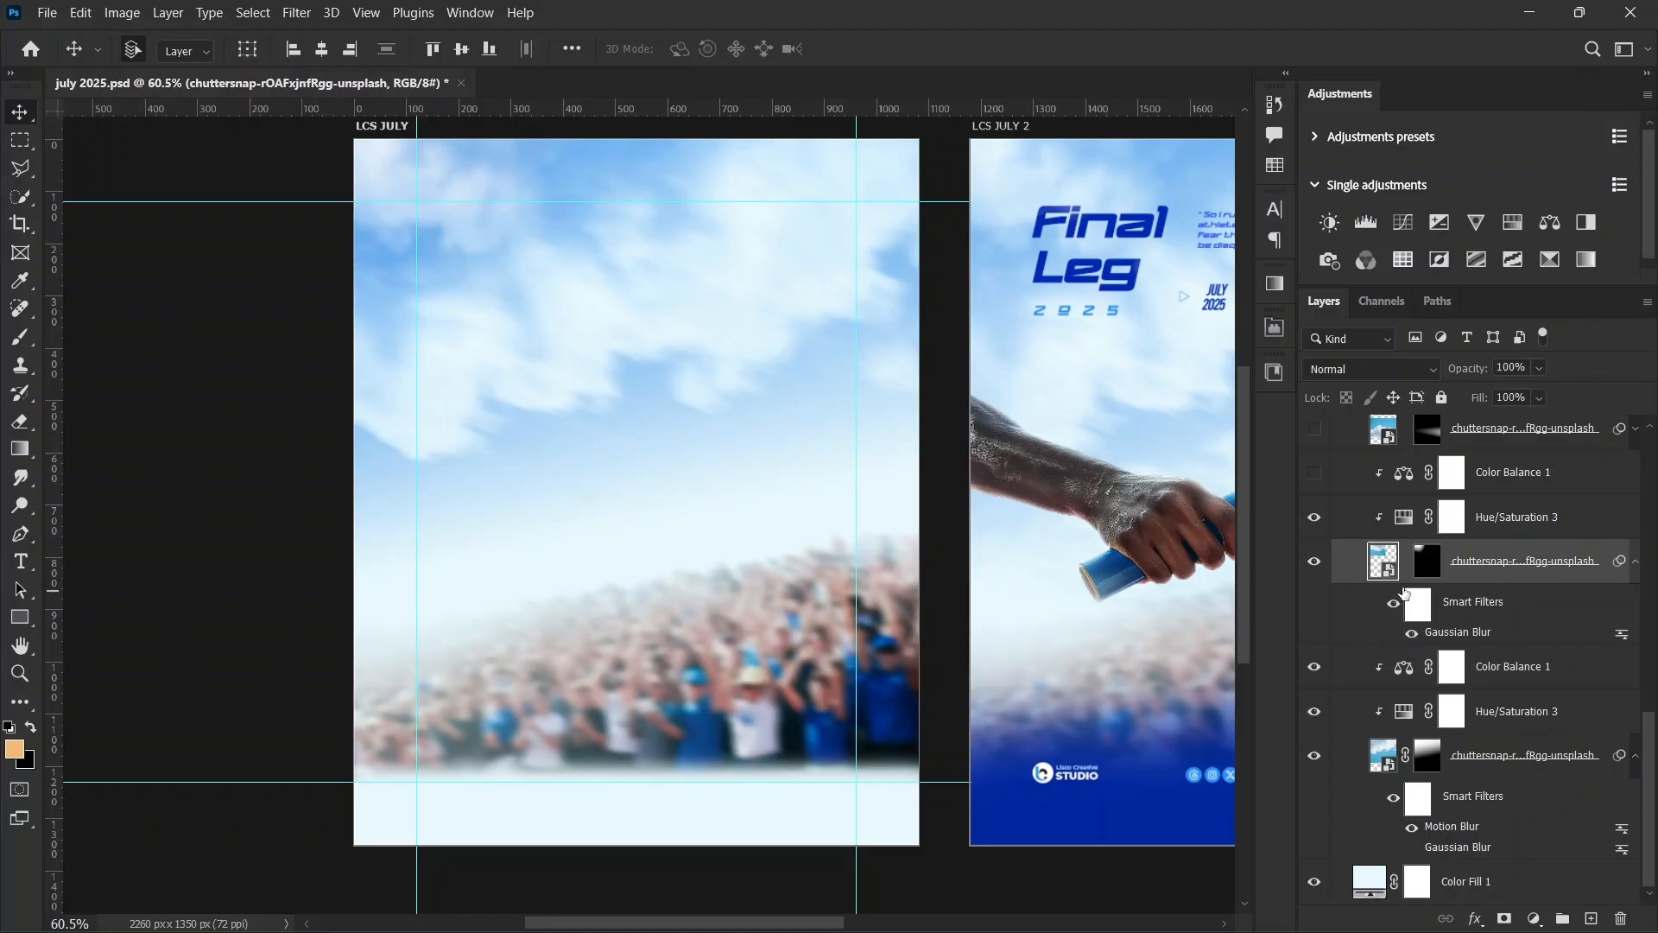
{"action": "scroll", "coordinate": [1468, 579], "scroll_direction": "up", "scroll_amount": 1}
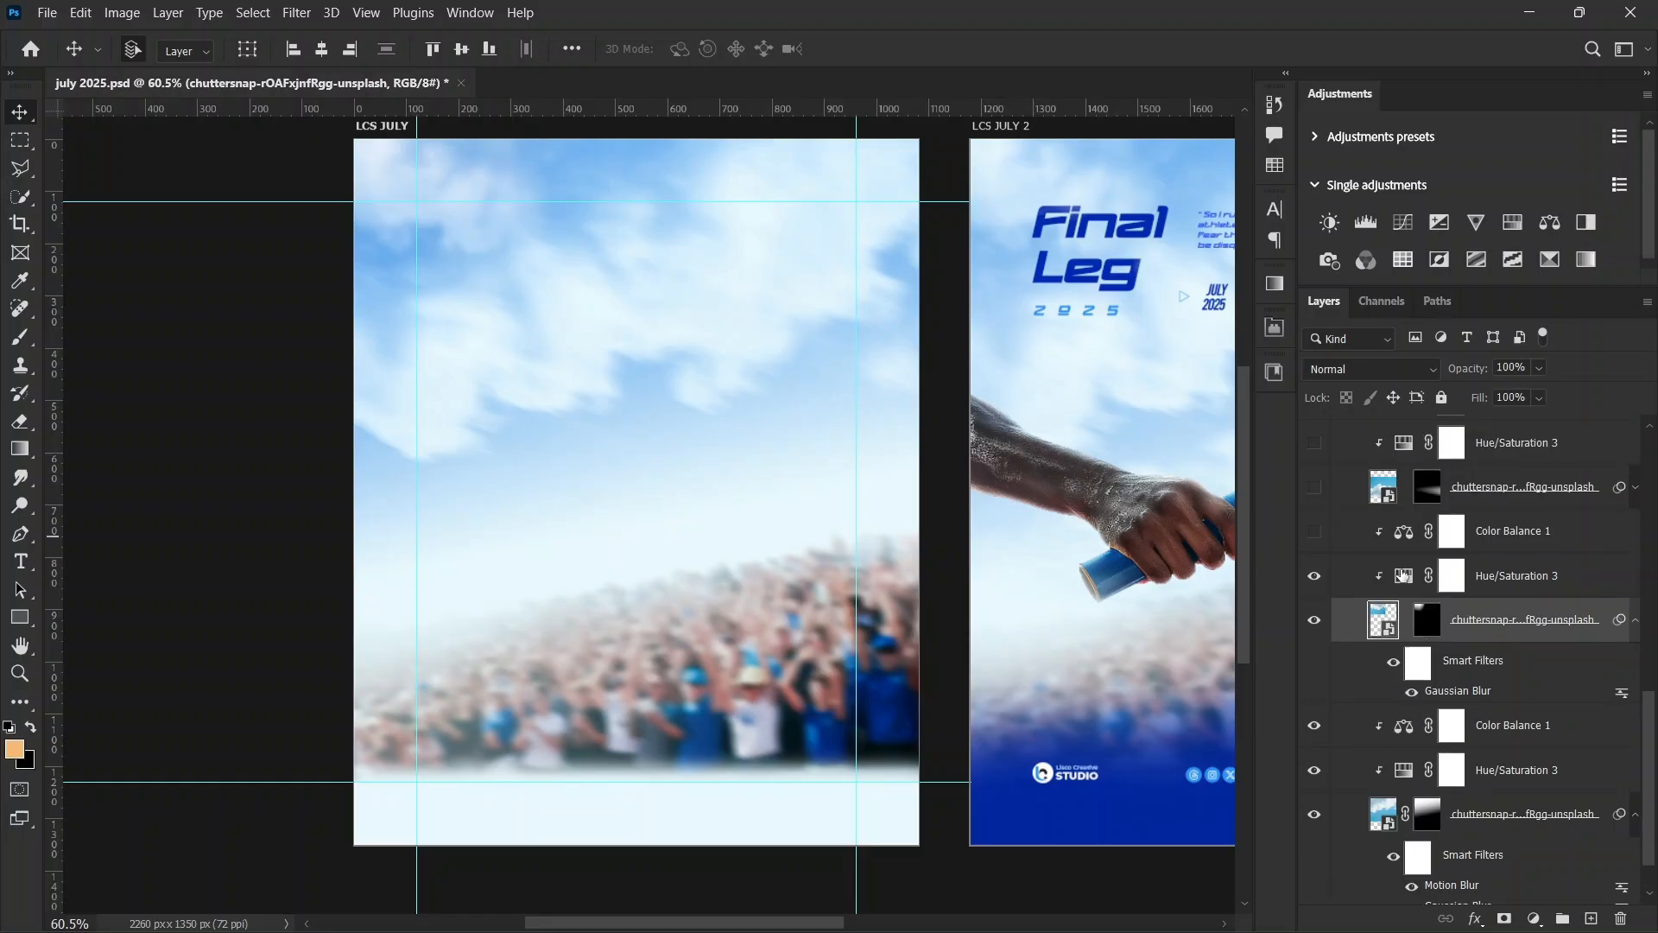
{"action": "scroll", "coordinate": [1328, 570], "scroll_direction": "up", "scroll_amount": 3}
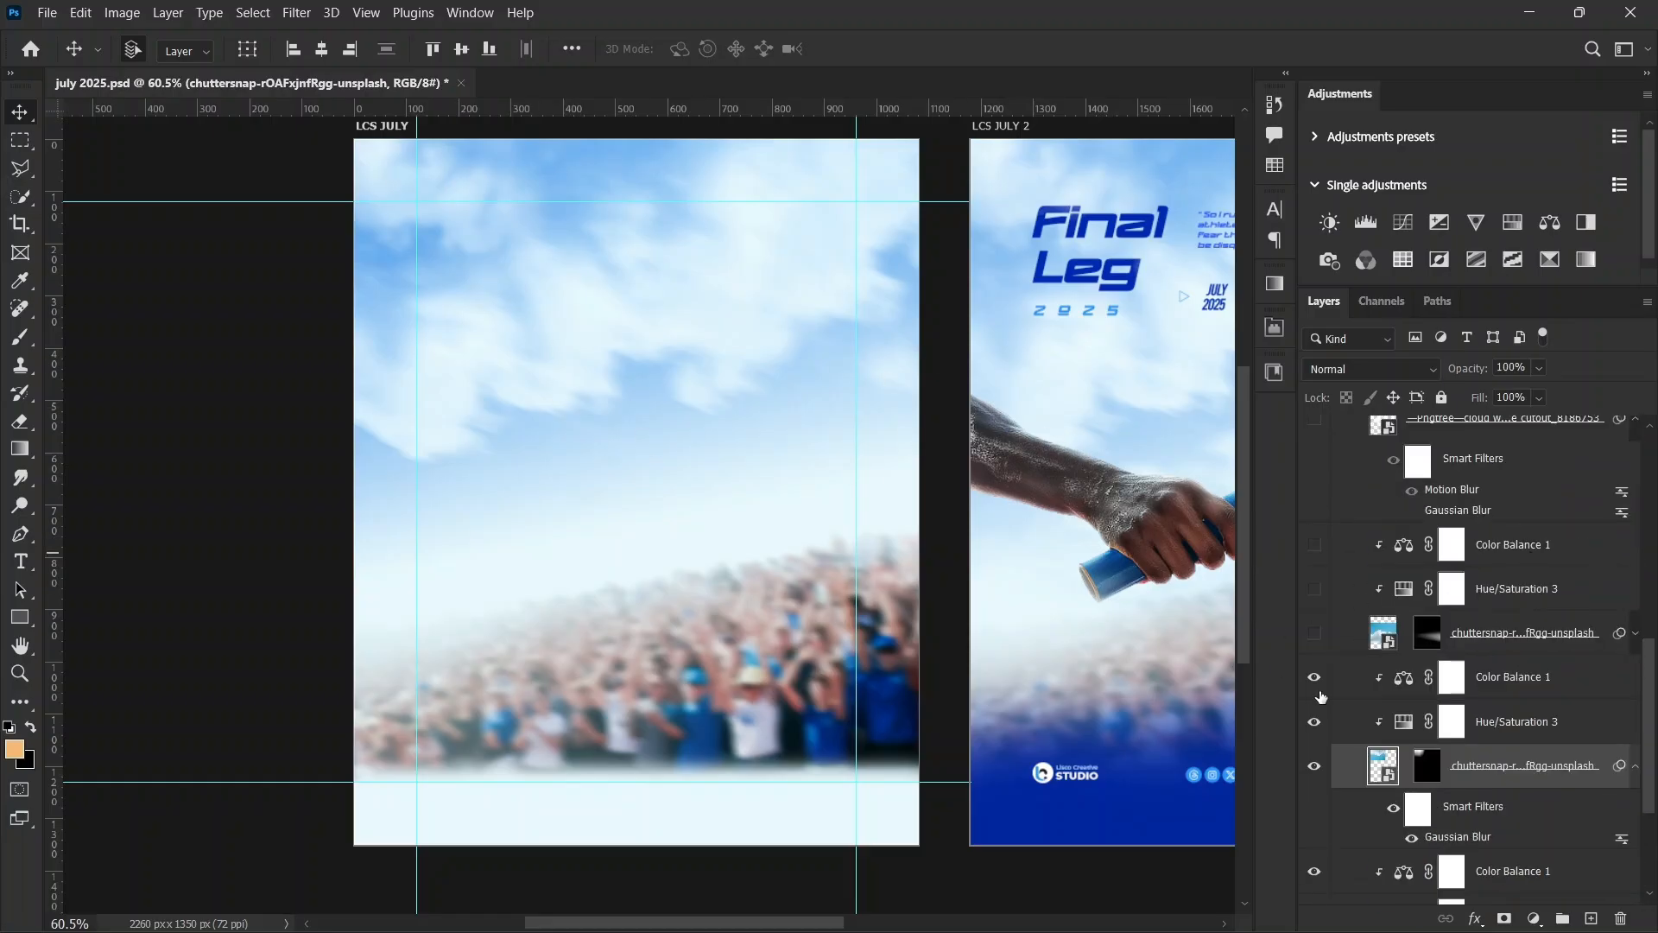
{"action": "scroll", "coordinate": [1333, 602], "scroll_direction": "up", "scroll_amount": 1}
Step: Compare the artboard with and without the third chuttersnap cloud layer, and leave that layer turned on
{"action": "left_click", "coordinate": [1313, 722]}
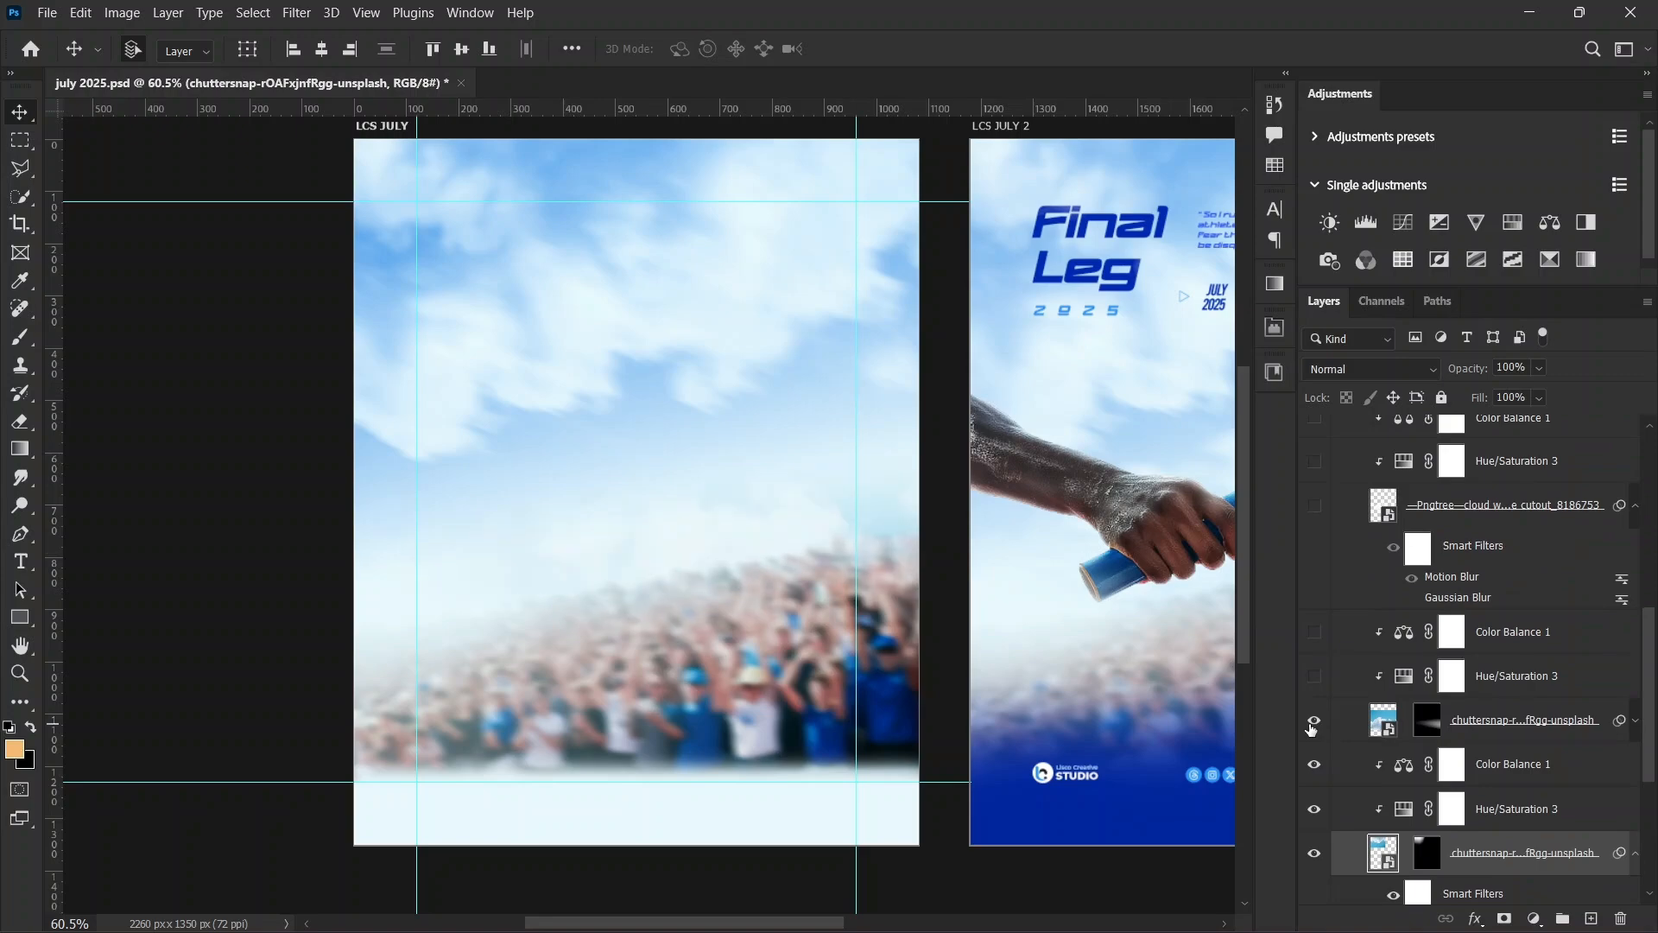
{"action": "left_click", "coordinate": [1312, 722]}
{"action": "left_click", "coordinate": [1313, 722]}
{"action": "left_click", "coordinate": [1313, 722]}
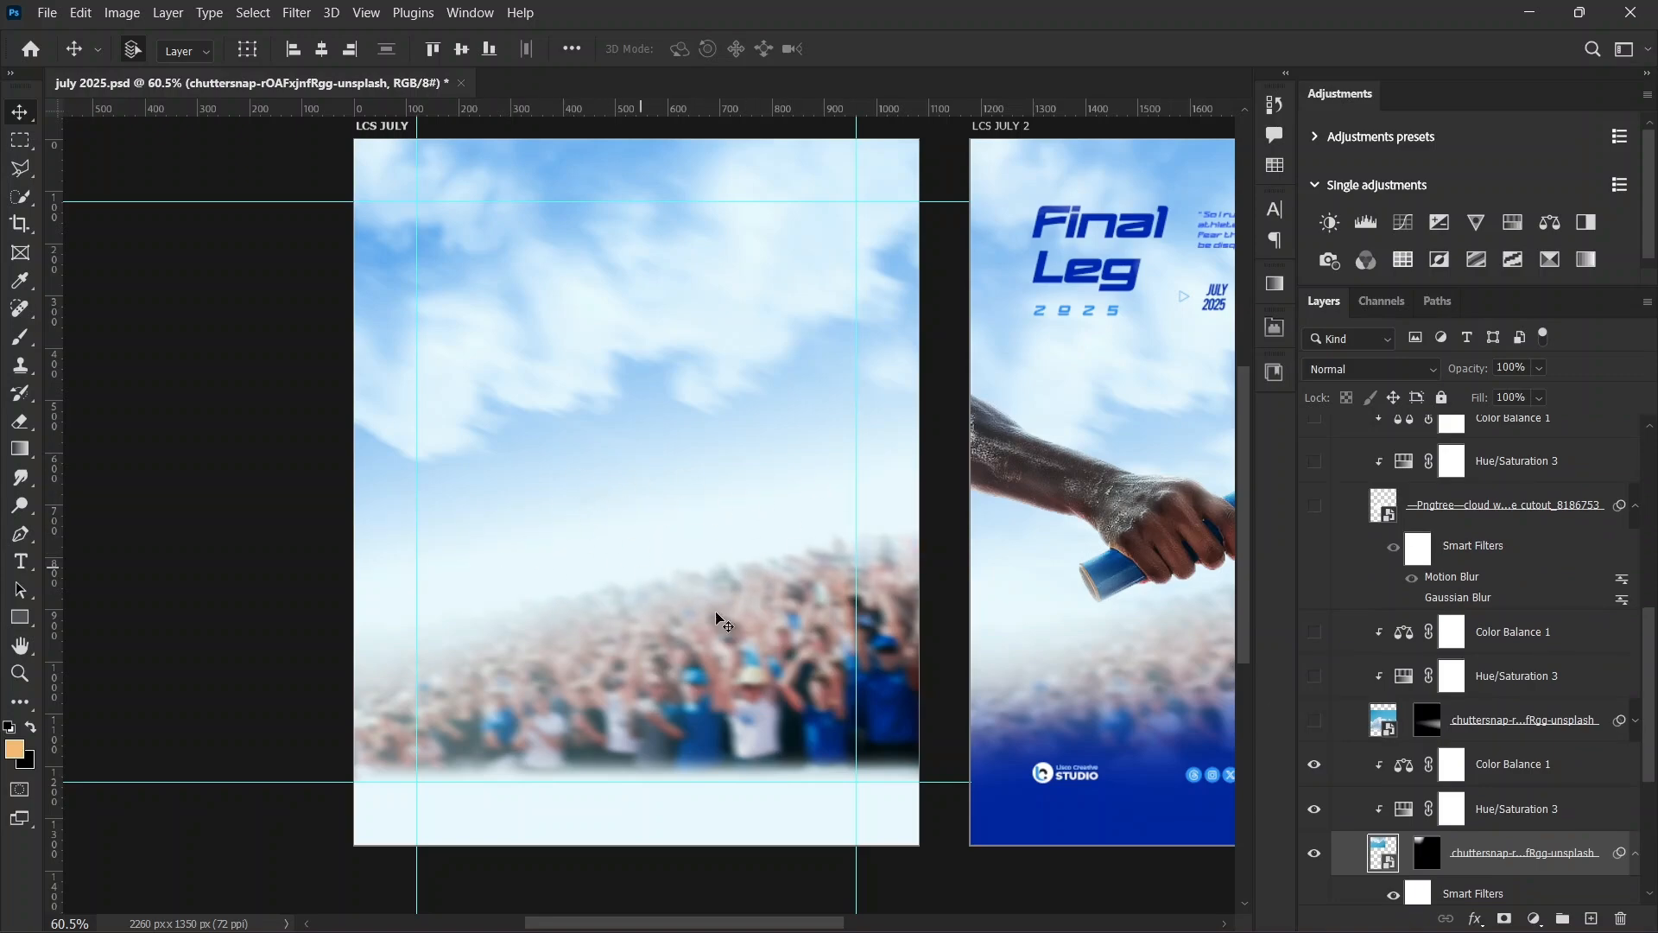
{"action": "left_click", "coordinate": [1313, 723]}
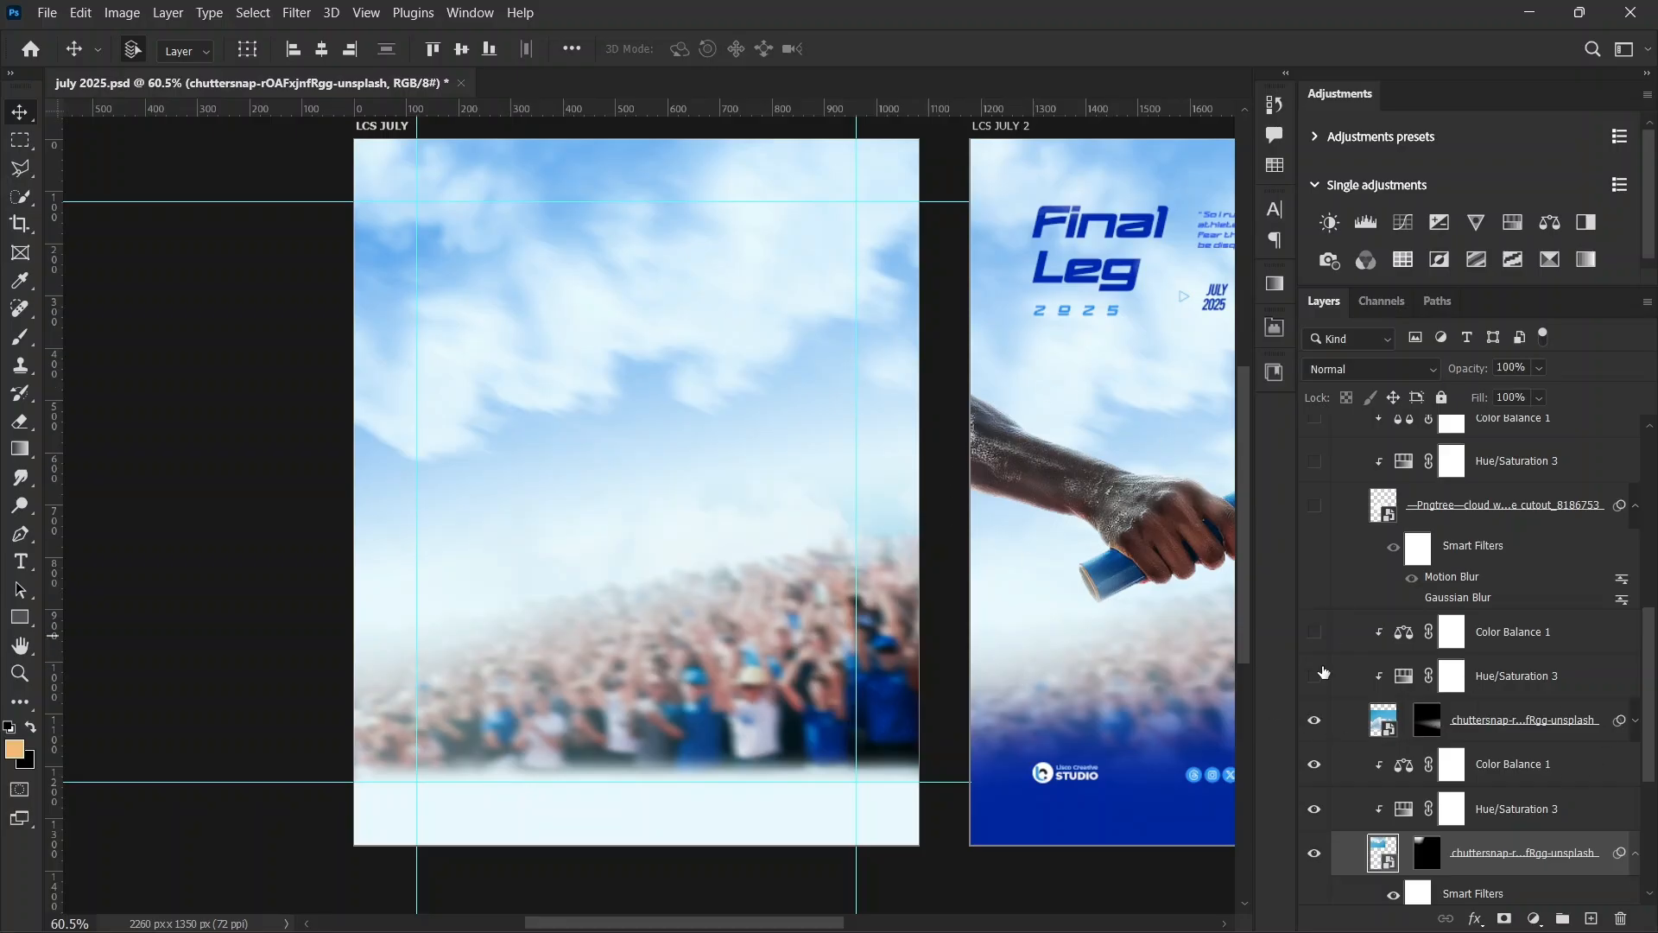
Step: Turn on the Hue/Saturation 3 and Color Balance 1 adjustments above the third chuttersnap cloud layer and select the Hue/Saturation 3 mask
{"action": "left_click", "coordinate": [1314, 676]}
{"action": "left_click", "coordinate": [1315, 633]}
{"action": "scroll", "coordinate": [1569, 704], "scroll_direction": "down", "scroll_amount": 2}
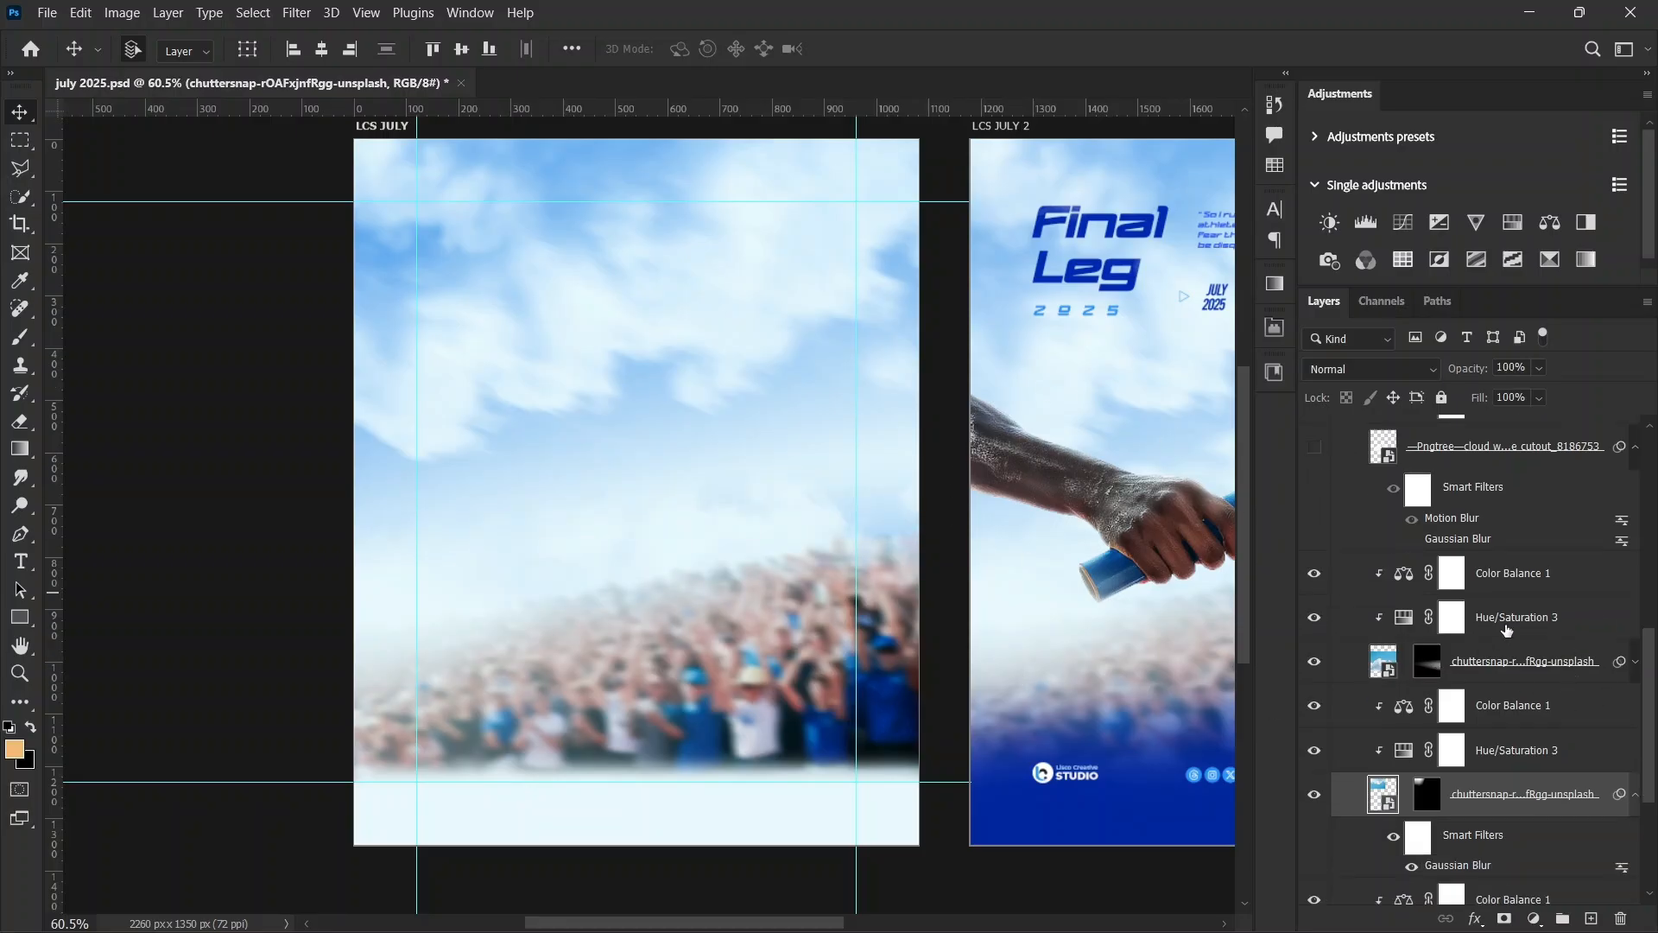
{"action": "left_click", "coordinate": [1452, 616]}
{"action": "scroll", "coordinate": [1185, 602], "scroll_direction": "up", "scroll_amount": 1}
{"action": "scroll", "coordinate": [1190, 604], "scroll_direction": "up", "scroll_amount": 1}
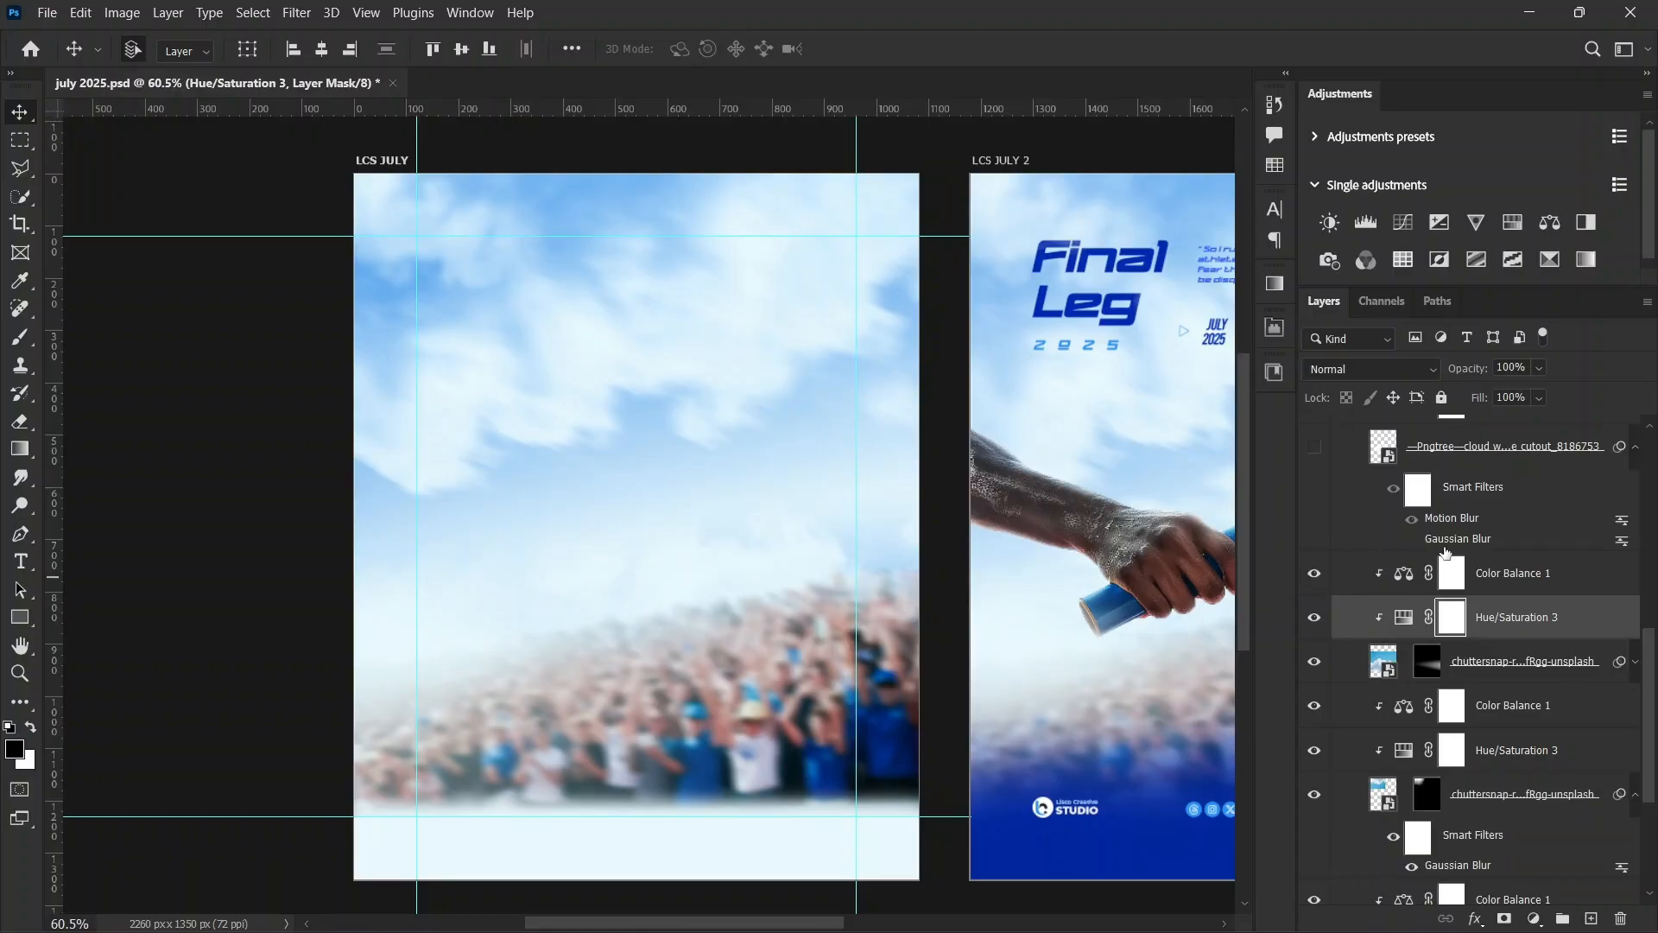
{"action": "scroll", "coordinate": [1318, 553], "scroll_direction": "up", "scroll_amount": 2}
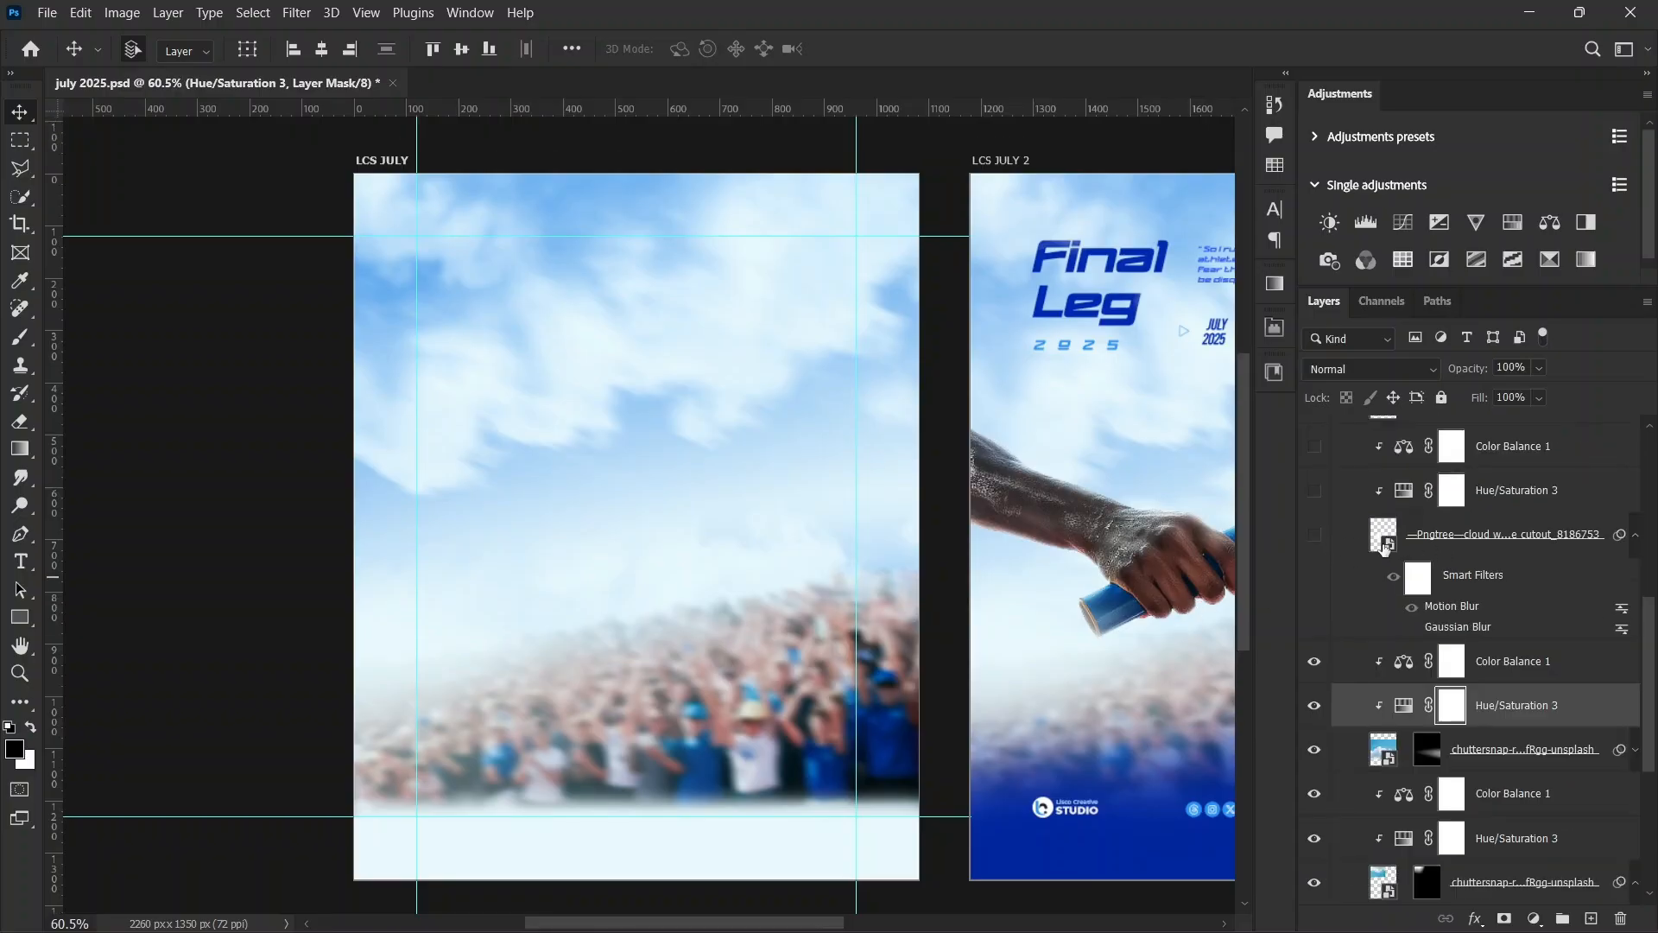
Step: Turn on and select the Pngtree cloud cutout layer, and compare it with its smart filters off and on
{"action": "left_click", "coordinate": [1314, 536]}
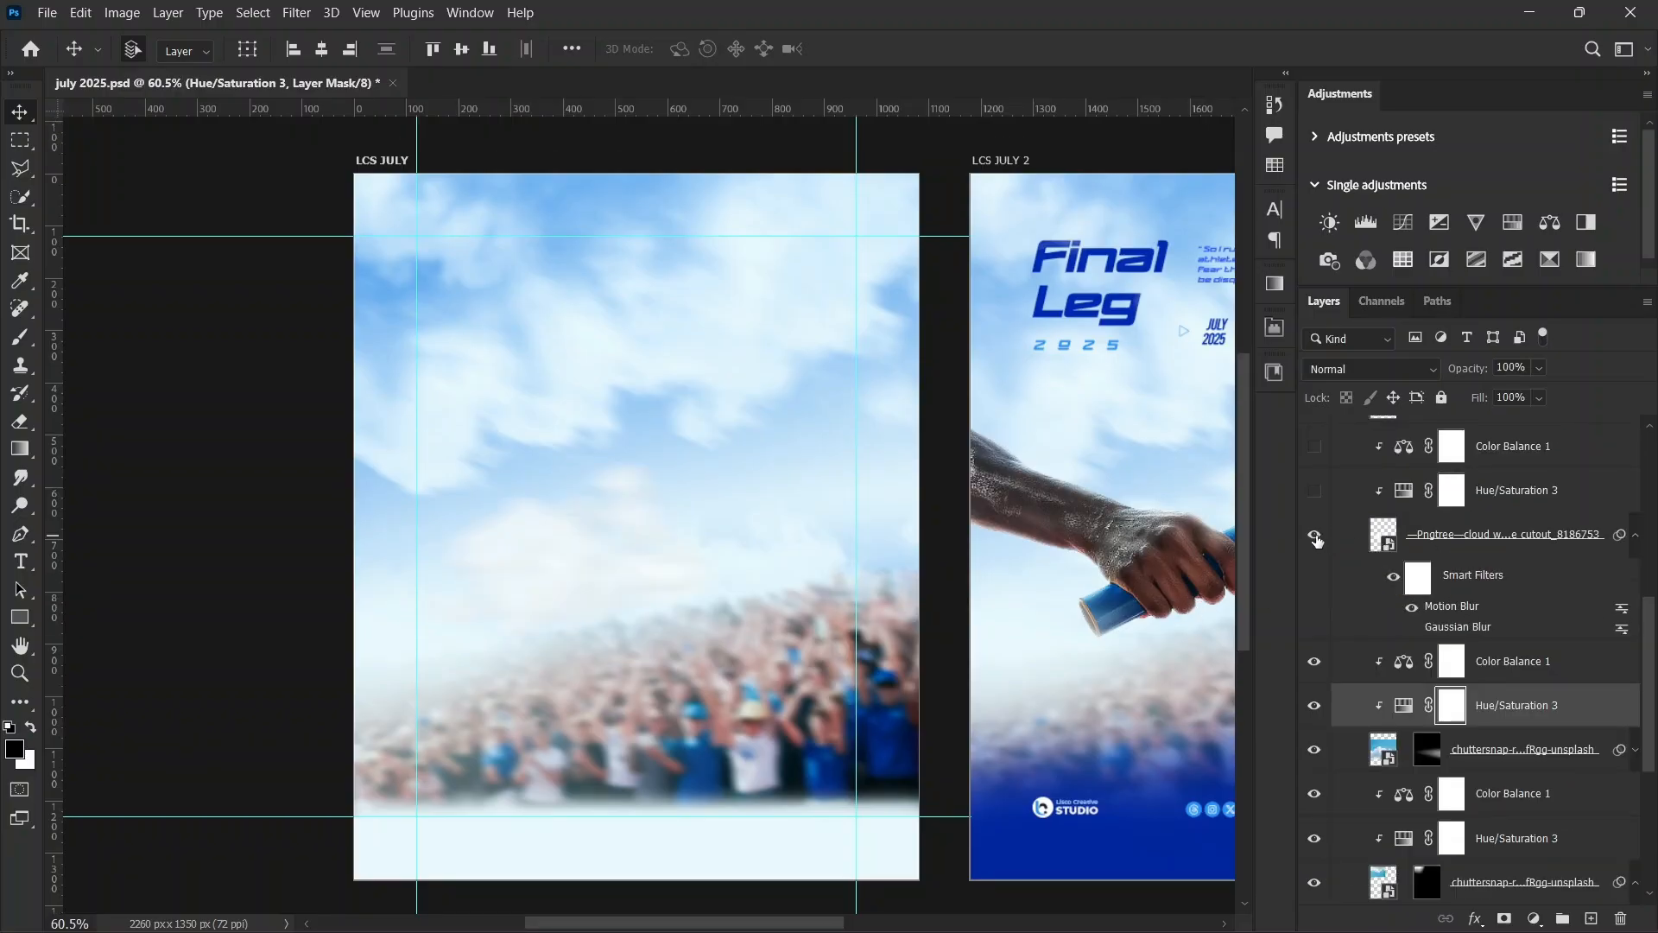
{"action": "left_click", "coordinate": [1456, 553]}
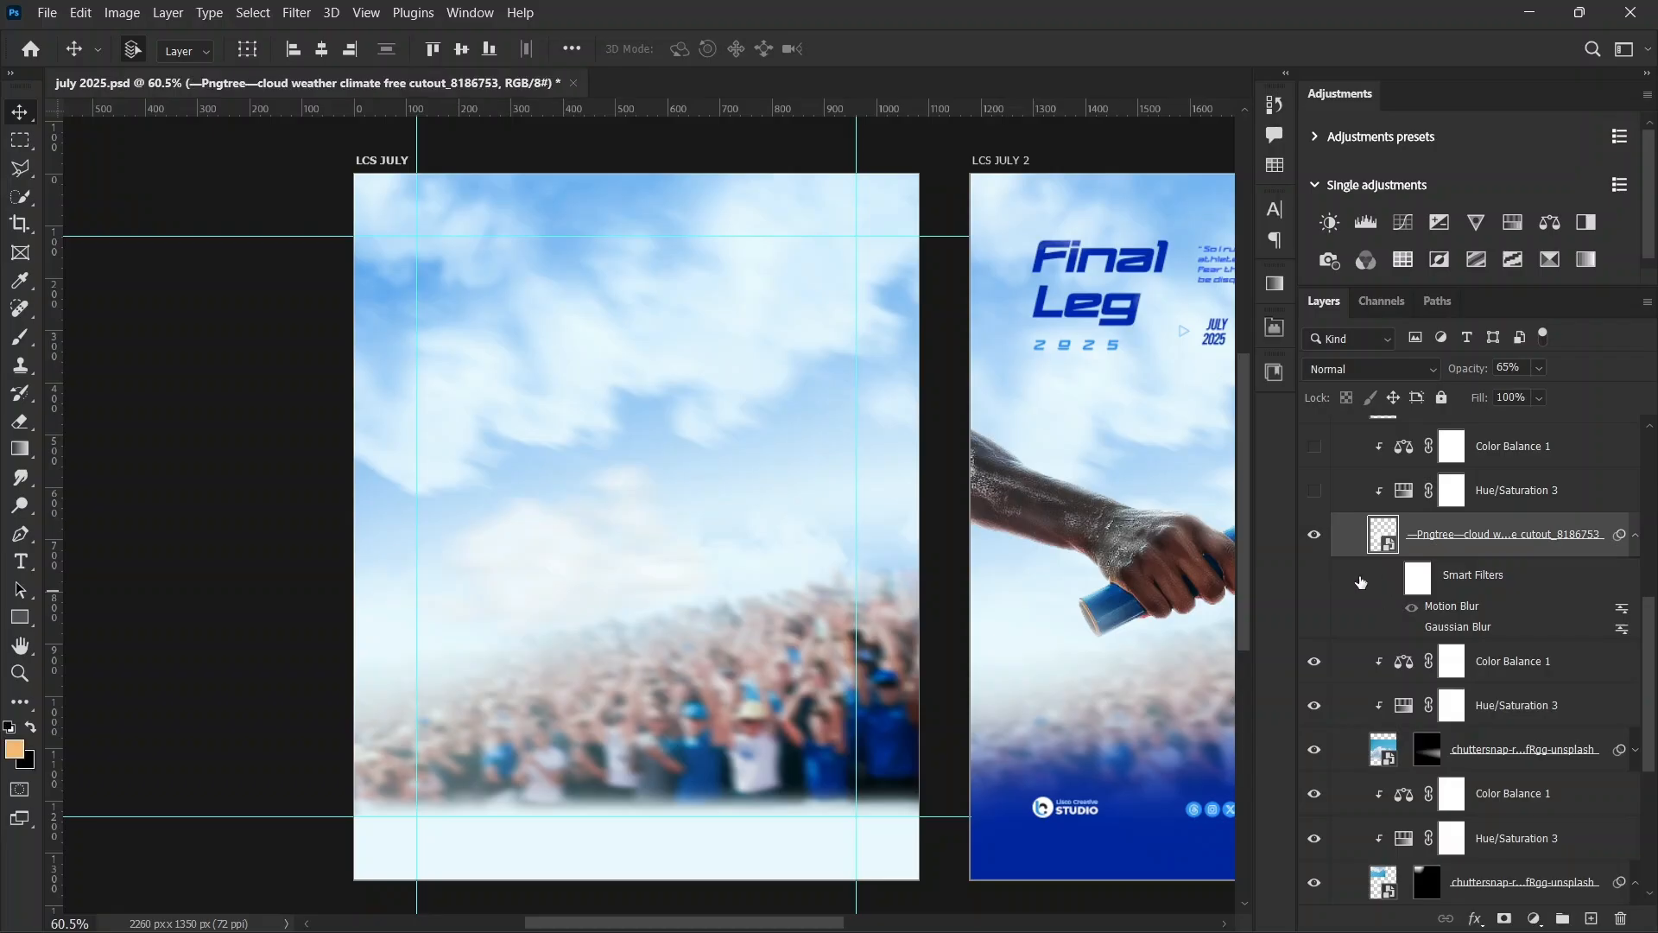
{"action": "left_click_drag", "start_coordinate": [508, 570], "coordinate": [587, 514]}
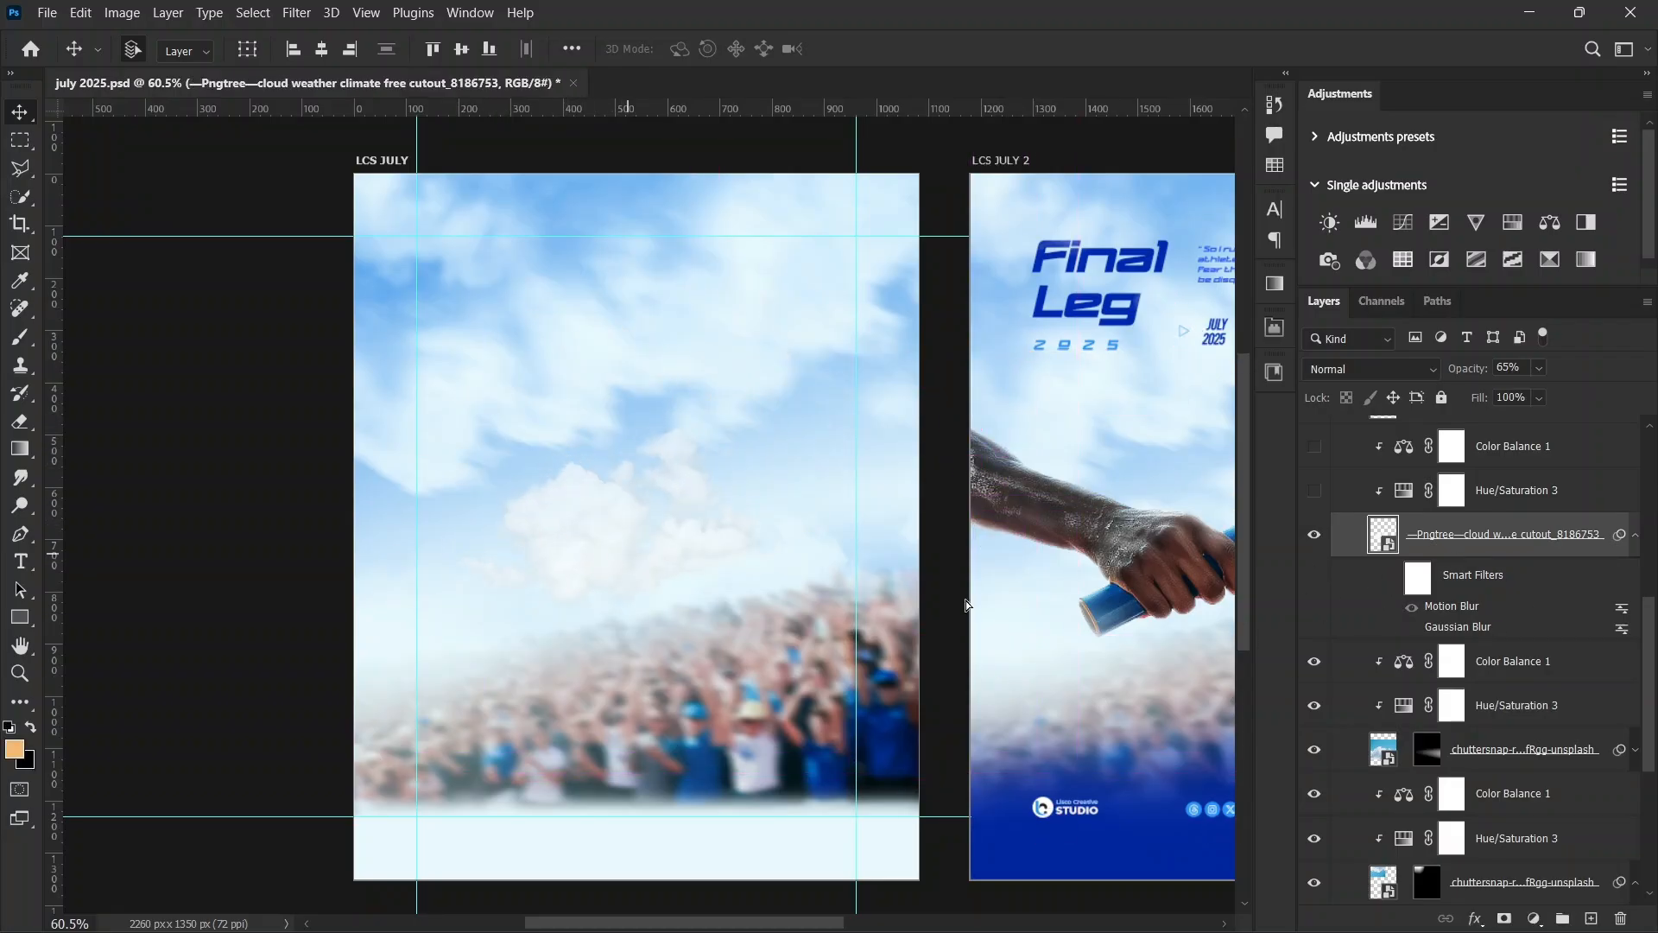
{"action": "left_click", "coordinate": [1393, 576]}
{"action": "left_click", "coordinate": [1394, 575]}
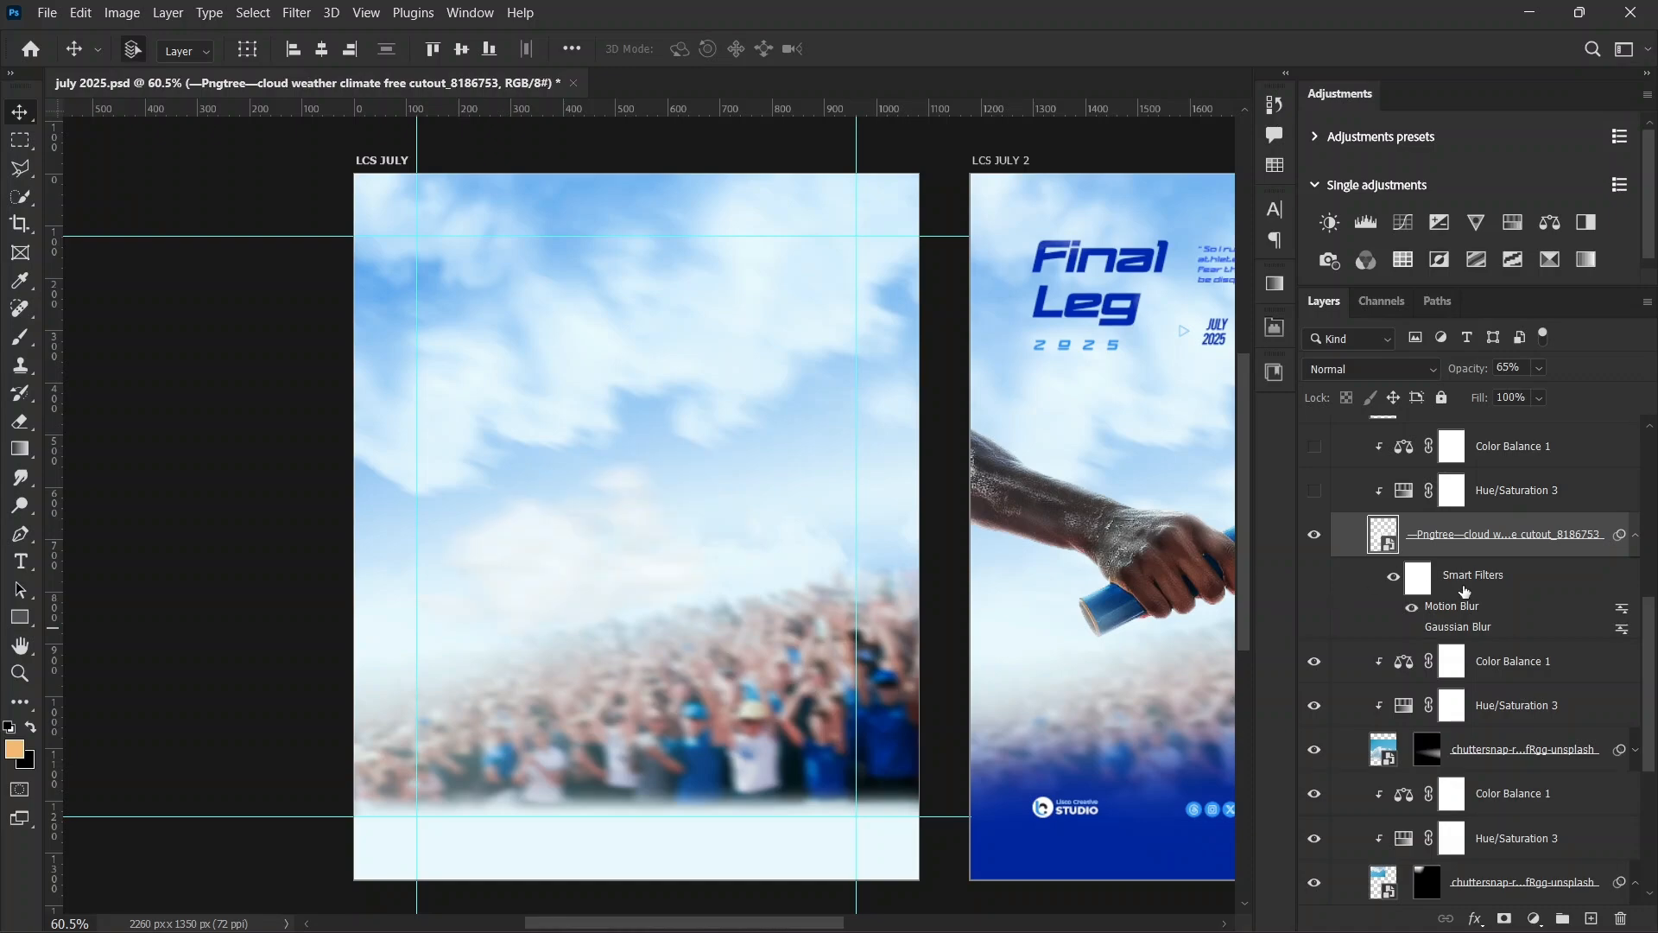
Step: Turn on Hue/Saturation 3 and Color Balance 1 above the Pngtree cloud layer, and turn on Layer 5 in the CLOUD BEHIND group
{"action": "scroll", "coordinate": [1464, 591], "scroll_direction": "up", "scroll_amount": 2}
{"action": "left_click", "coordinate": [1315, 577]}
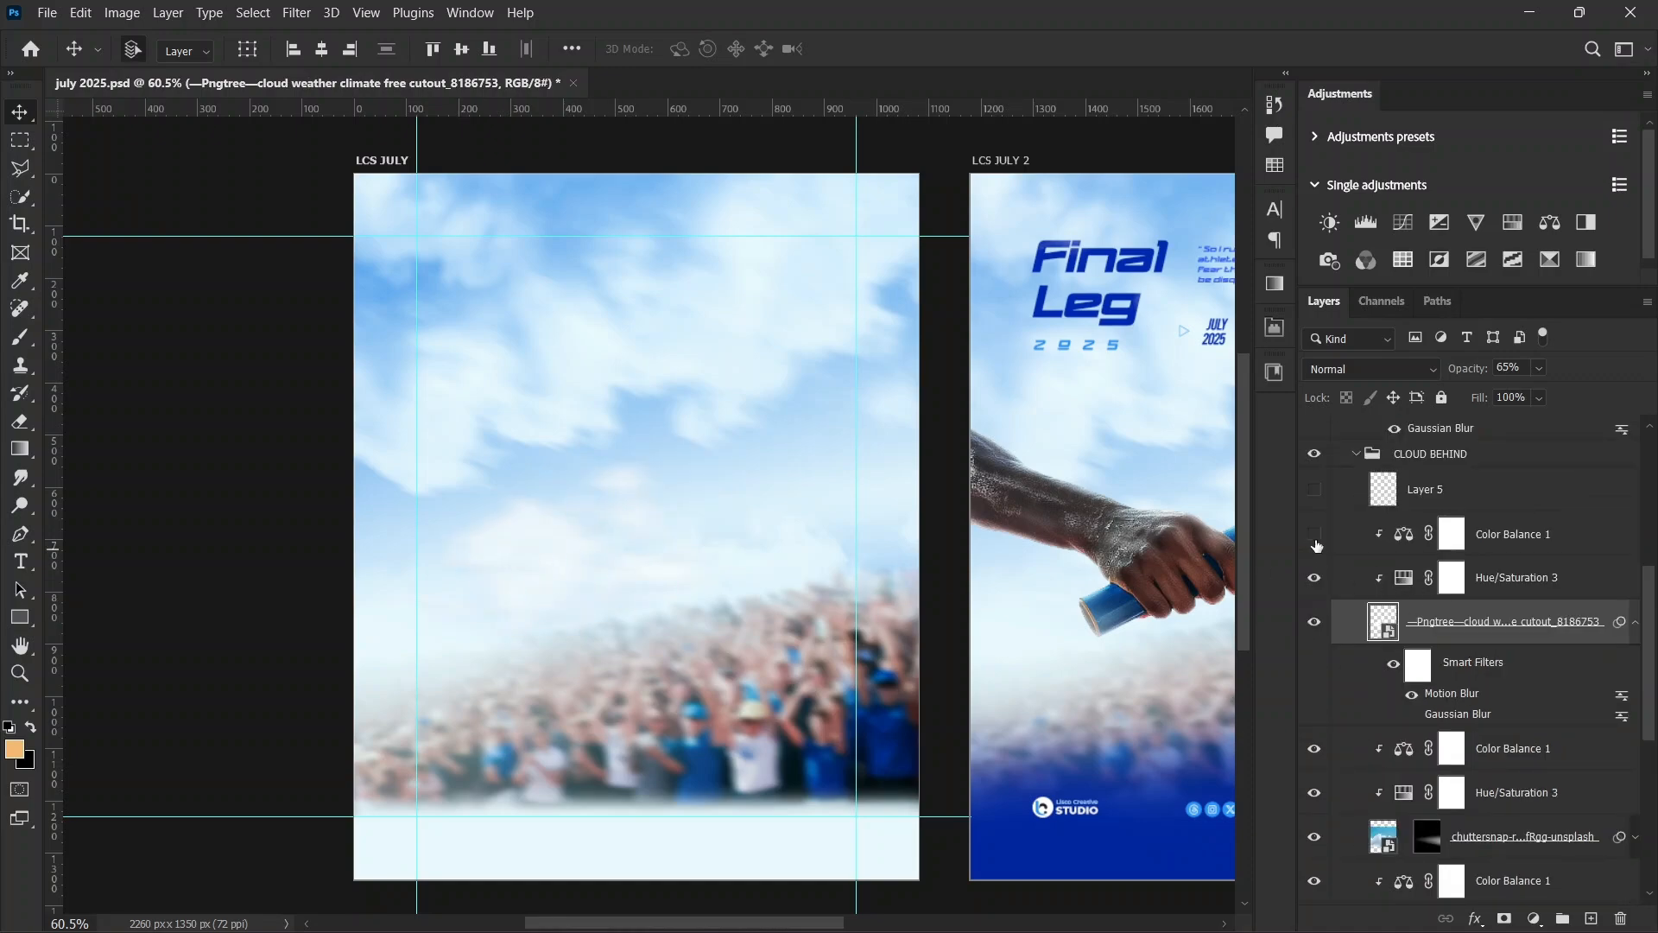
{"action": "scroll", "coordinate": [1516, 601], "scroll_direction": "up", "scroll_amount": 1}
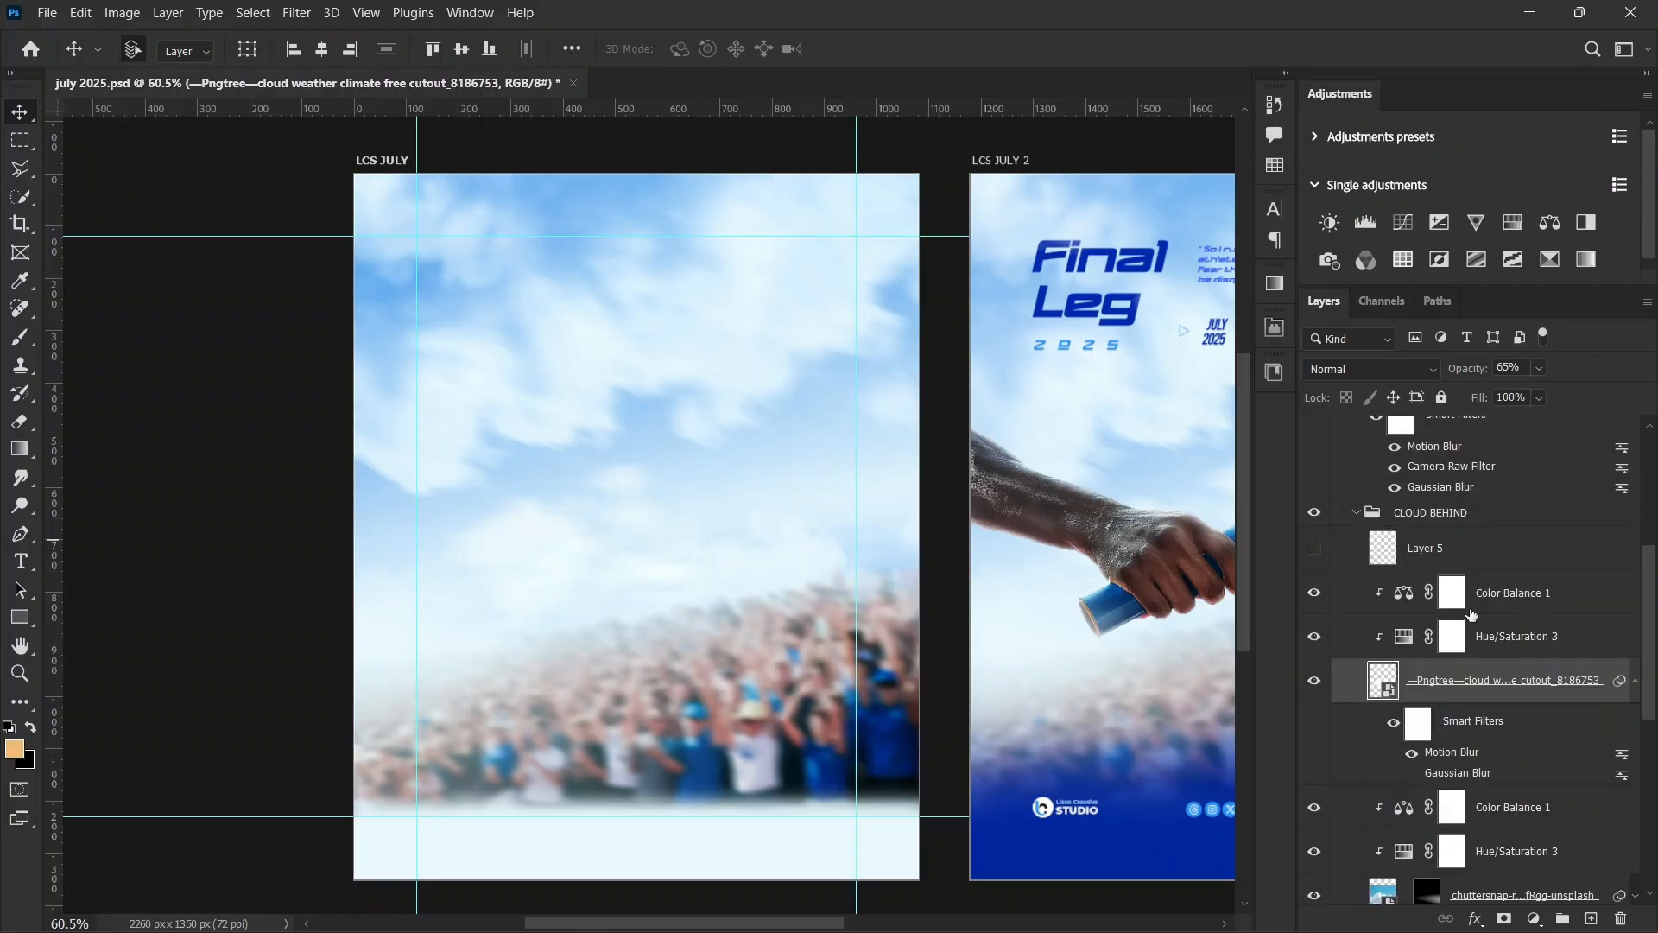
{"action": "left_click", "coordinate": [1313, 553]}
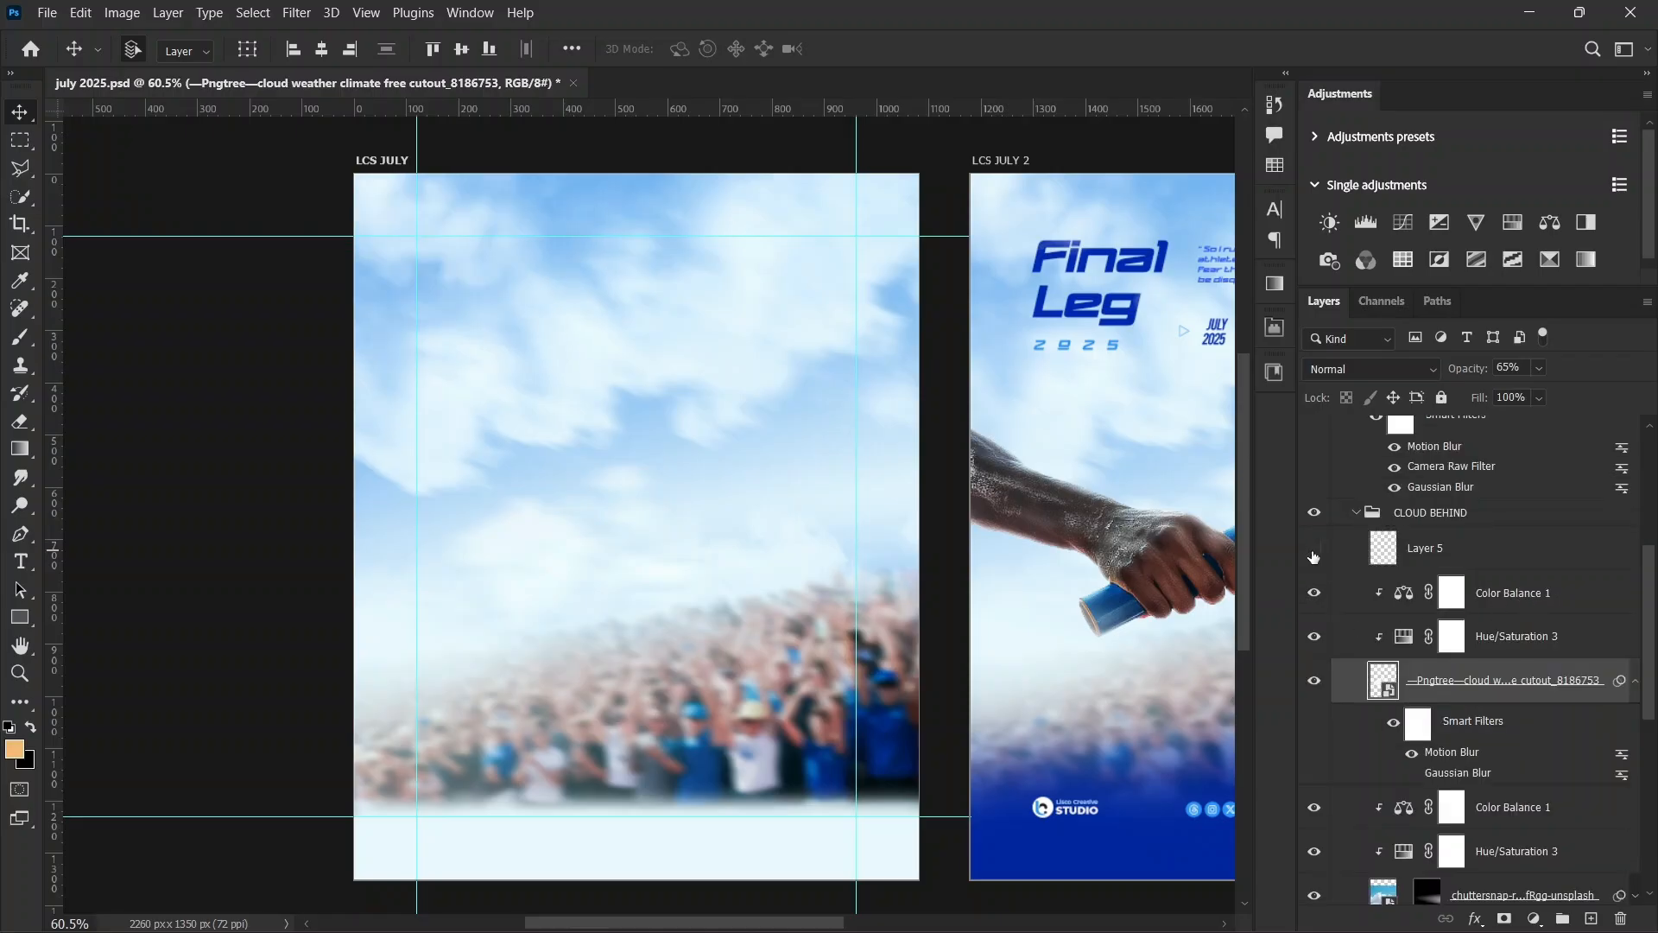
{"action": "left_click", "coordinate": [1314, 553]}
{"action": "left_click", "coordinate": [1314, 553]}
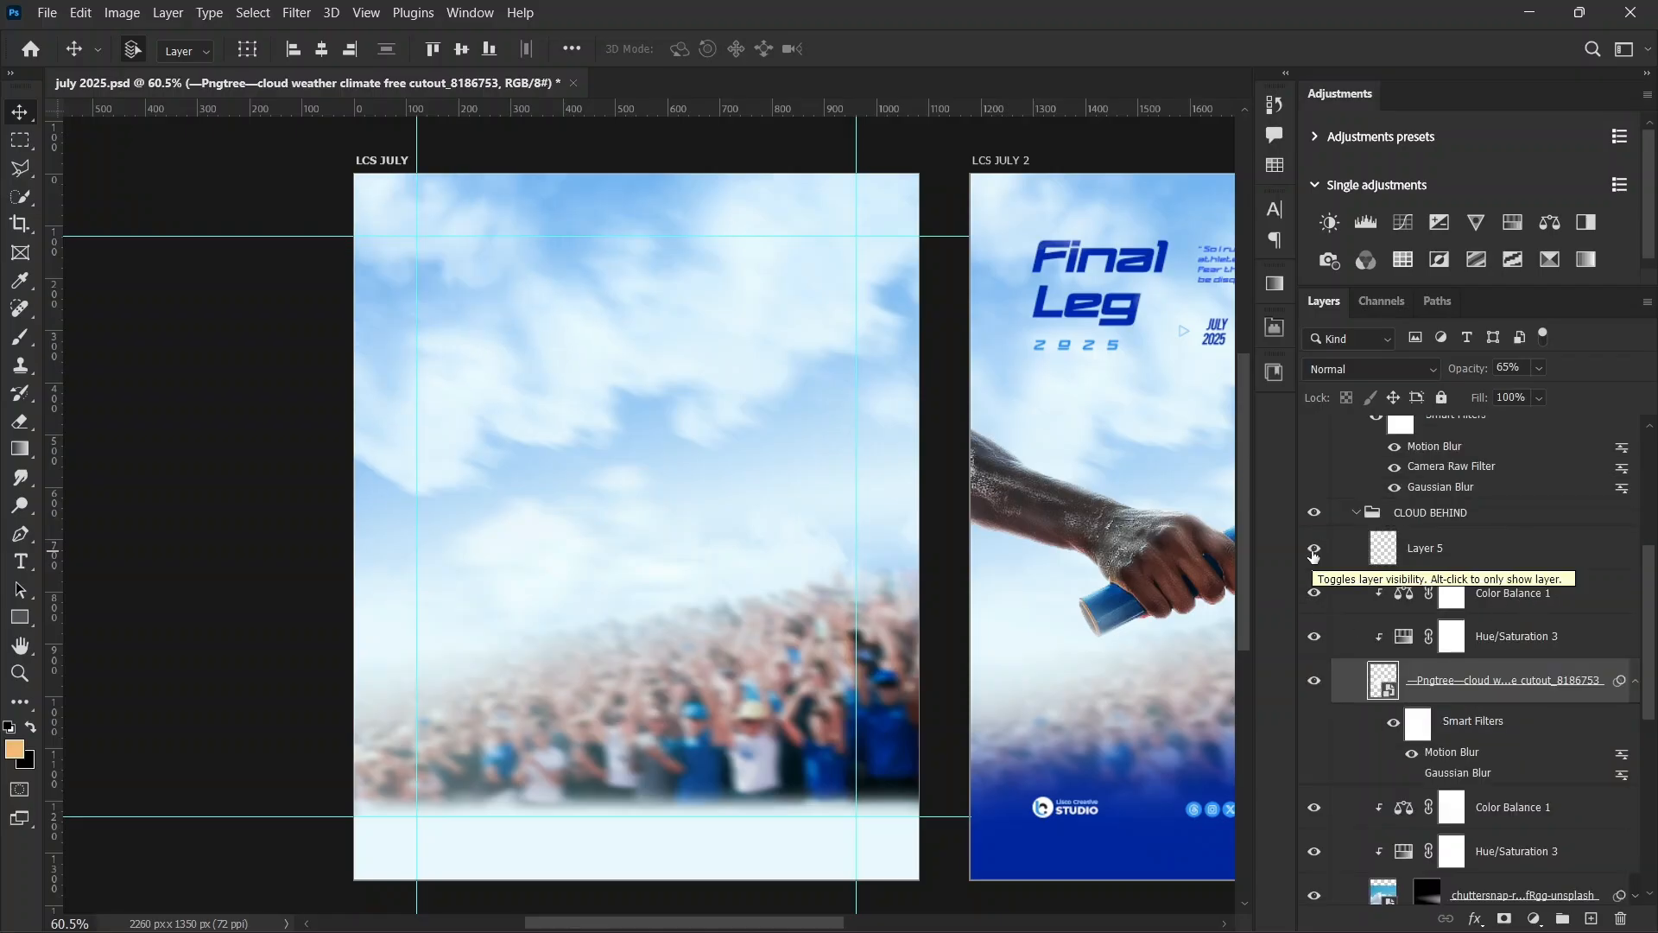
Step: Select and collapse the CLOUD BEHIND group, then compare the artboard with the whole group hidden and shown
{"action": "left_click", "coordinate": [1438, 543]}
{"action": "left_click", "coordinate": [1432, 513]}
{"action": "left_click", "coordinate": [1356, 512]}
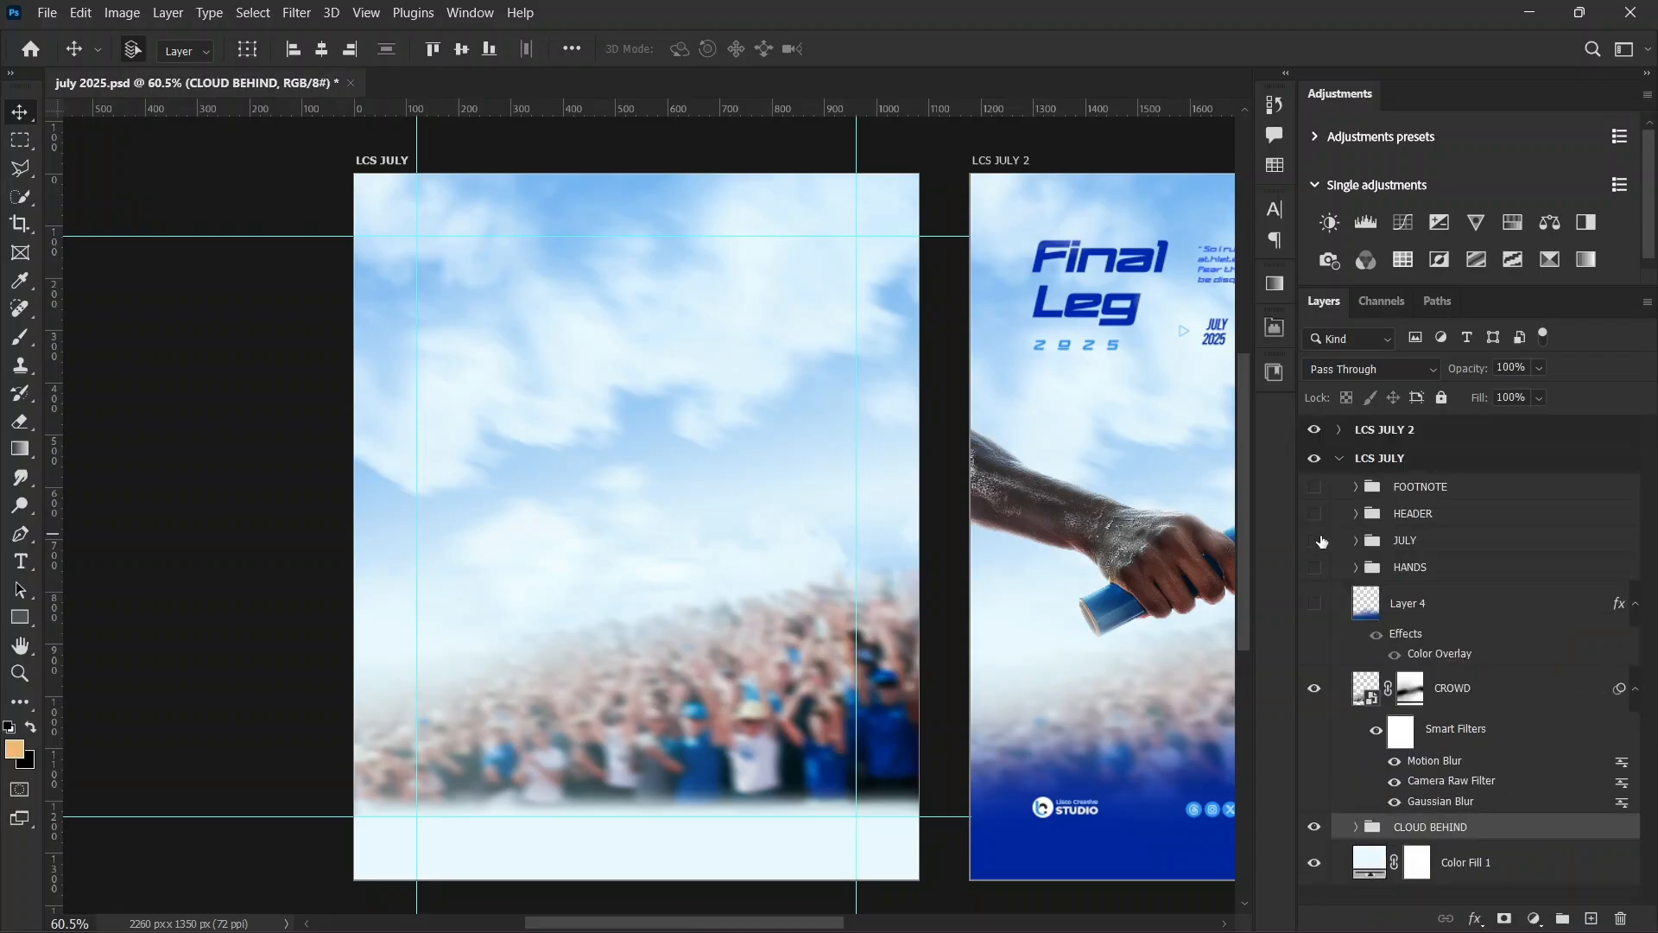
{"action": "left_click", "coordinate": [1313, 826]}
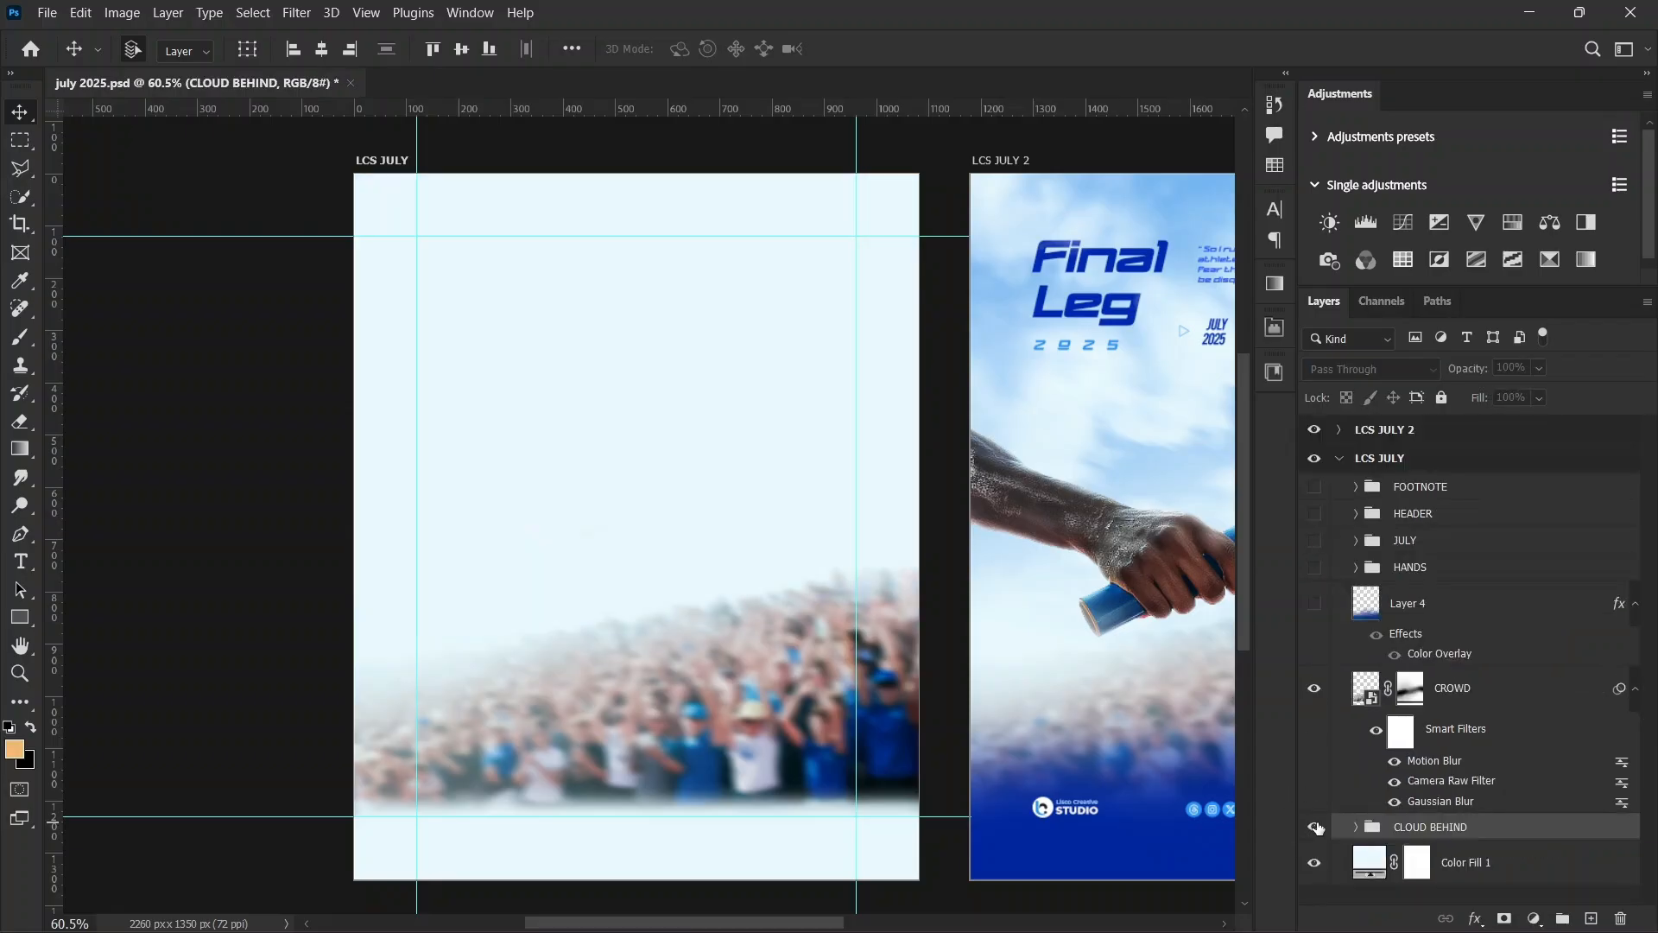
{"action": "left_click", "coordinate": [1313, 826]}
{"action": "left_click", "coordinate": [1314, 827]}
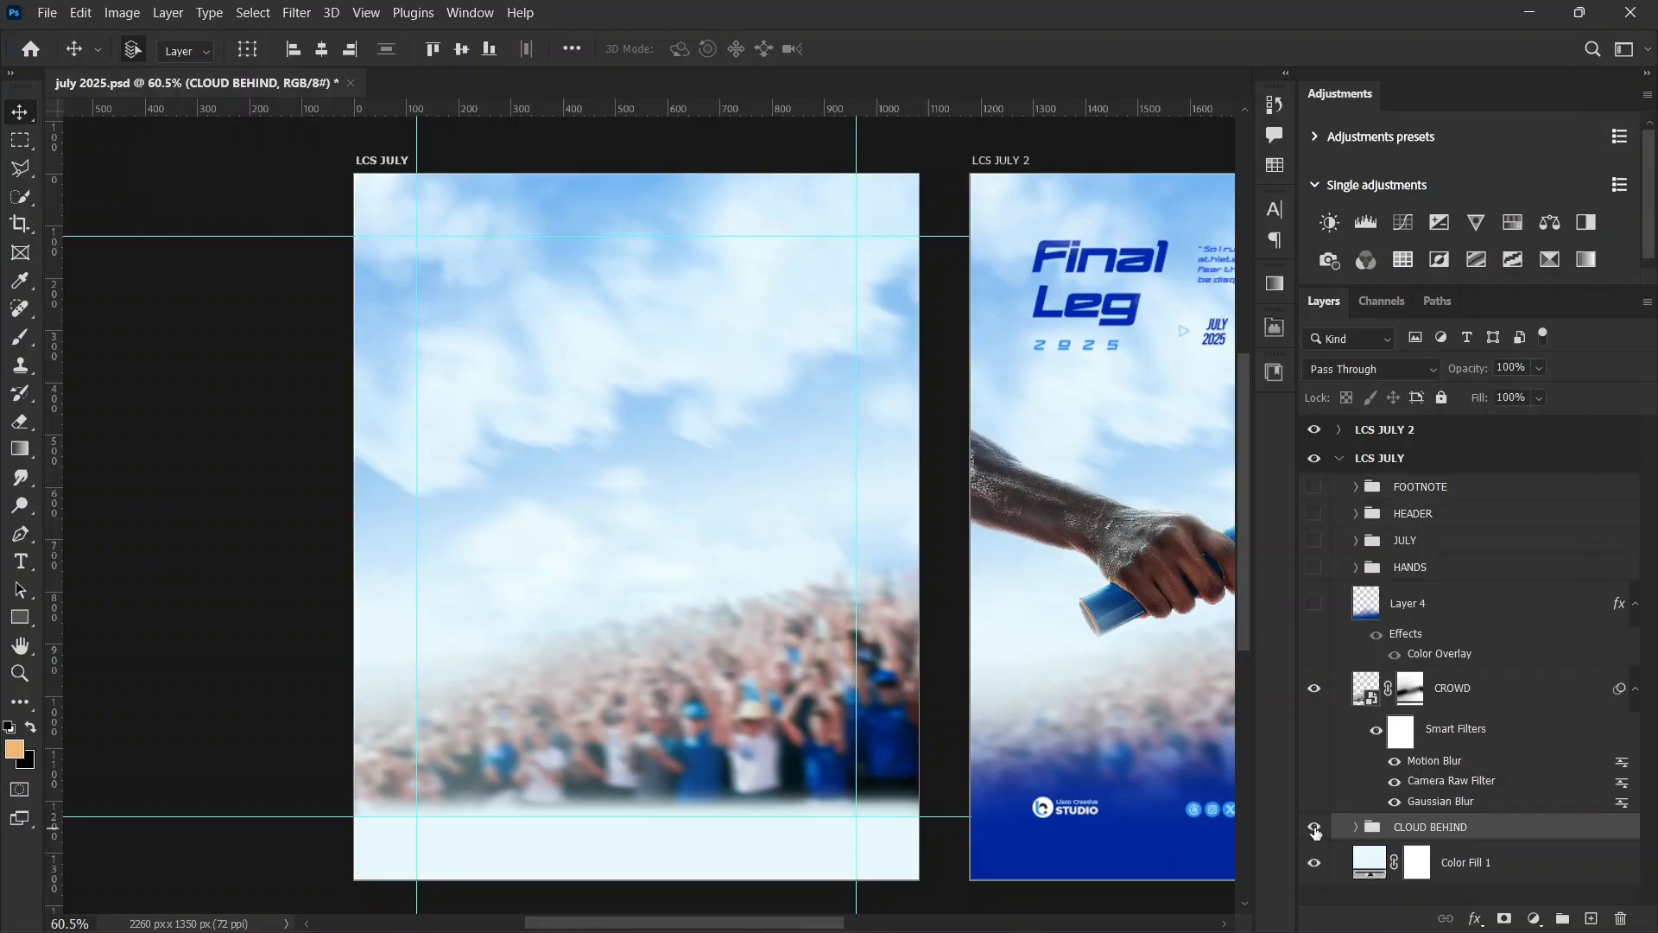
Step: Delete the CROWD layer's mask to reveal the unmasked crowd, then undo the deletion
{"action": "left_click", "coordinate": [1494, 691]}
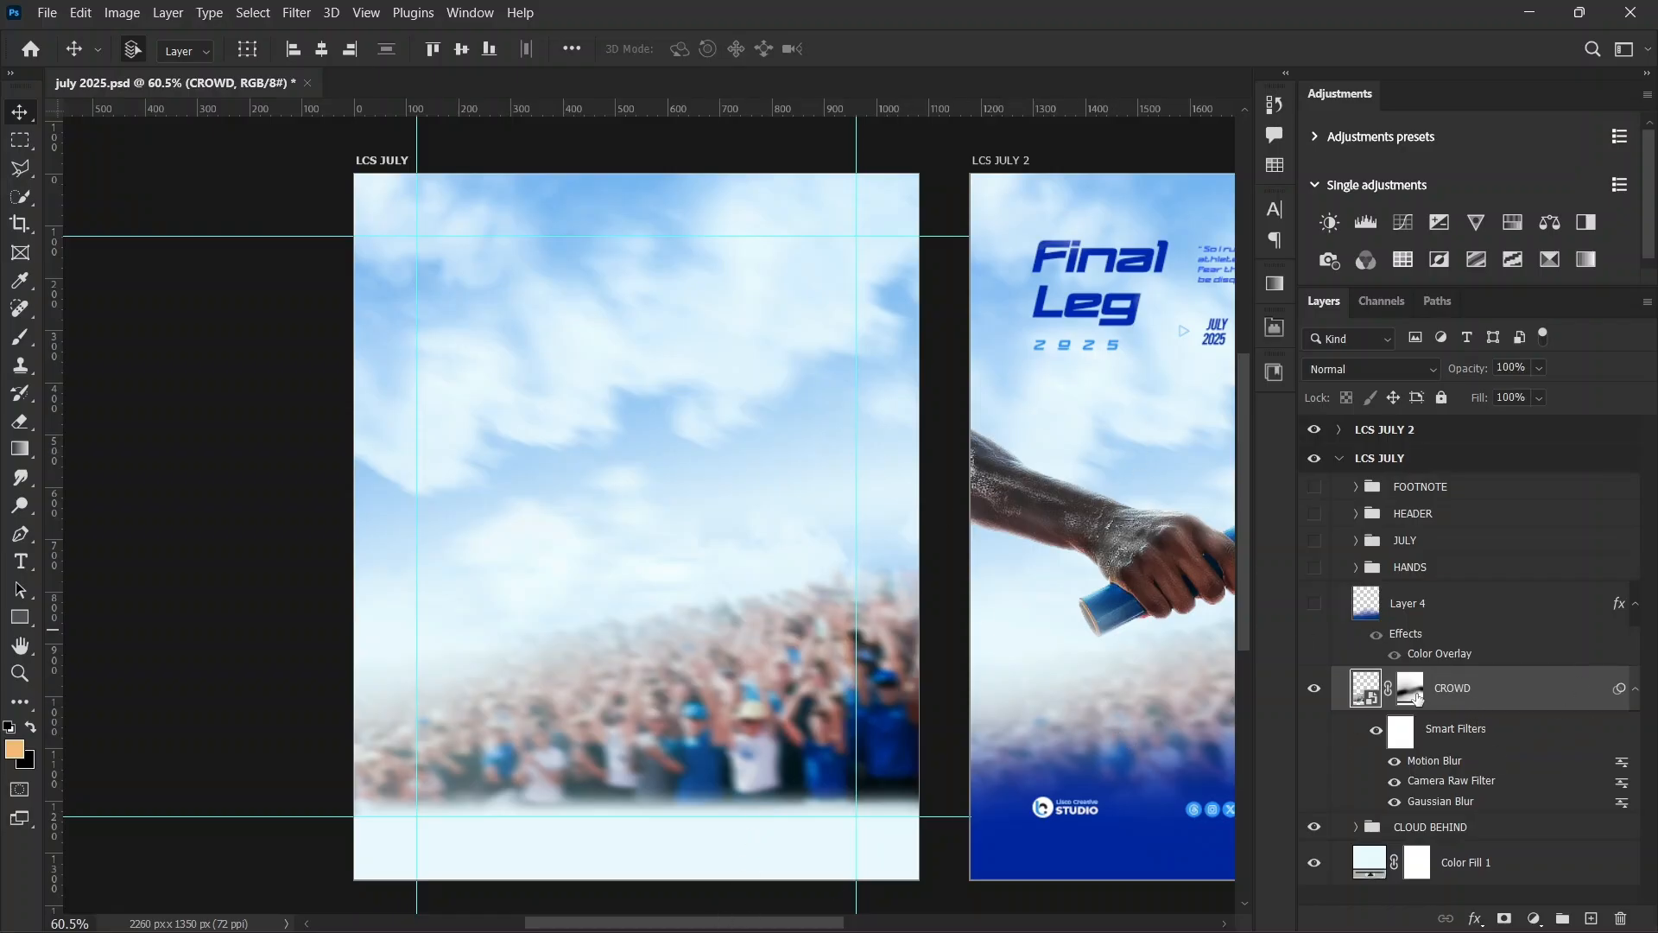
{"action": "left_click", "coordinate": [1413, 691]}
{"action": "left_click_drag", "start_coordinate": [1438, 691], "coordinate": [1621, 918]}
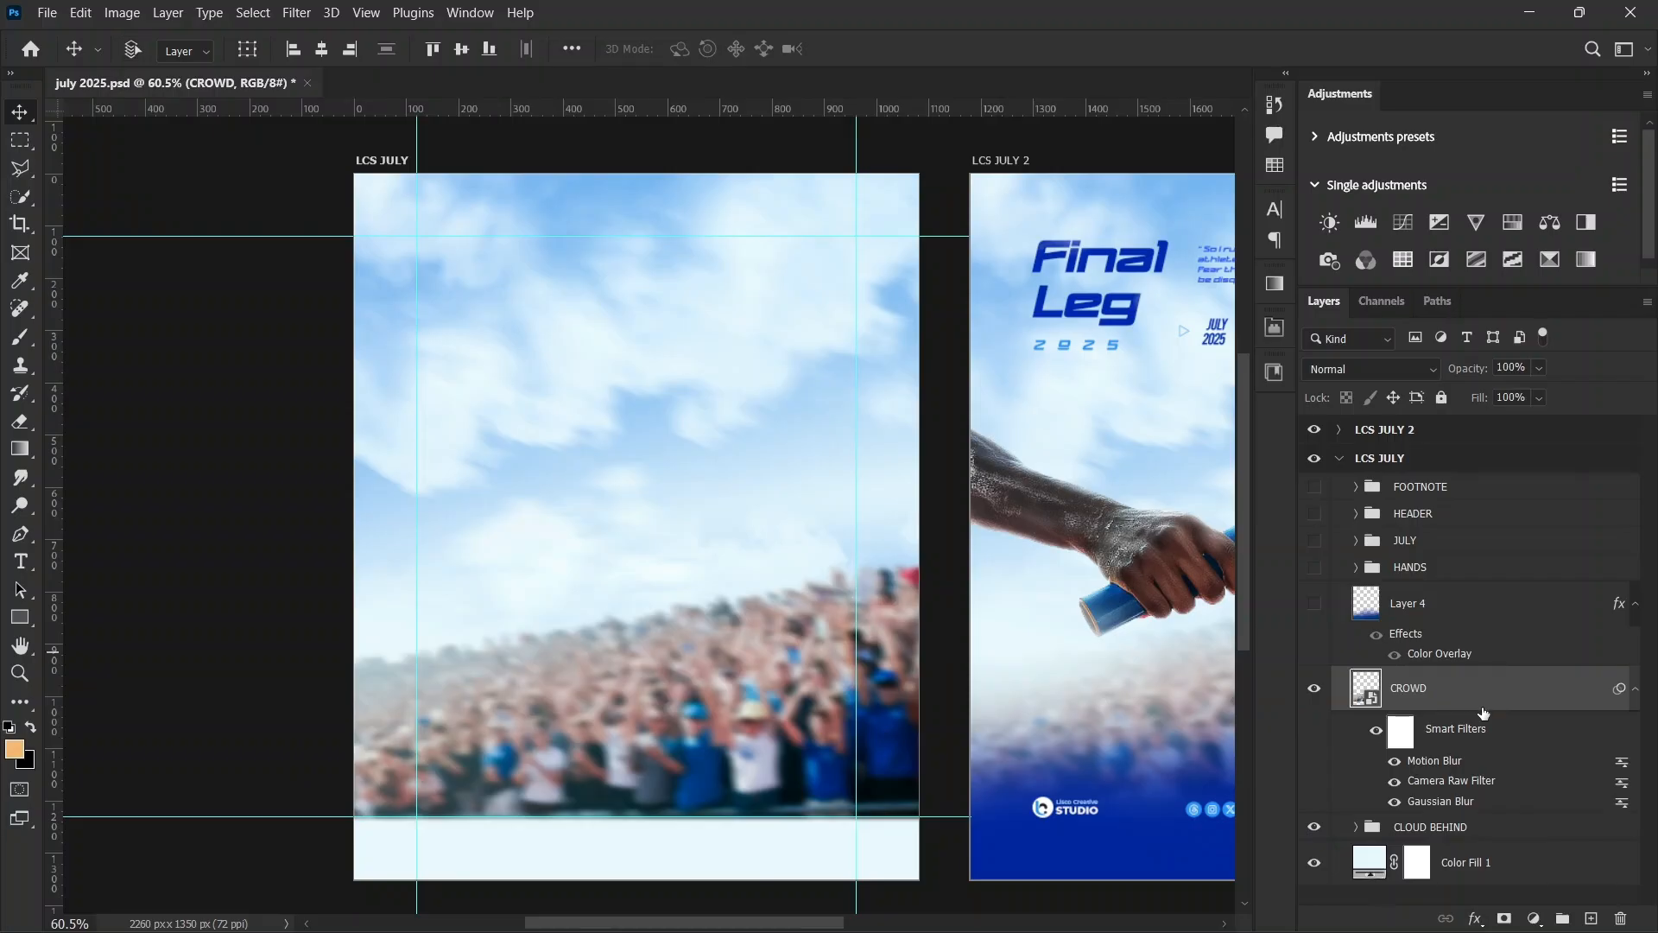
{"action": "key", "text": "ctrl+z"}
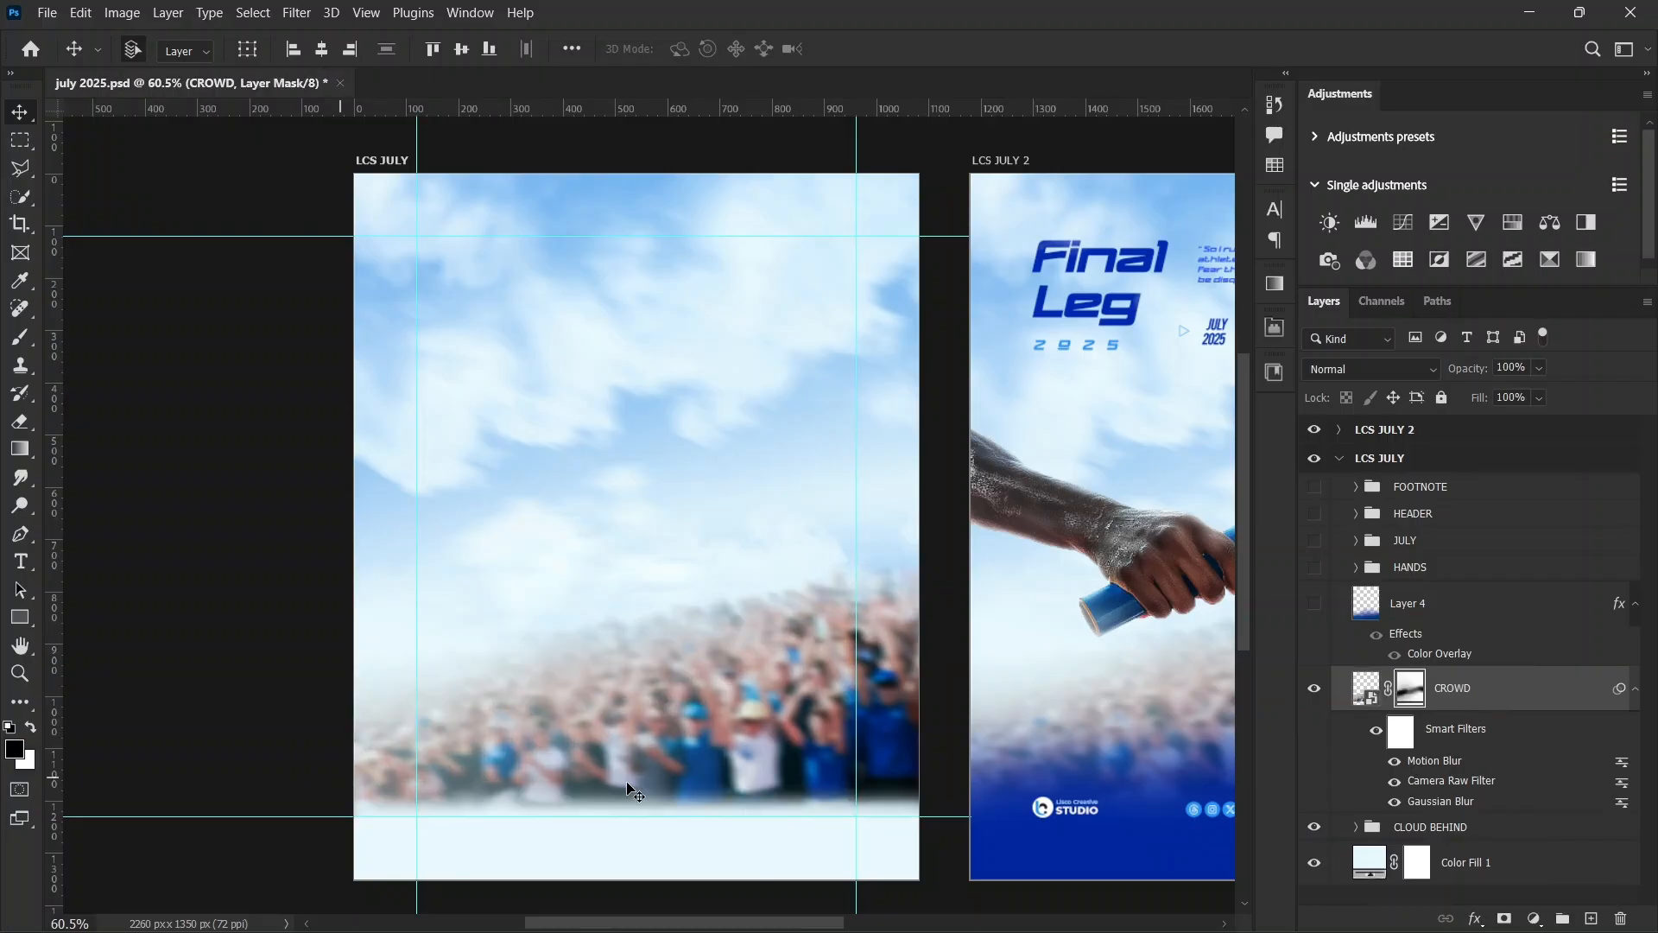
Step: Compare the CROWD layer with its Motion Blur, Camera Raw Filter and Gaussian Blur smart filters turned off and back on
{"action": "scroll", "coordinate": [1212, 754], "scroll_direction": "down", "scroll_amount": 1}
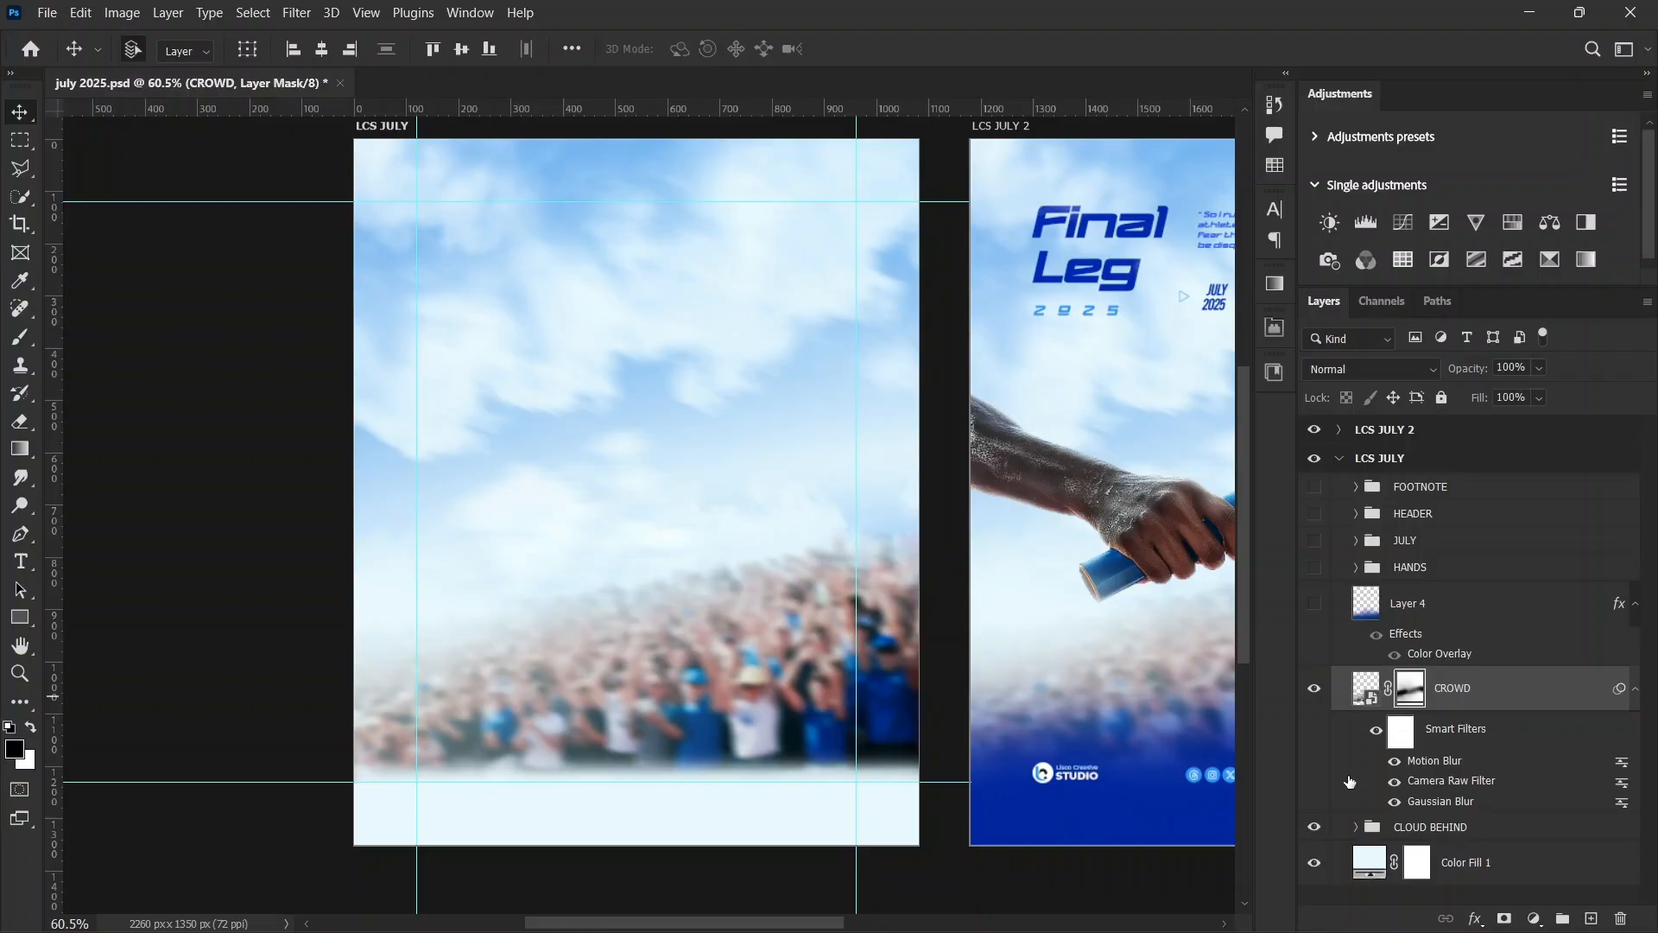
{"action": "left_click", "coordinate": [1396, 763]}
{"action": "left_click", "coordinate": [1365, 689]}
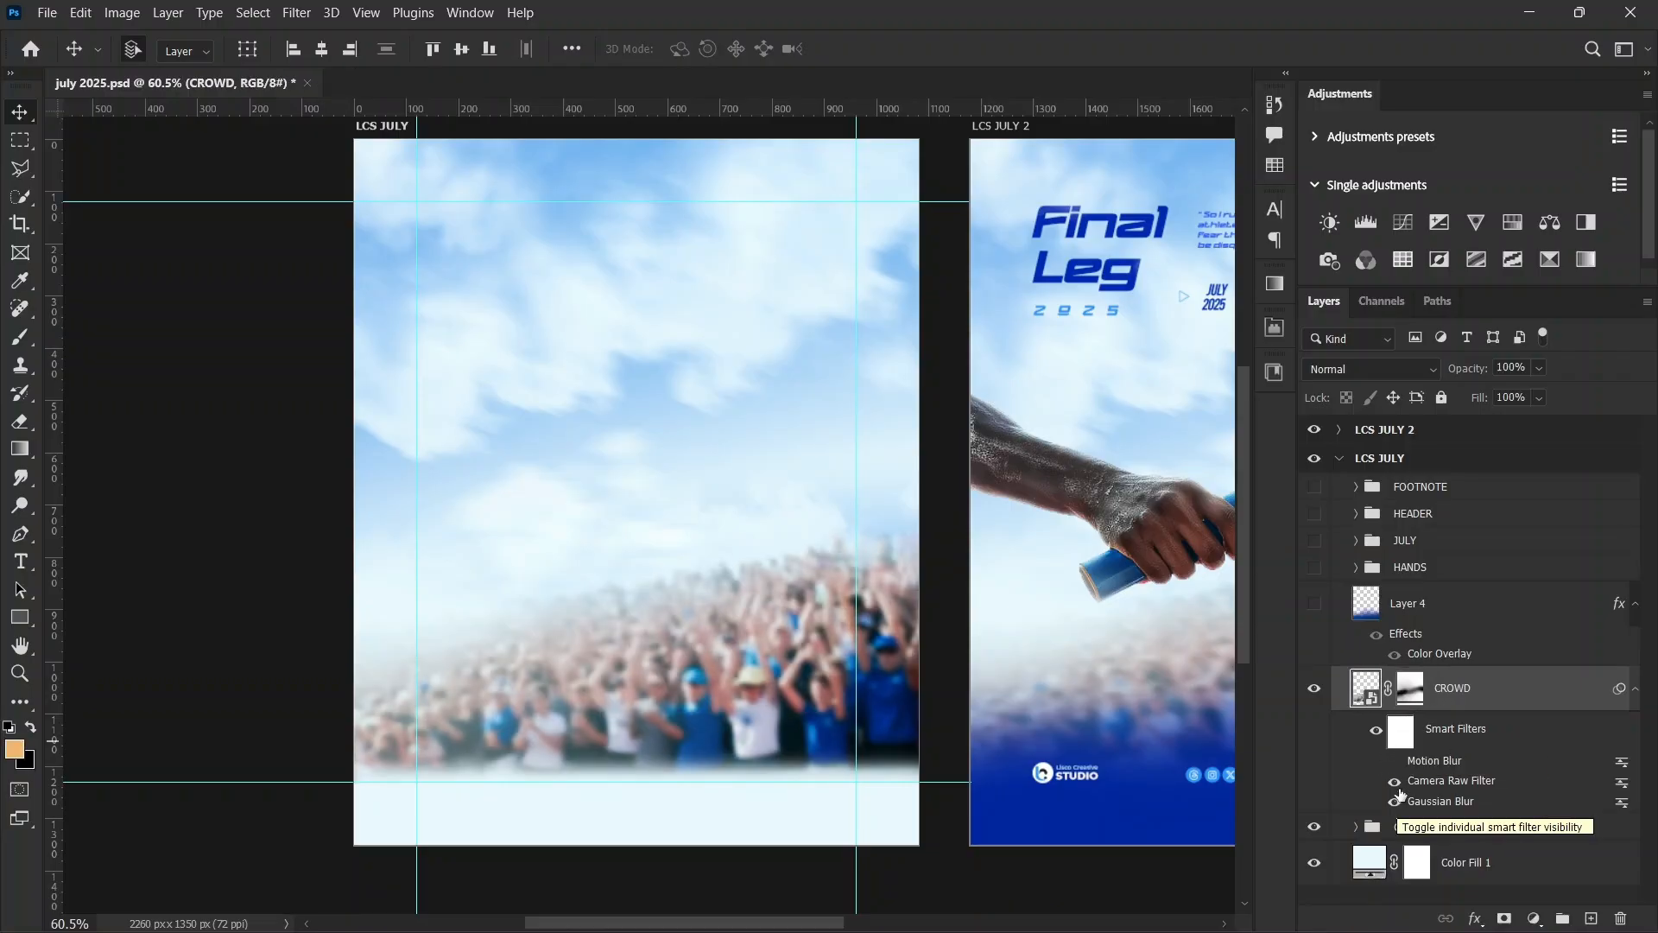
{"action": "left_click", "coordinate": [1395, 781]}
{"action": "left_click", "coordinate": [1393, 801]}
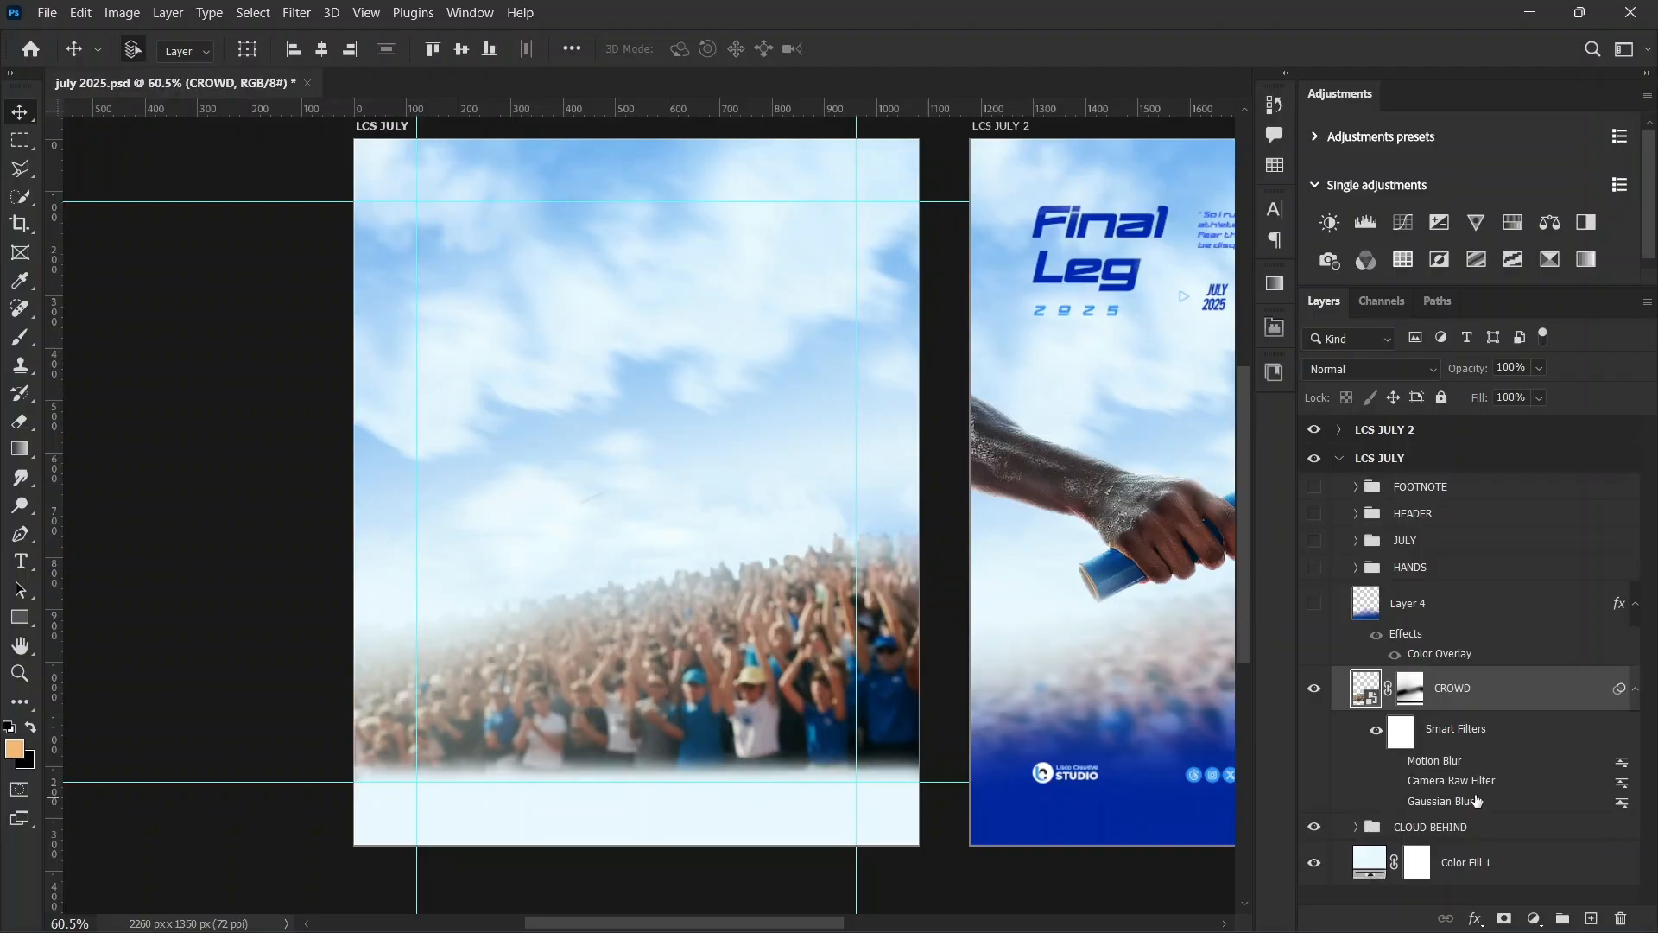
{"action": "left_click", "coordinate": [1393, 781]}
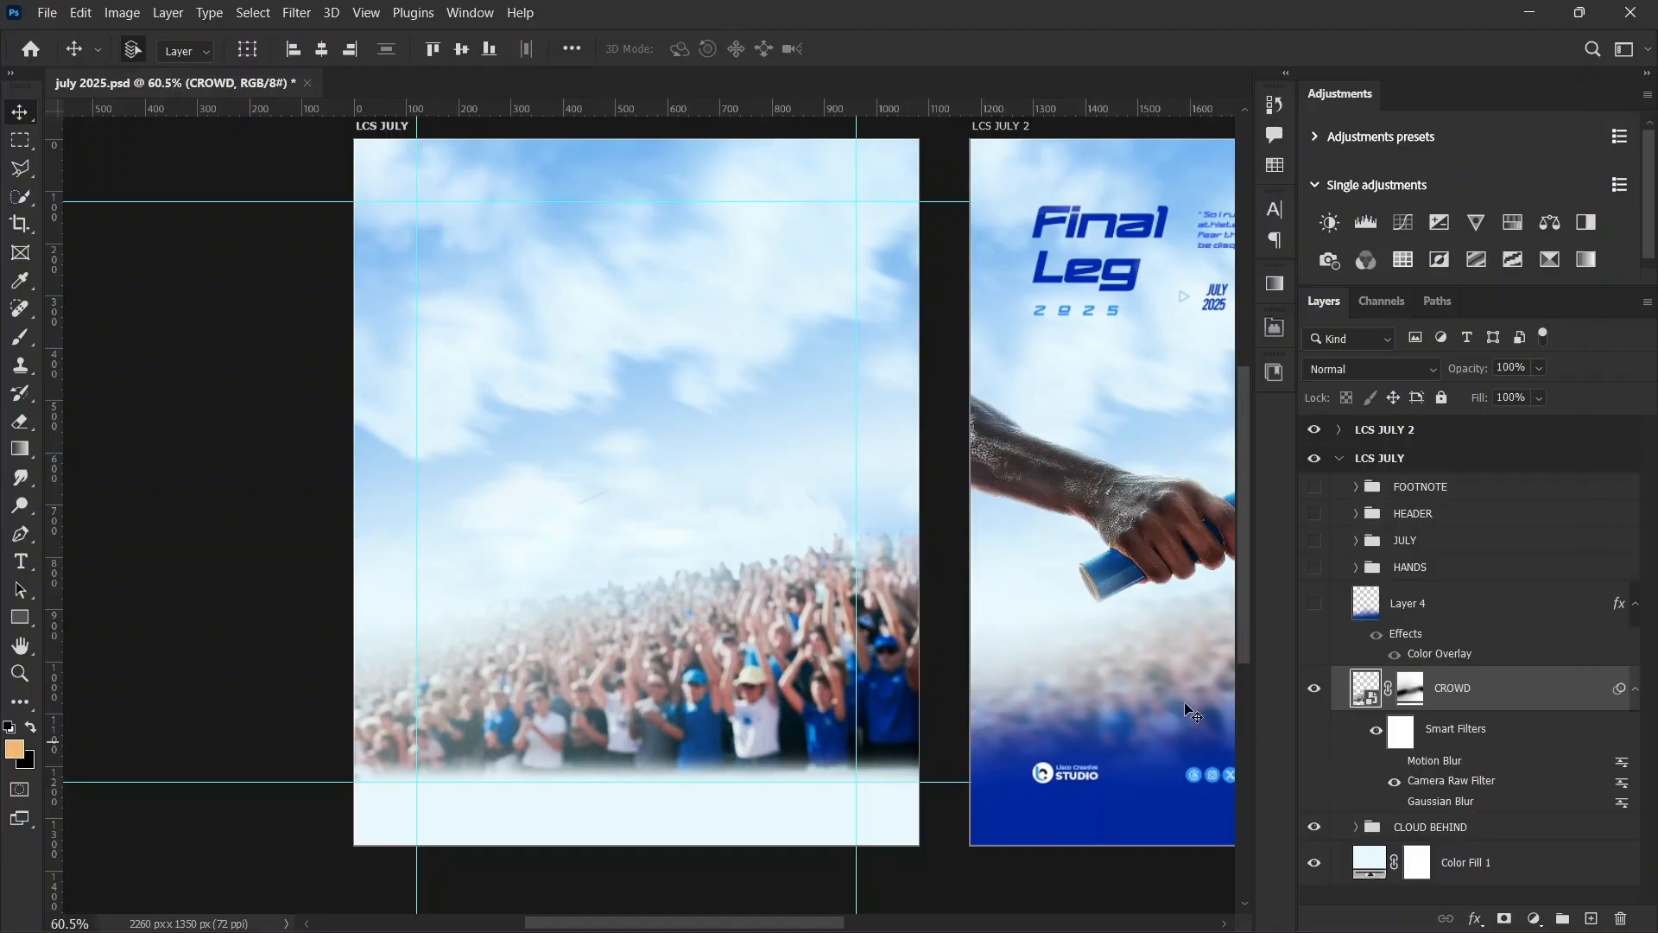
{"action": "left_click", "coordinate": [1394, 801]}
{"action": "left_click", "coordinate": [1394, 761]}
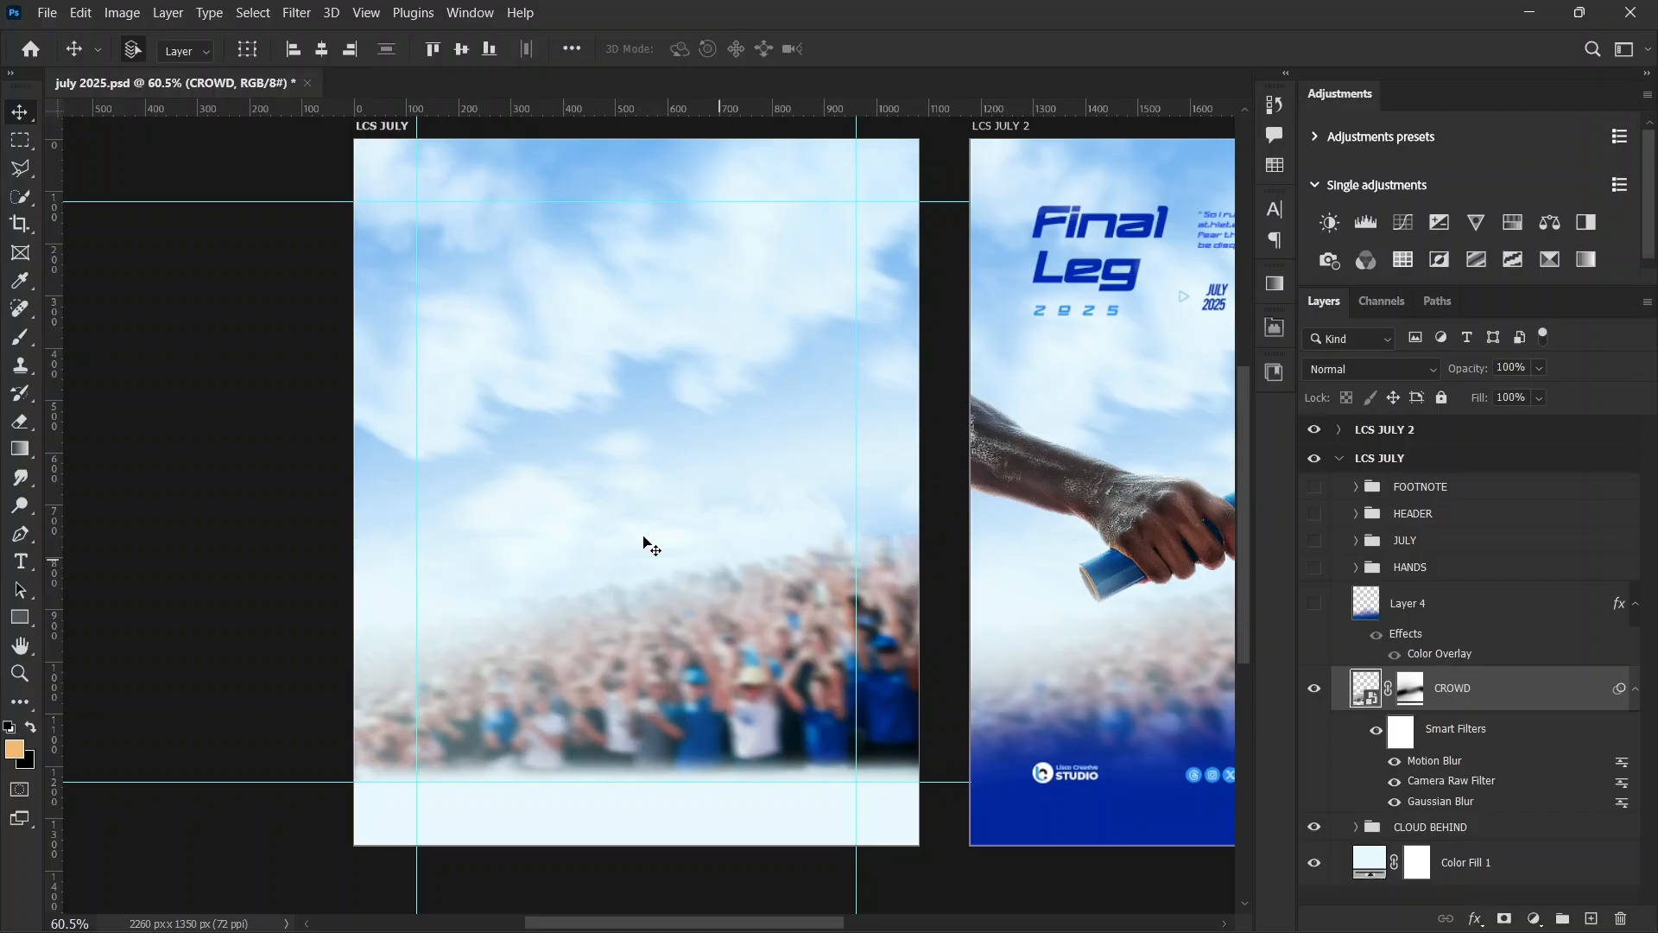
Step: Turn on the blue gradient Layer 4 above the CROWD layer and select it
{"action": "left_click", "coordinate": [1313, 603]}
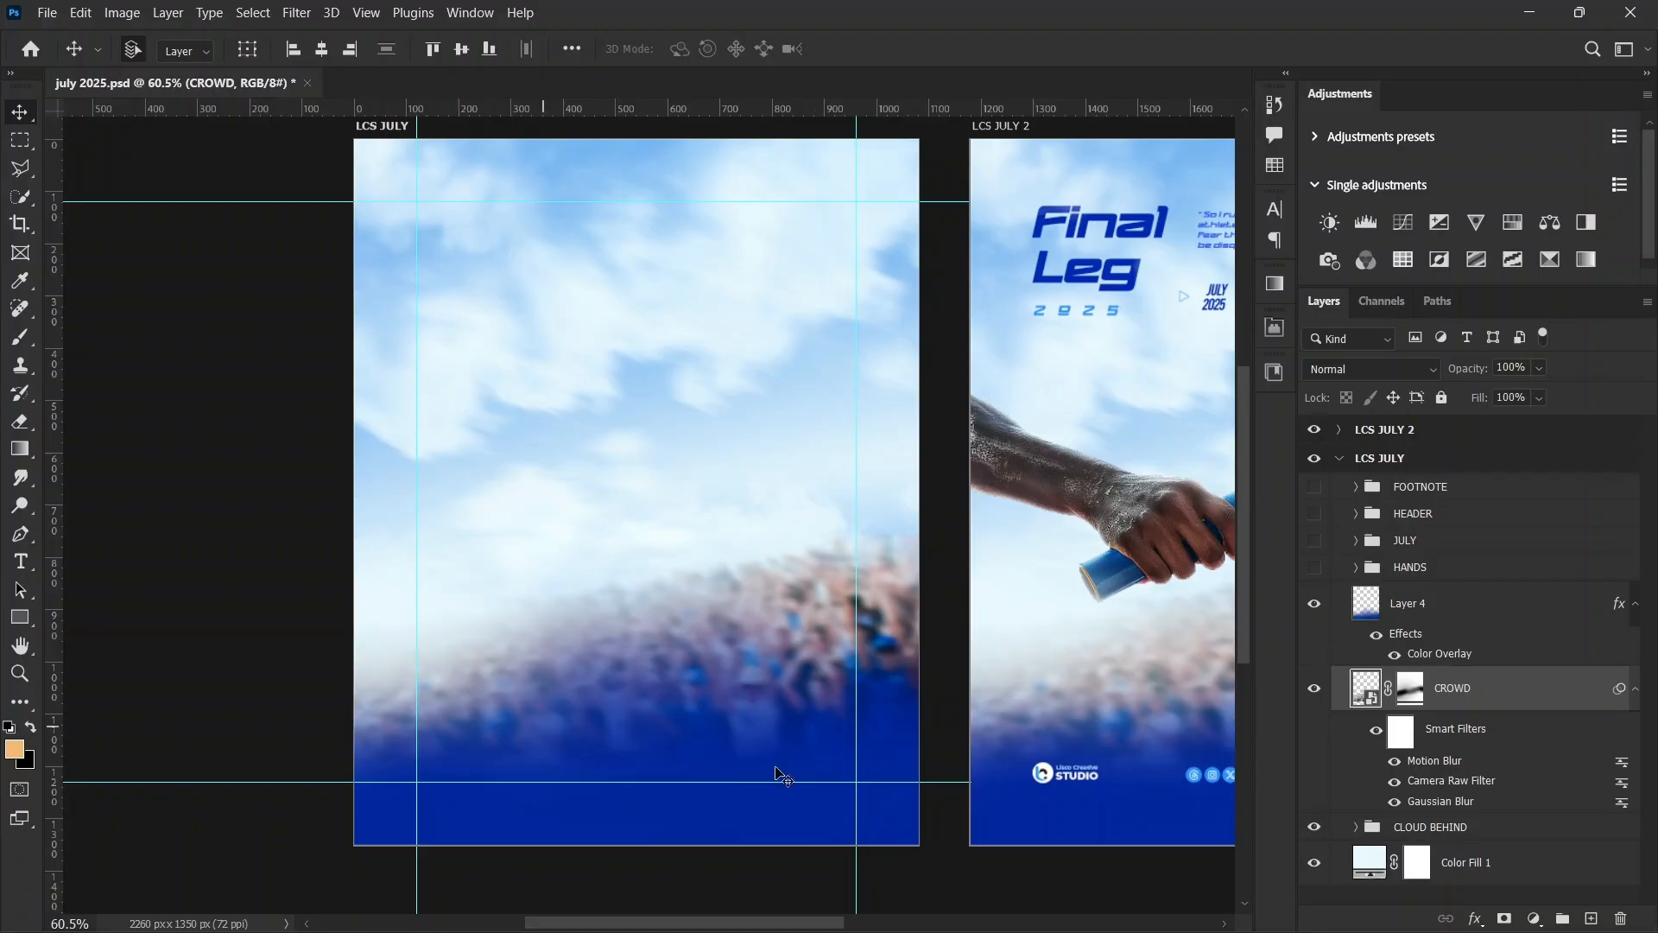
{"action": "scroll", "coordinate": [1510, 653], "scroll_direction": "up", "scroll_amount": 1}
{"action": "left_click", "coordinate": [1461, 630]}
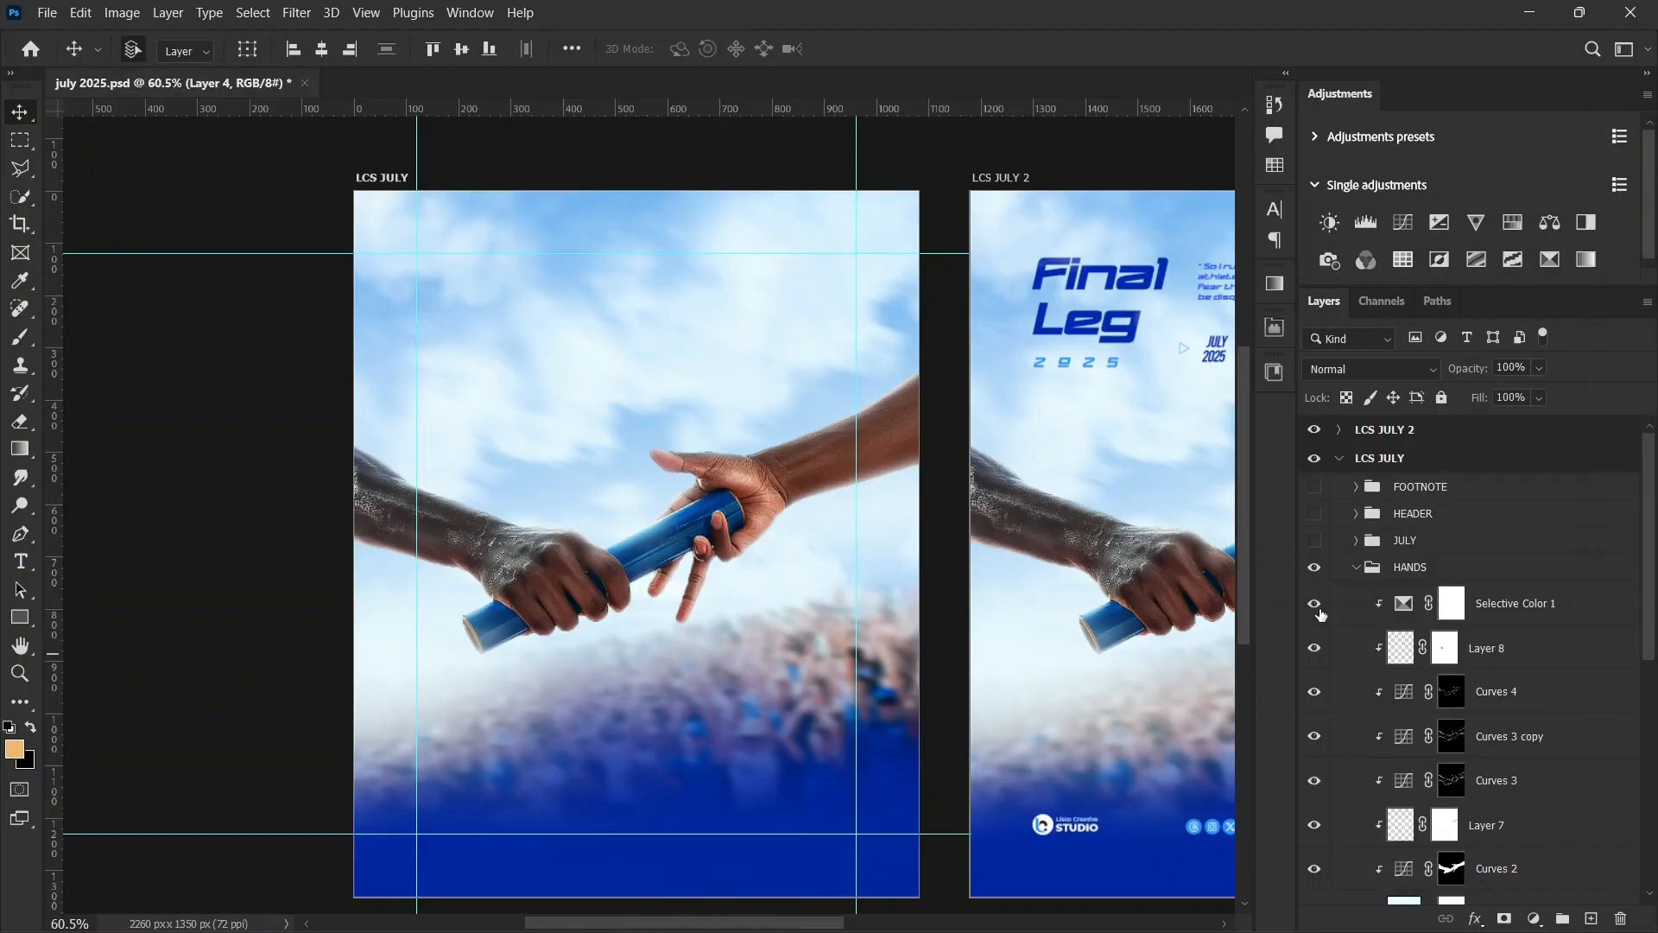
Step: Hide all the clipped layers above Layer 2 copy 2 in the HANDS group, from Selective Color 1 down to Curves 1
{"action": "left_click", "coordinate": [1313, 692]}
{"action": "left_click", "coordinate": [1314, 736]}
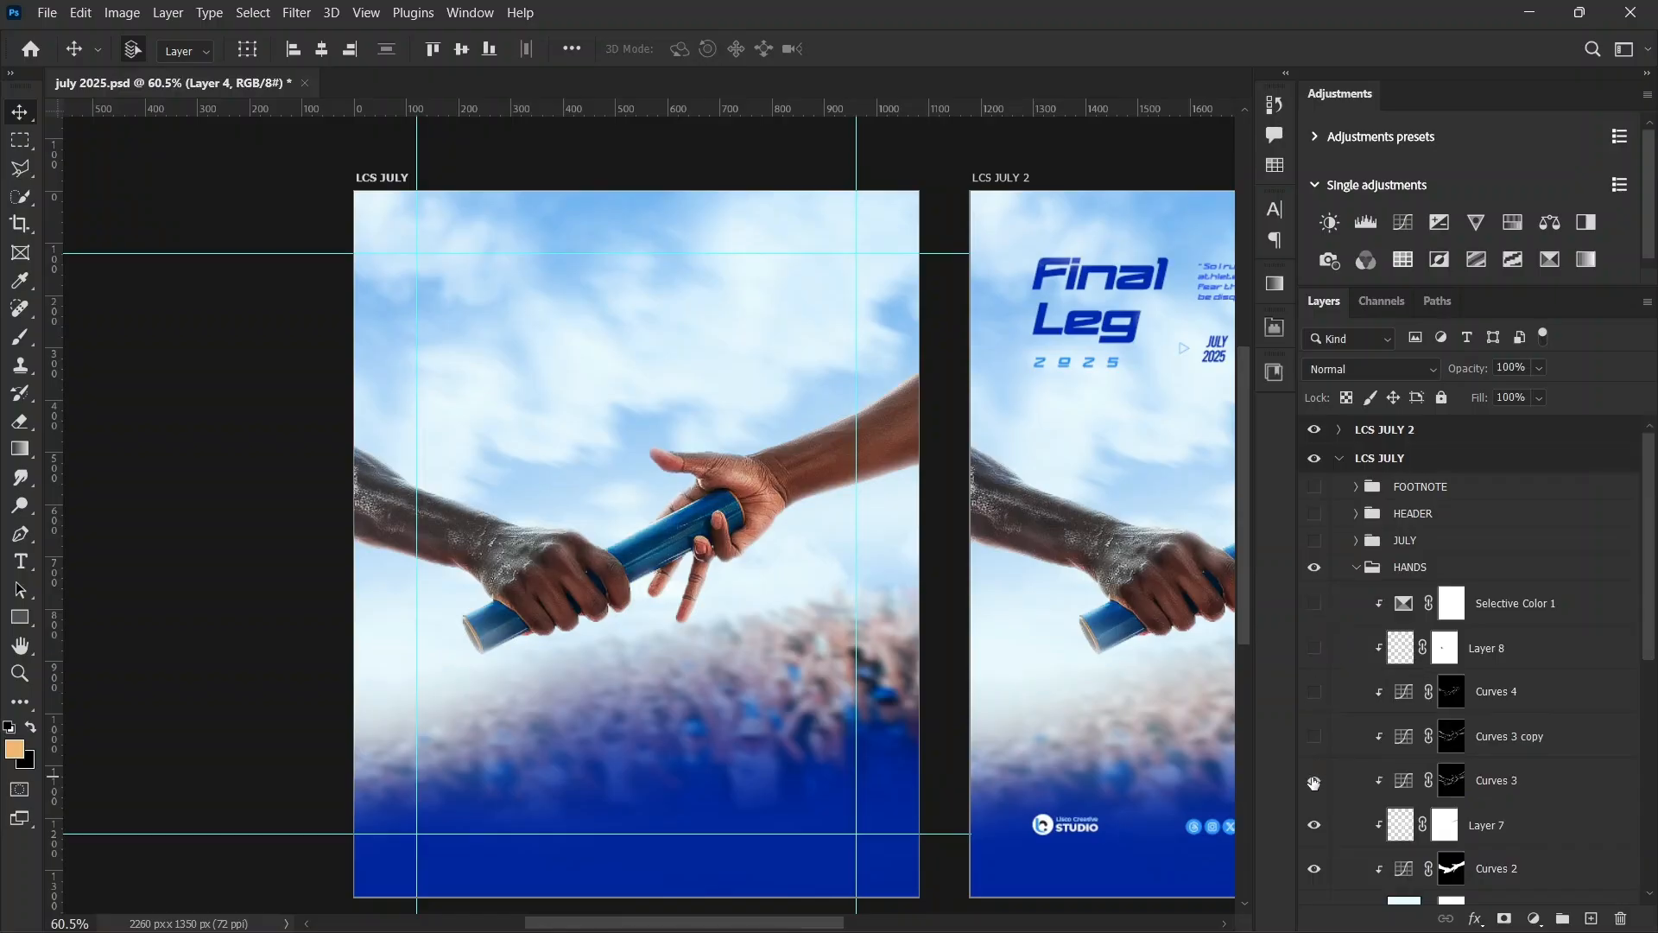
{"action": "left_click", "coordinate": [1314, 780]}
{"action": "scroll", "coordinate": [1314, 780], "scroll_direction": "down", "scroll_amount": 2}
{"action": "left_click", "coordinate": [1314, 739]}
{"action": "left_click", "coordinate": [1314, 782]}
{"action": "left_click", "coordinate": [1314, 826]}
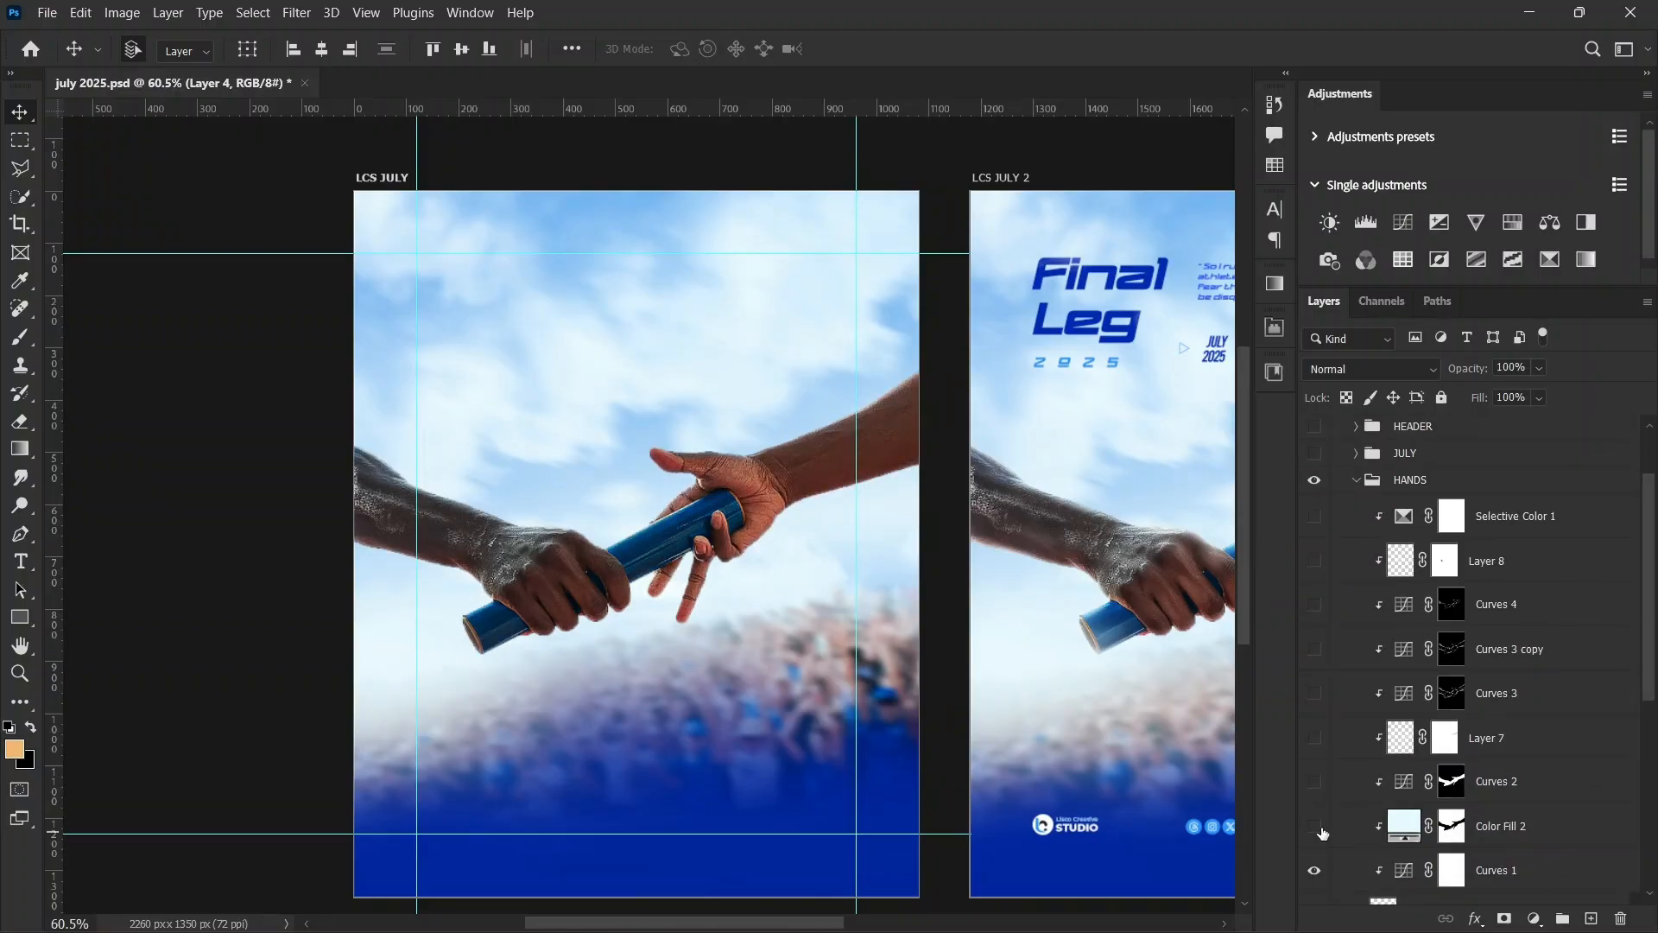
{"action": "scroll", "coordinate": [1337, 743], "scroll_direction": "down", "scroll_amount": 2}
{"action": "left_click", "coordinate": [1314, 782]}
{"action": "scroll", "coordinate": [1393, 768], "scroll_direction": "down", "scroll_amount": 3}
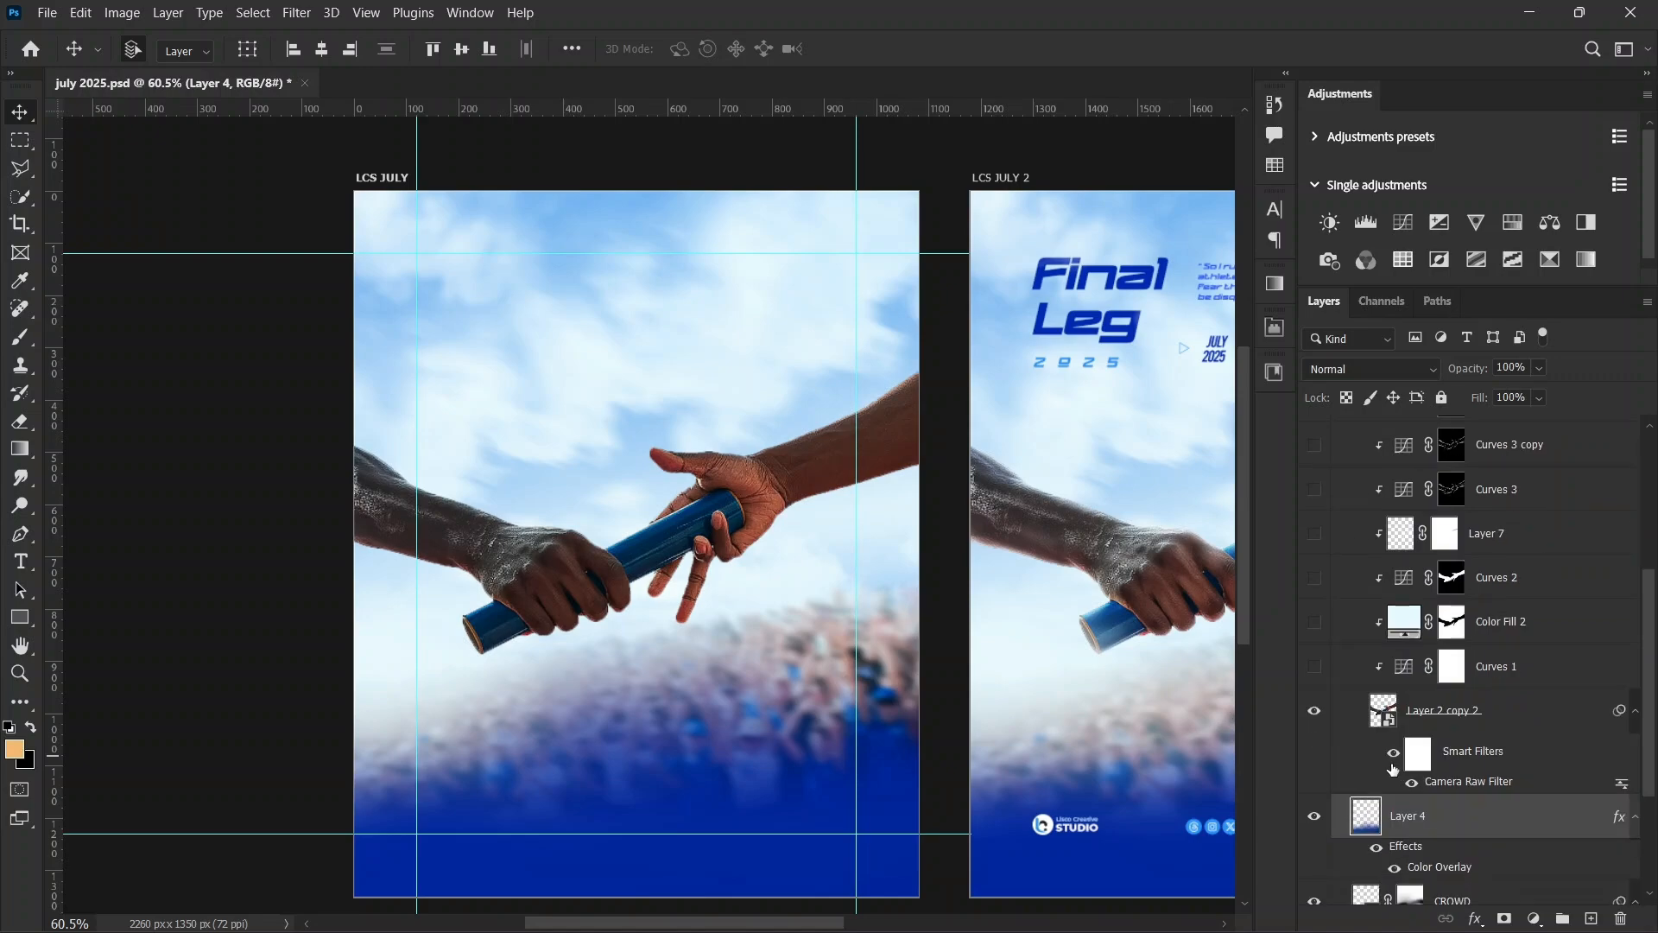
Step: Open the Camera Raw Filter on Layer 2 copy 2, examine its Detail and Effects settings, and close it
{"action": "left_click", "coordinate": [1394, 761]}
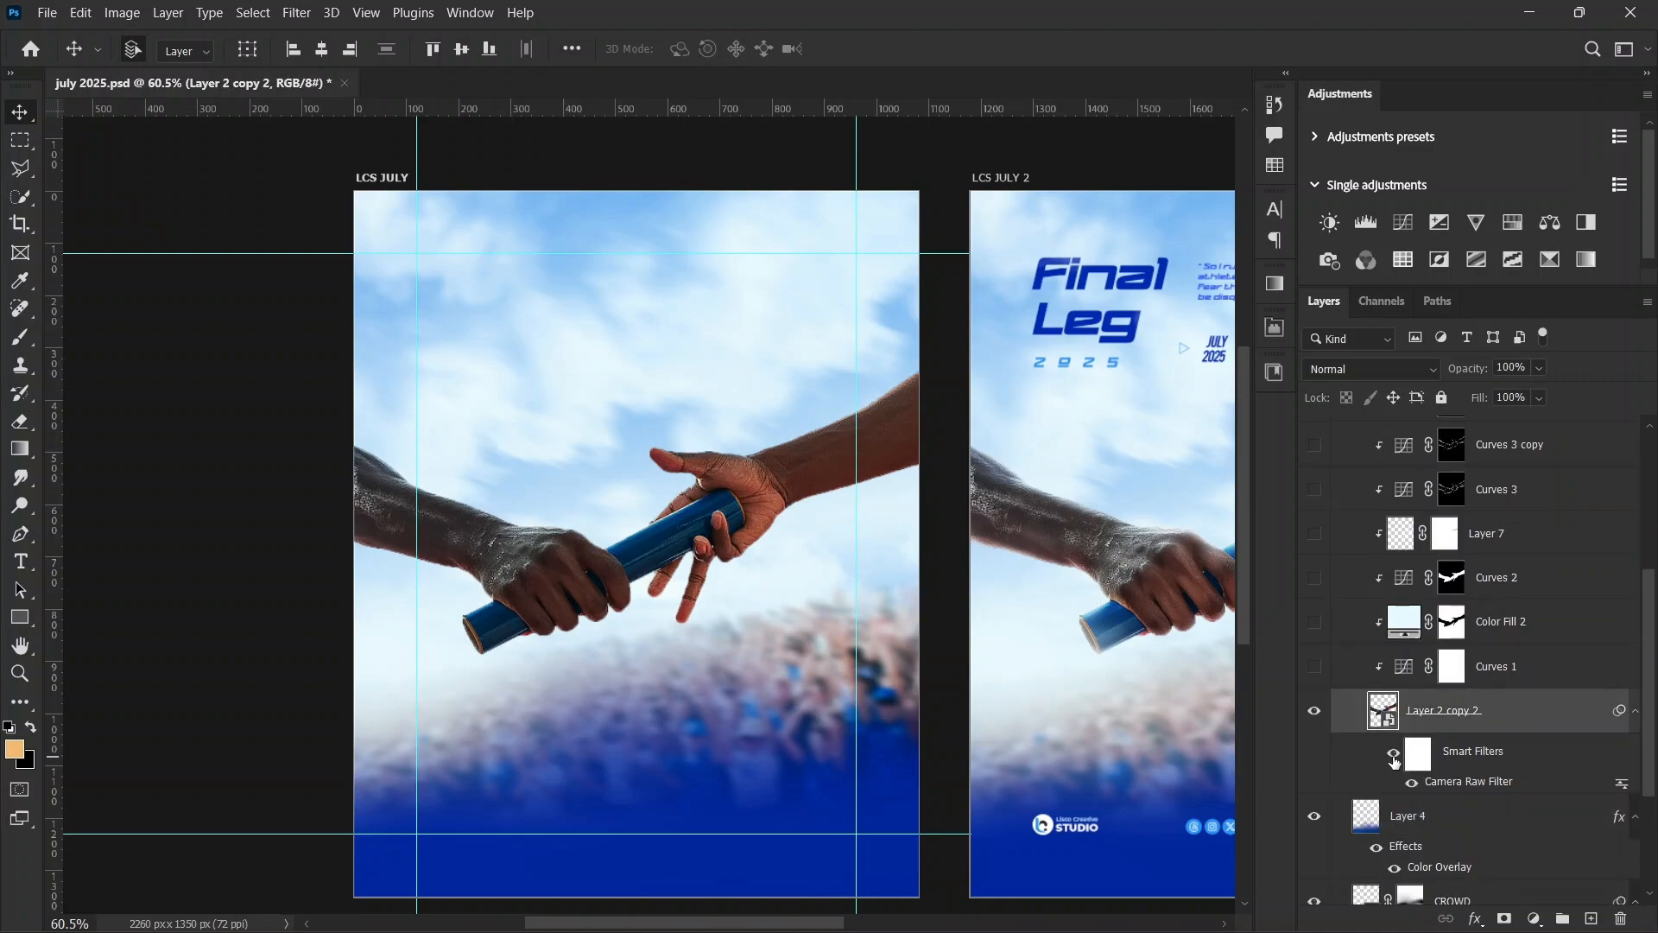
{"action": "double_click", "coordinate": [1485, 780]}
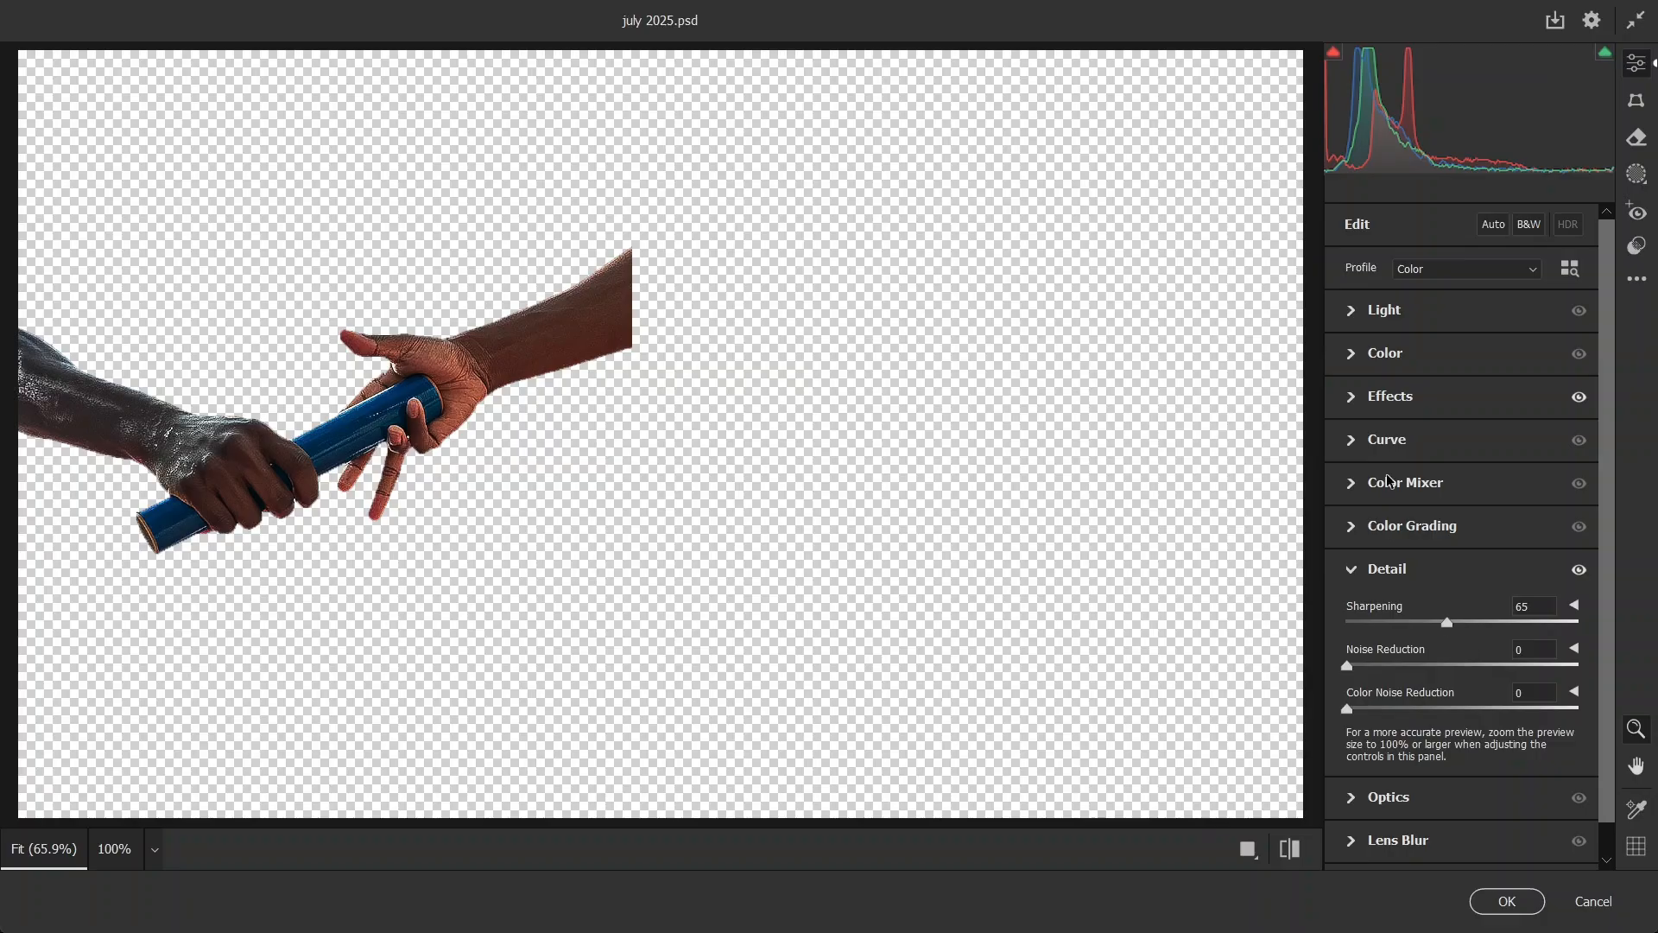
{"action": "left_click", "coordinate": [1353, 399]}
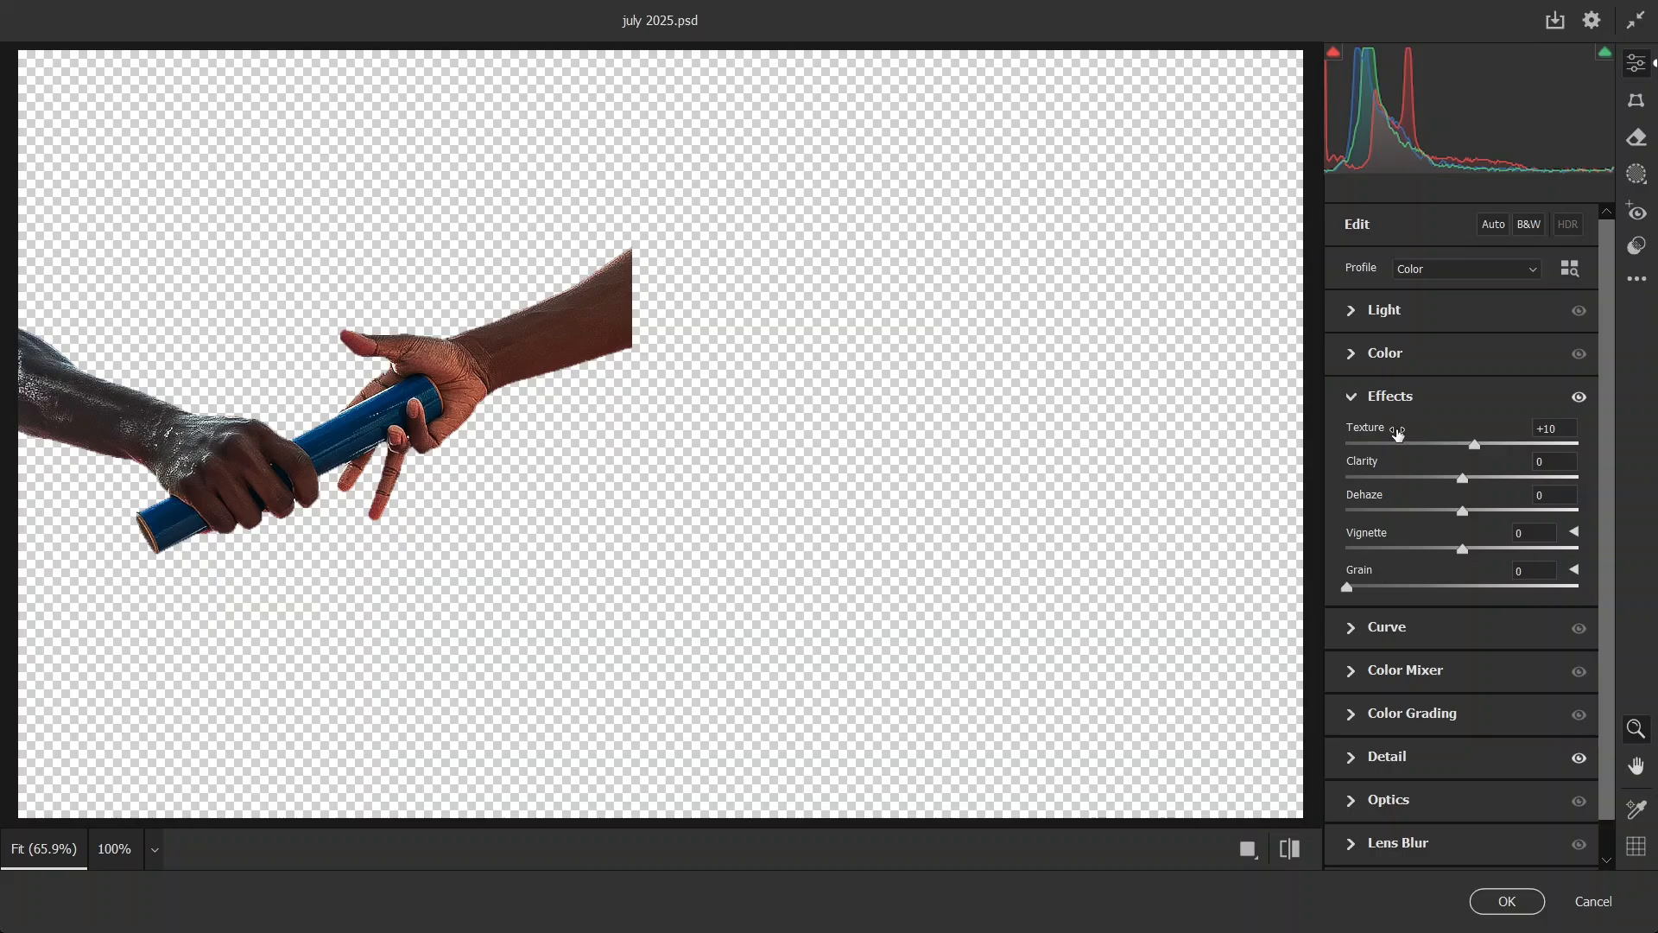
{"action": "mouse_move", "coordinate": [1397, 433]}
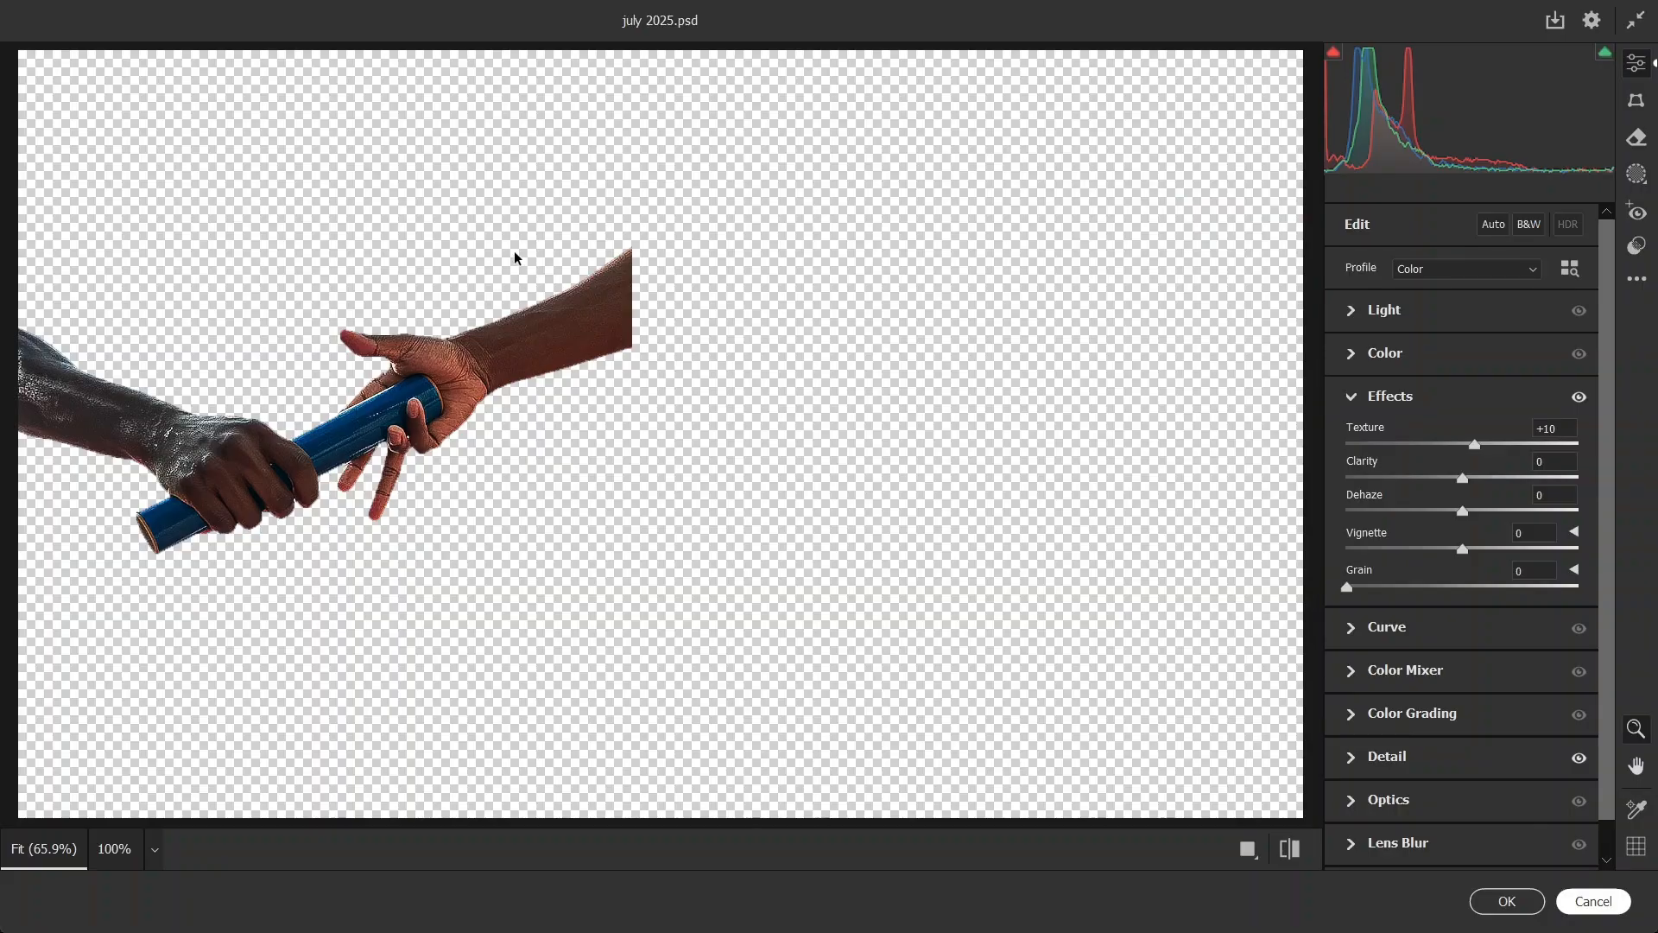
{"action": "key", "text": "Return"}
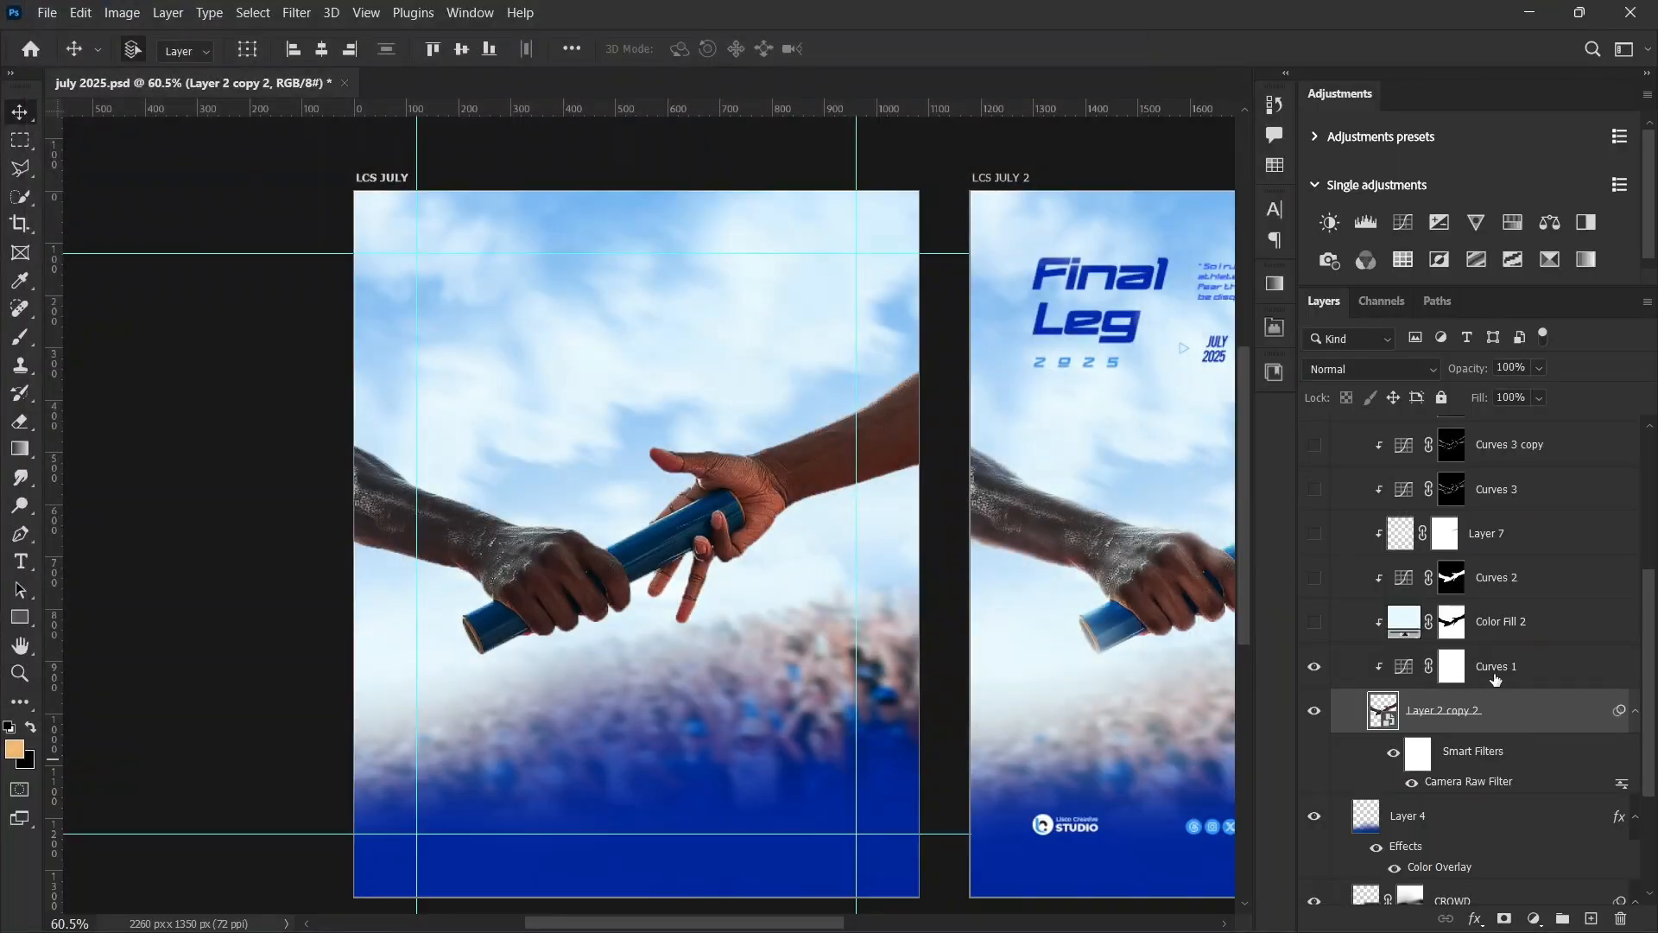
Step: Turn on Curves 1, compare the hands with it hidden and shown, and open its curve properties
{"action": "left_click", "coordinate": [1495, 680]}
{"action": "left_click", "coordinate": [1405, 666]}
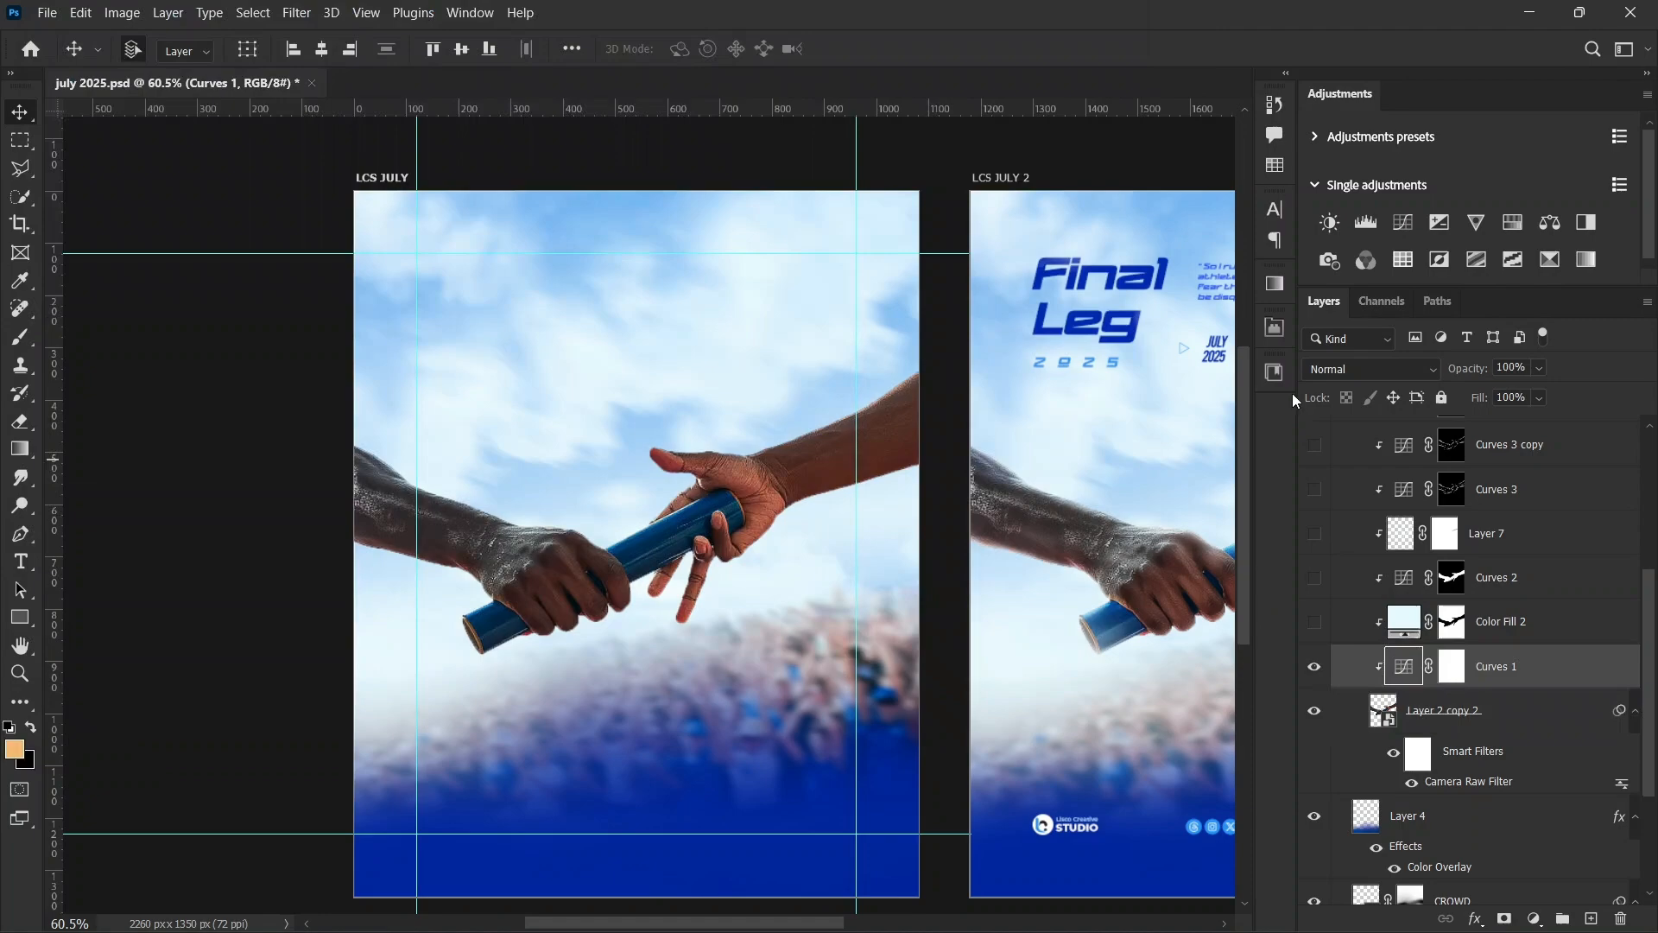
{"action": "left_click", "coordinate": [1313, 667]}
{"action": "left_click", "coordinate": [1313, 671]}
{"action": "left_click", "coordinate": [1273, 329]}
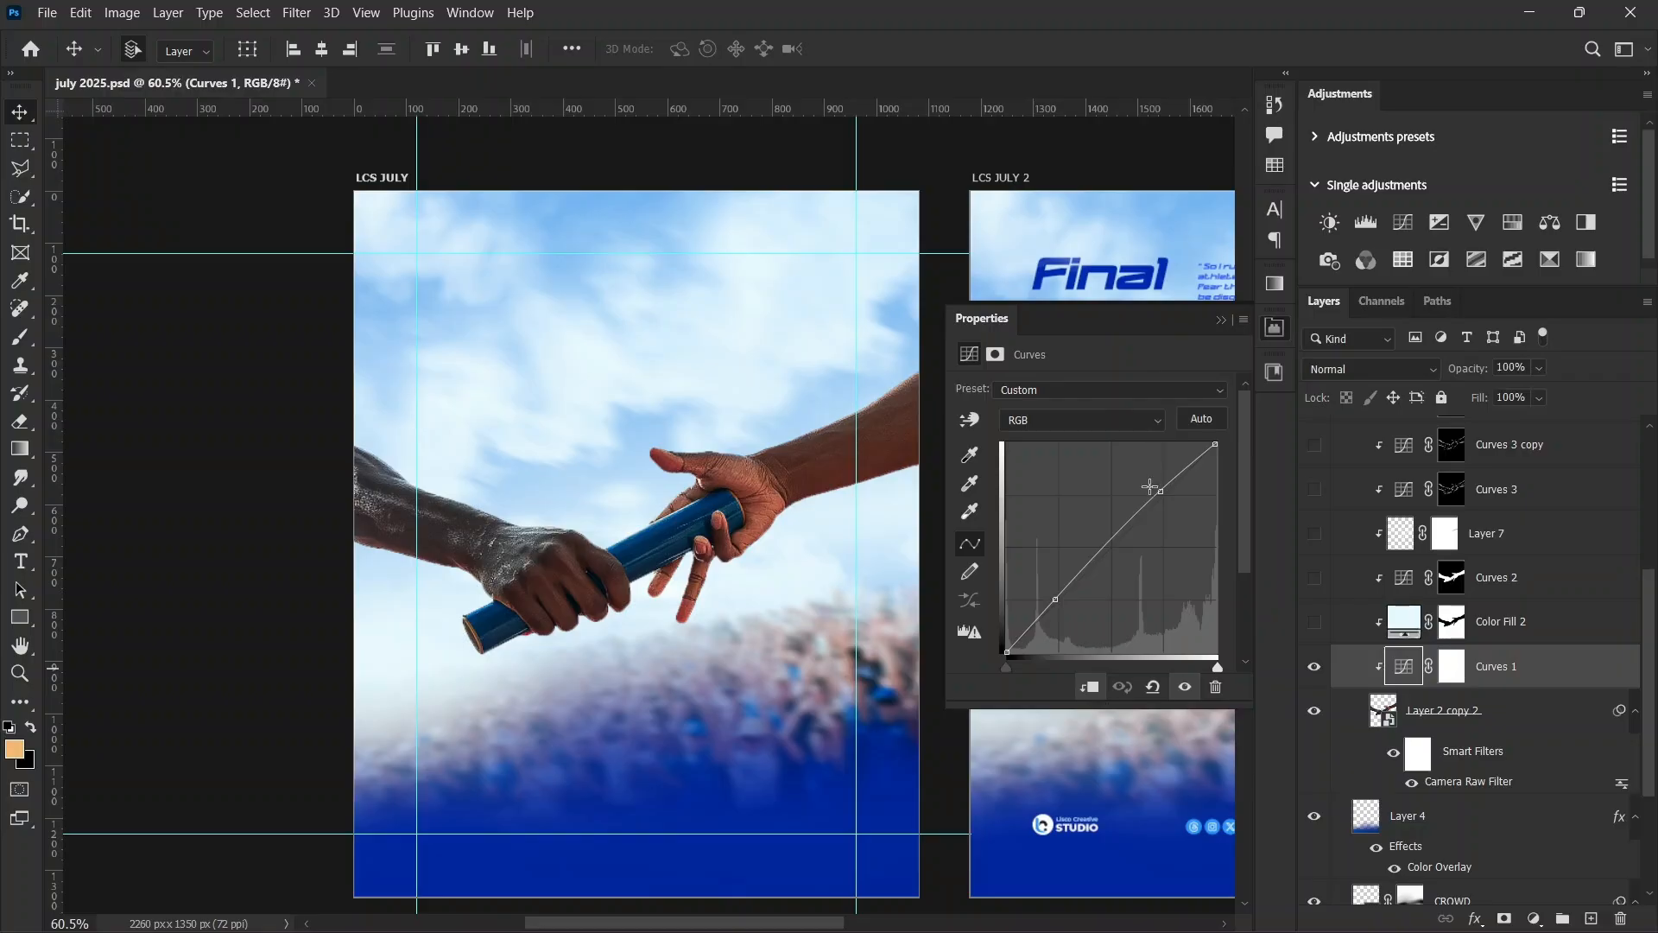
Step: Preview the Color Fill 2 layer over the hands, then hide it again
{"action": "left_click", "coordinate": [1314, 621]}
{"action": "left_click", "coordinate": [1405, 628]}
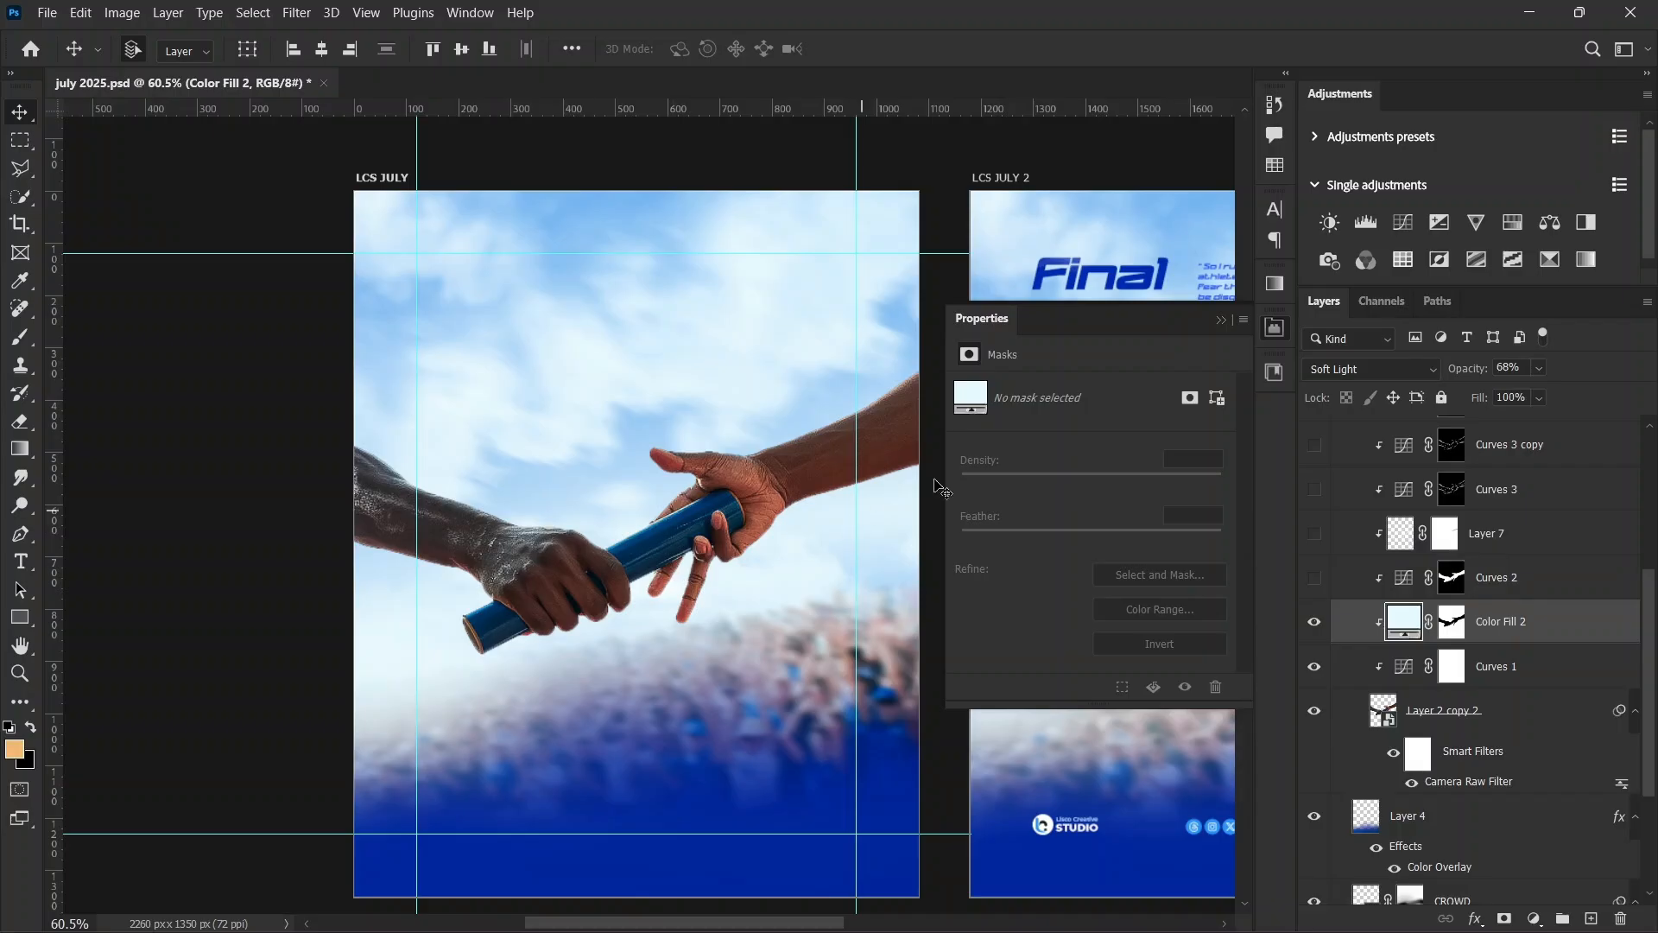
{"action": "left_click", "coordinate": [1313, 622]}
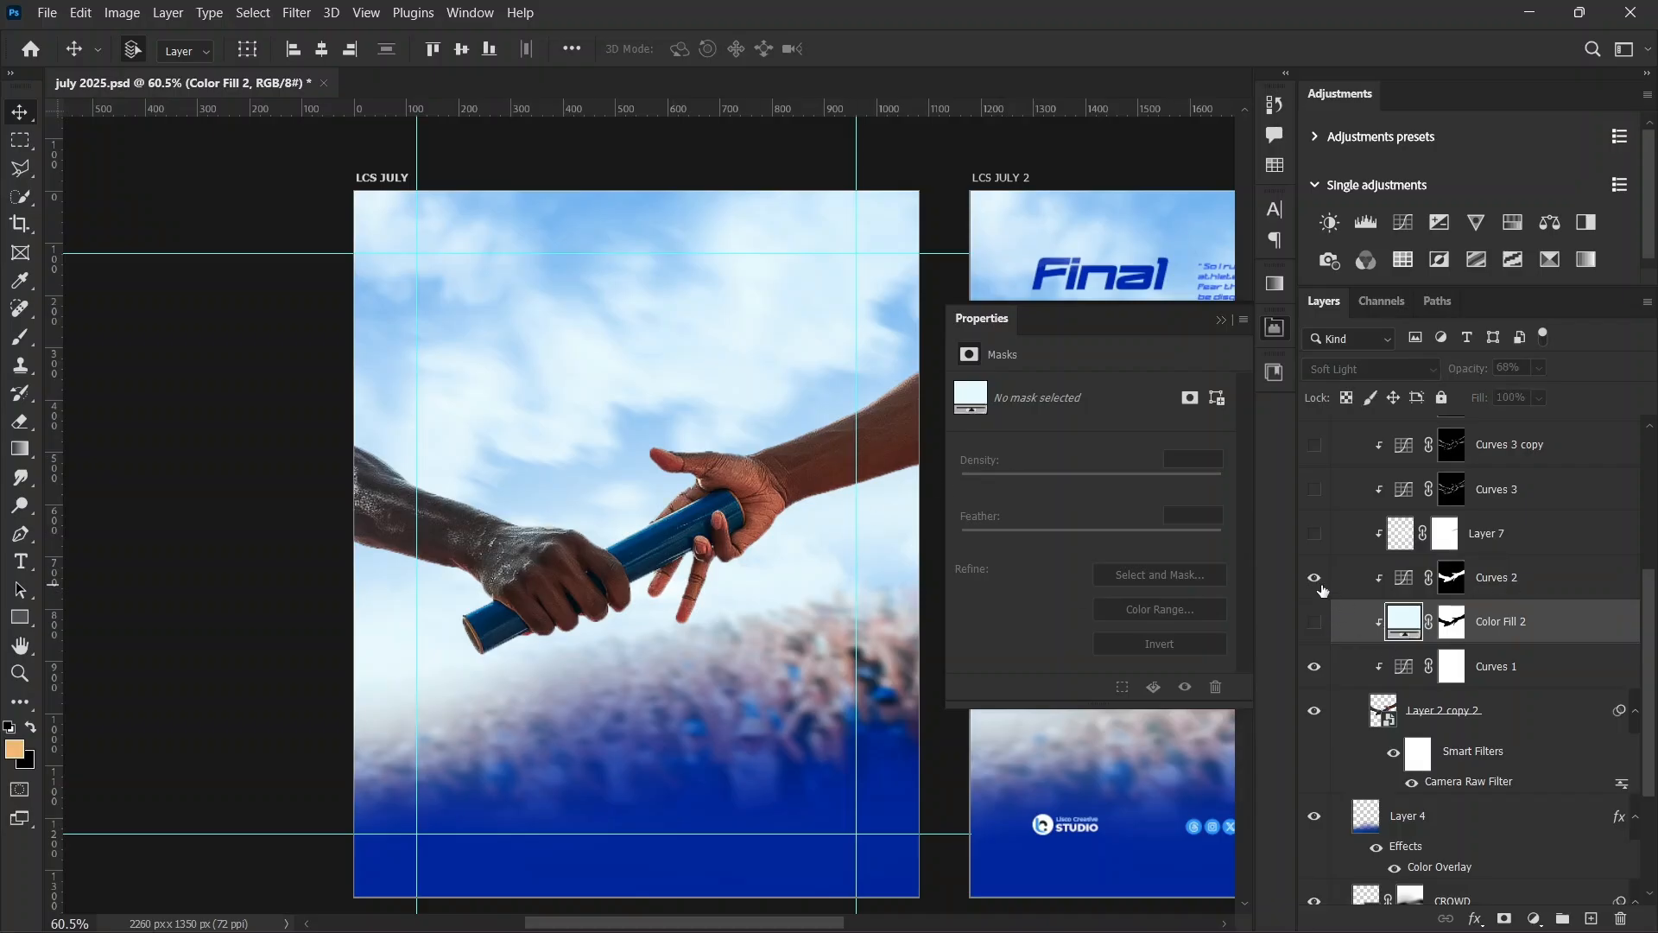
Step: Turn on Curves 2, inspect its curve, and compare the hands with the adjustment hidden and shown
{"action": "left_click", "coordinate": [1314, 577]}
{"action": "left_click", "coordinate": [1596, 585]}
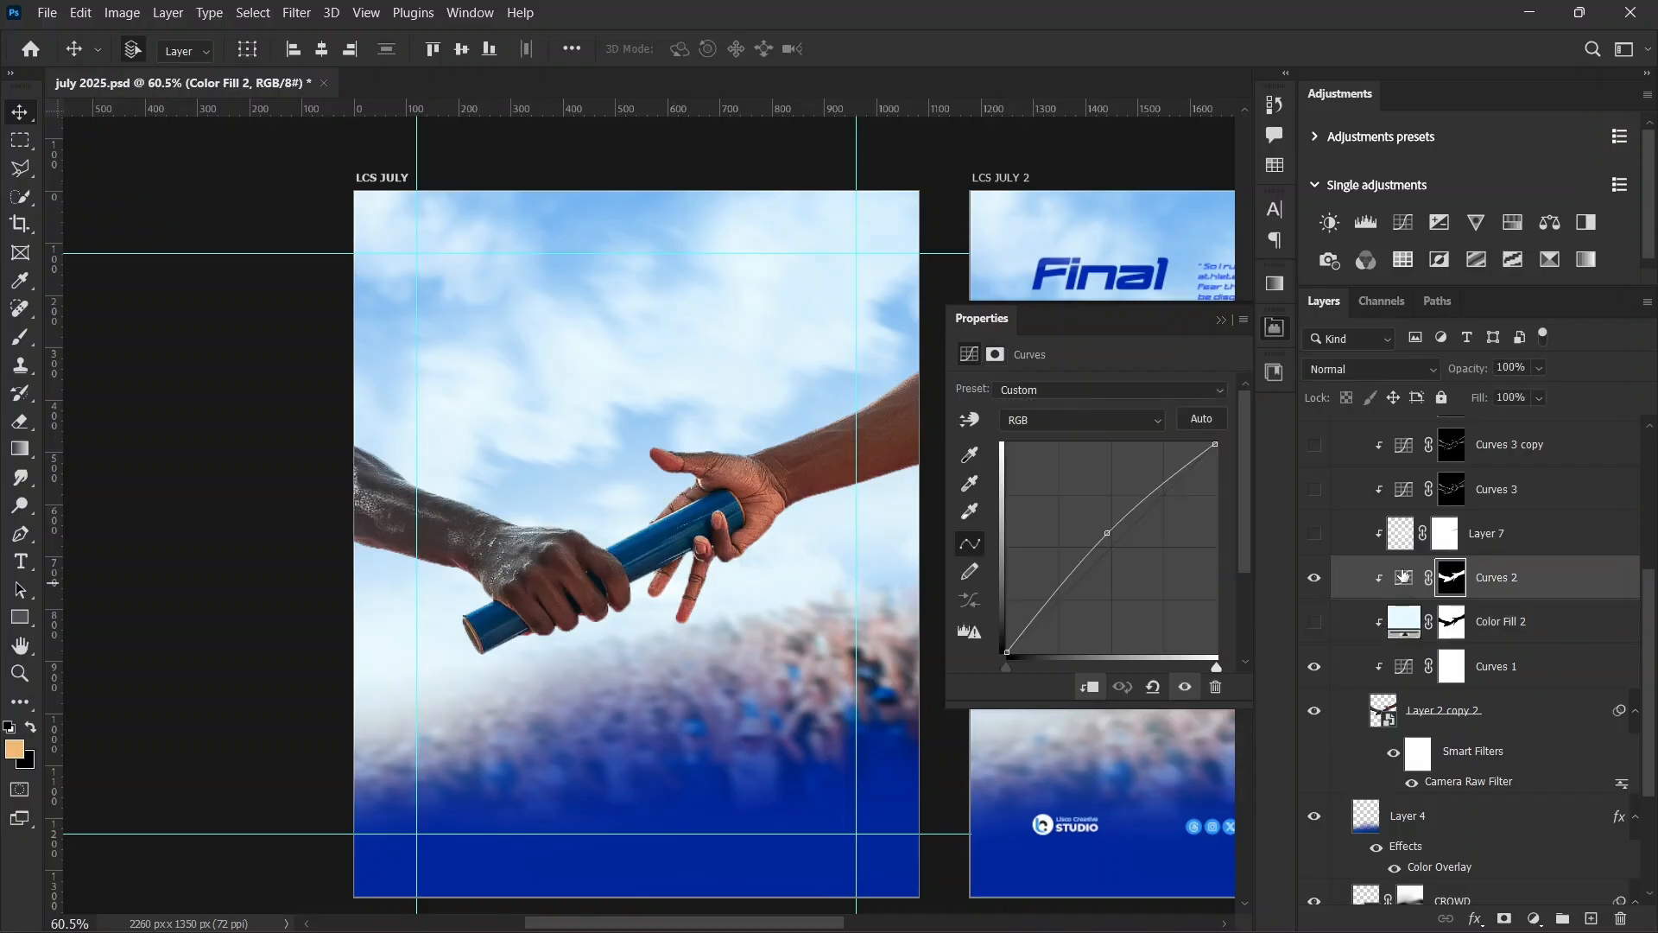
{"action": "left_click", "coordinate": [1313, 579]}
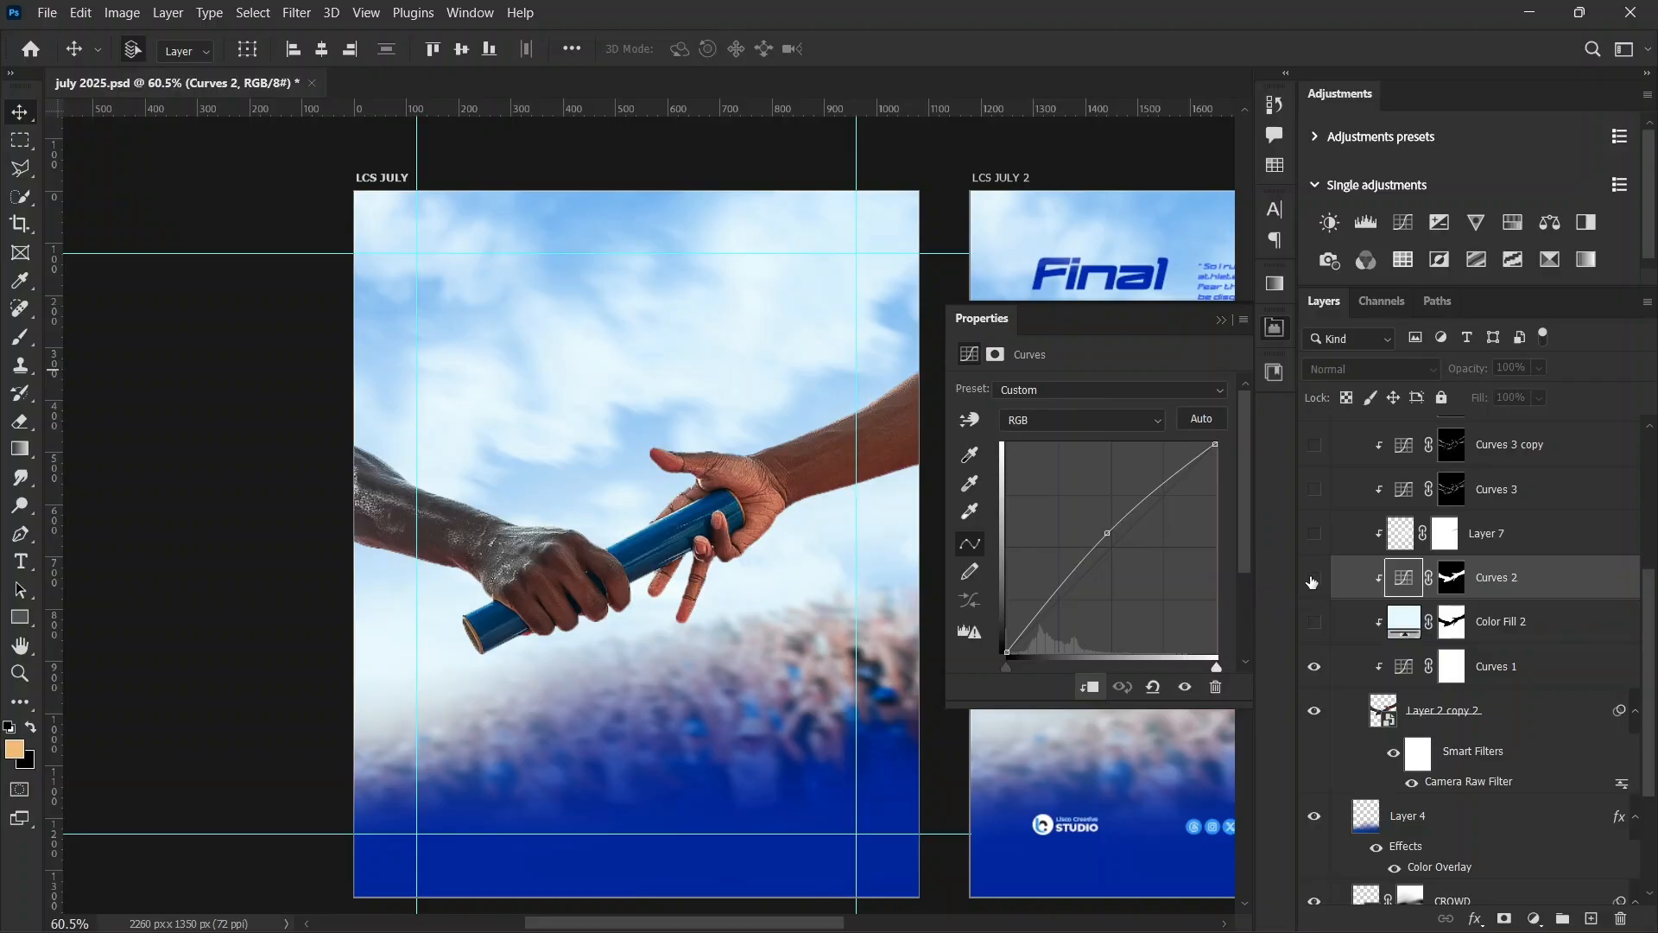
{"action": "left_click", "coordinate": [1313, 578]}
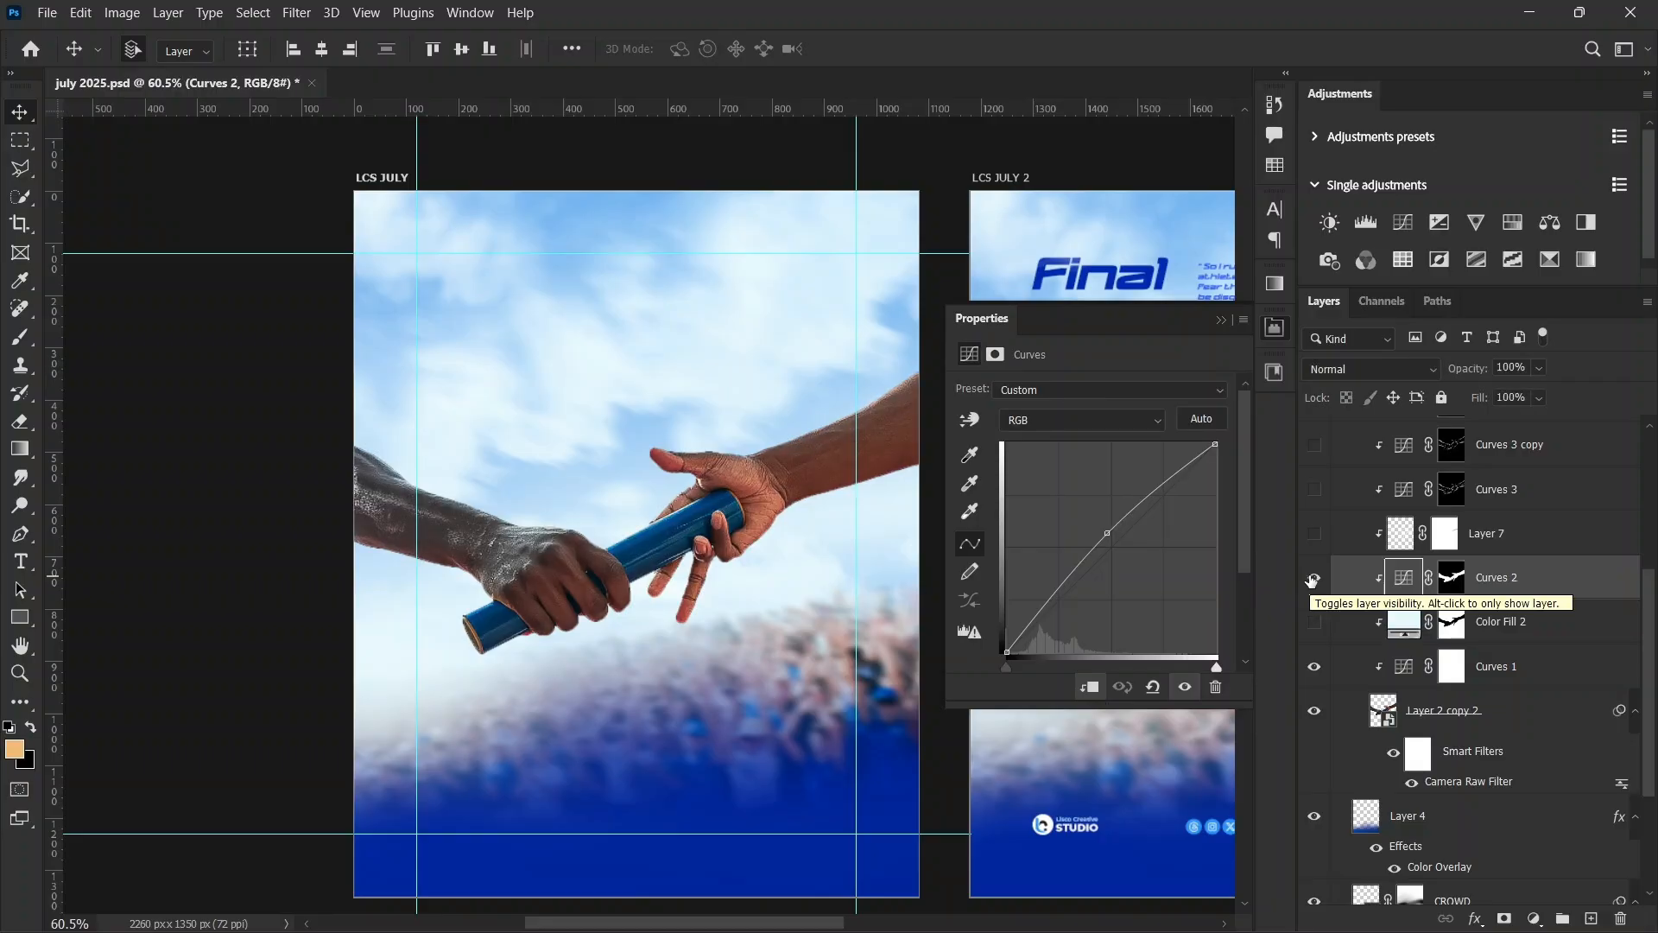
Step: Turn on Layer 7 above Curves 2, select its mask, and compare the hands with the layer hidden and shown
{"action": "left_click", "coordinate": [1314, 535]}
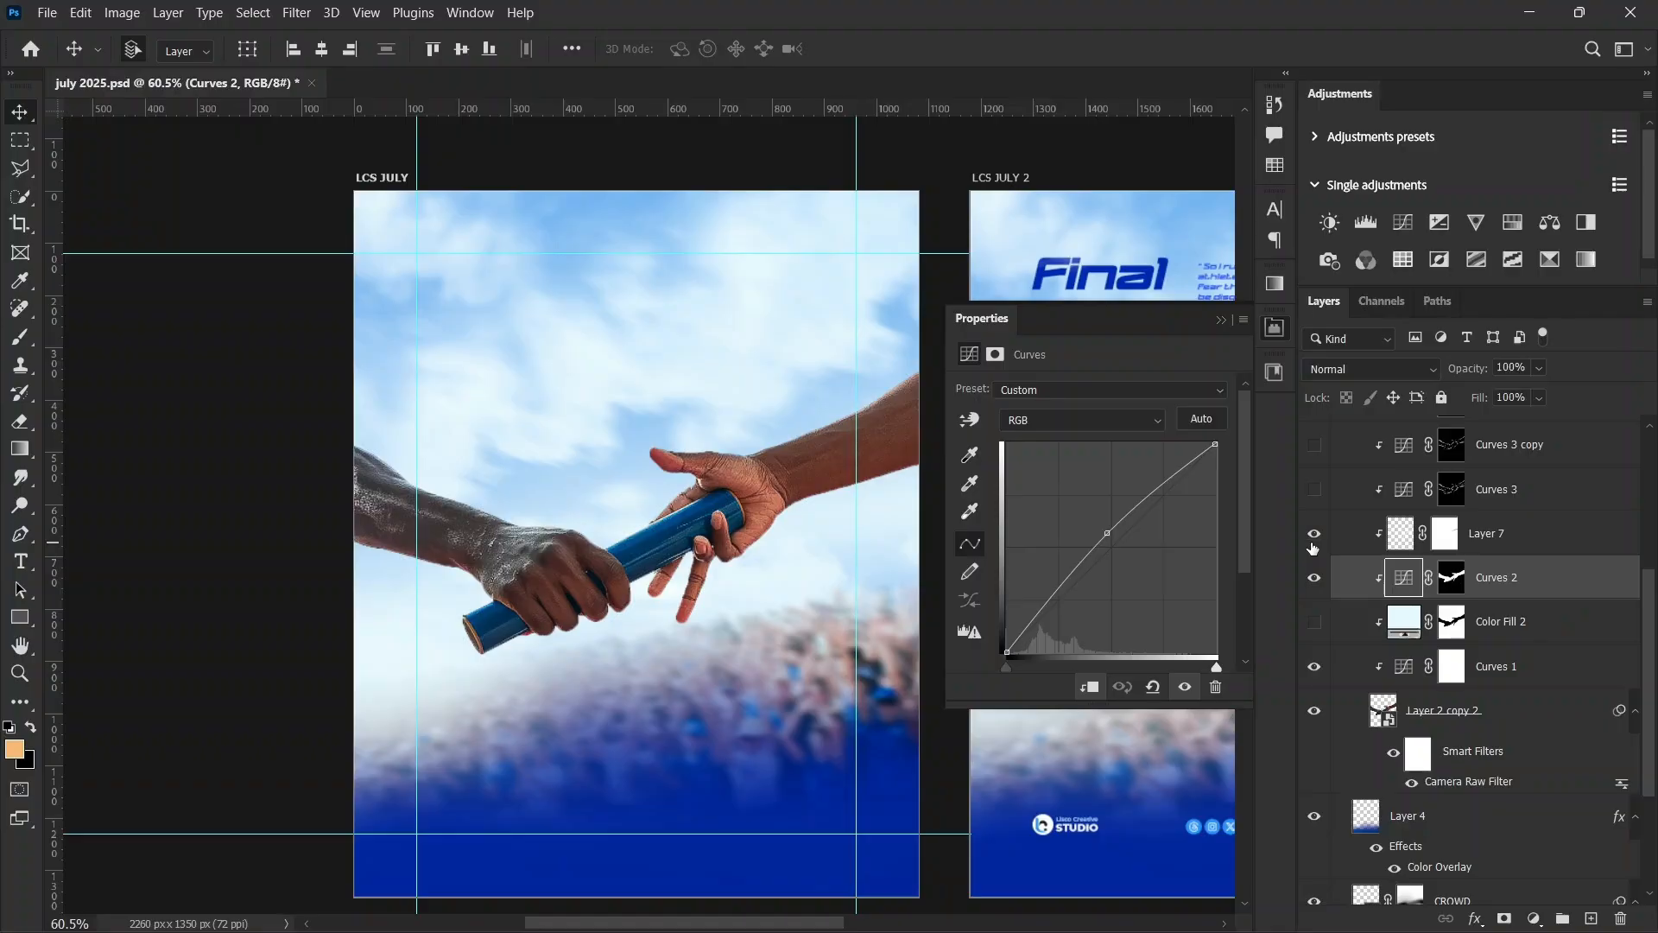
{"action": "left_click", "coordinate": [1444, 534]}
{"action": "left_click", "coordinate": [1314, 536]}
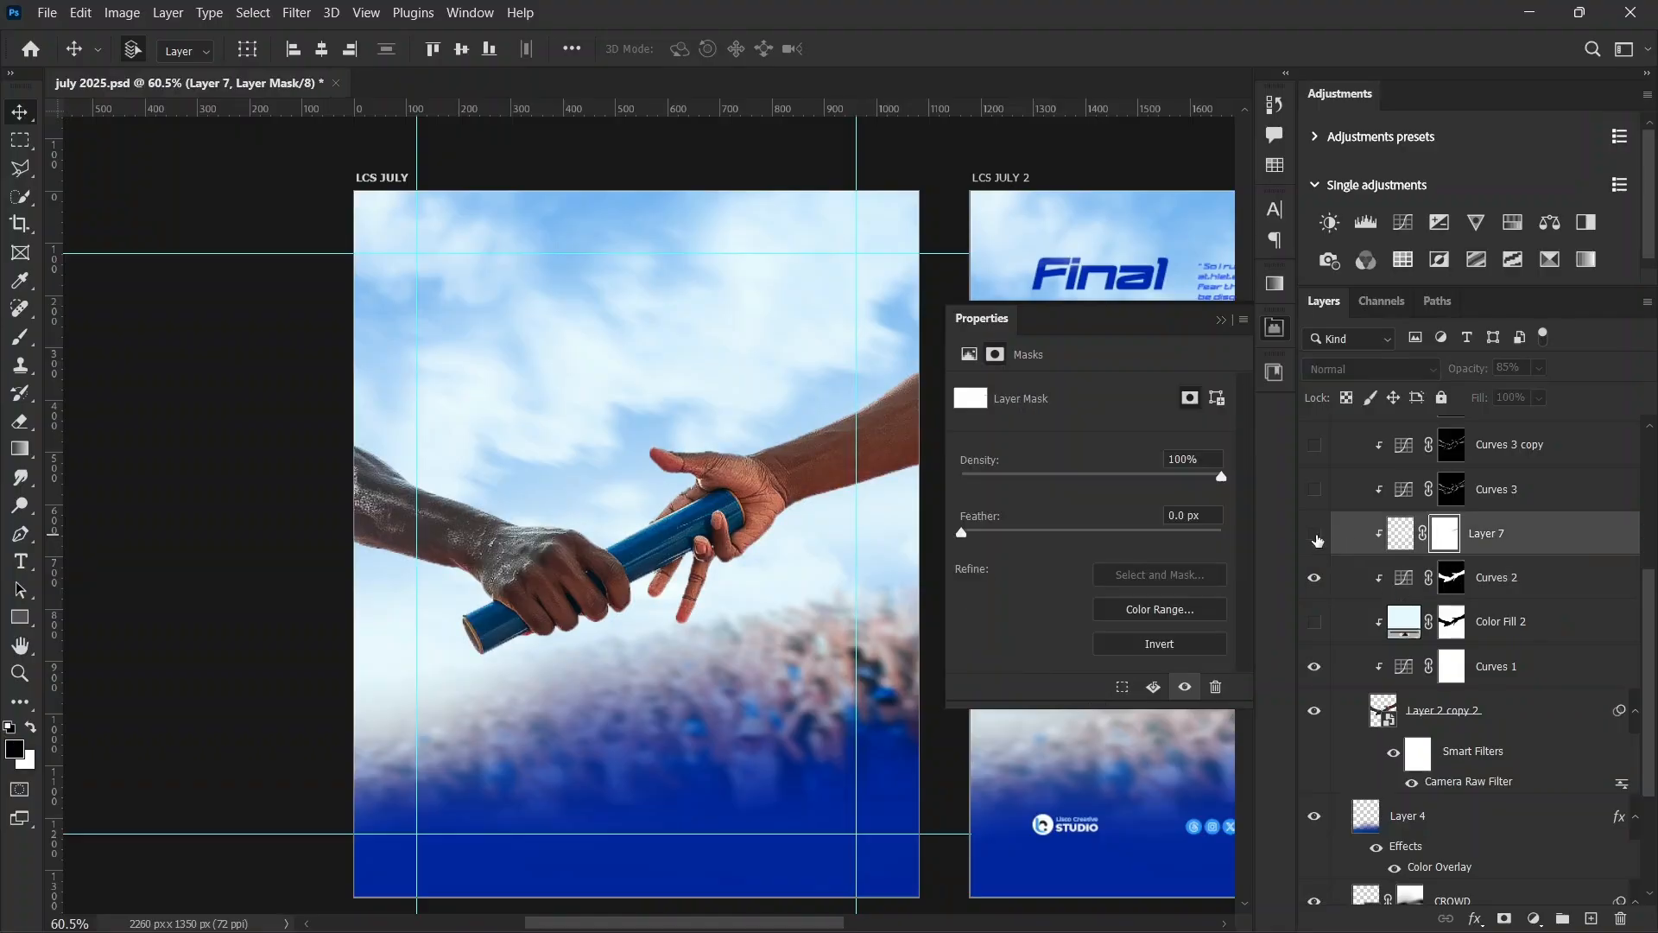
{"action": "left_click", "coordinate": [1315, 534]}
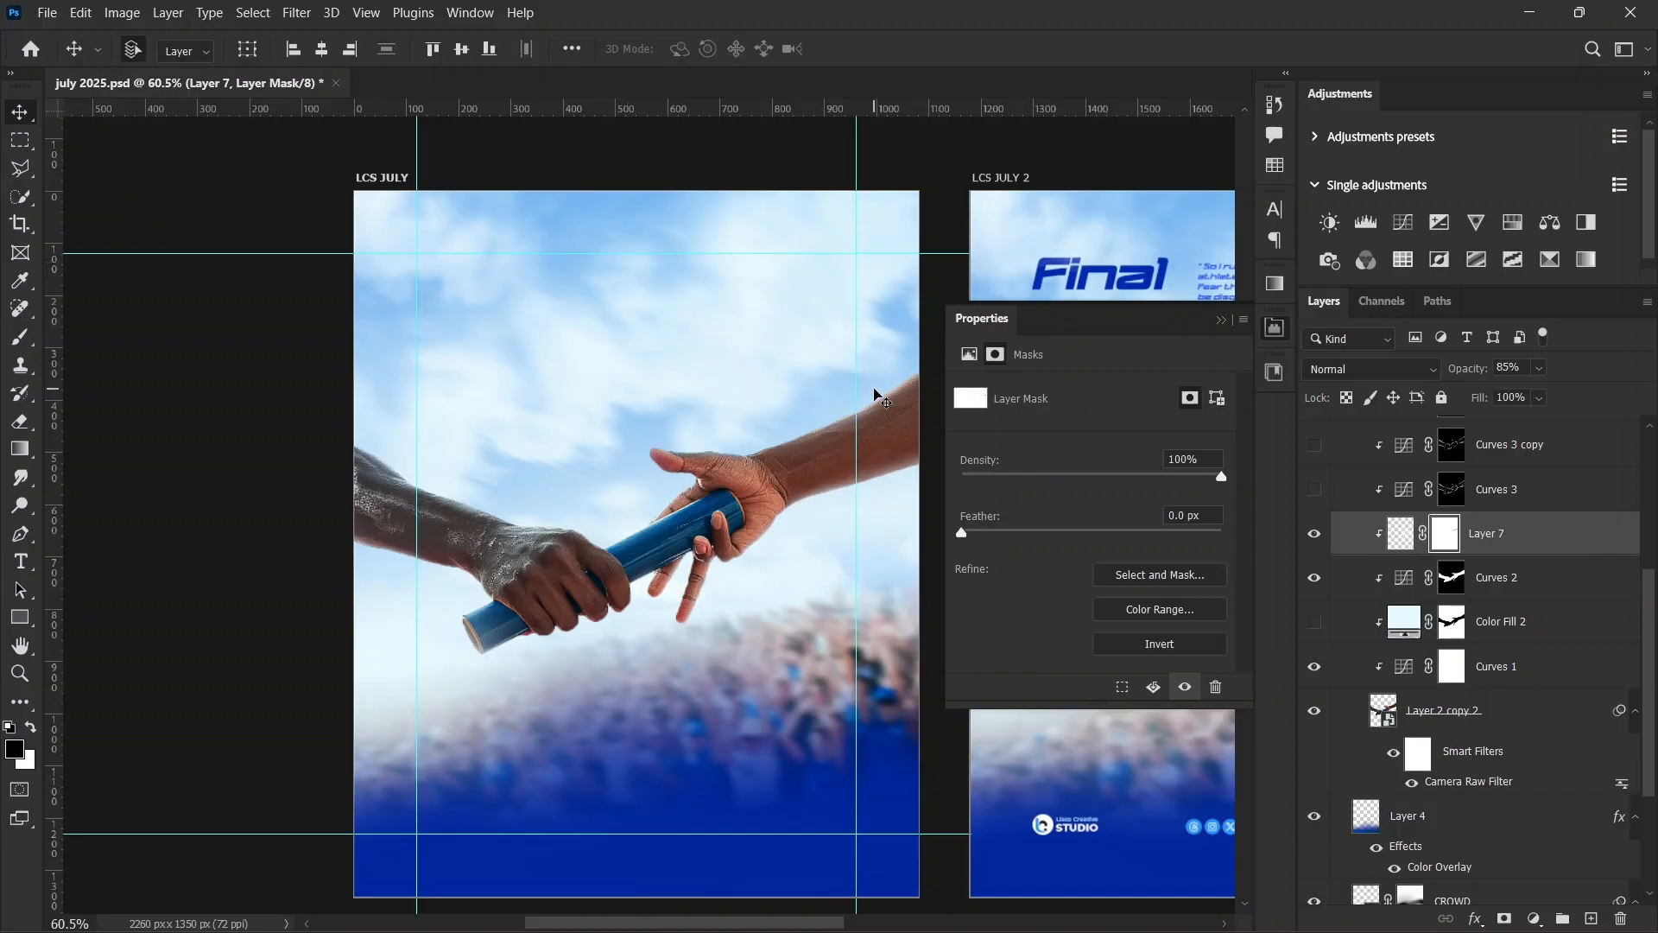
{"action": "left_click", "coordinate": [1315, 533]}
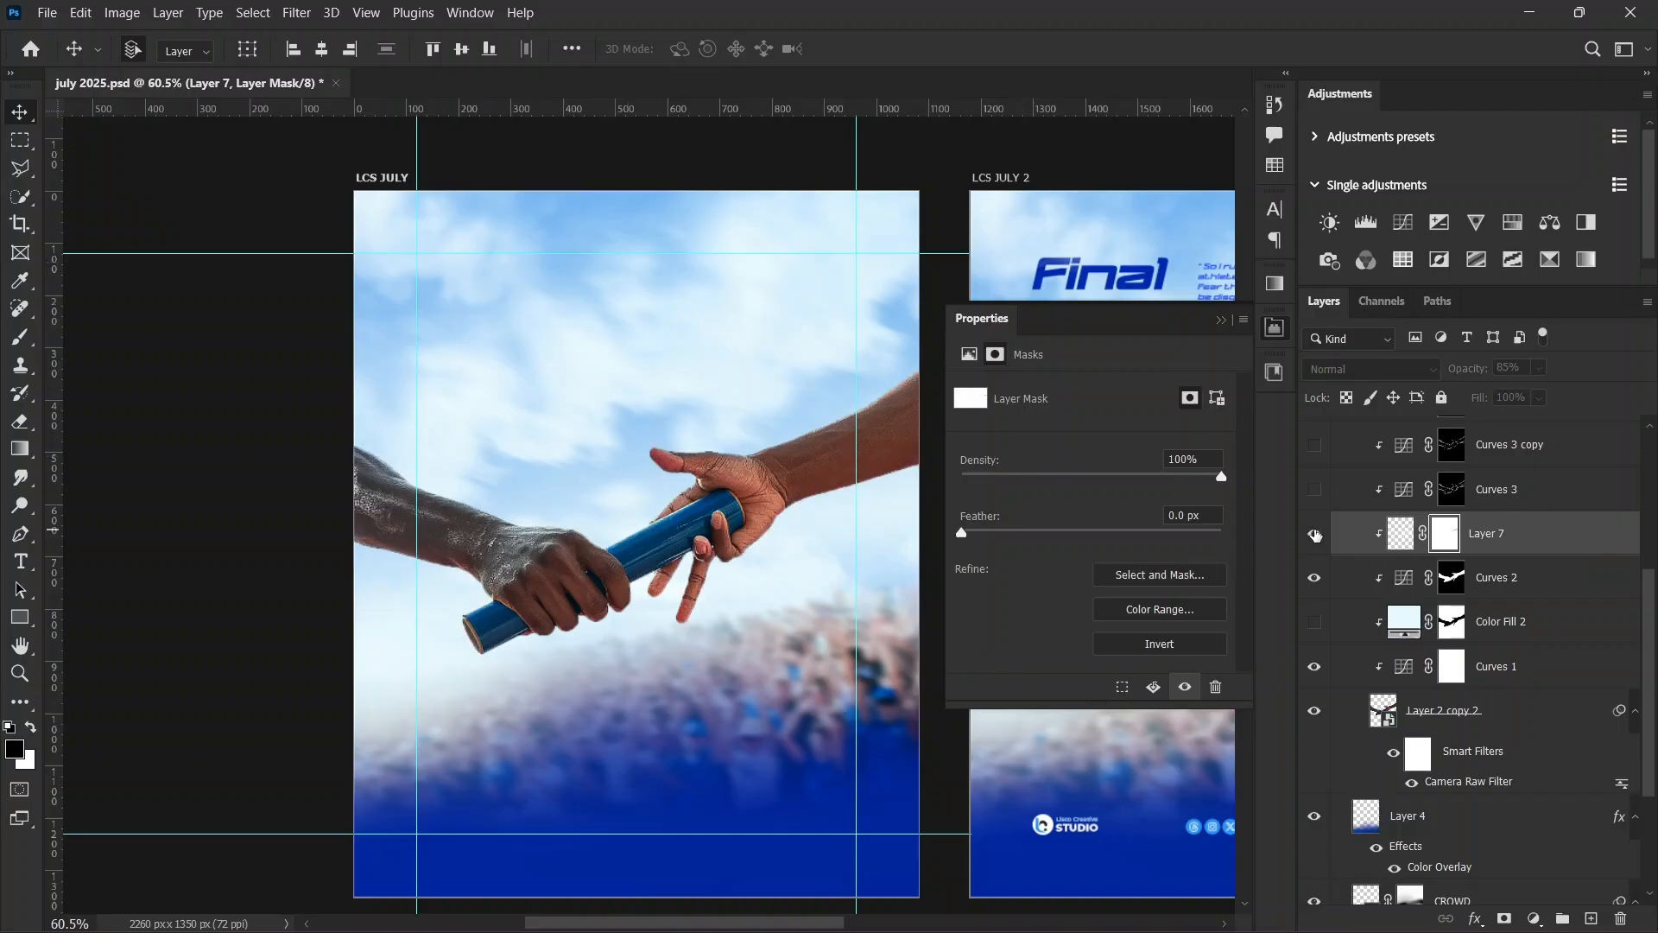
{"action": "left_click", "coordinate": [1315, 533]}
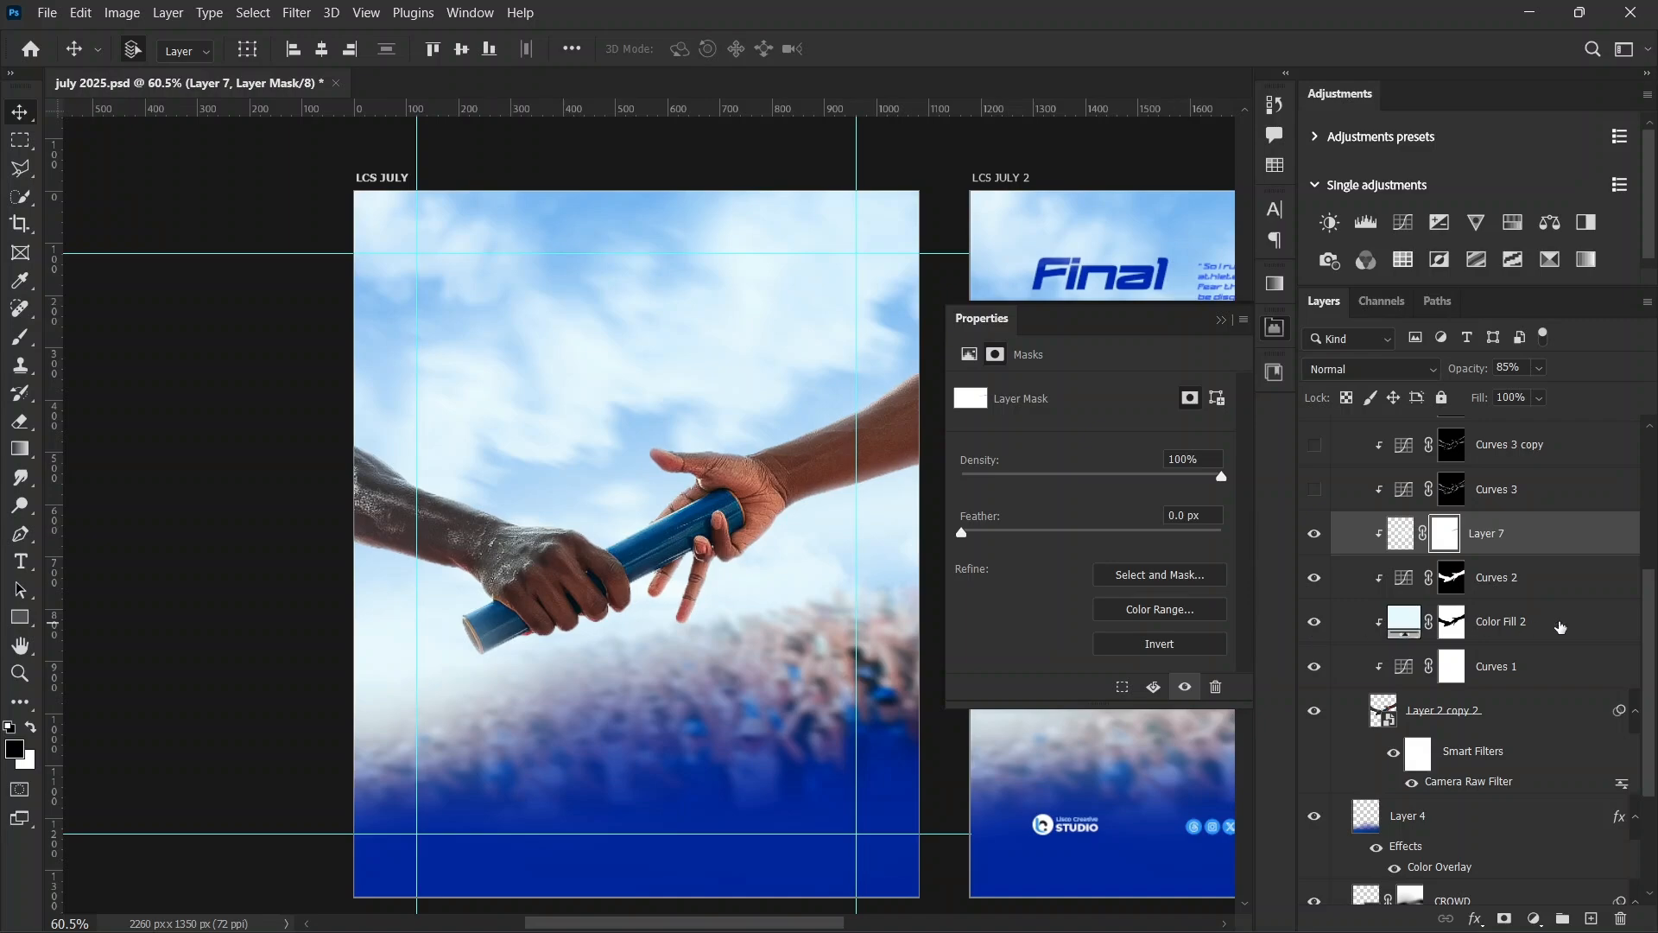
Step: Select Color Fill 2 and compare the hands with the fill hidden and shown
{"action": "left_click", "coordinate": [1560, 626]}
{"action": "left_click", "coordinate": [1313, 624]}
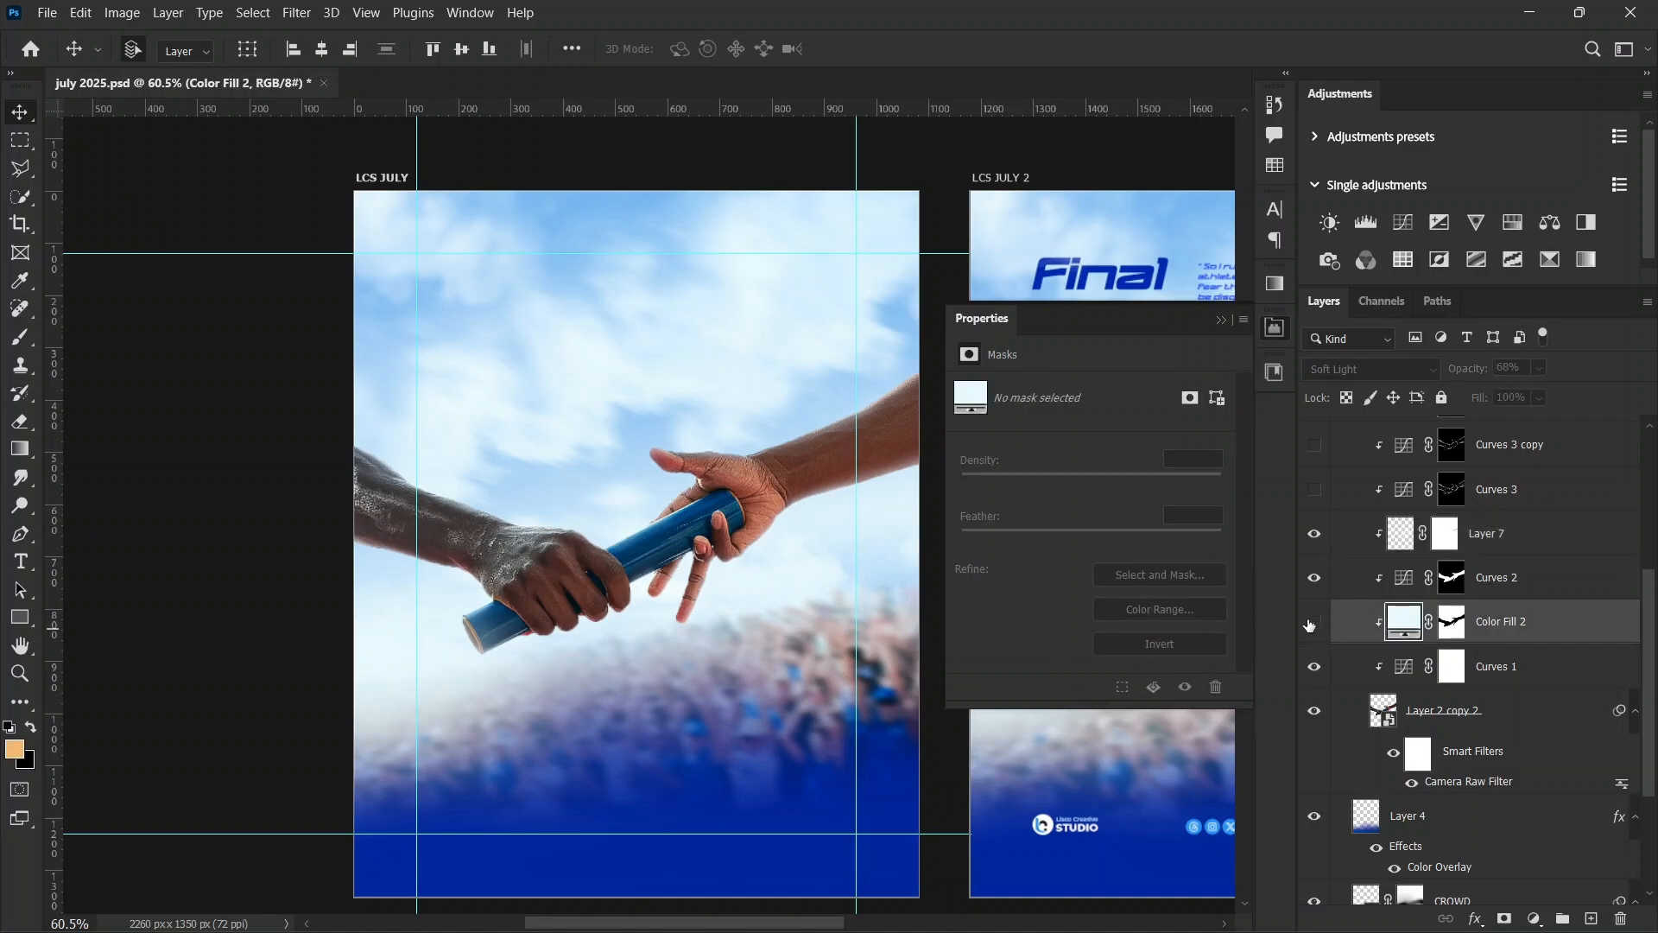
{"action": "left_click", "coordinate": [1313, 624]}
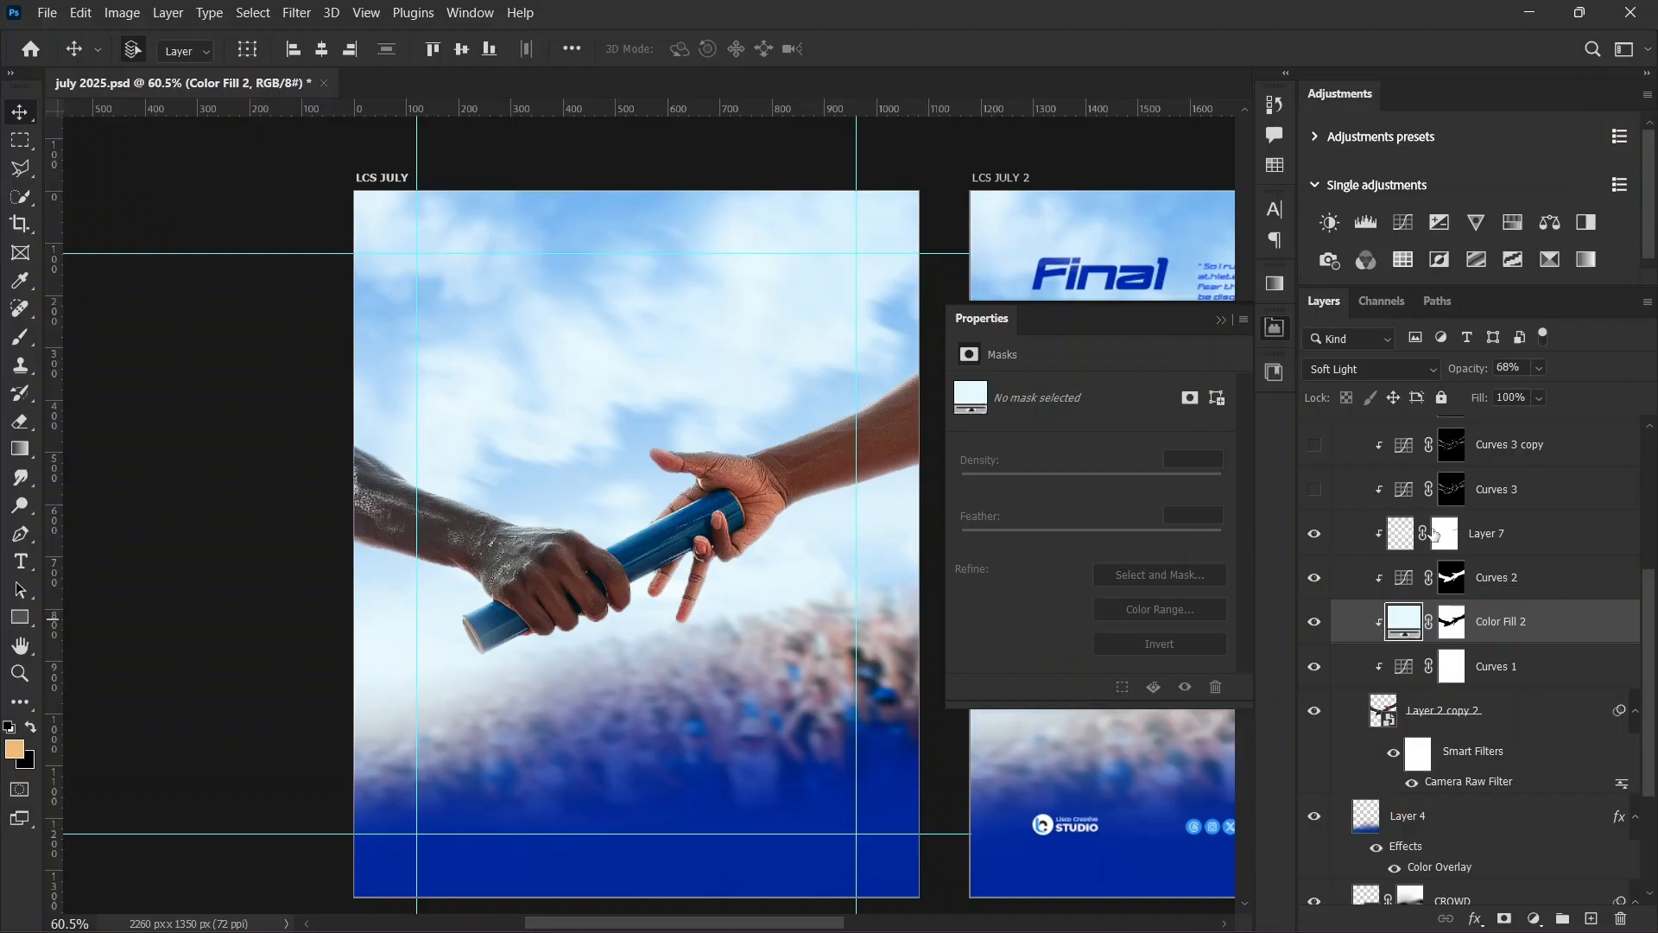
Step: Turn on the Curves 3, Curves 3 copy and Curves 4 adjustments over the hands, leaving Curves 3 copy selected
{"action": "left_click", "coordinate": [1314, 491]}
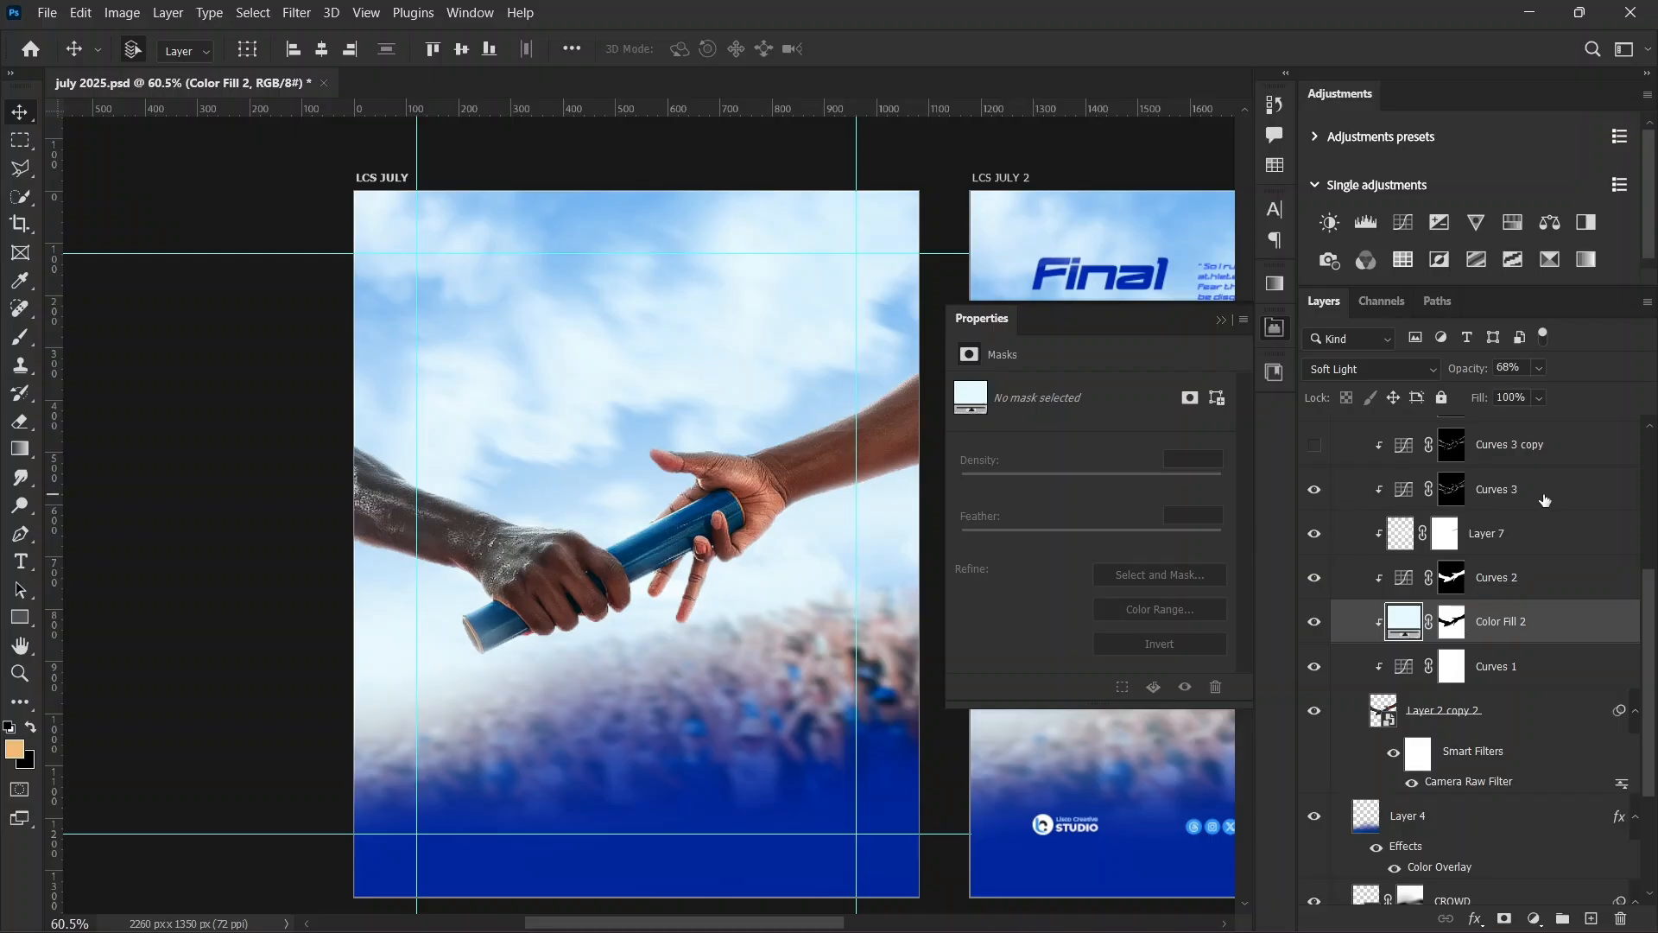
{"action": "left_click", "coordinate": [1525, 500]}
{"action": "scroll", "coordinate": [1534, 518], "scroll_direction": "up", "scroll_amount": 1}
{"action": "left_click", "coordinate": [1335, 510]}
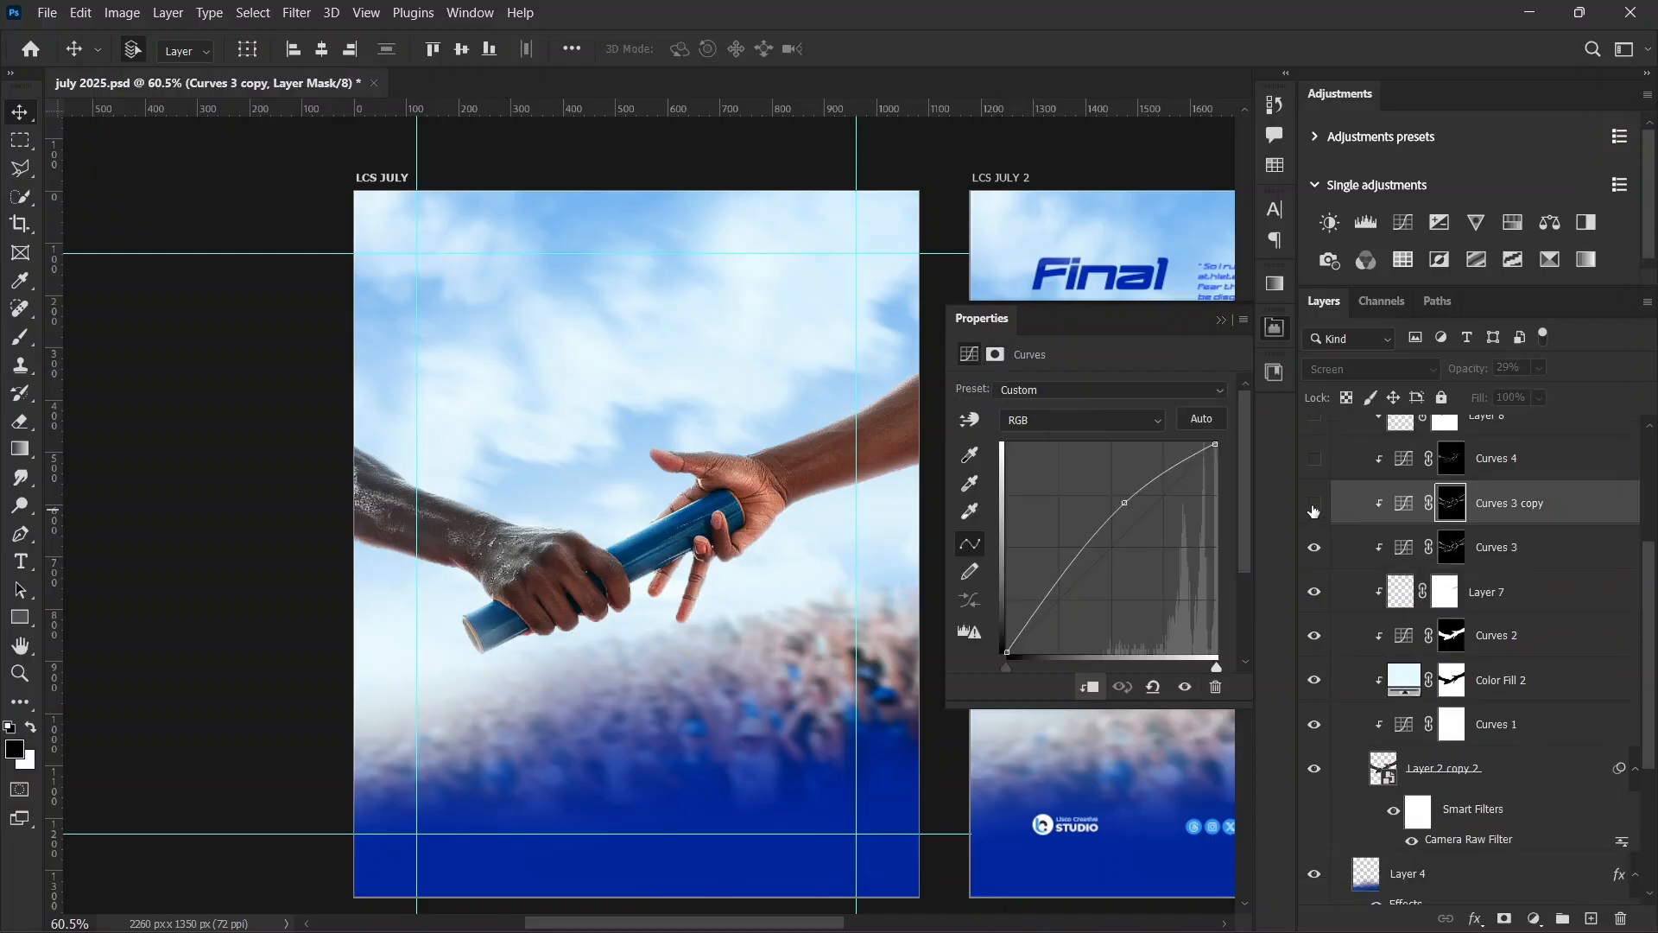
{"action": "left_click", "coordinate": [1314, 507]}
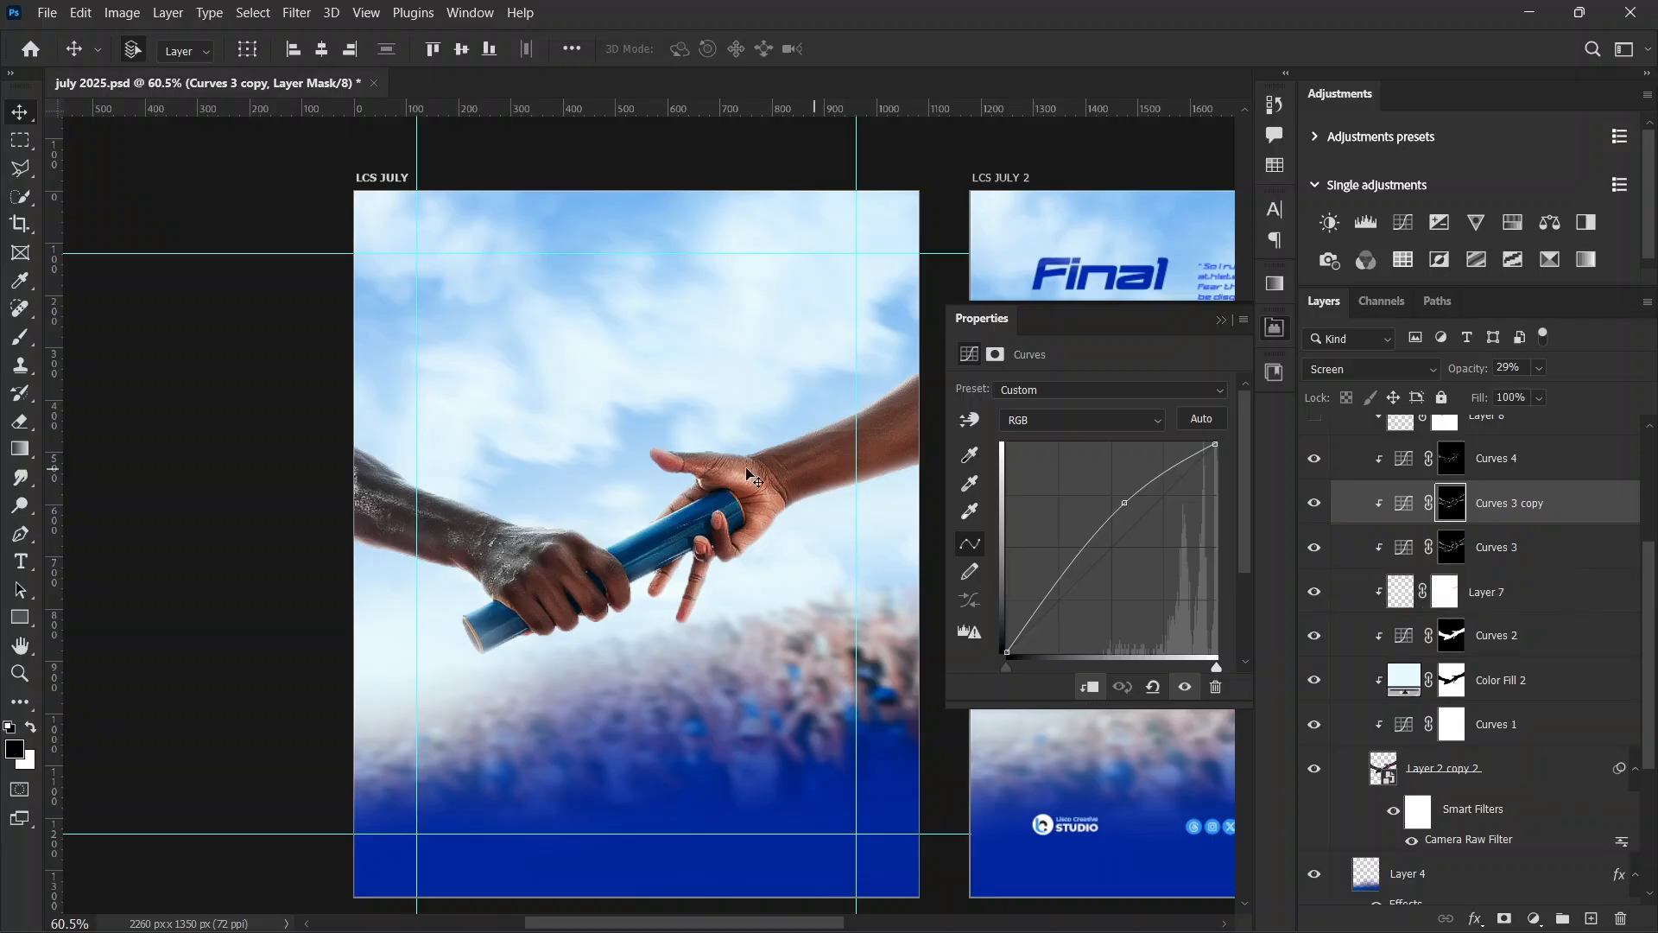
Step: Compare the hands with Curves 3, Curves 3 copy and Curves 4 all hidden and shown again
{"action": "left_click", "coordinate": [1314, 505]}
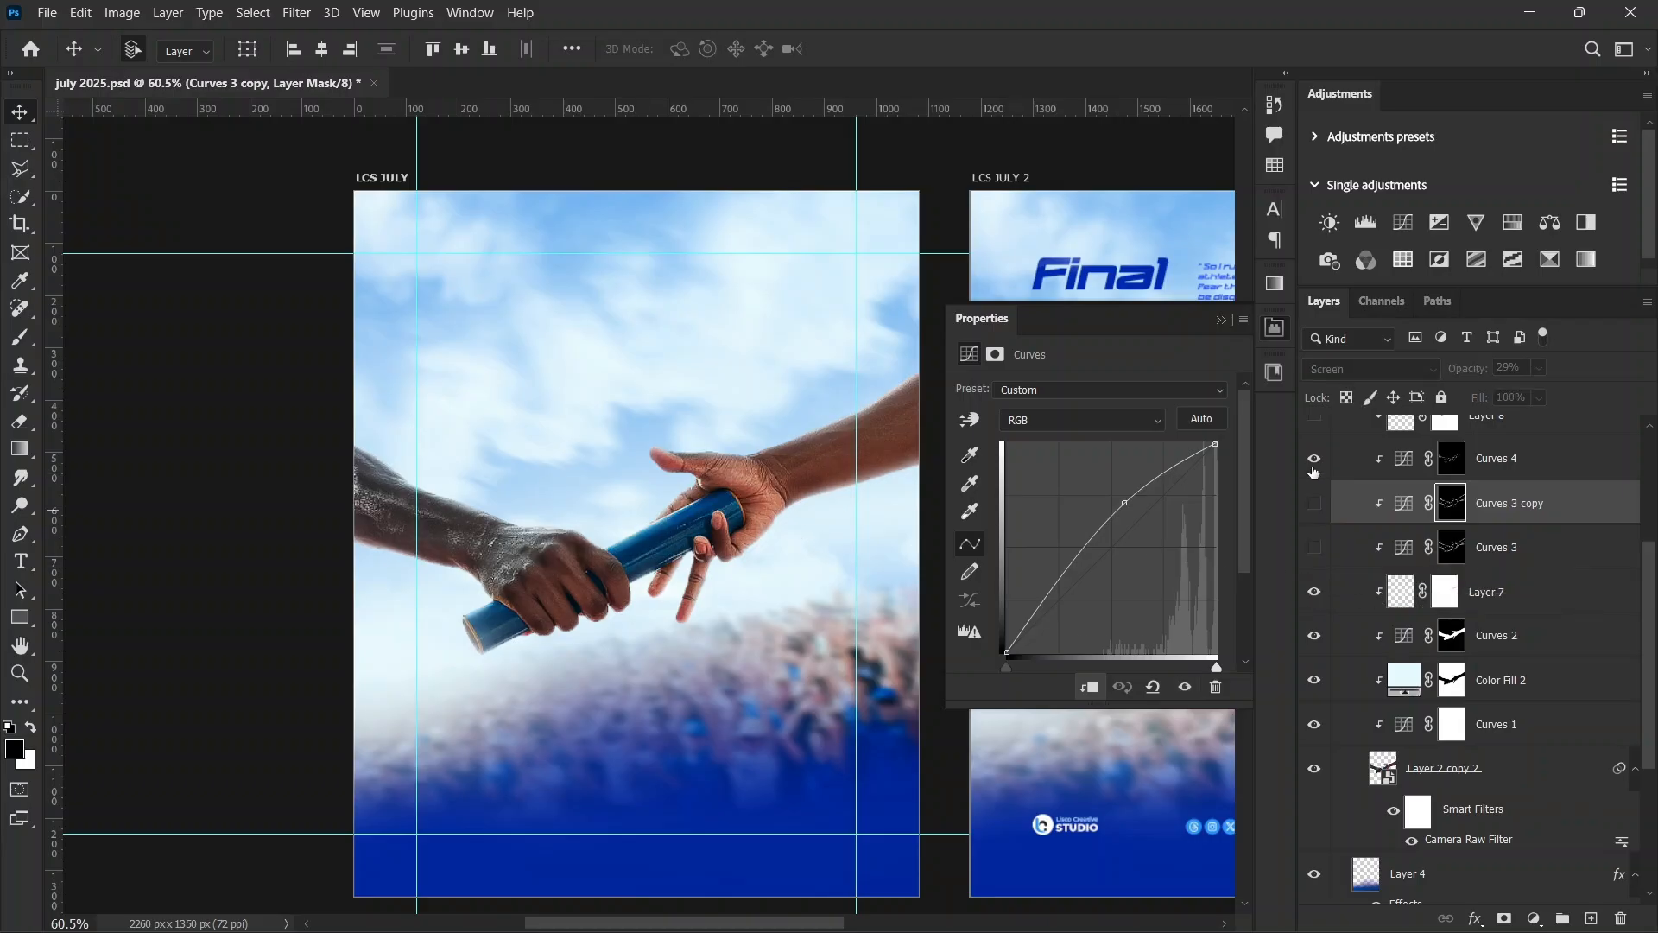
{"action": "left_click", "coordinate": [1313, 459]}
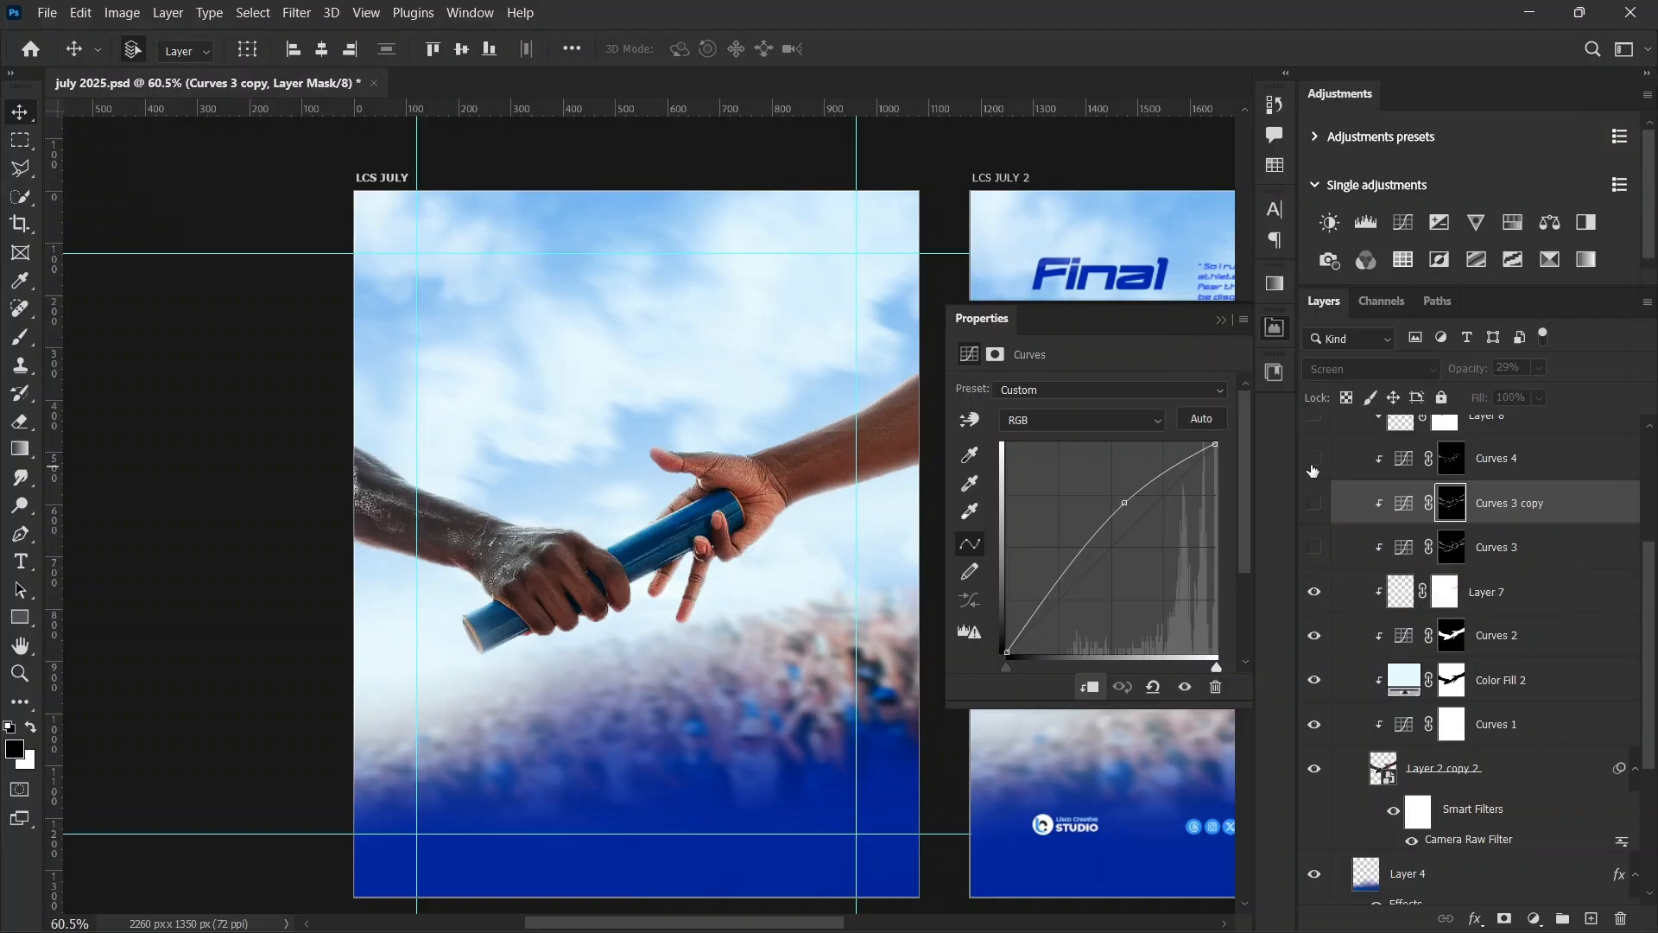
{"action": "left_click", "coordinate": [1314, 547]}
{"action": "left_click", "coordinate": [1314, 503]}
{"action": "left_click", "coordinate": [1314, 460]}
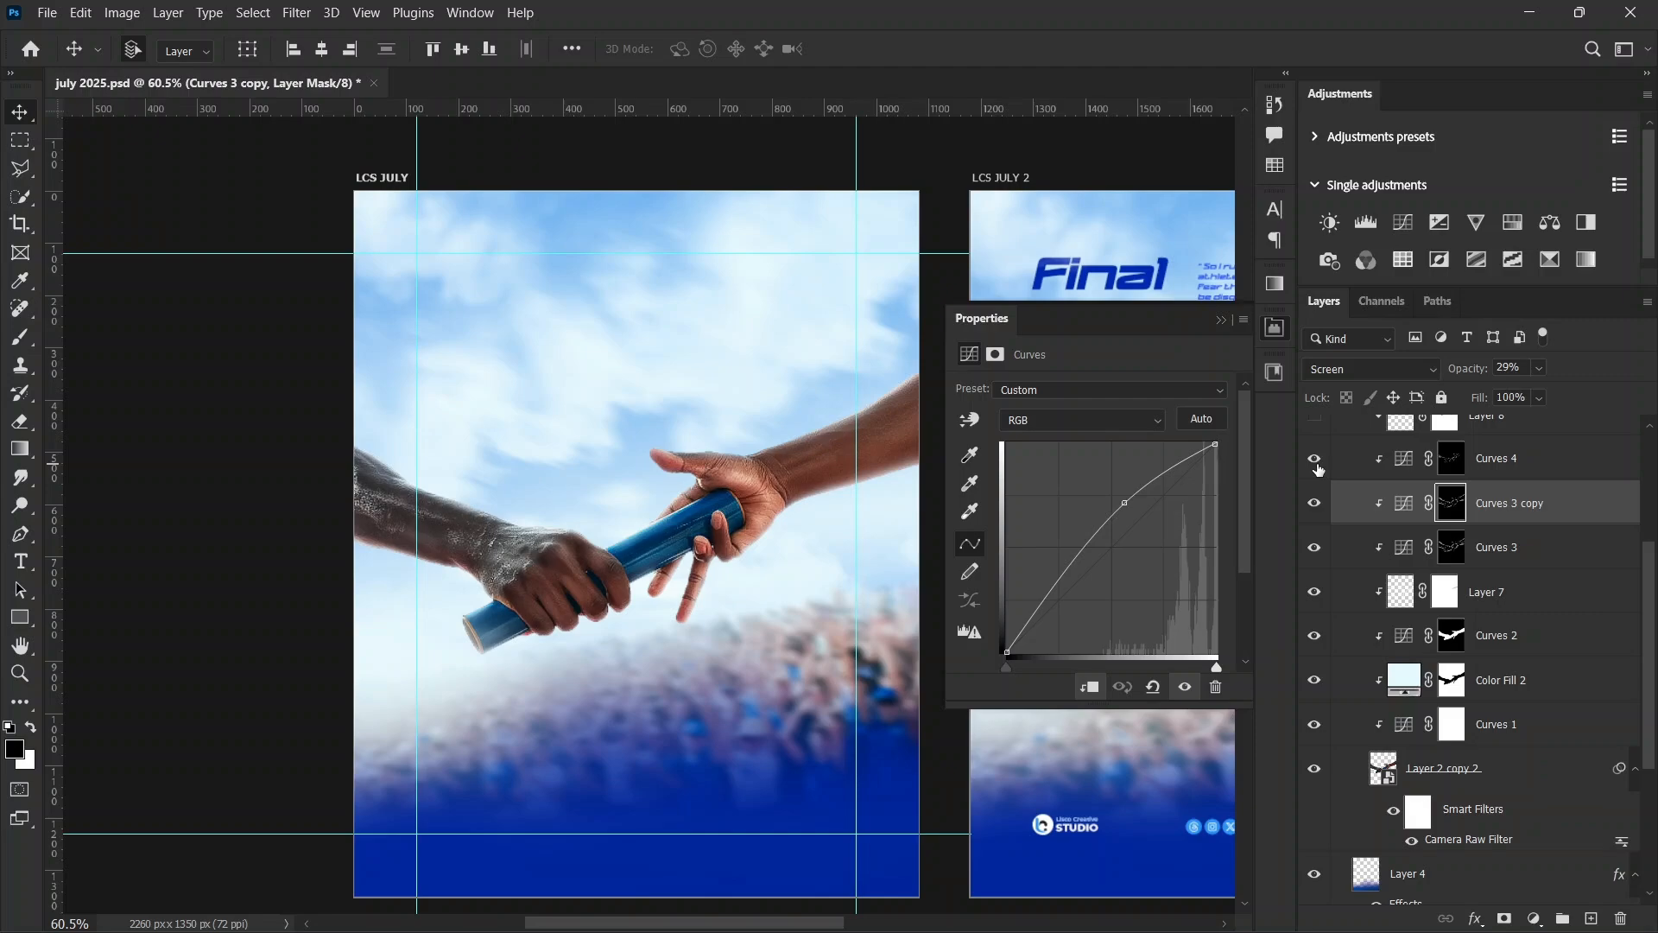
Step: Open the Curves 3 curve, try pulling its midpoint down, and undo the change
{"action": "left_click", "coordinate": [1558, 559]}
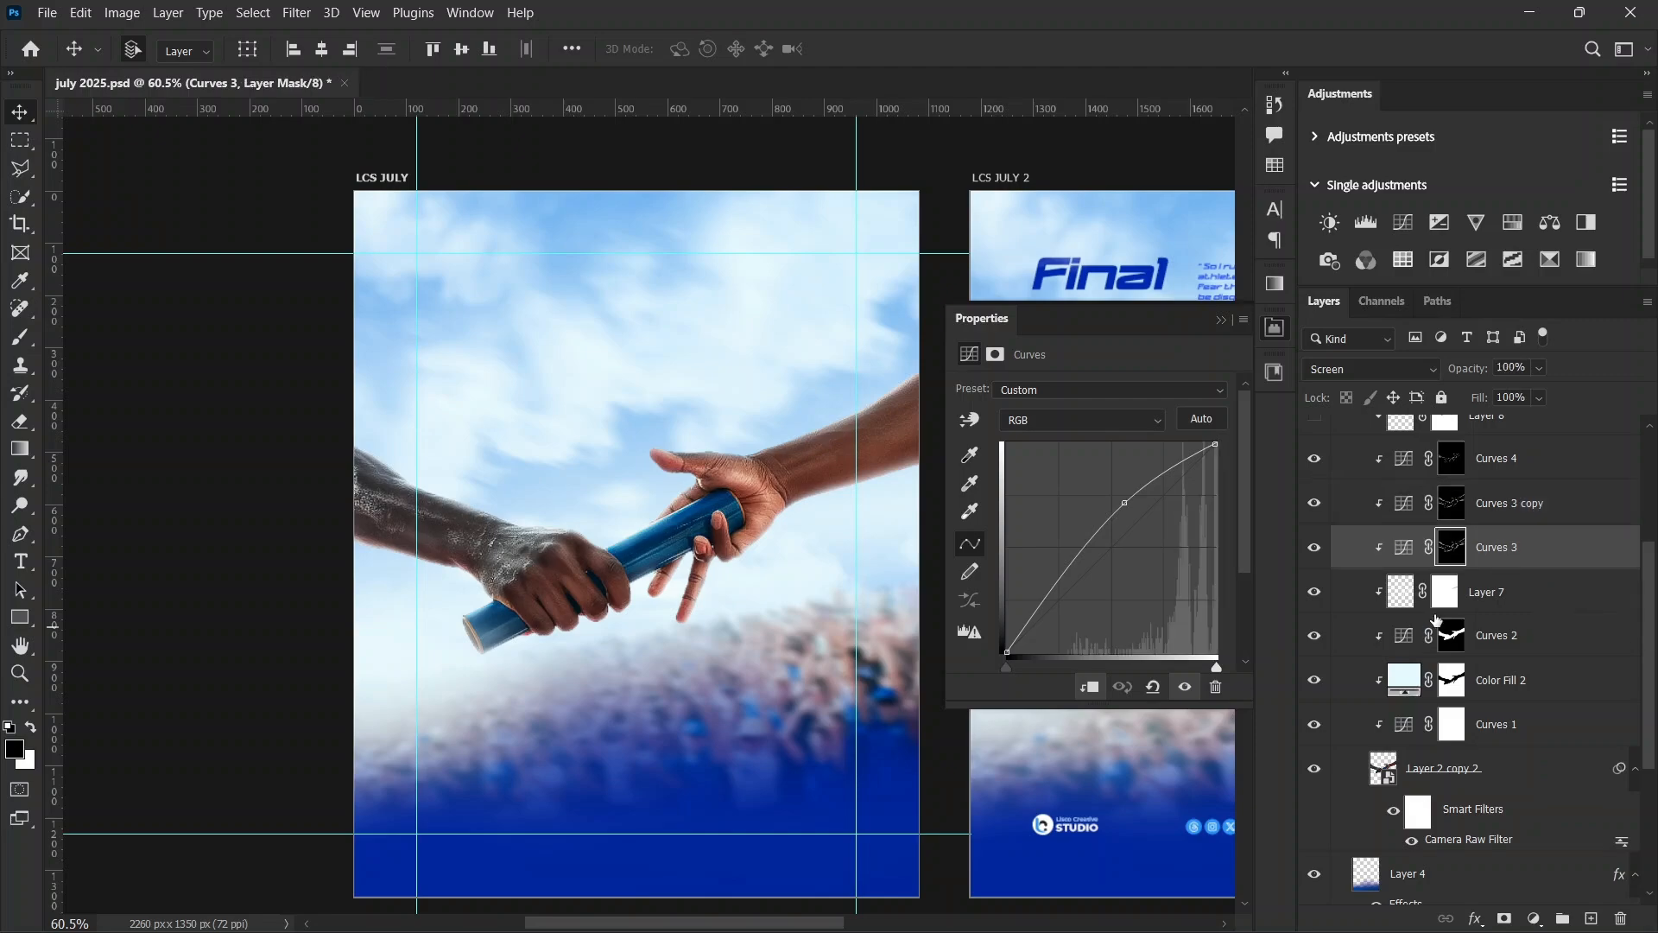
{"action": "left_click", "coordinate": [1402, 550]}
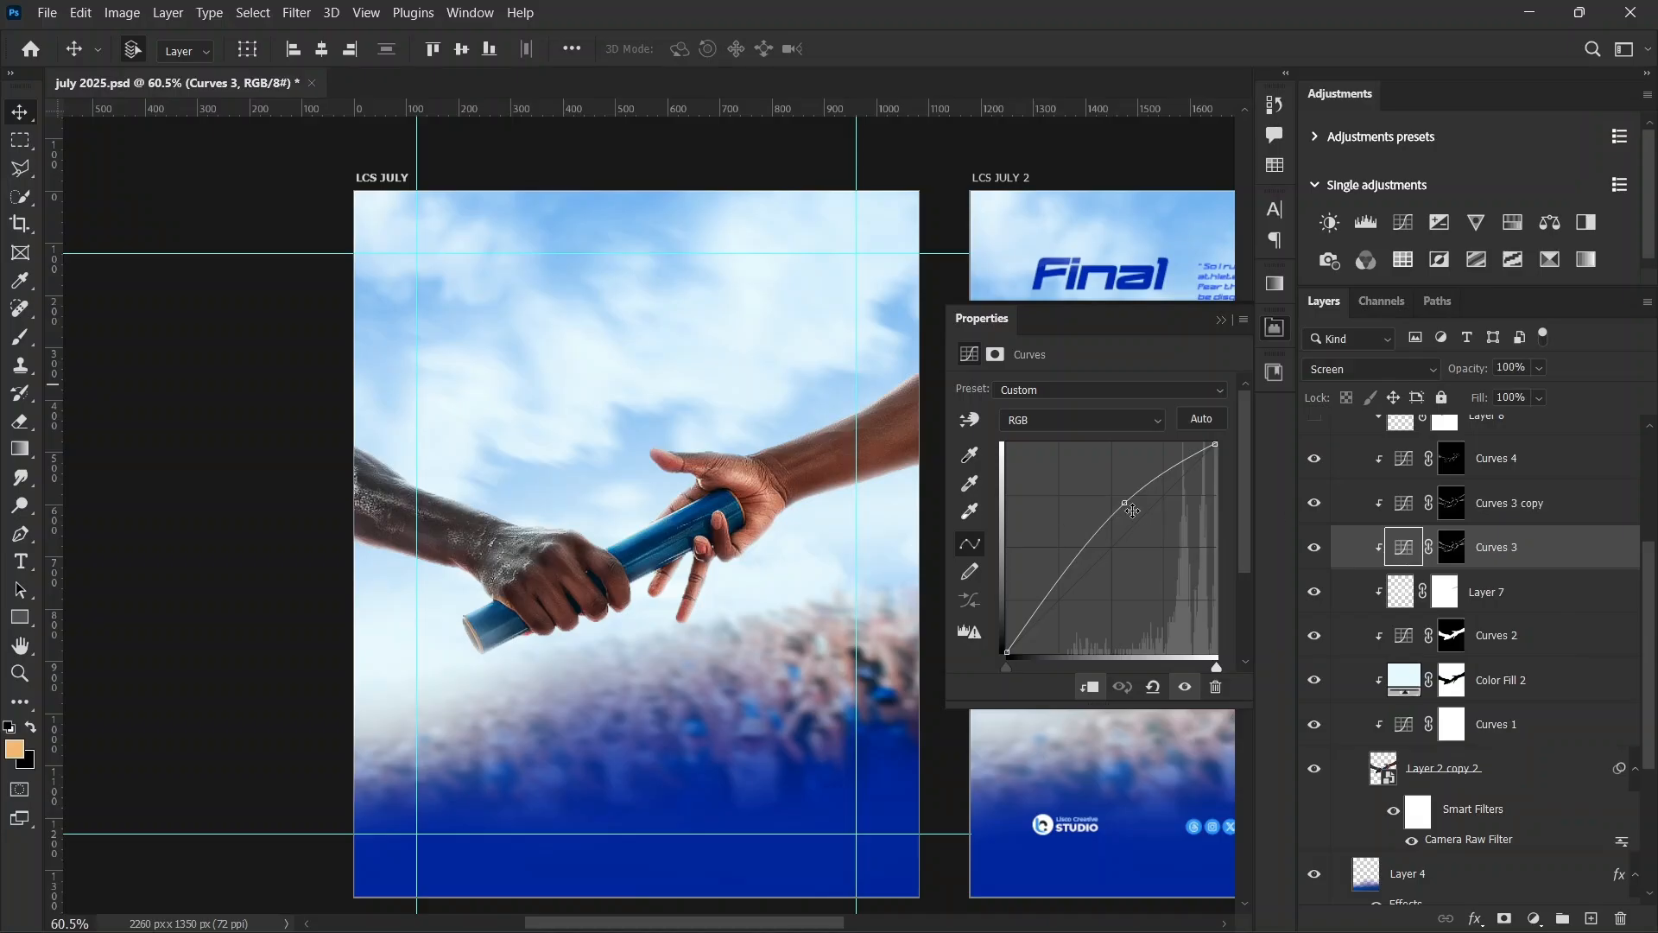
{"action": "left_click", "coordinate": [1123, 502]}
{"action": "left_click_drag", "start_coordinate": [1134, 499], "coordinate": [1157, 585]}
{"action": "key", "text": "ctrl+z"}
{"action": "key", "text": "ctrl+z"}
Step: Select the Curves 3 layer mask and ready the Brush tool with white as the foreground color
{"action": "left_click", "coordinate": [1451, 547]}
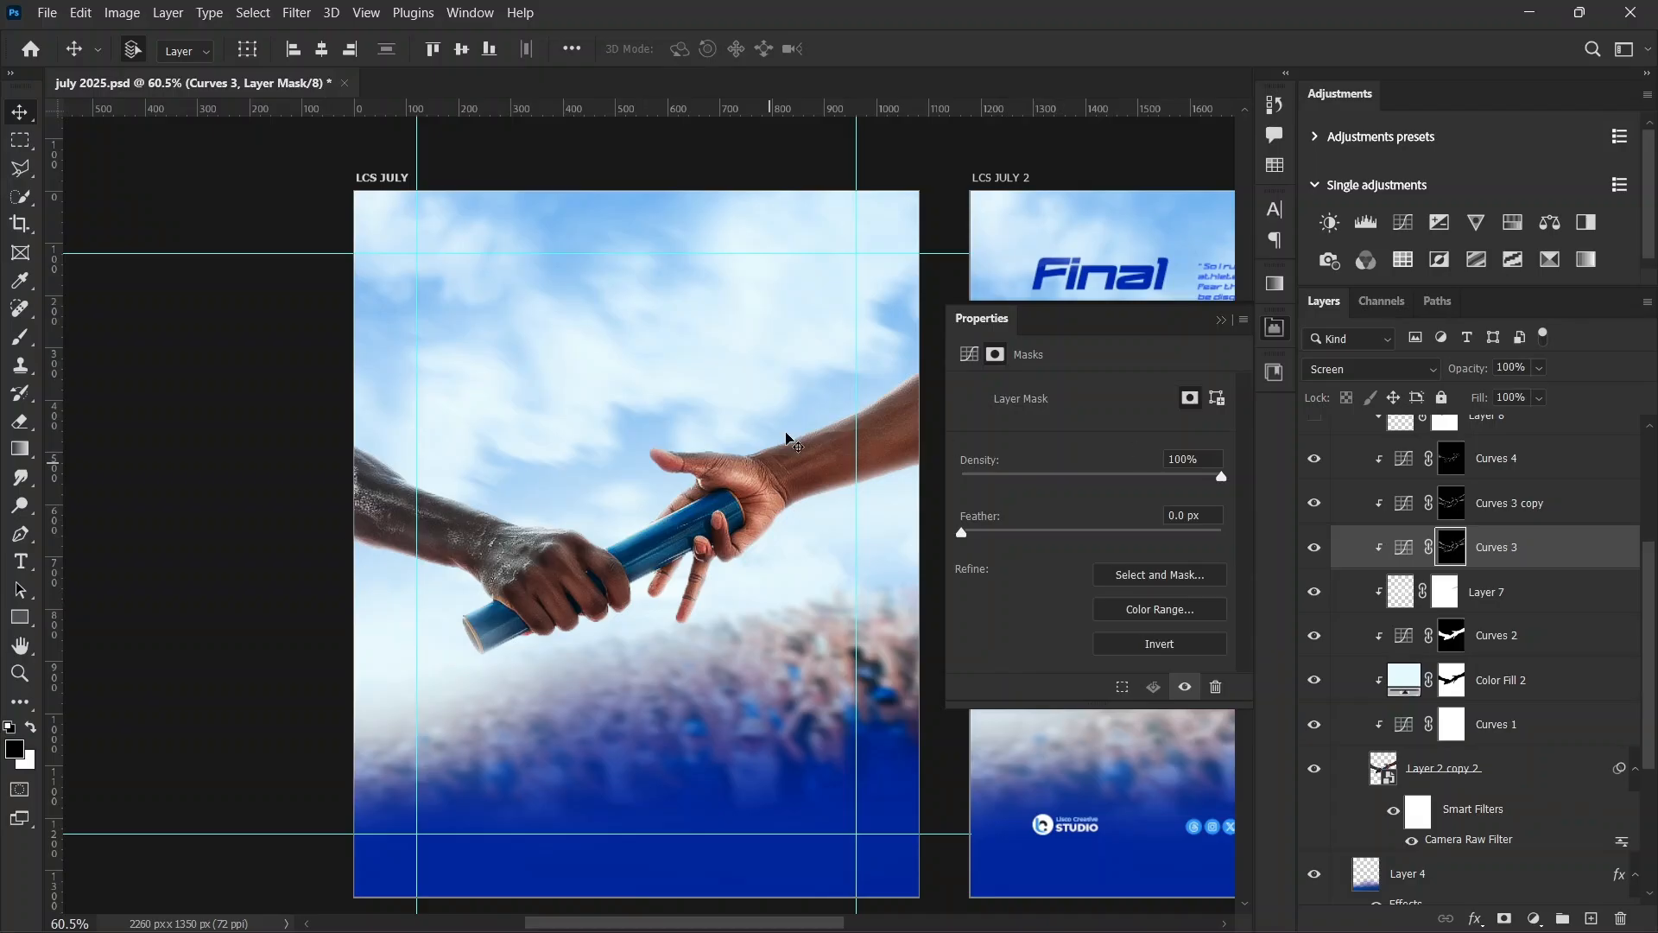
{"action": "left_click", "coordinate": [30, 727]}
{"action": "key", "text": "b"}
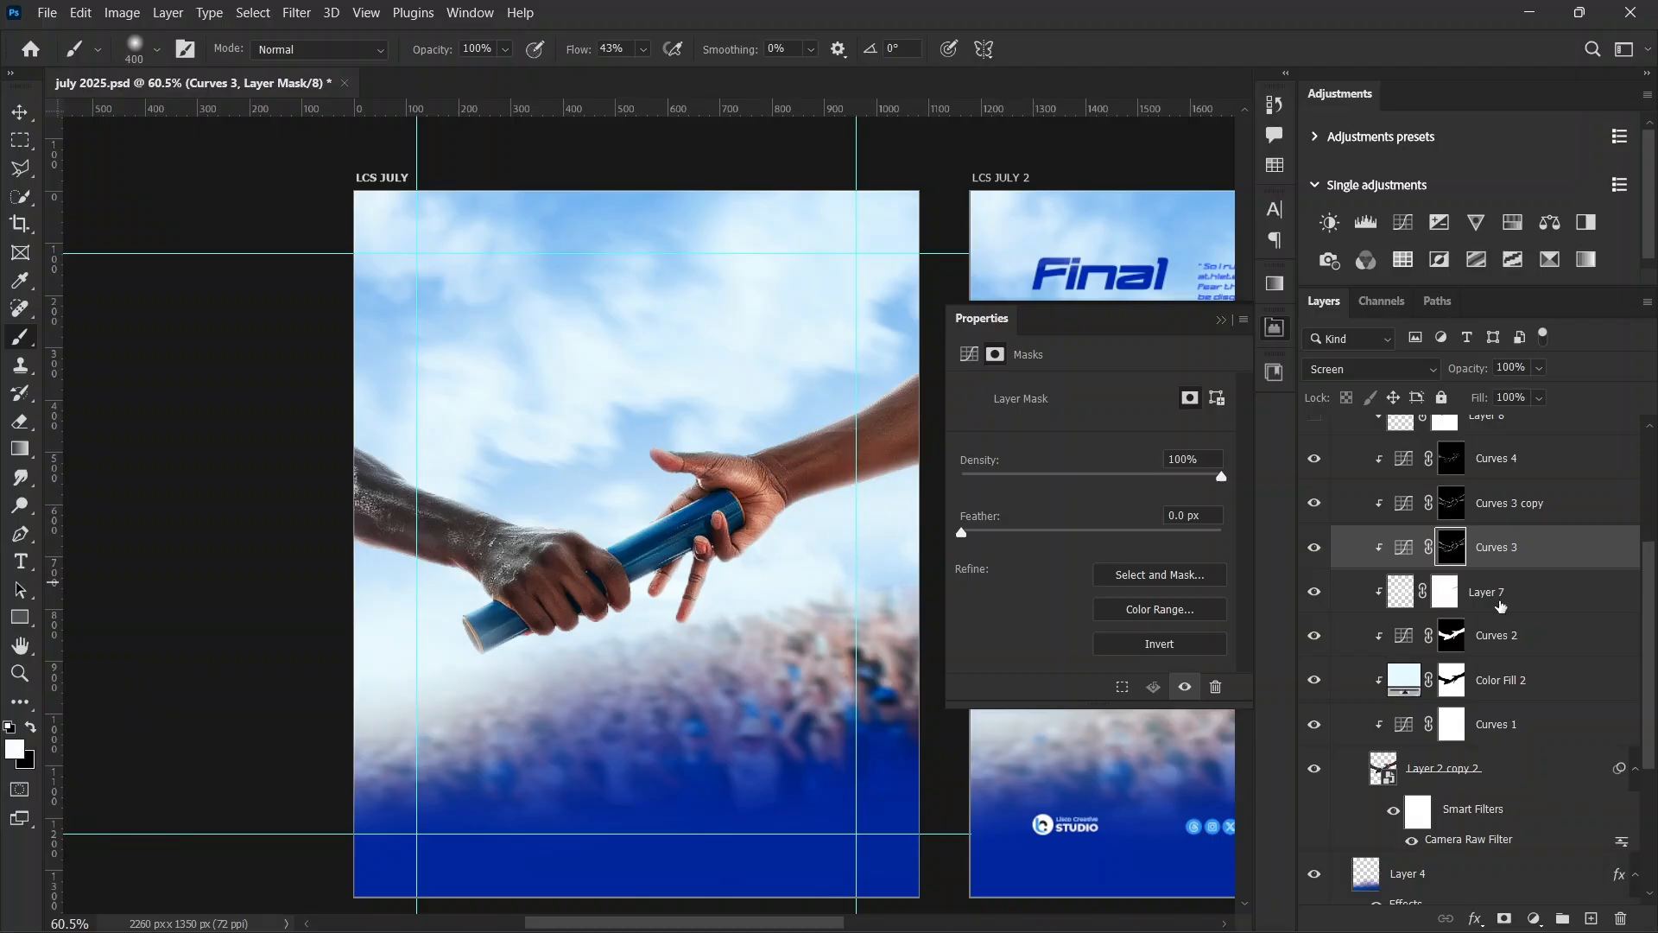
Step: Compare the hands with Curves 3 hidden and shown, and select the Curves 3 copy adjustment
{"action": "left_click", "coordinate": [1314, 548]}
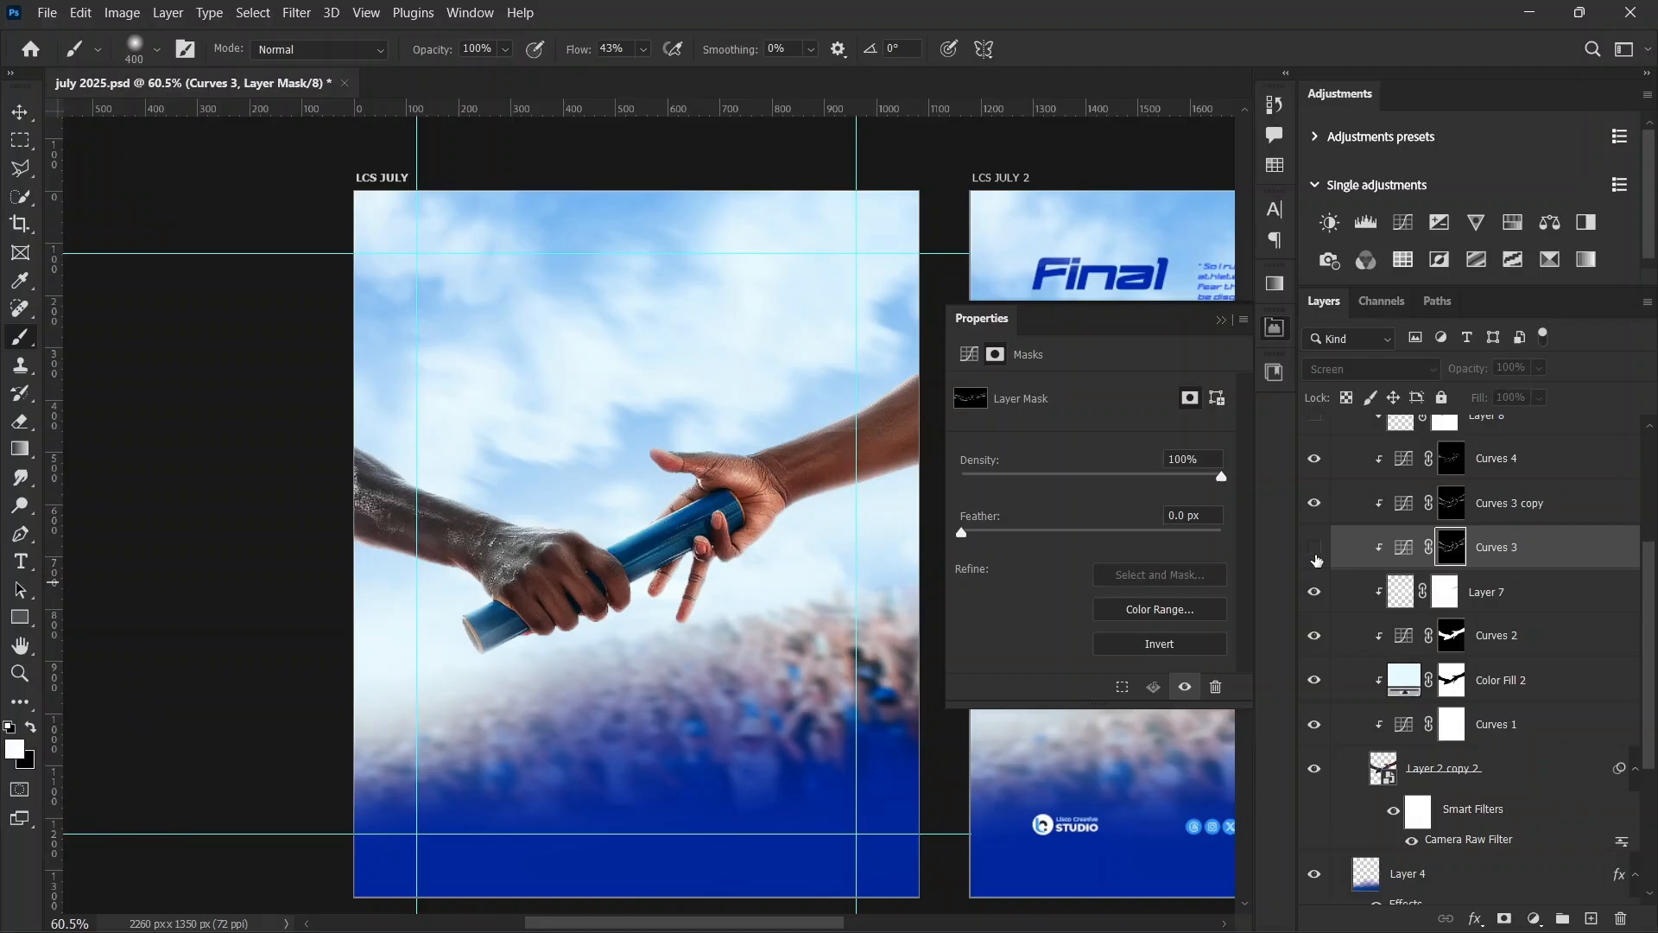
{"action": "left_click", "coordinate": [1314, 548]}
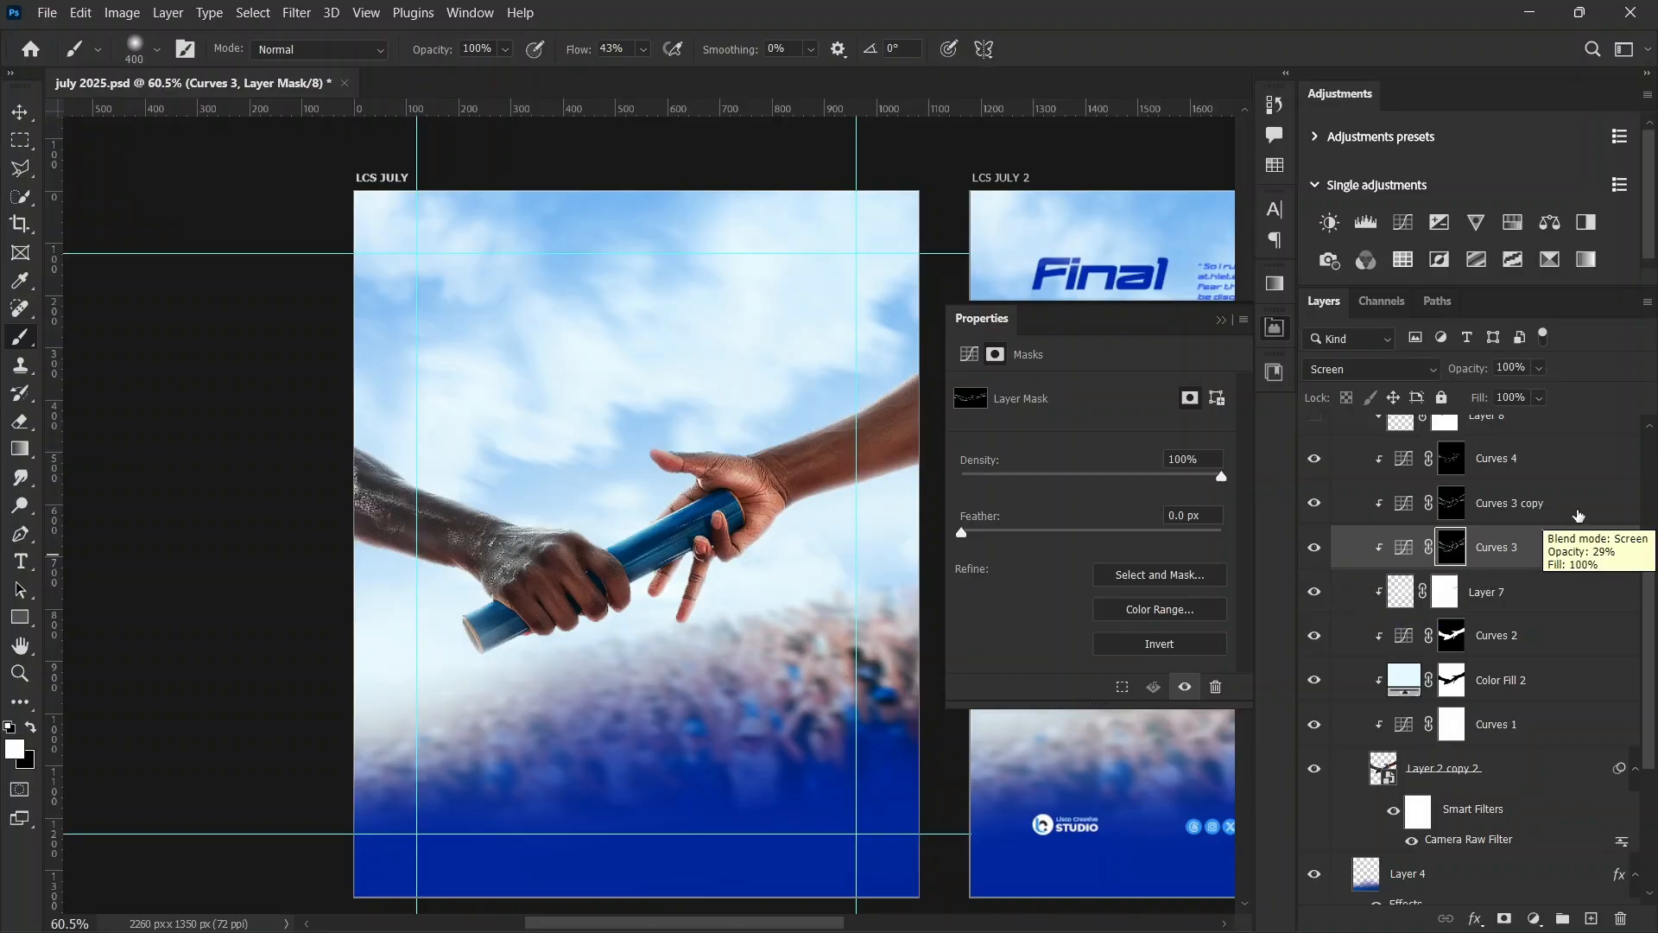
{"action": "left_click", "coordinate": [1338, 512]}
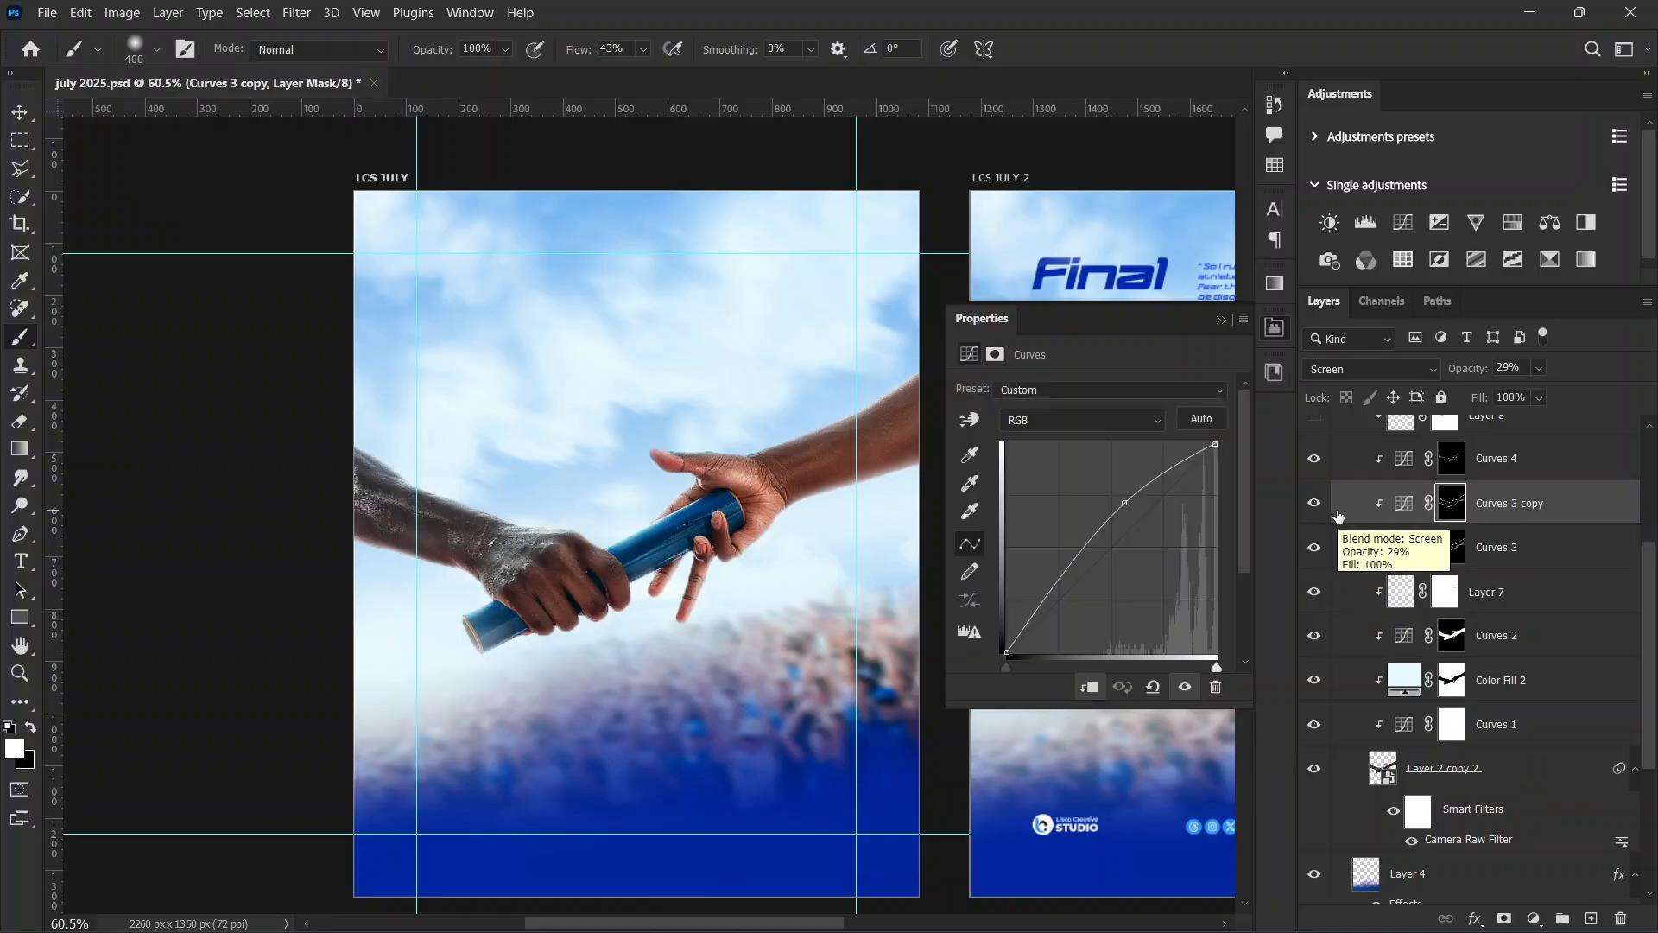
Step: Select the Curves 4 mask, invert it to preview its darkening over the whole hands, and invert it back
{"action": "left_click", "coordinate": [1317, 505]}
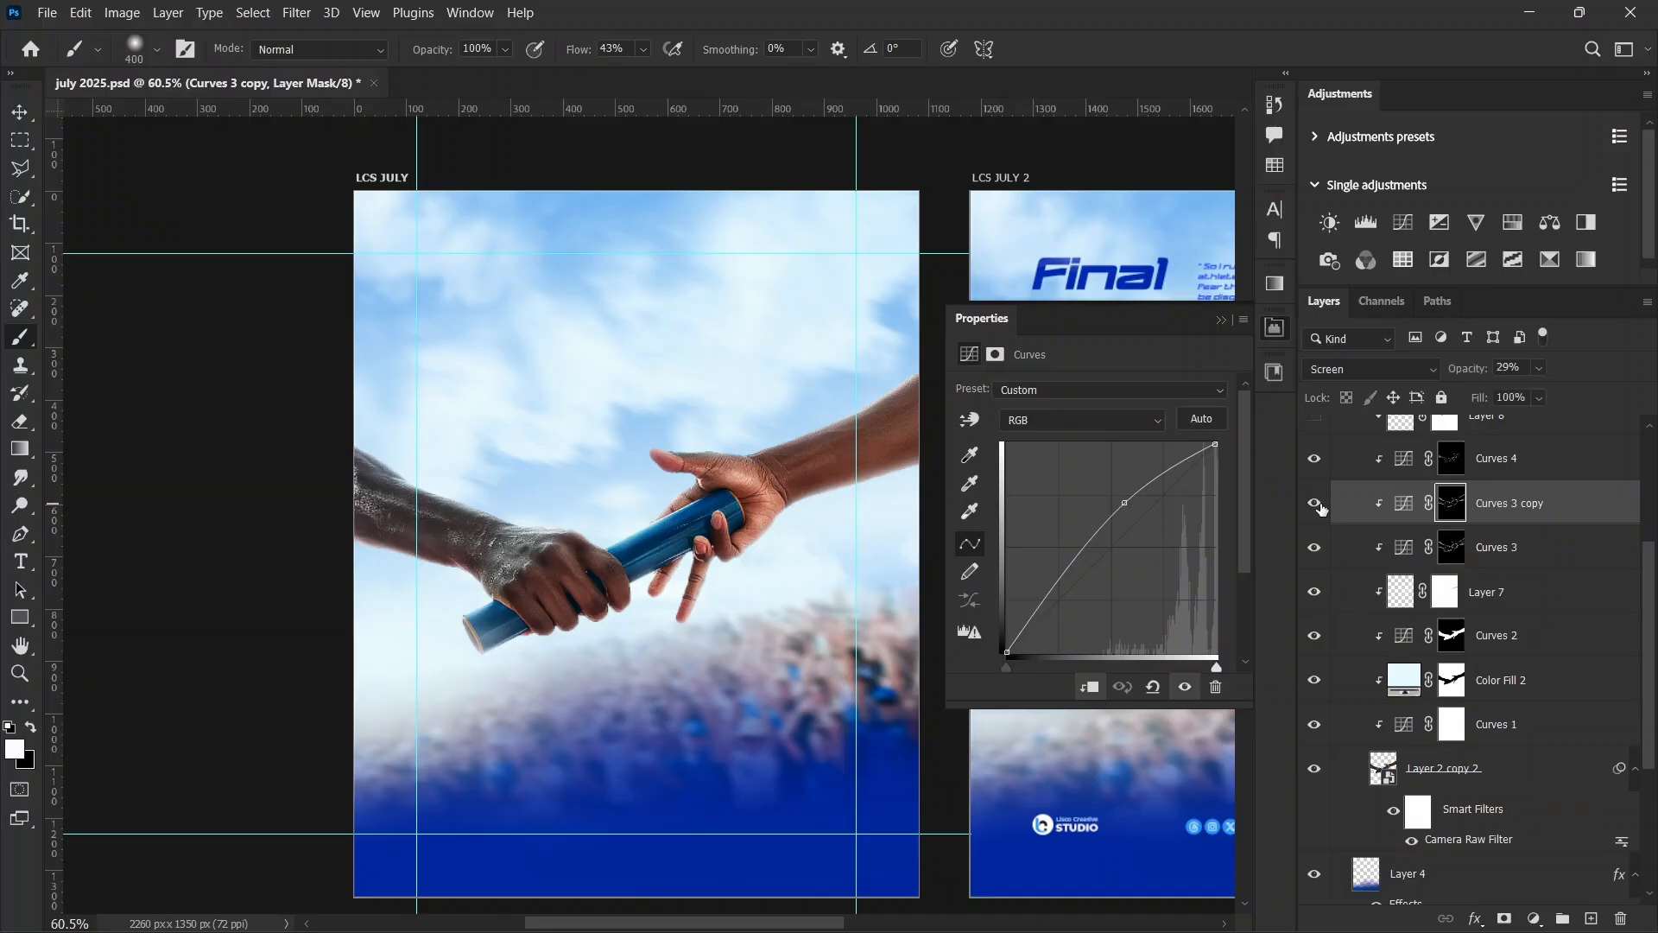
{"action": "left_click", "coordinate": [1563, 476]}
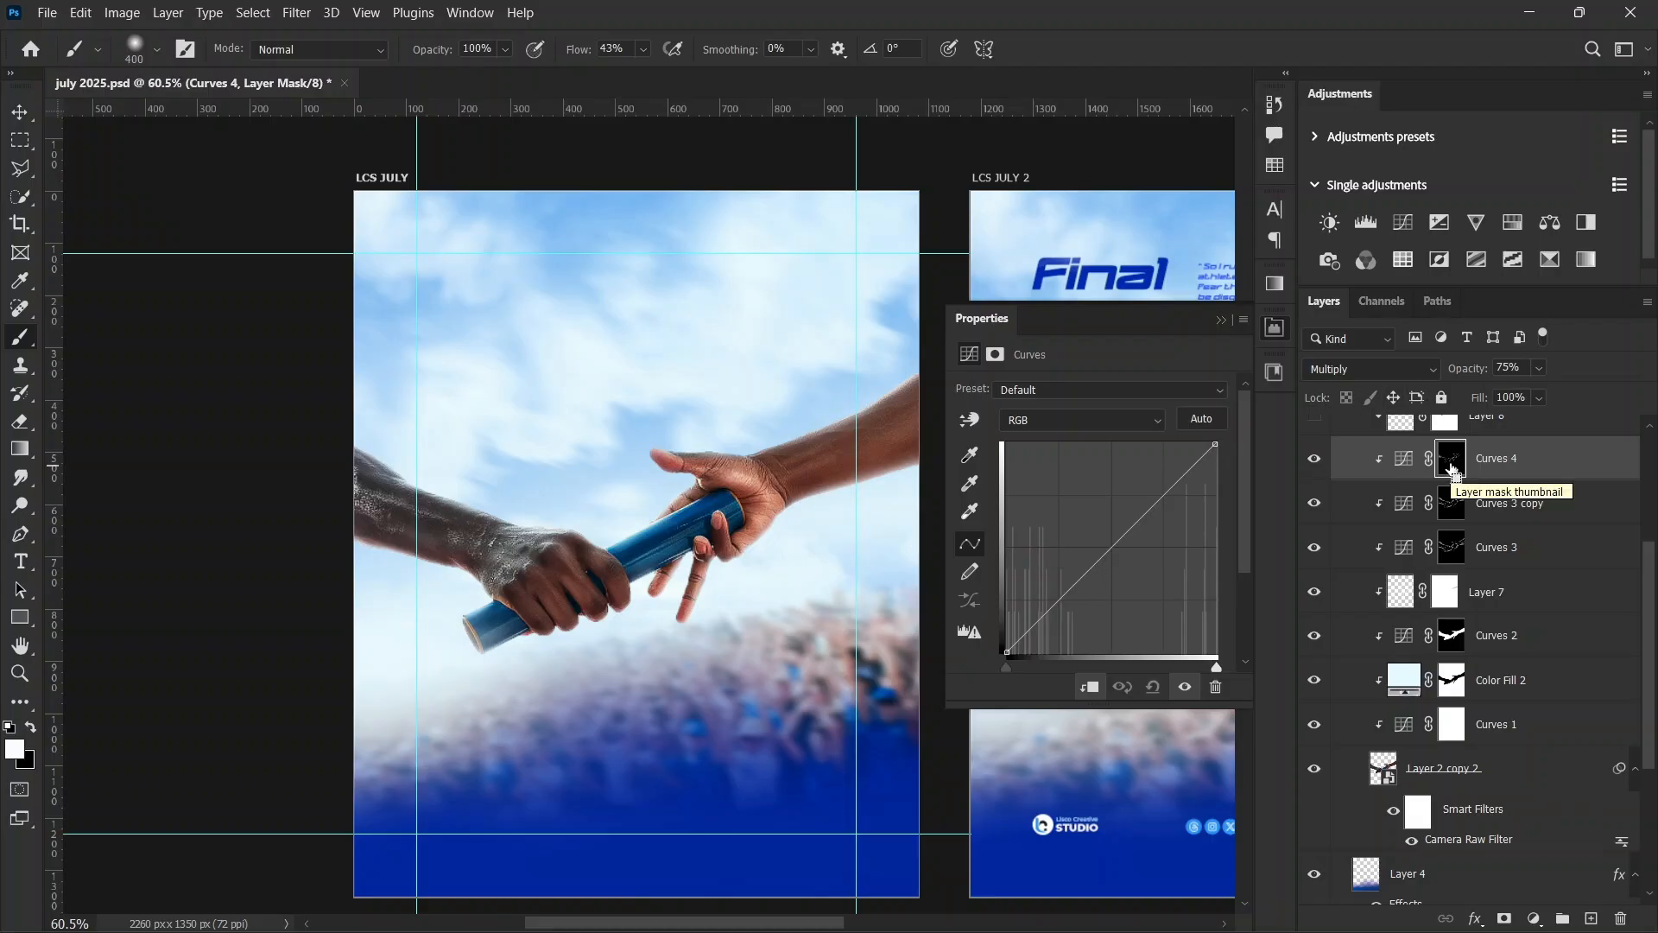
{"action": "key", "text": "ctrl+i"}
{"action": "left_click", "coordinate": [1313, 460]}
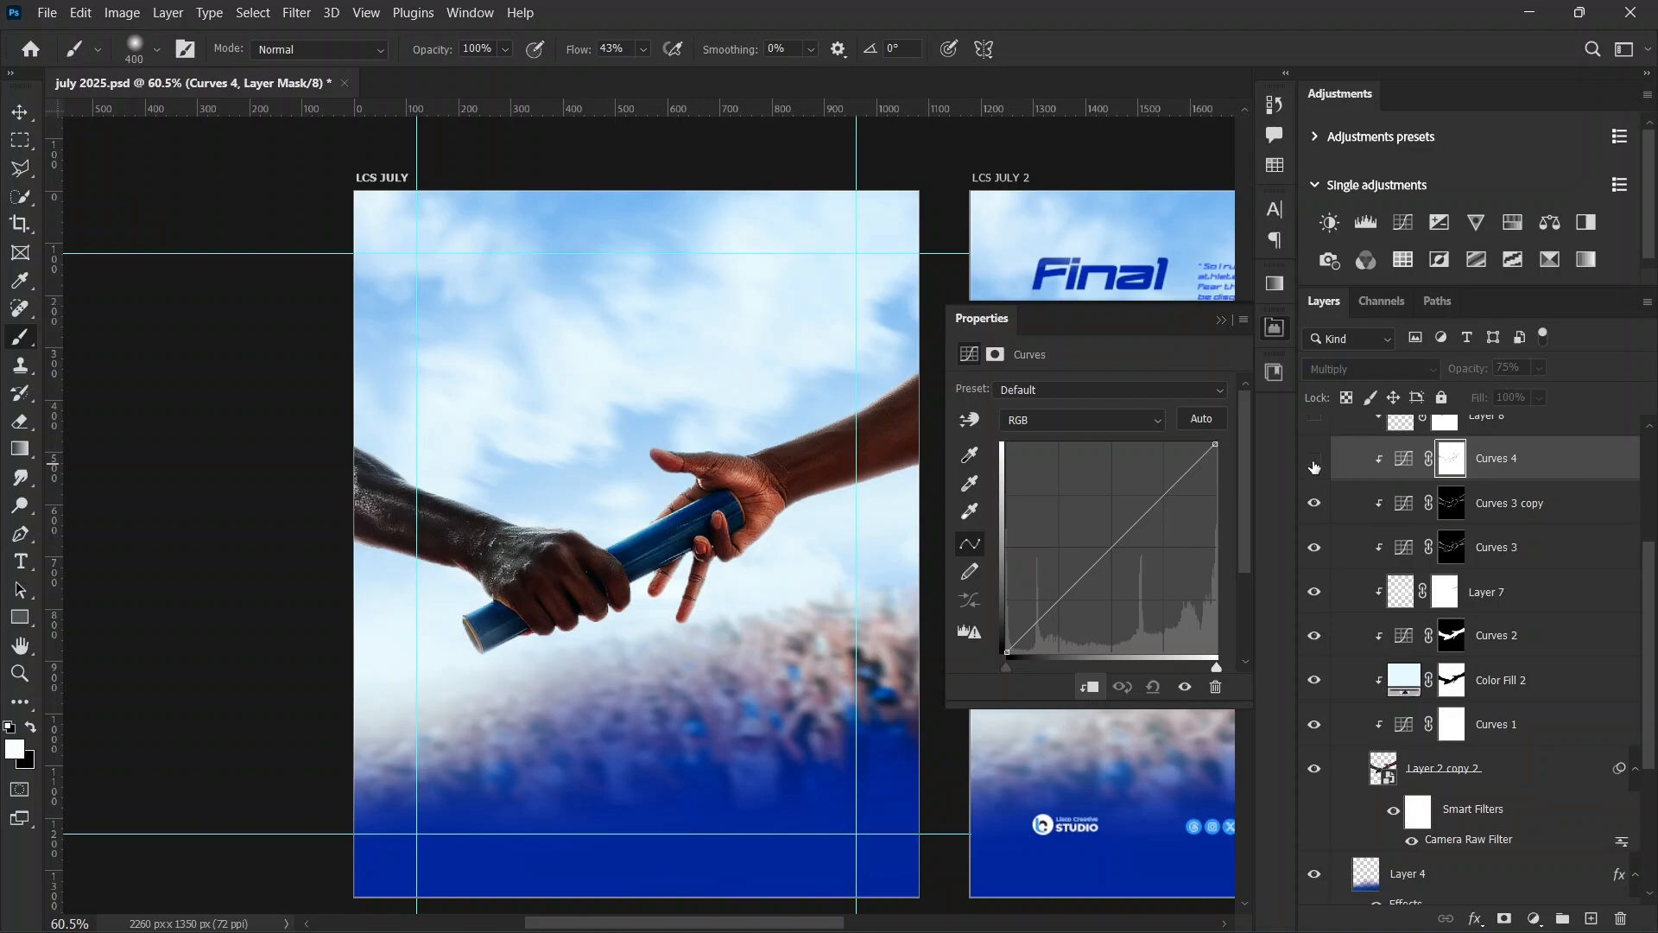
{"action": "left_click", "coordinate": [1313, 460]}
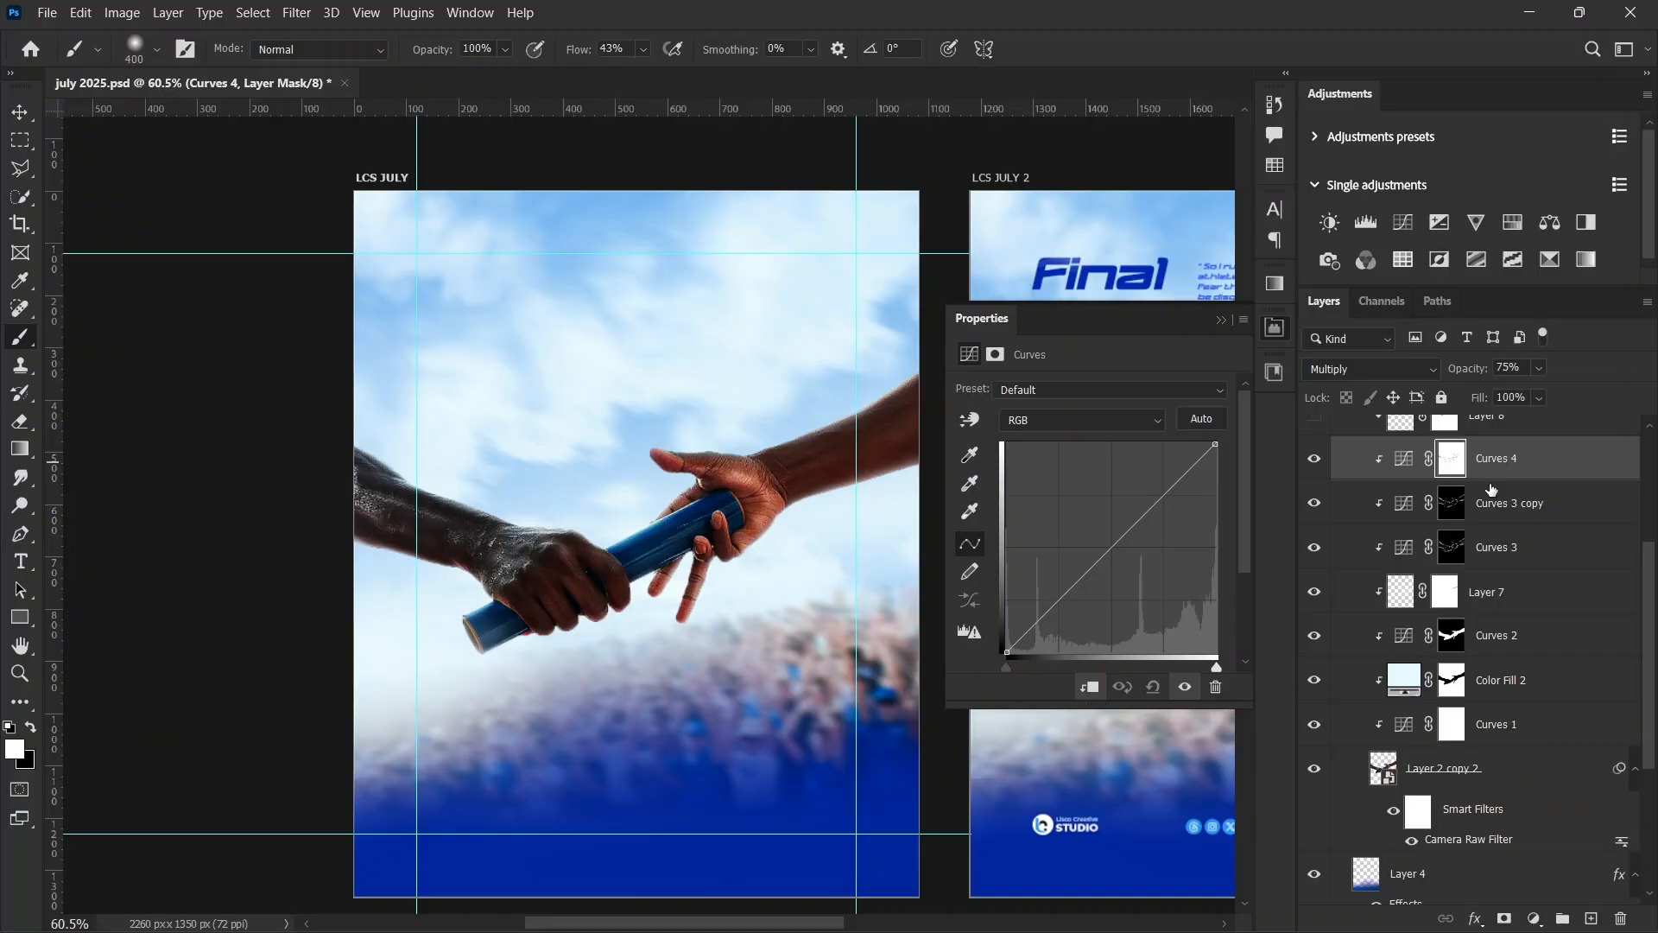
{"action": "key", "text": "ctrl+i"}
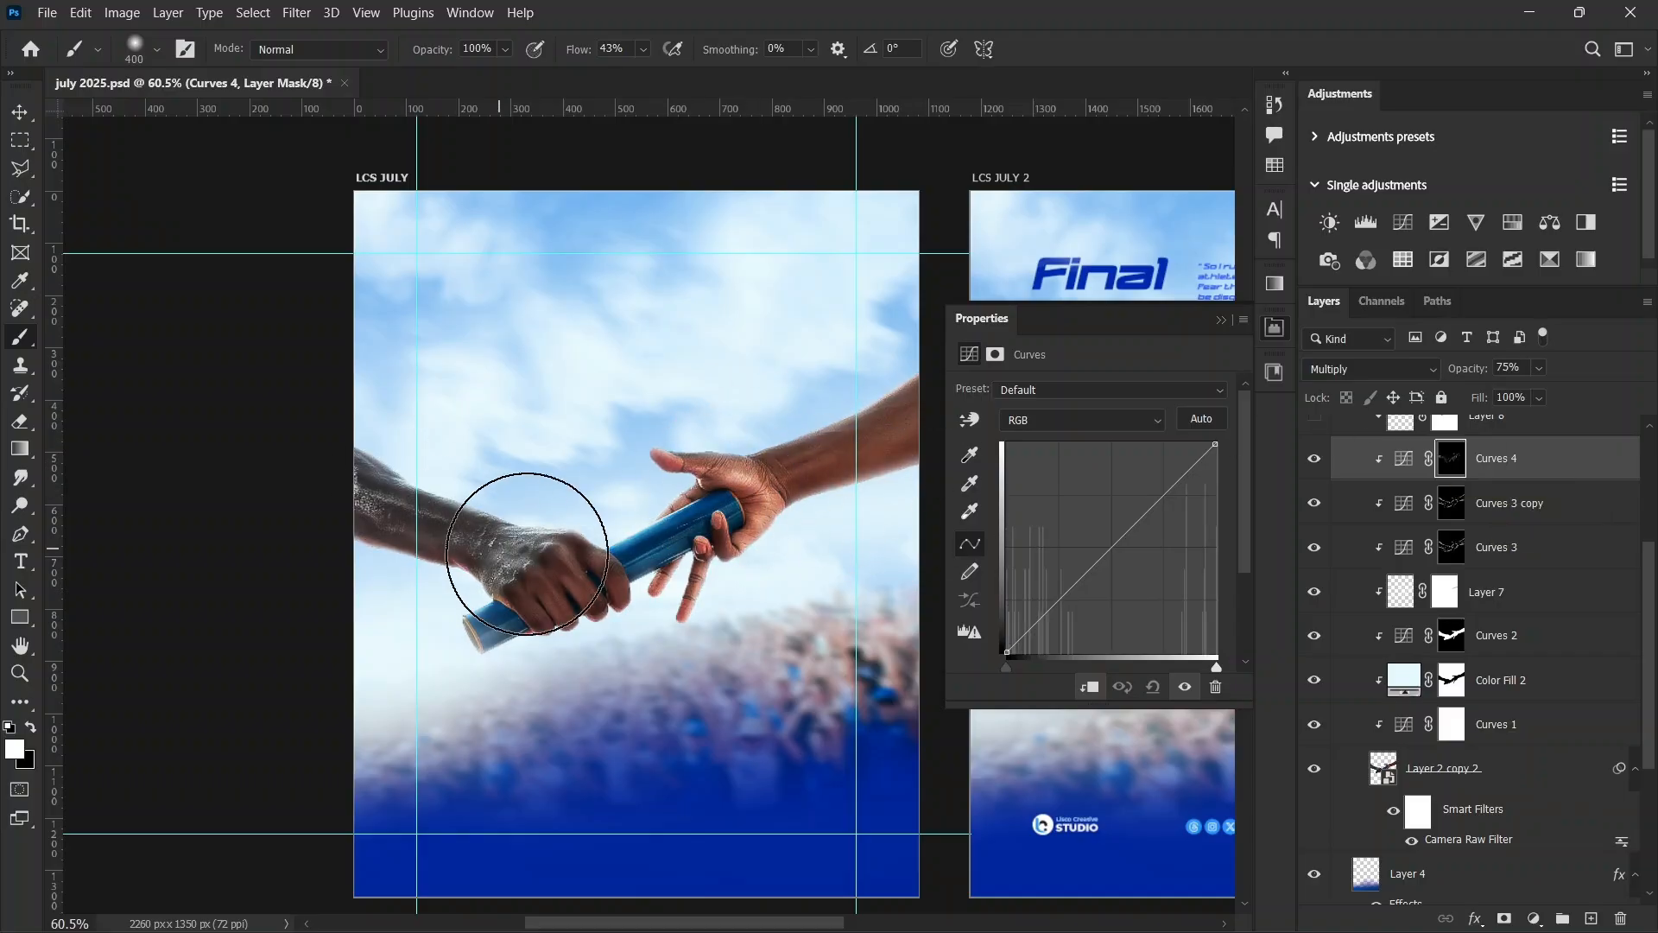
Step: Compare the hands repeatedly with only the Curves 4 adjustment hidden and shown
{"action": "left_click", "coordinate": [1315, 460]}
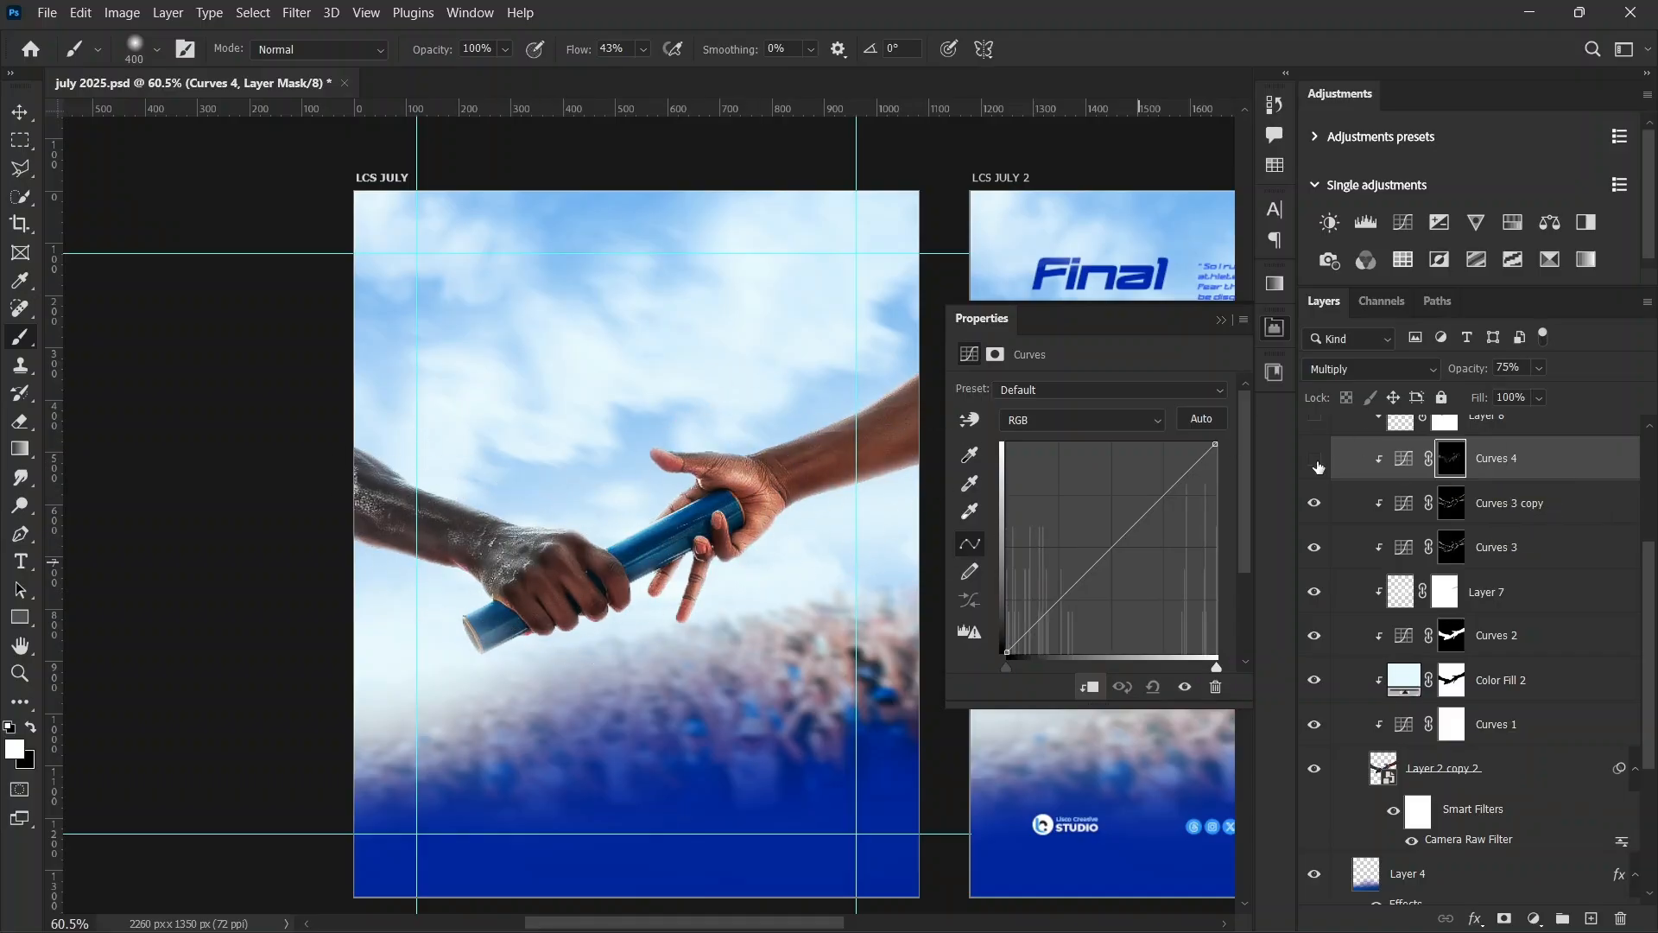
{"action": "left_click", "coordinate": [1317, 463]}
{"action": "left_click", "coordinate": [1316, 463]}
{"action": "left_click", "coordinate": [1317, 463]}
{"action": "left_click", "coordinate": [1317, 463]}
{"action": "left_click", "coordinate": [1317, 464]}
Step: Turn on Layer 8 in the HANDS group and compare the hands with it hidden and shown
{"action": "scroll", "coordinate": [1511, 559], "scroll_direction": "up", "scroll_amount": 1}
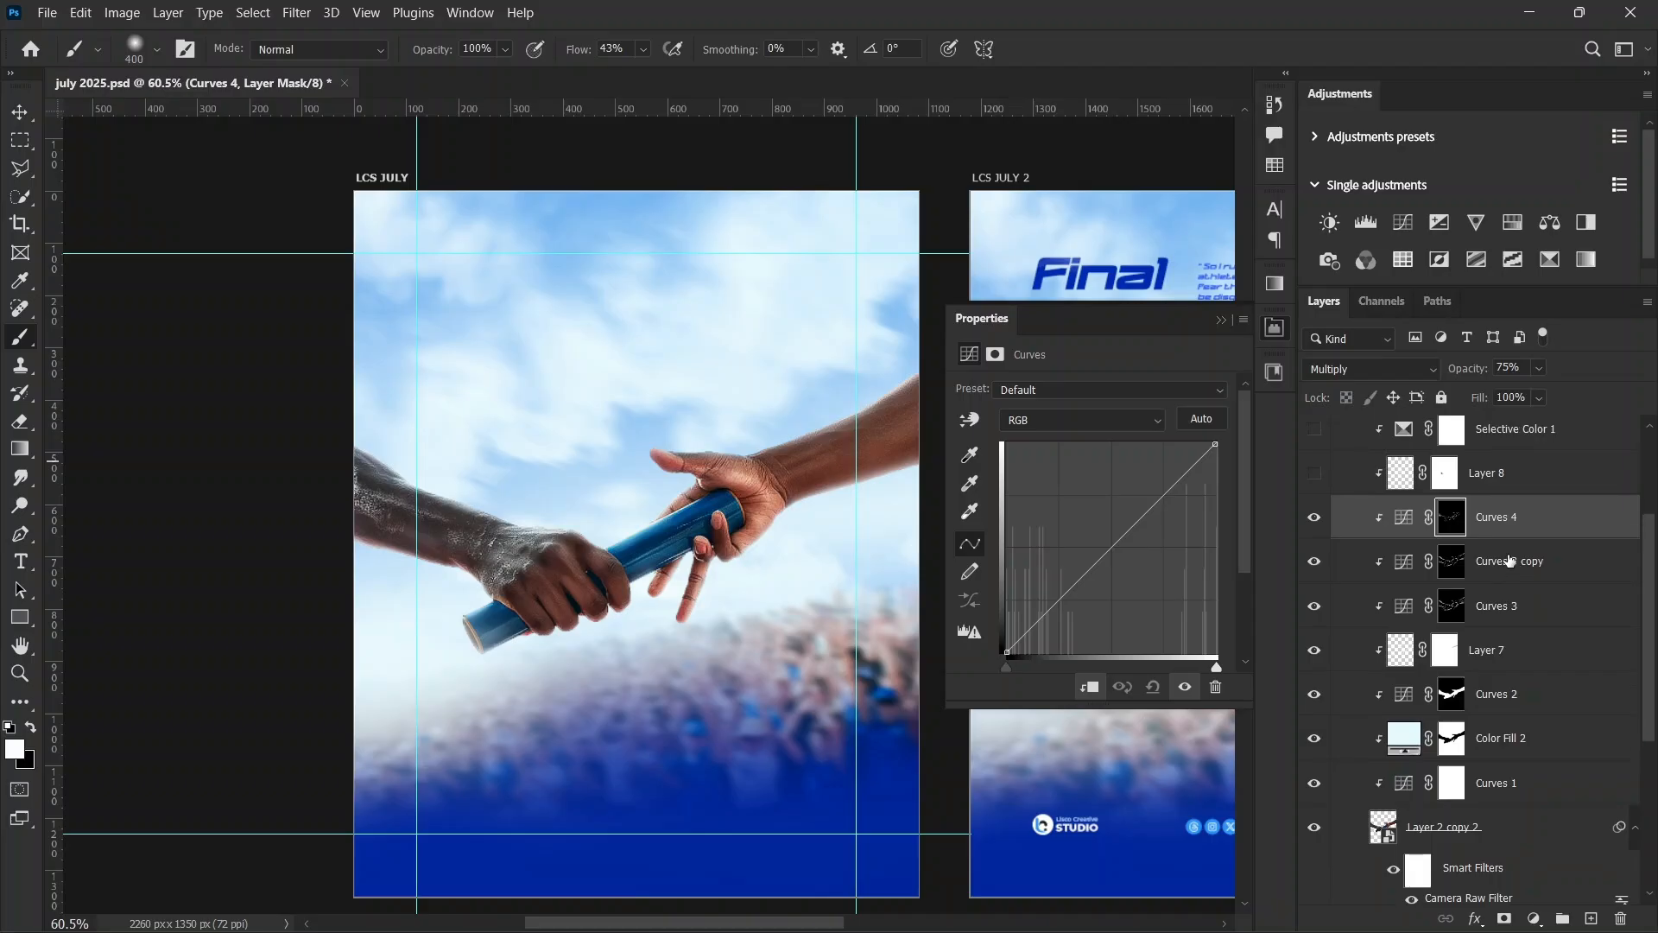
{"action": "scroll", "coordinate": [1331, 529], "scroll_direction": "up", "scroll_amount": 3}
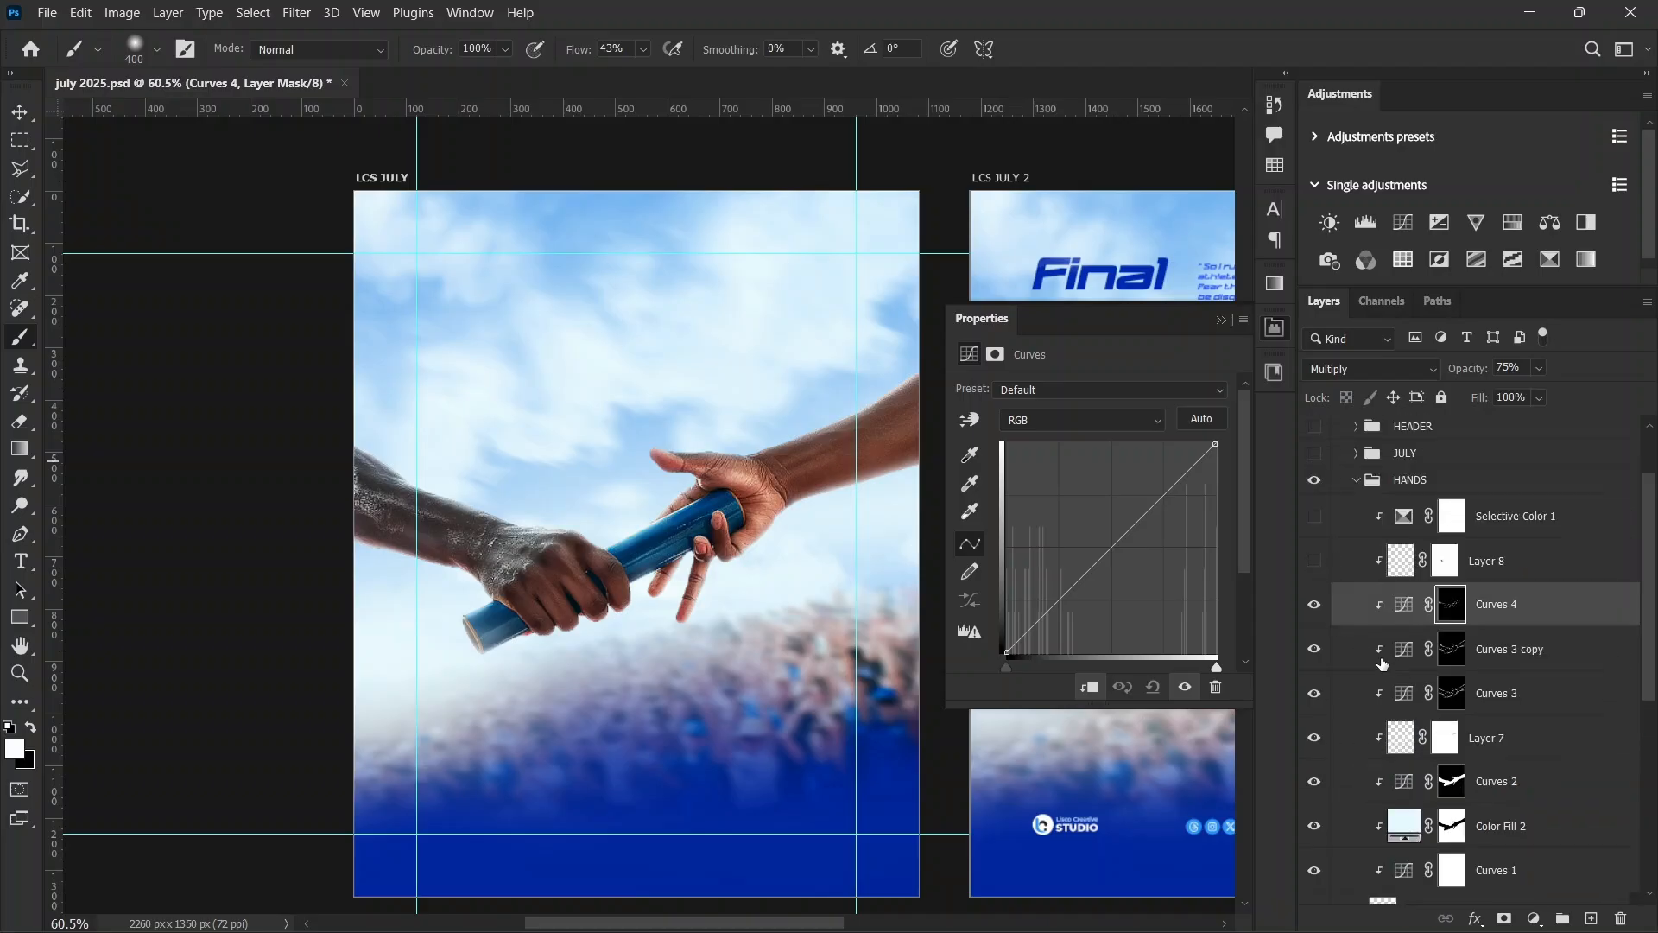
{"action": "left_click", "coordinate": [1315, 562]}
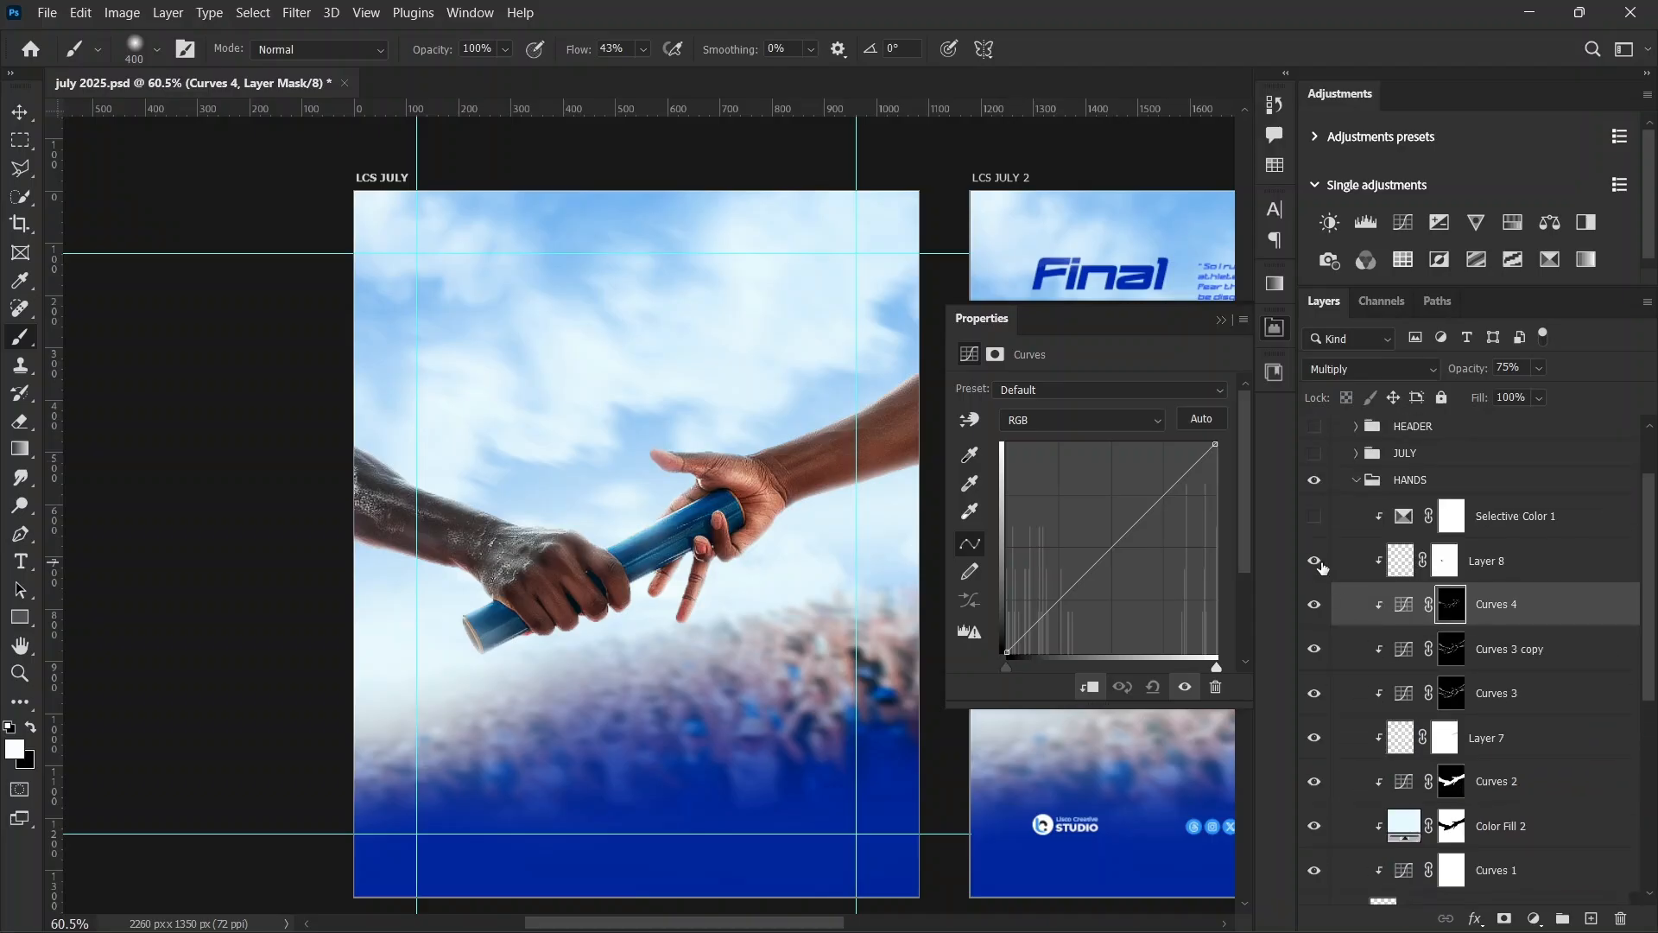
{"action": "left_click", "coordinate": [1315, 562]}
{"action": "left_click", "coordinate": [1314, 562]}
{"action": "left_click", "coordinate": [1315, 562]}
{"action": "left_click", "coordinate": [1314, 563]}
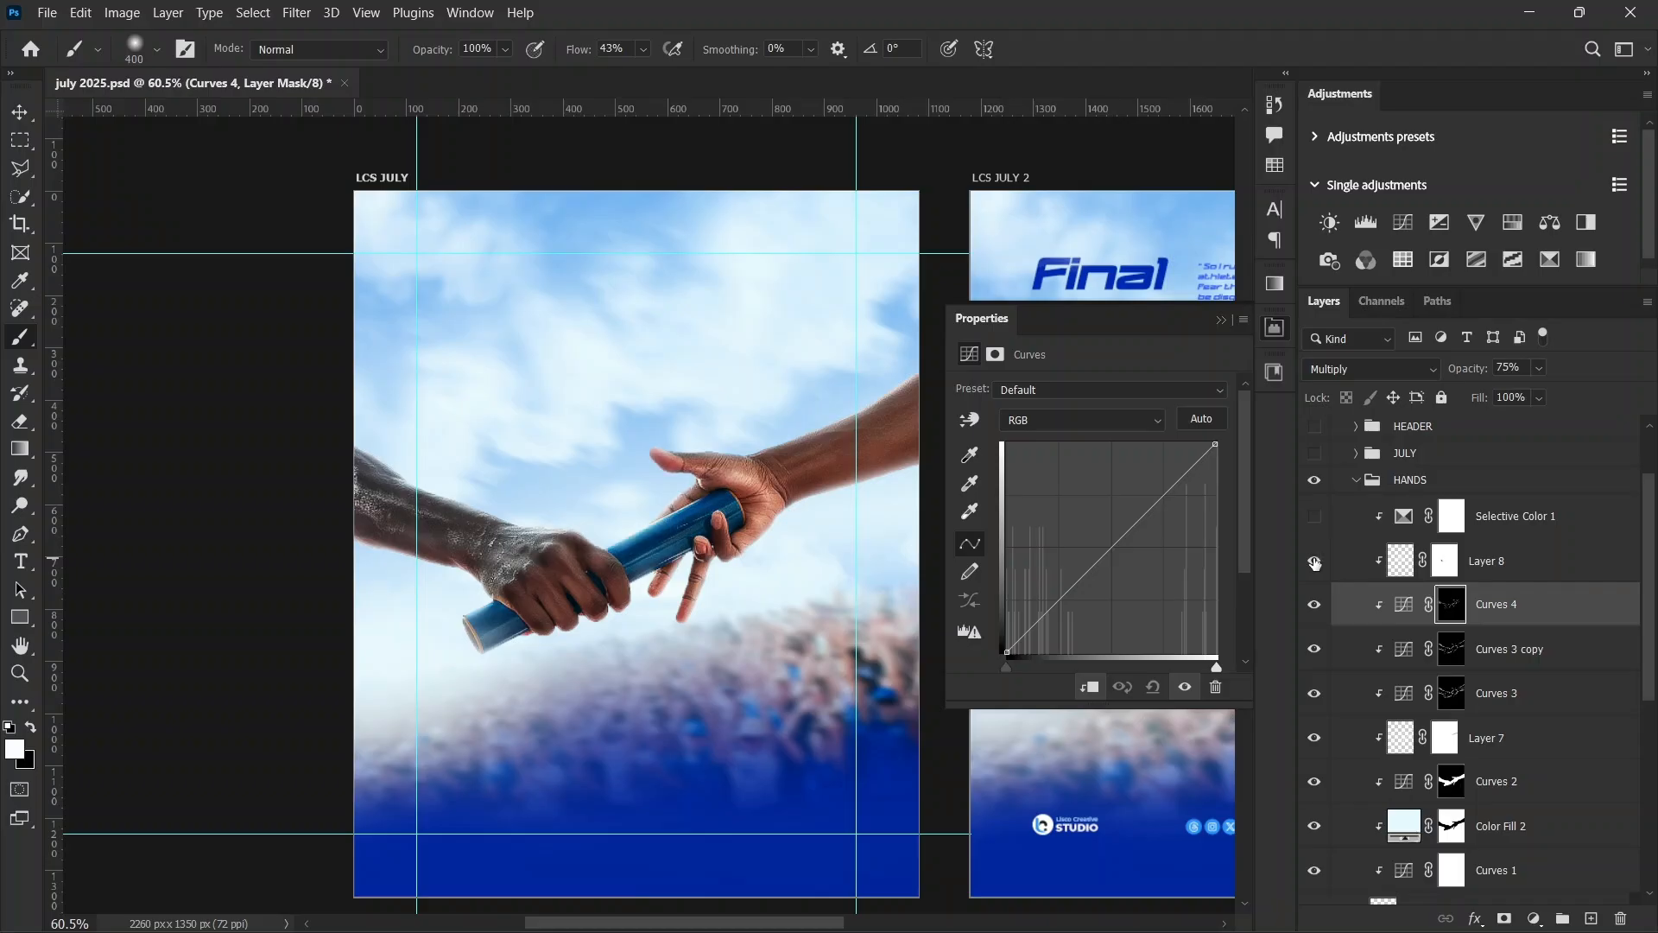
{"action": "left_click", "coordinate": [1315, 562]}
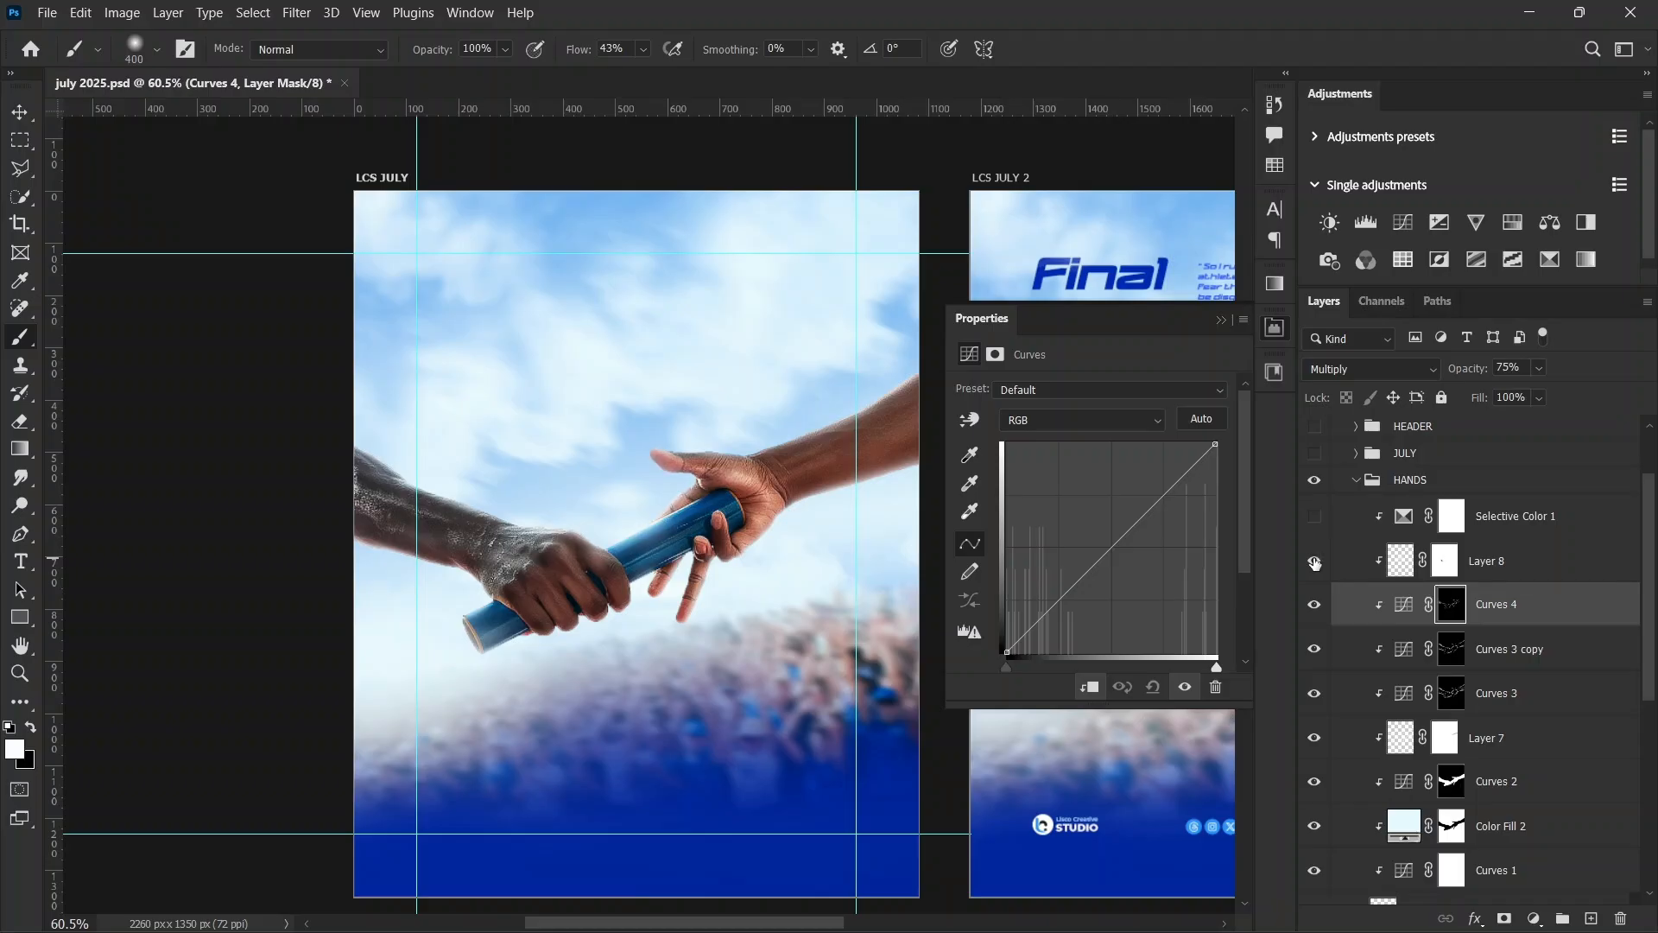
Step: Select the Layer 8 pixel content and set the Brush tool's flow to 15%
{"action": "left_click", "coordinate": [1393, 565]}
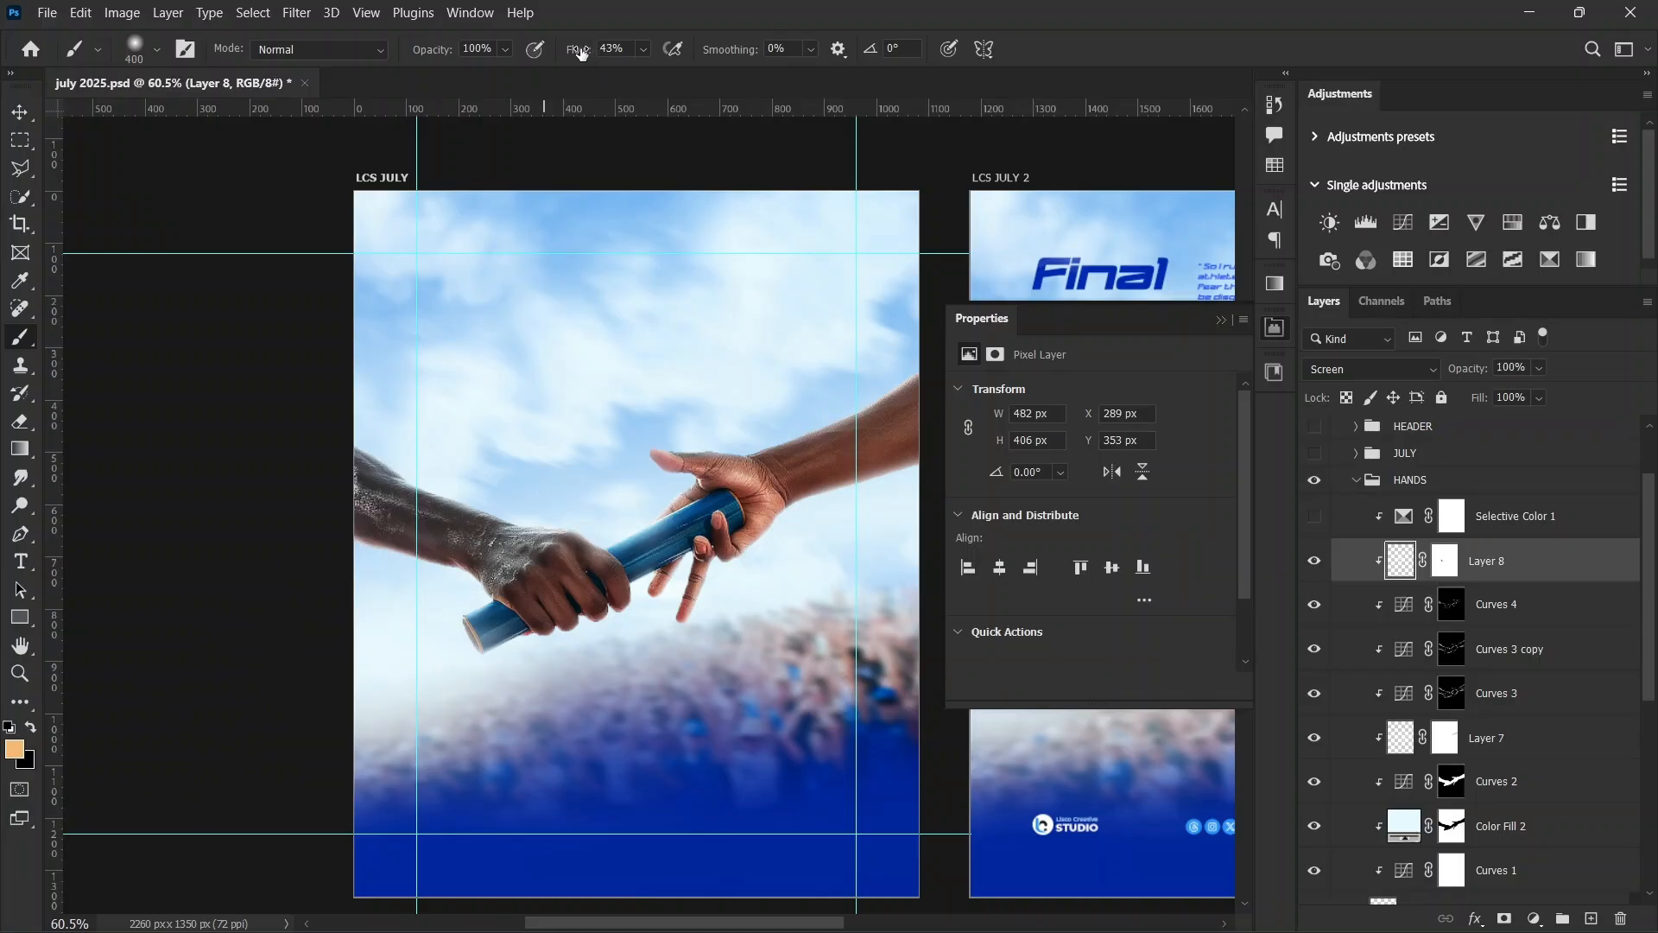
{"action": "left_click_drag", "start_coordinate": [581, 52], "coordinate": [549, 102]}
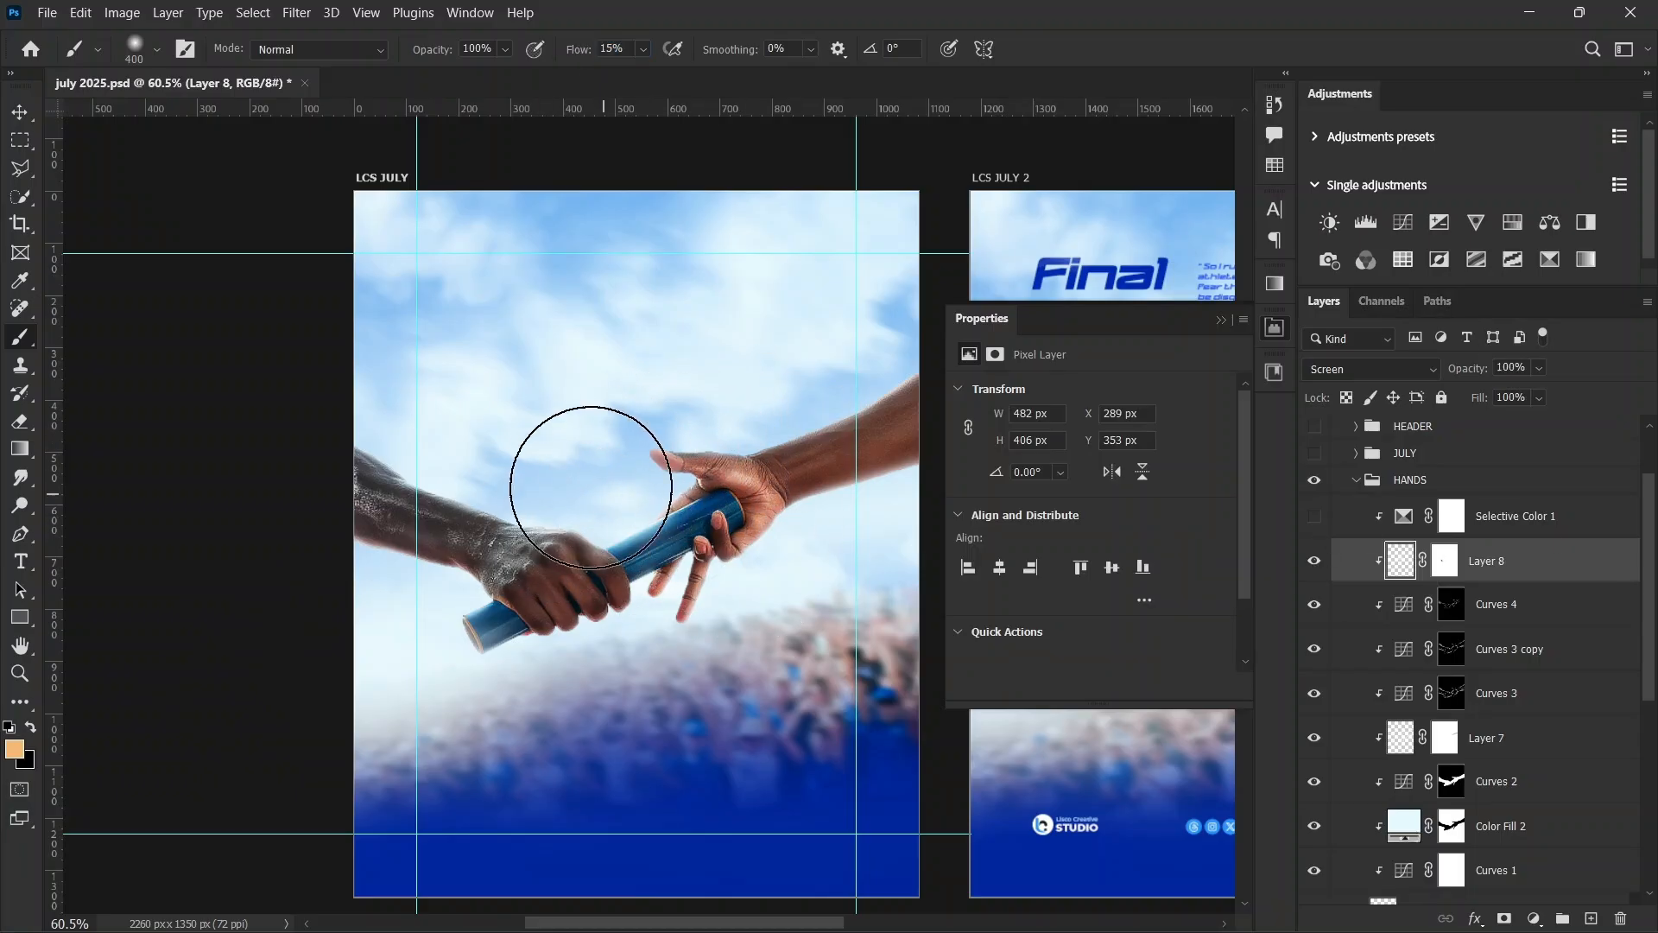
{"action": "scroll", "coordinate": [591, 487], "scroll_direction": "up", "scroll_amount": 5}
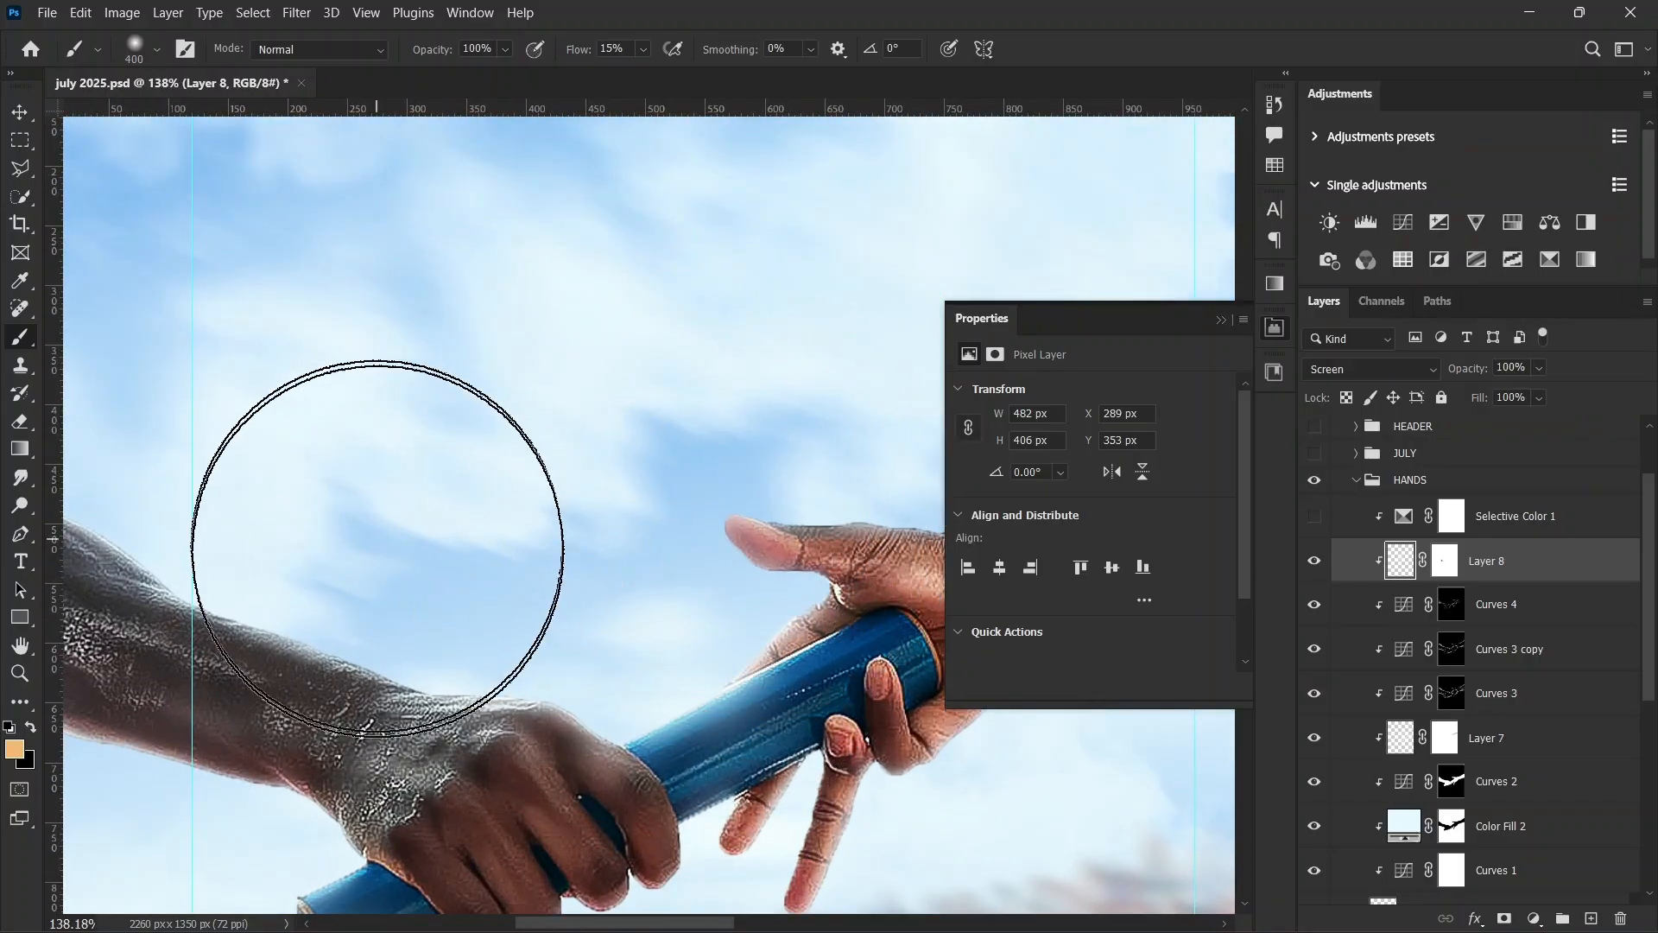
Step: Turn on and select Selective Color 1, comparing the hands and baton with it hidden and shown
{"action": "scroll", "coordinate": [596, 596], "scroll_direction": "down", "scroll_amount": 4}
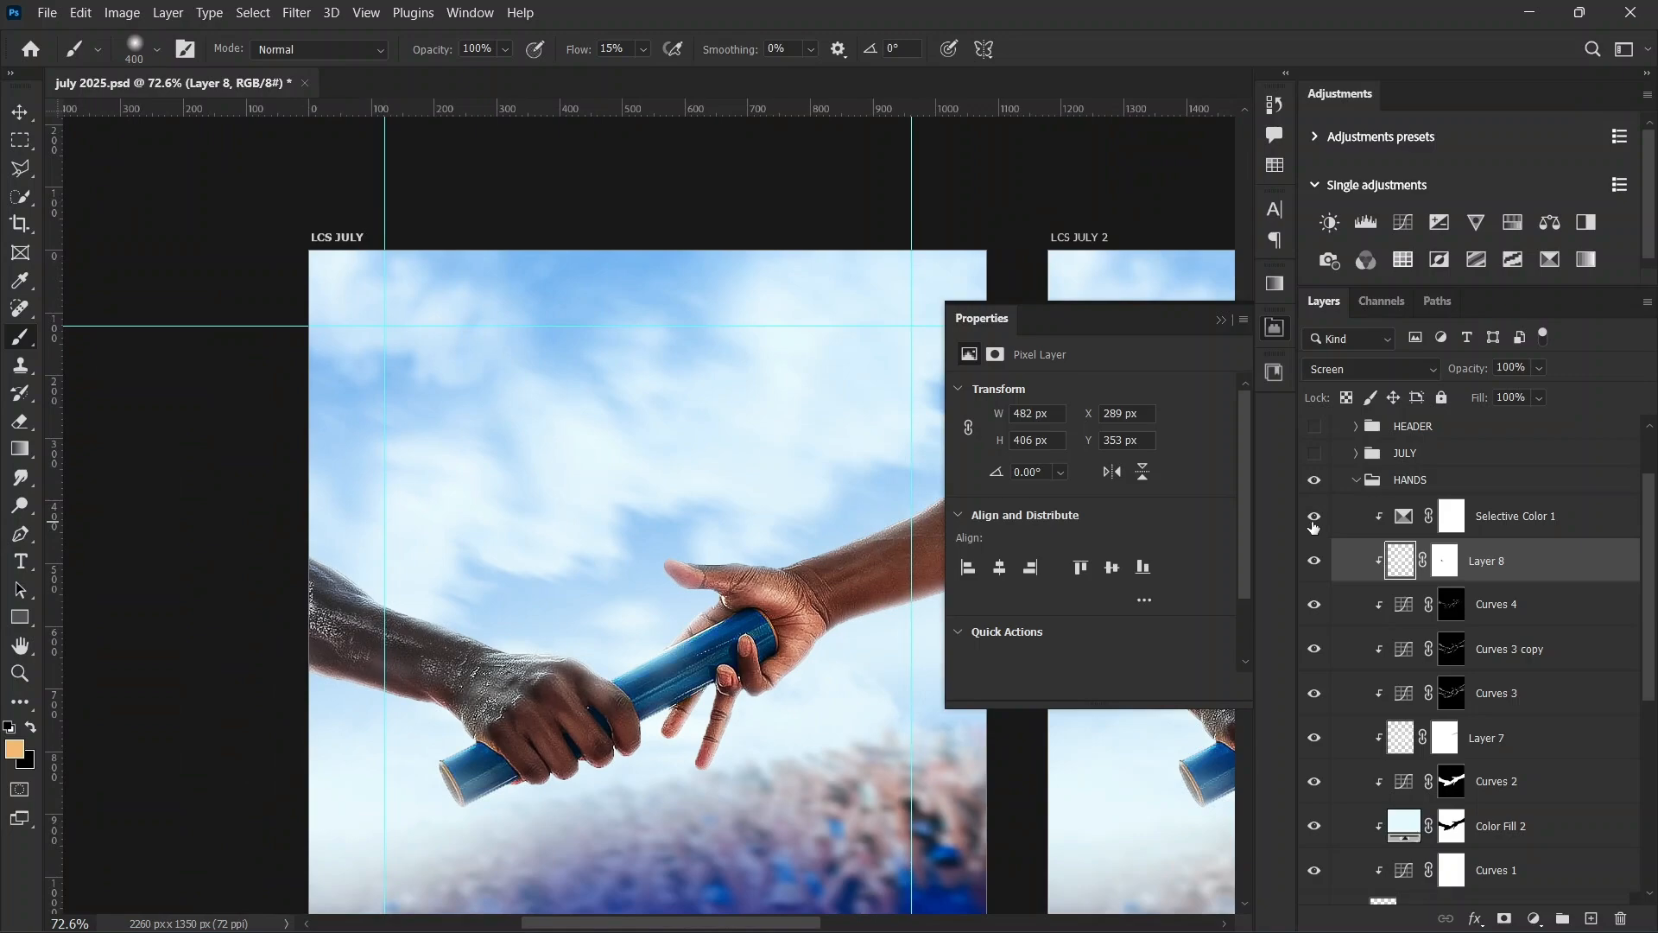
{"action": "scroll", "coordinate": [648, 685], "scroll_direction": "down", "scroll_amount": 3}
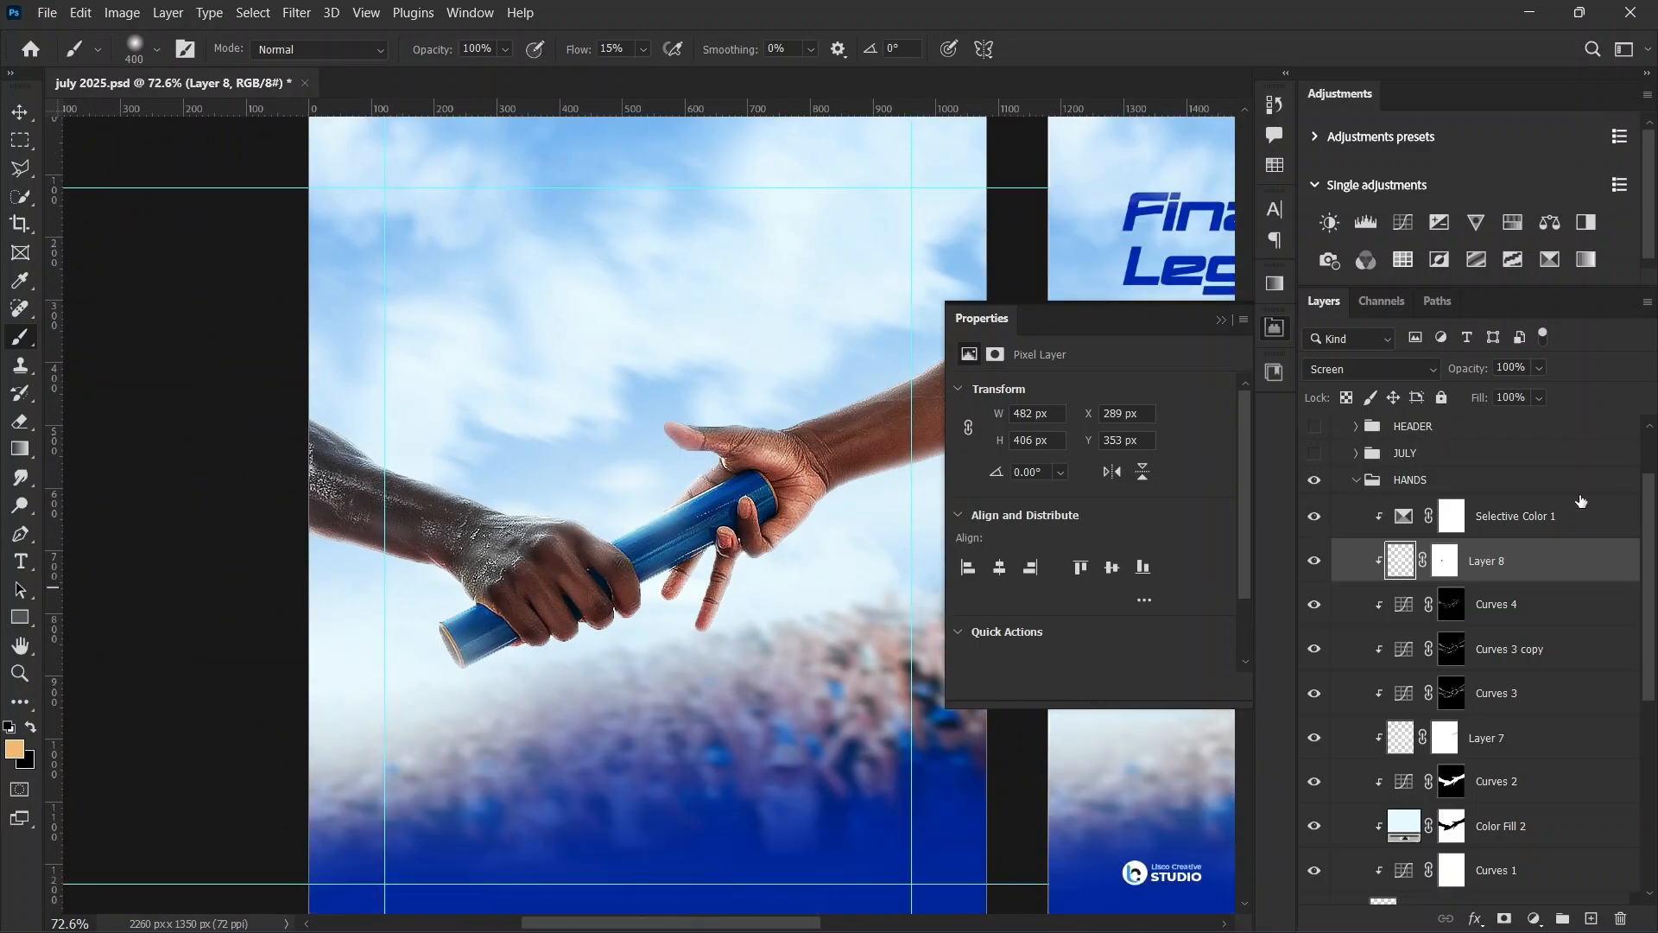
{"action": "left_click", "coordinate": [1520, 523]}
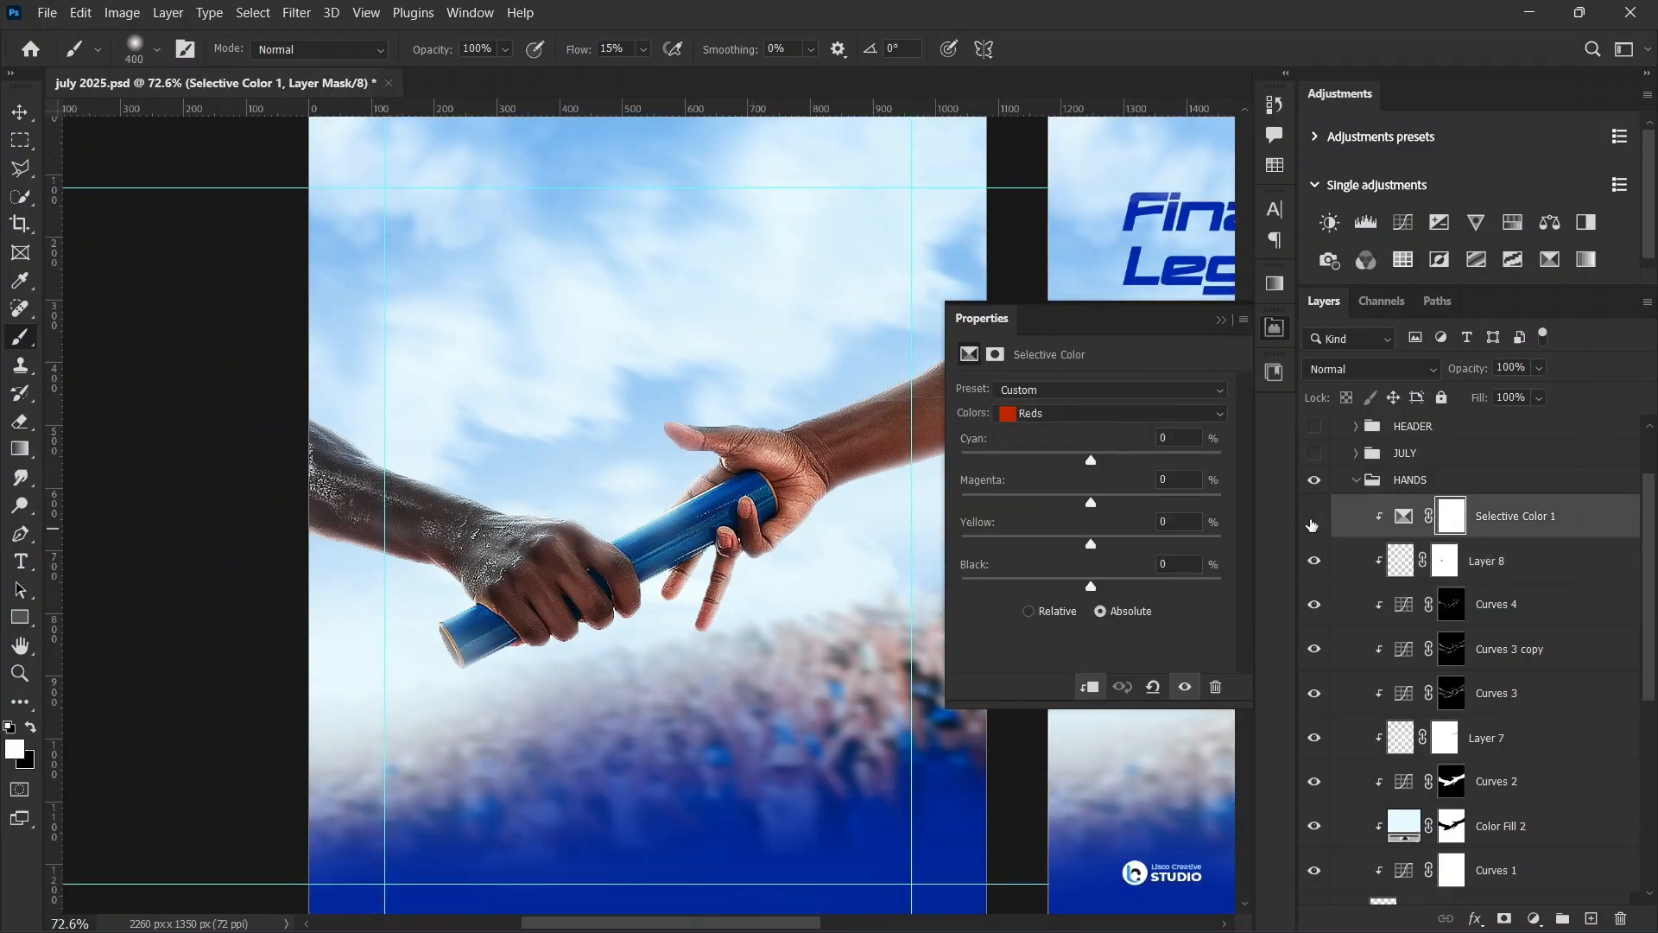
{"action": "left_click", "coordinate": [1312, 521]}
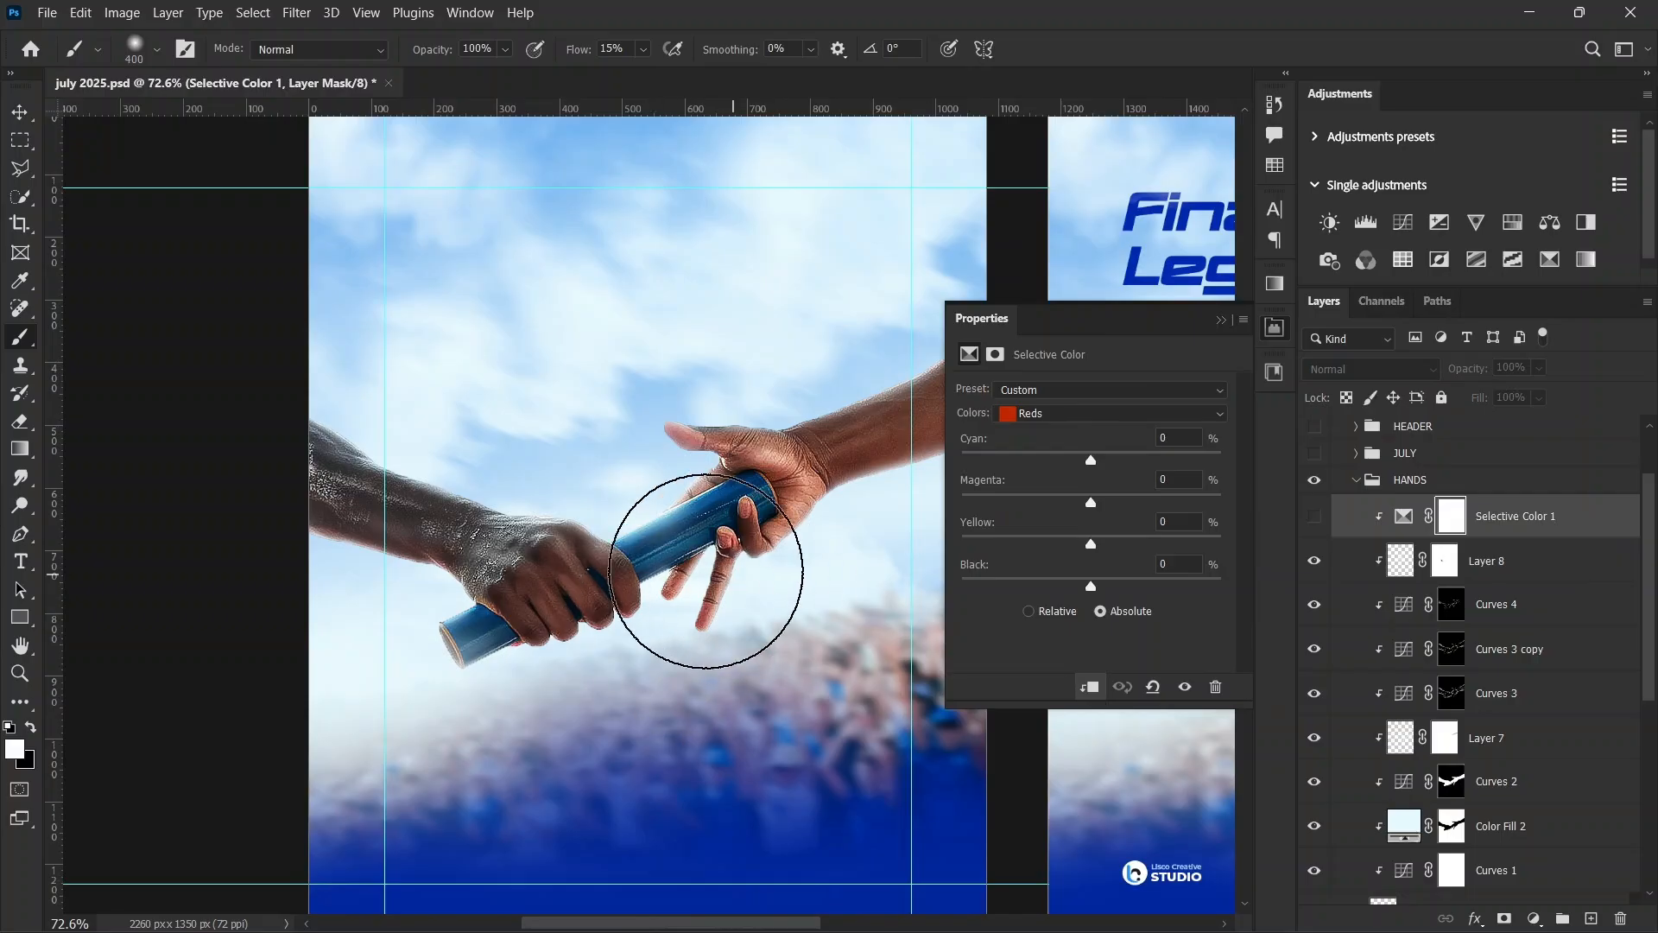
{"action": "scroll", "coordinate": [682, 562], "scroll_direction": "down", "scroll_amount": 1}
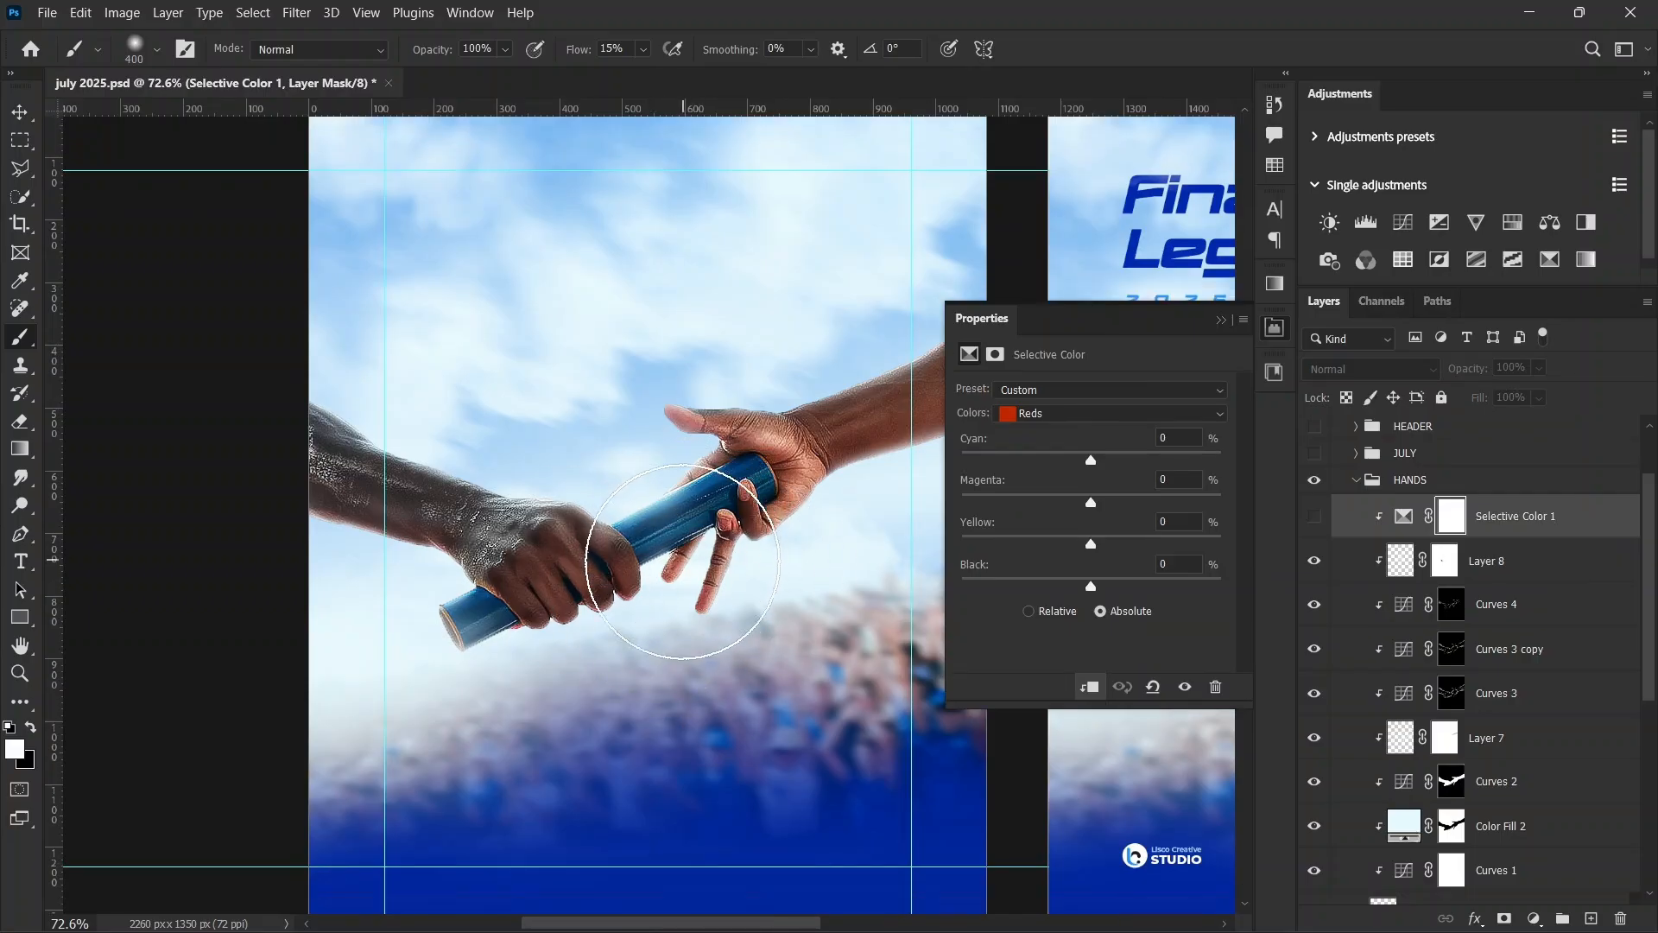
{"action": "scroll", "coordinate": [682, 561], "scroll_direction": "down", "scroll_amount": 3}
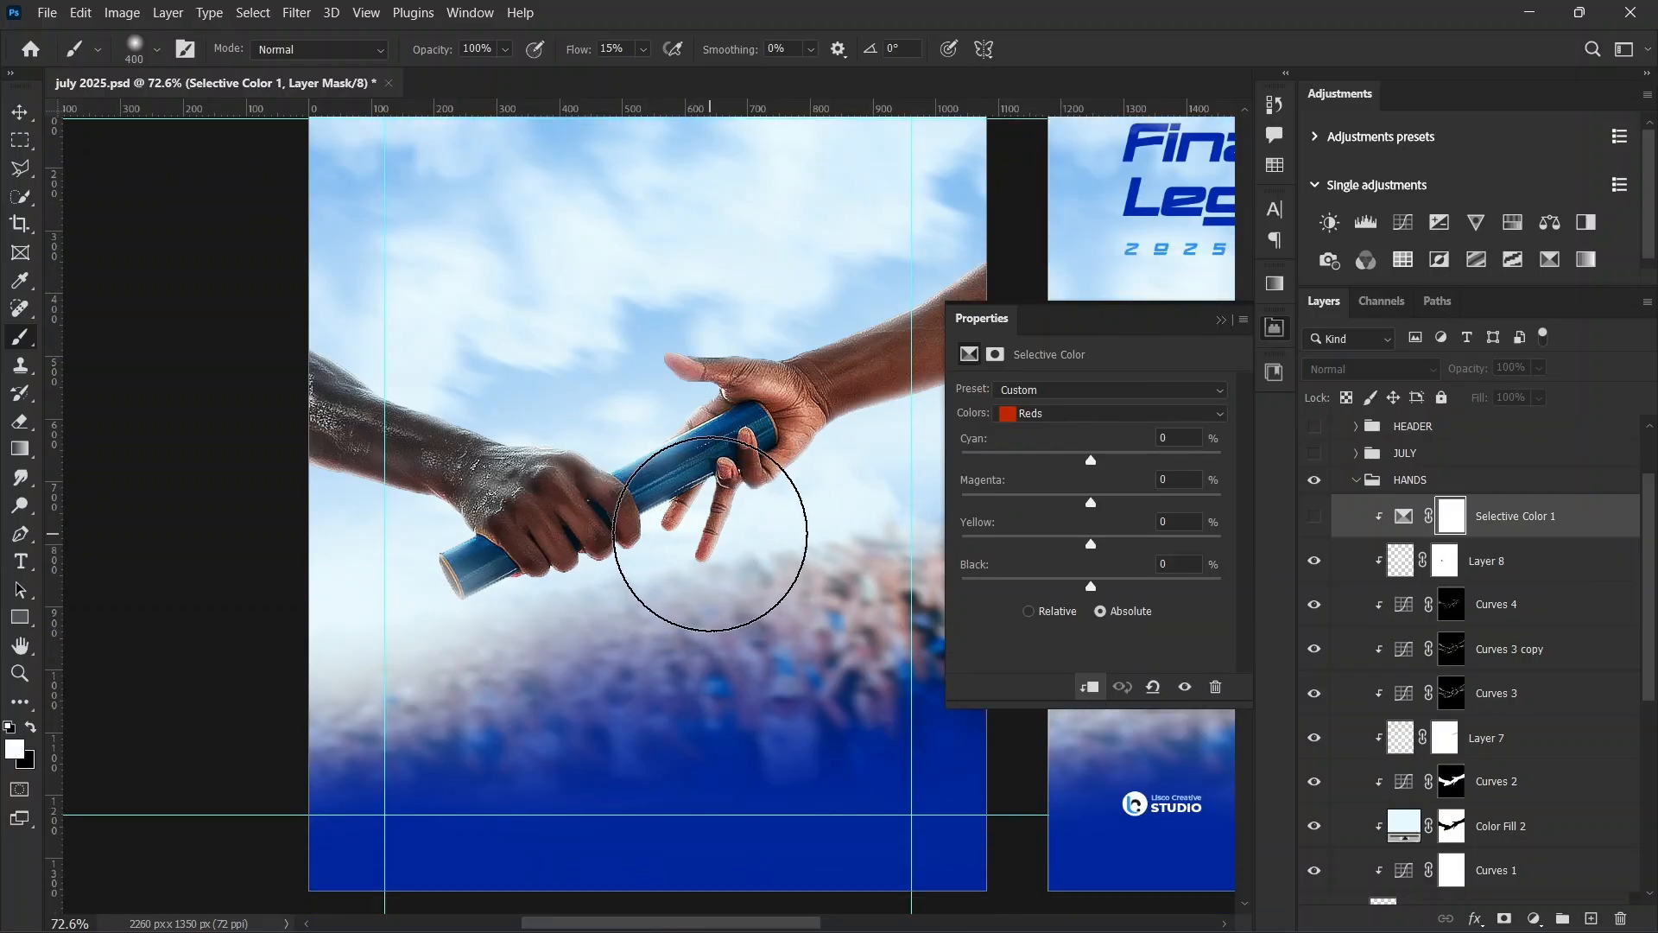
{"action": "left_click", "coordinate": [1315, 516]}
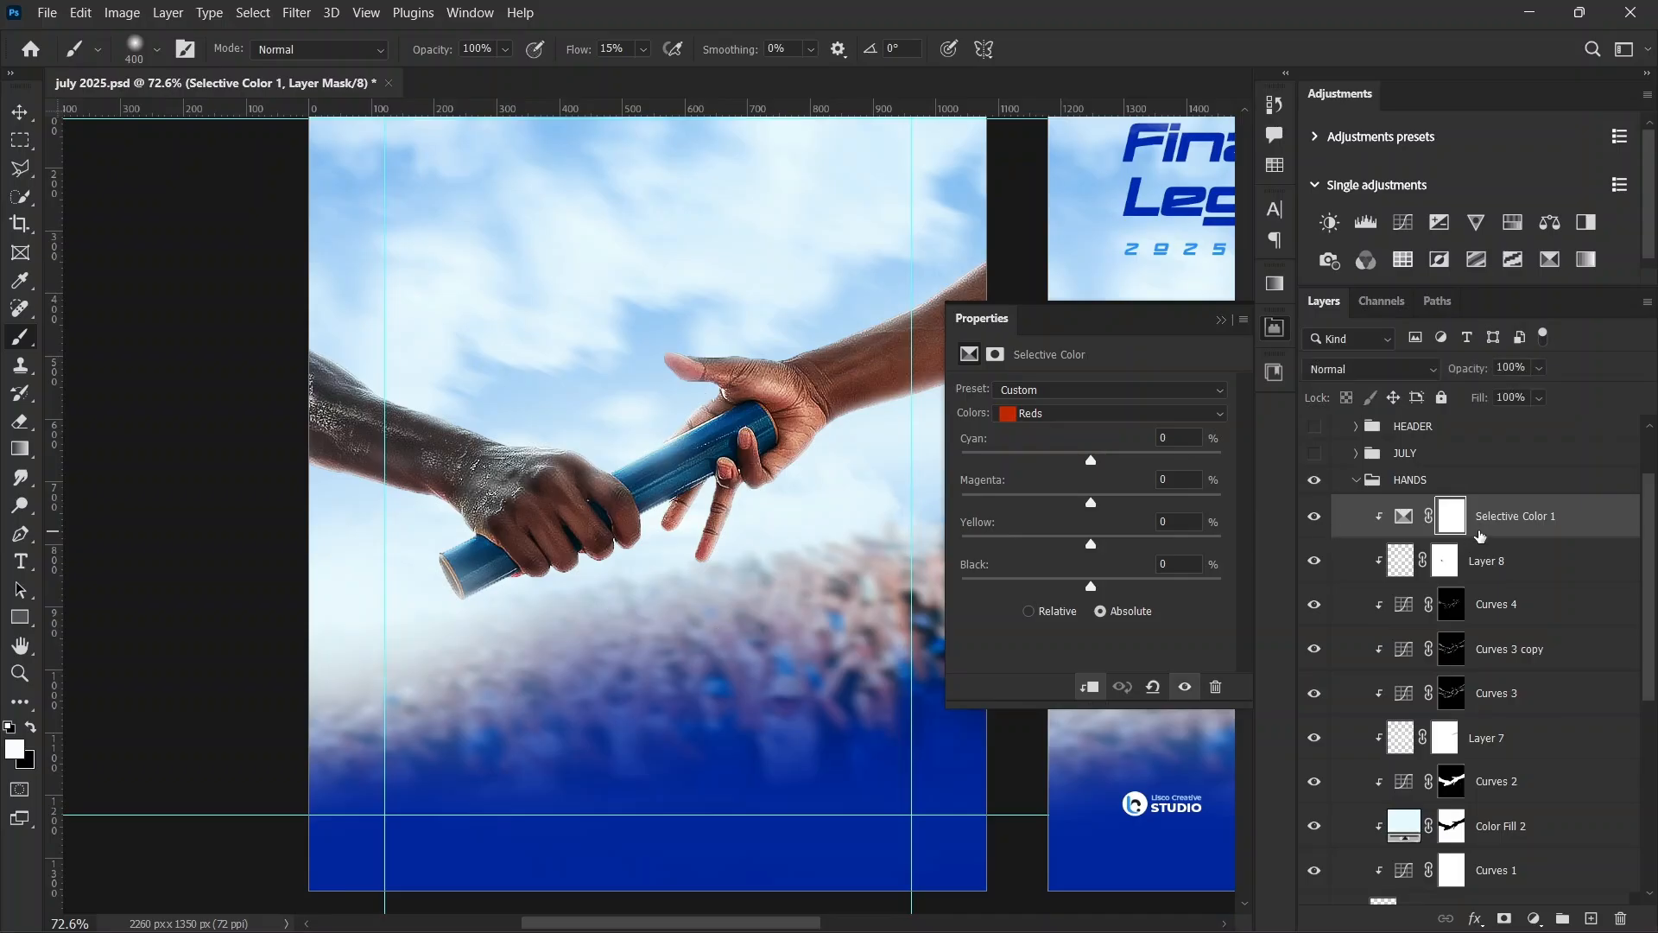
Step: Open the Selective Color 1 settings and choose Blues as the color range
{"action": "left_click", "coordinate": [1404, 515]}
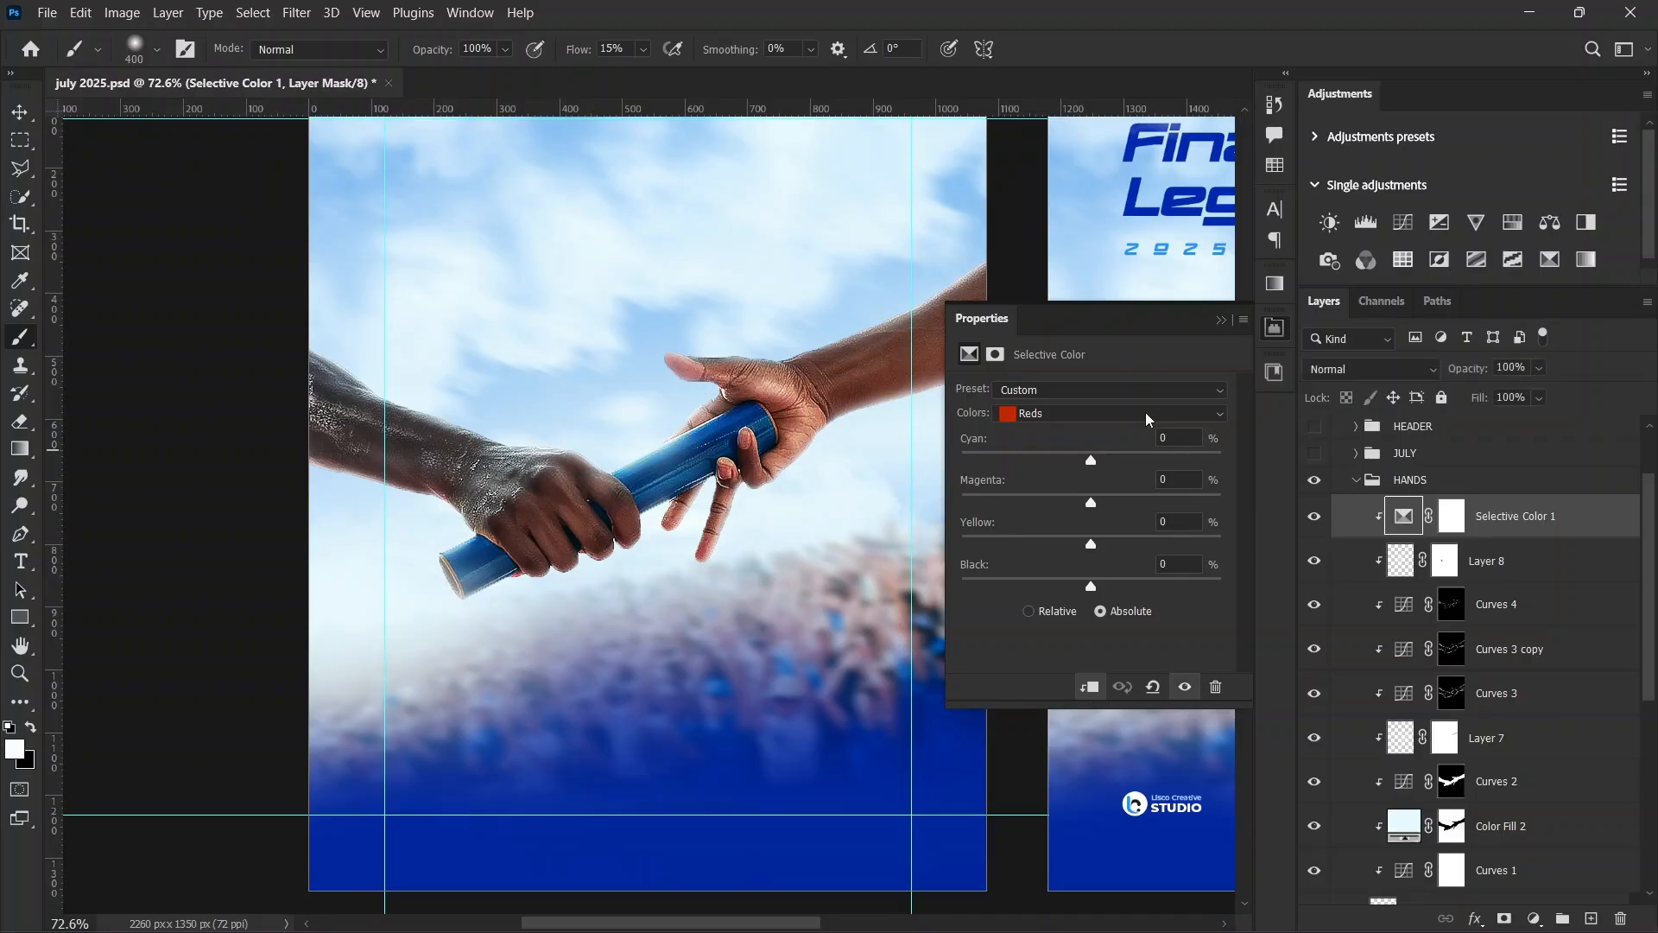
{"action": "left_click", "coordinate": [1225, 416]}
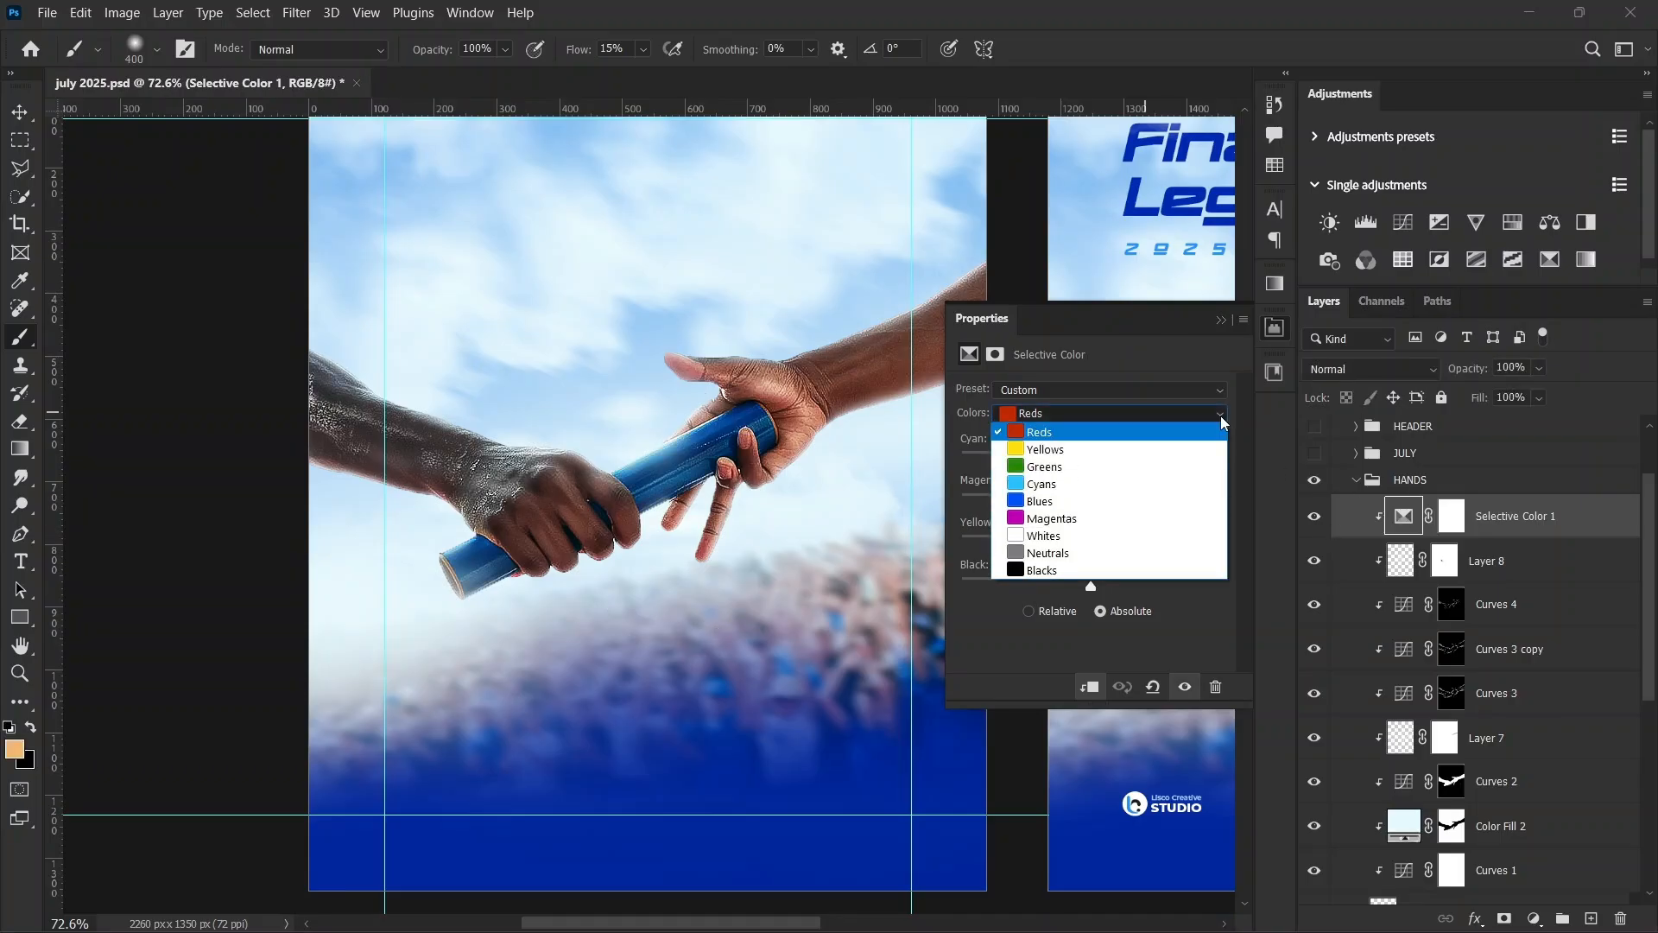
{"action": "left_click", "coordinate": [1162, 503]}
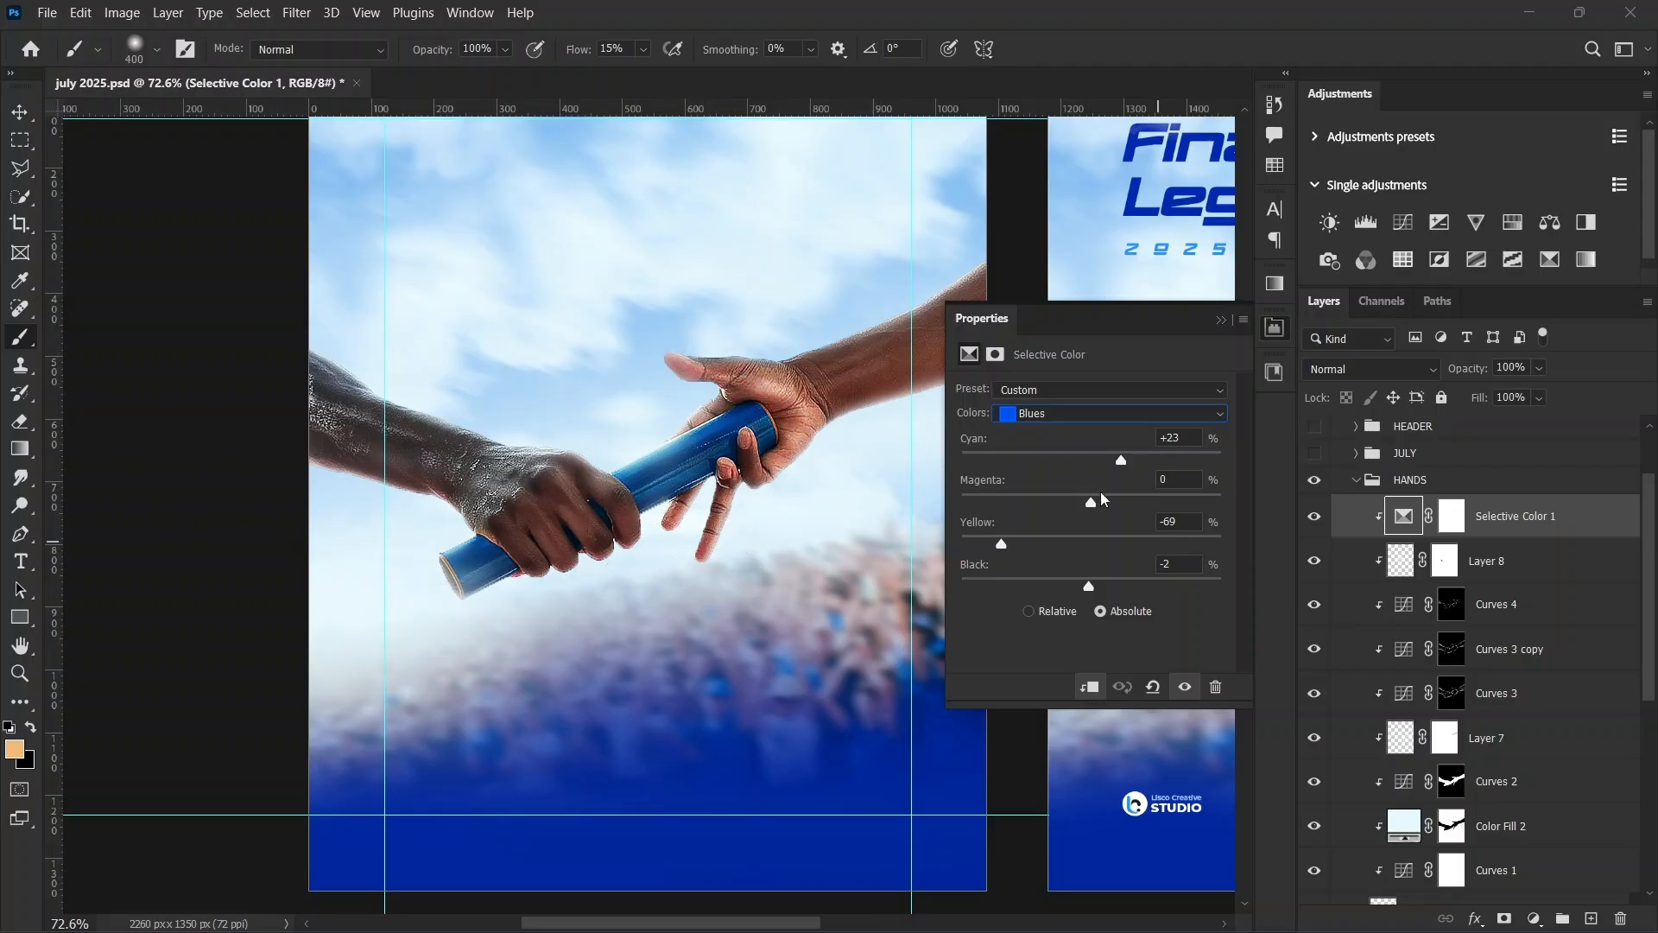
Step: Try lowering Cyan to -100% in the Blues range of Selective Color 1, and undo the change
{"action": "left_click", "coordinate": [1006, 465]}
{"action": "left_click", "coordinate": [983, 462]}
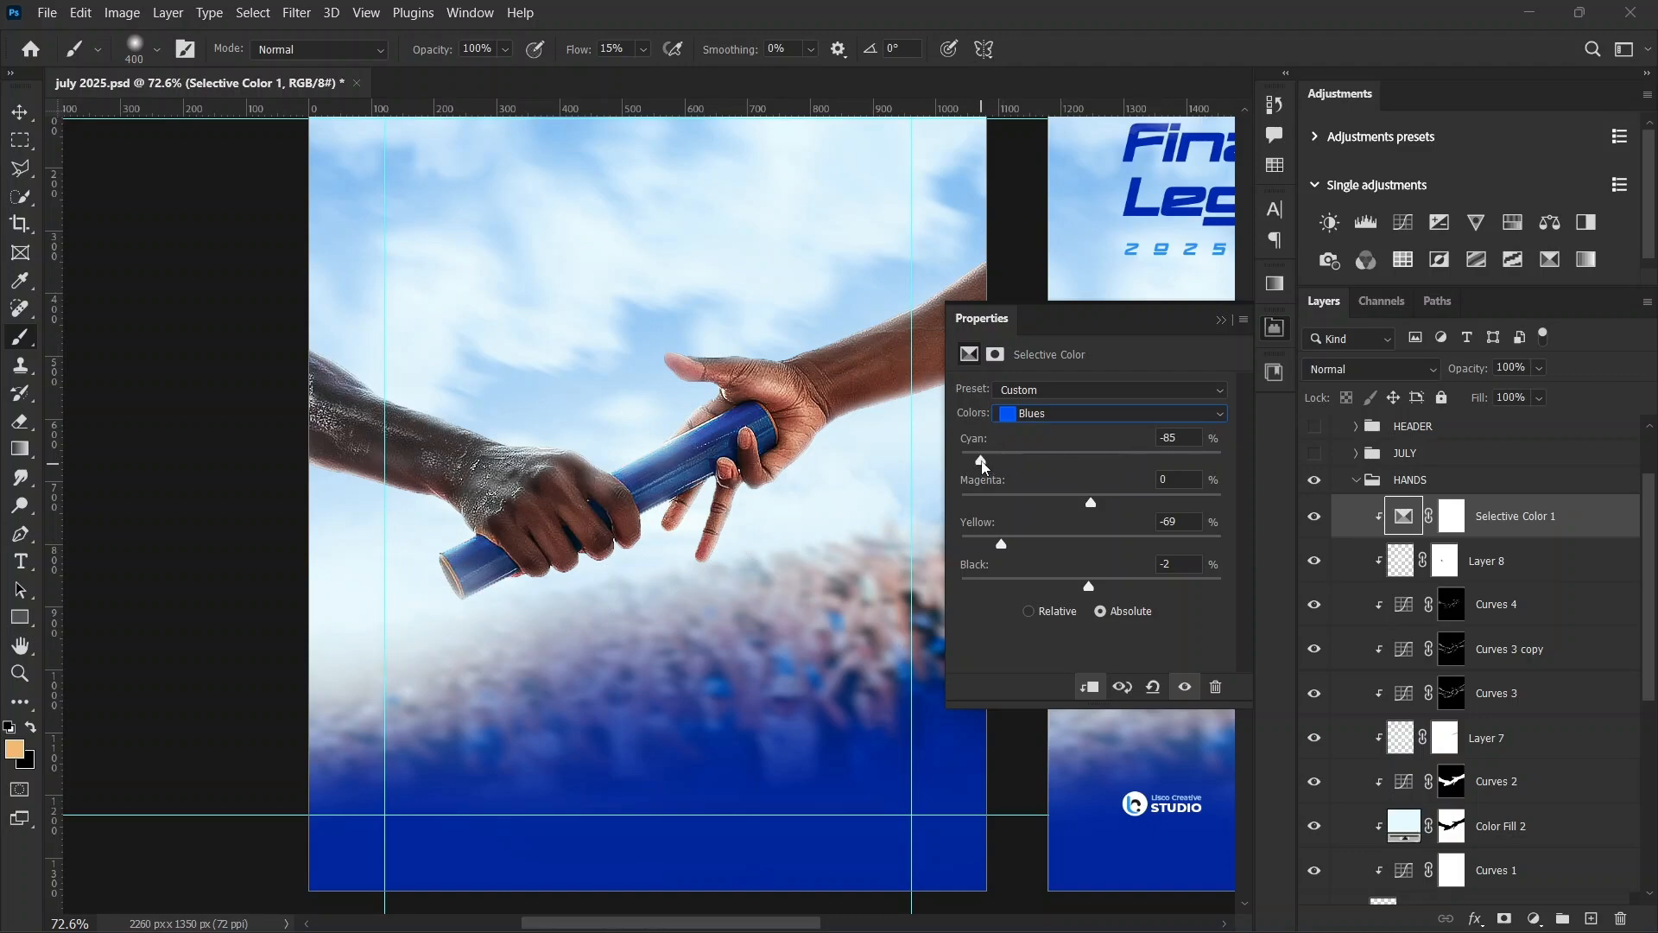
{"action": "left_click_drag", "start_coordinate": [981, 462], "coordinate": [965, 465]}
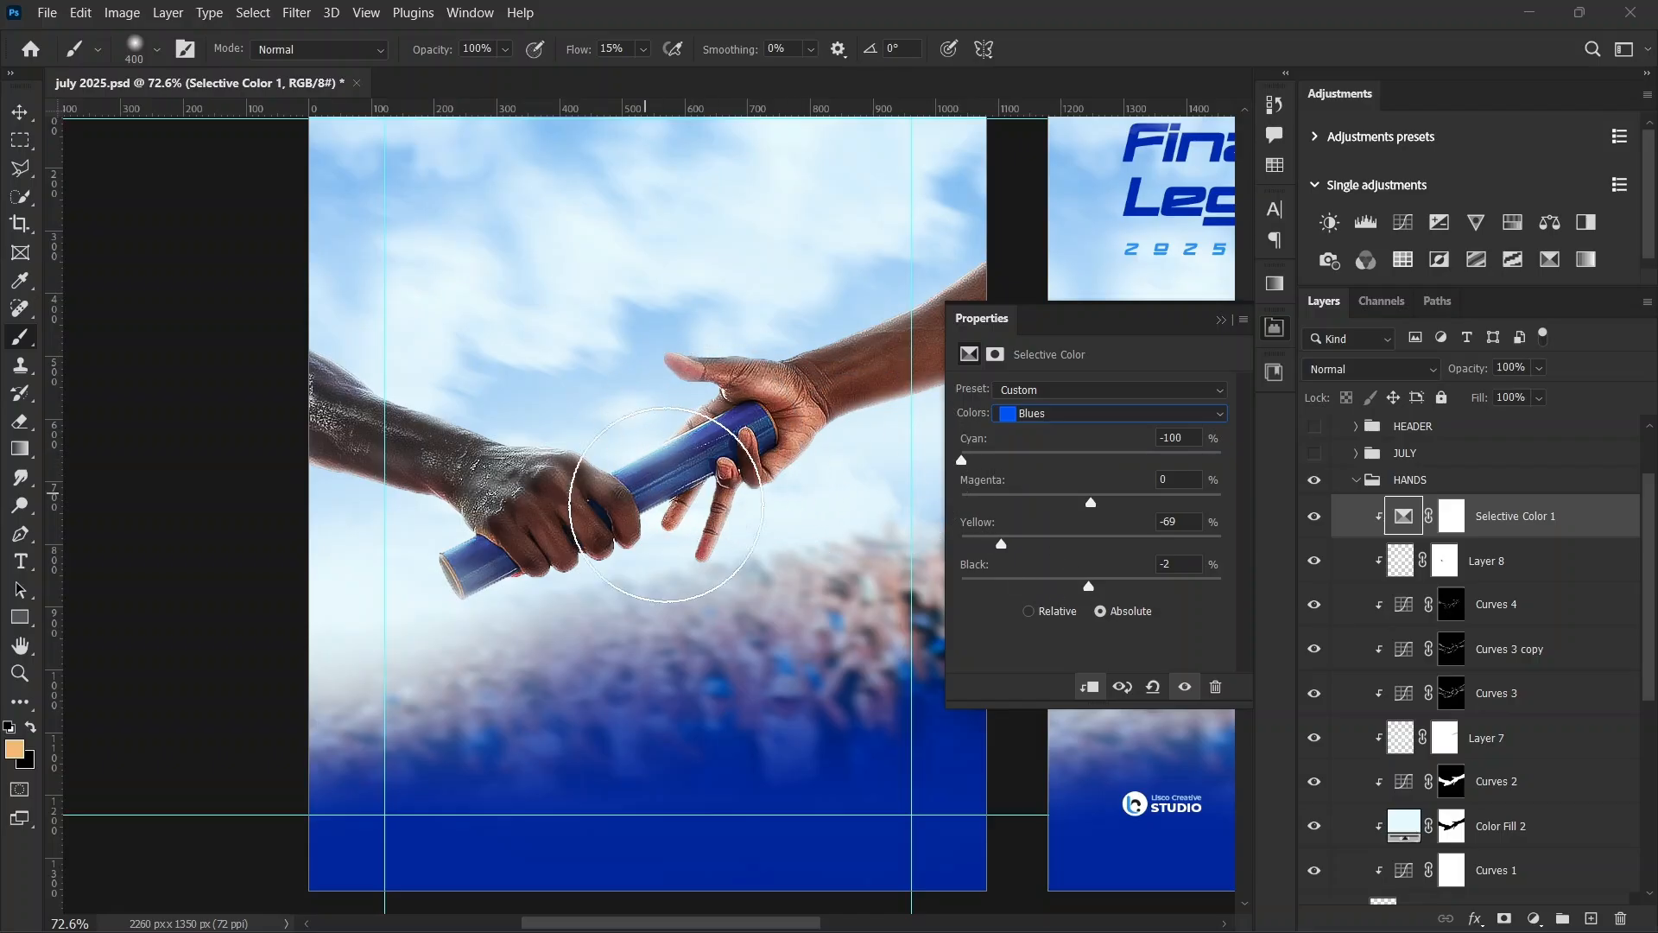
{"action": "key", "text": "ctrl+z"}
{"action": "key", "text": "ctrl+shift+z"}
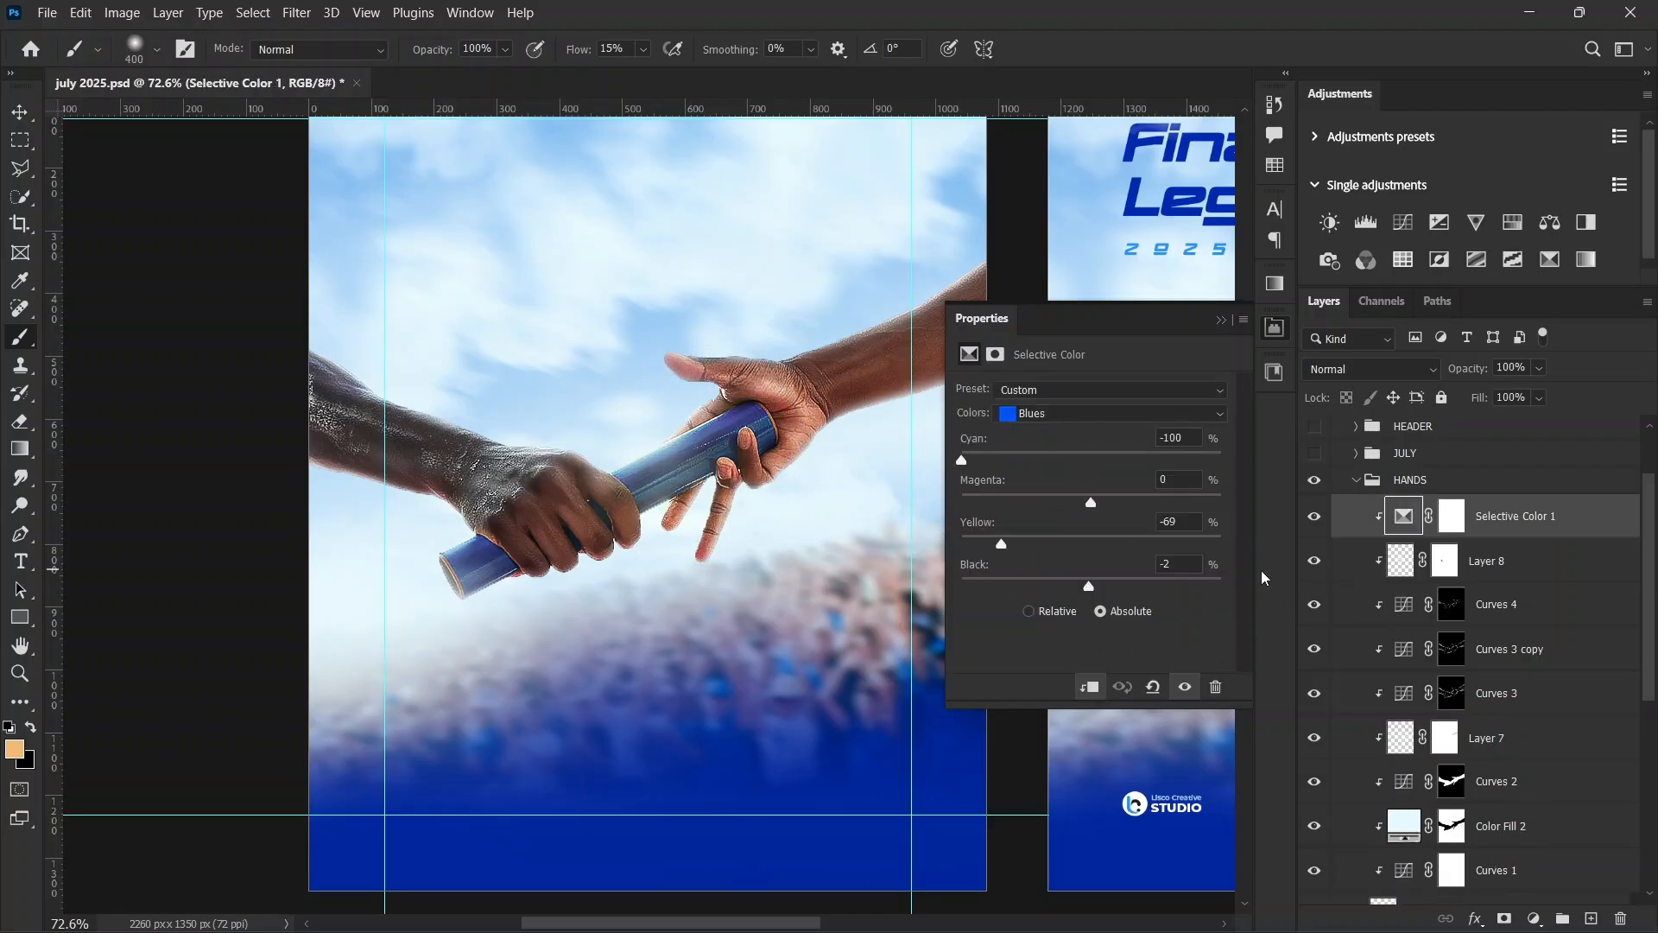
{"action": "key", "text": "ctrl+z"}
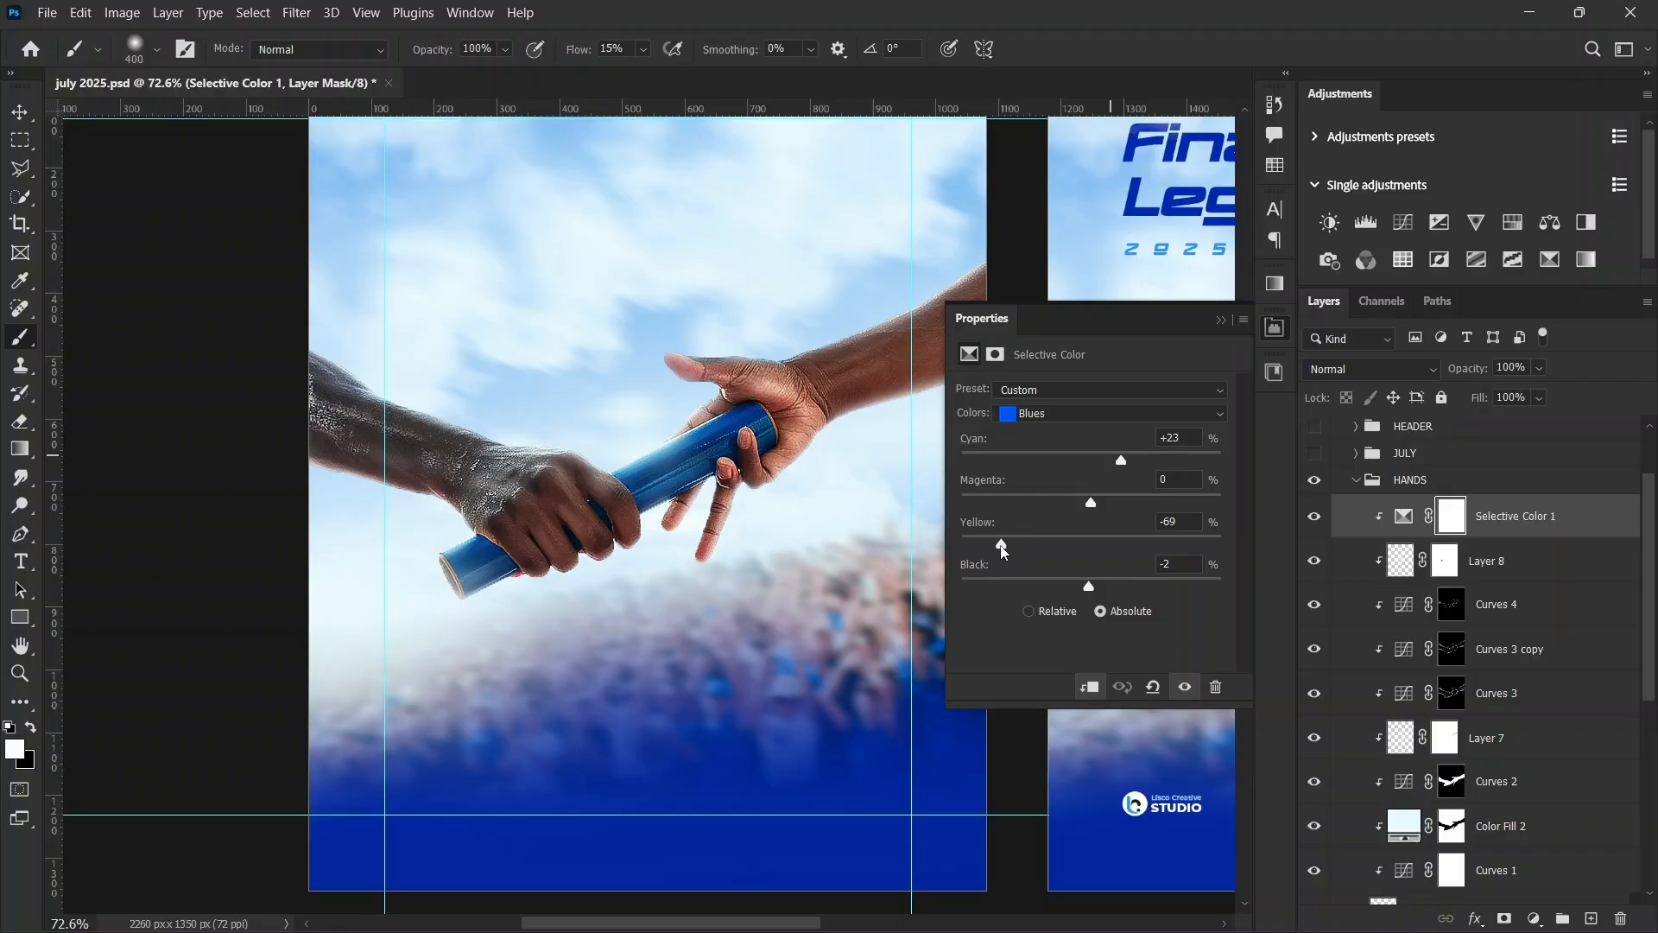
Step: Try Yellow at +62% and Black at +72% in the Blues range, returning them to -69% and -2%
{"action": "left_click", "coordinate": [1138, 552]}
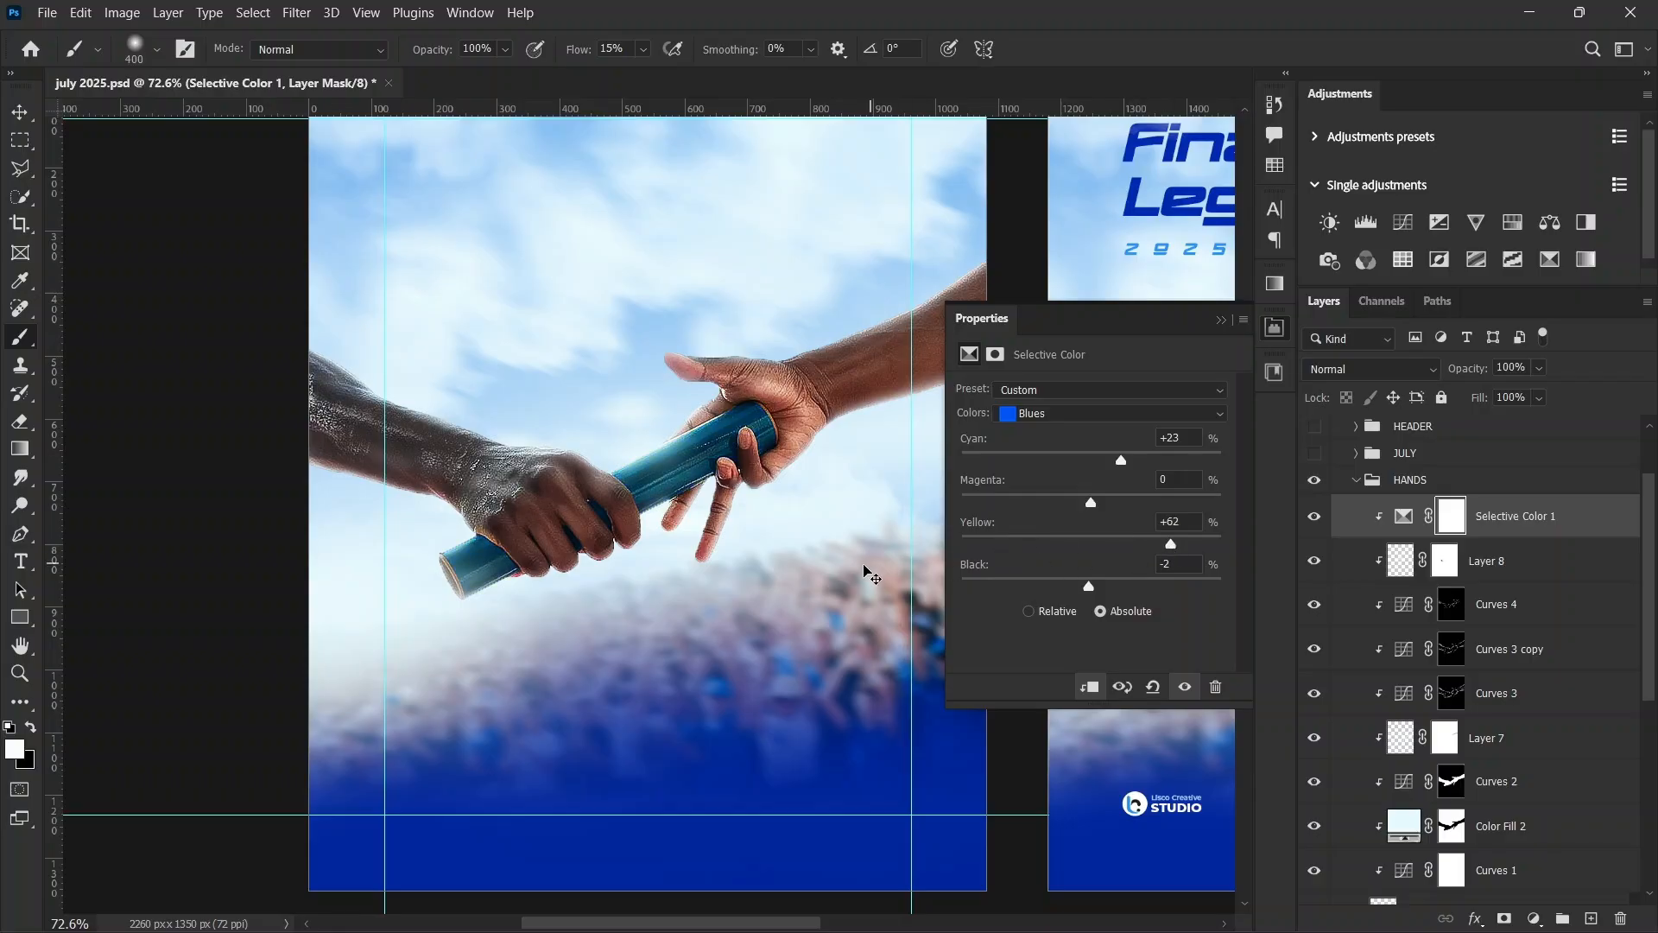
{"action": "left_click", "coordinate": [1001, 543]}
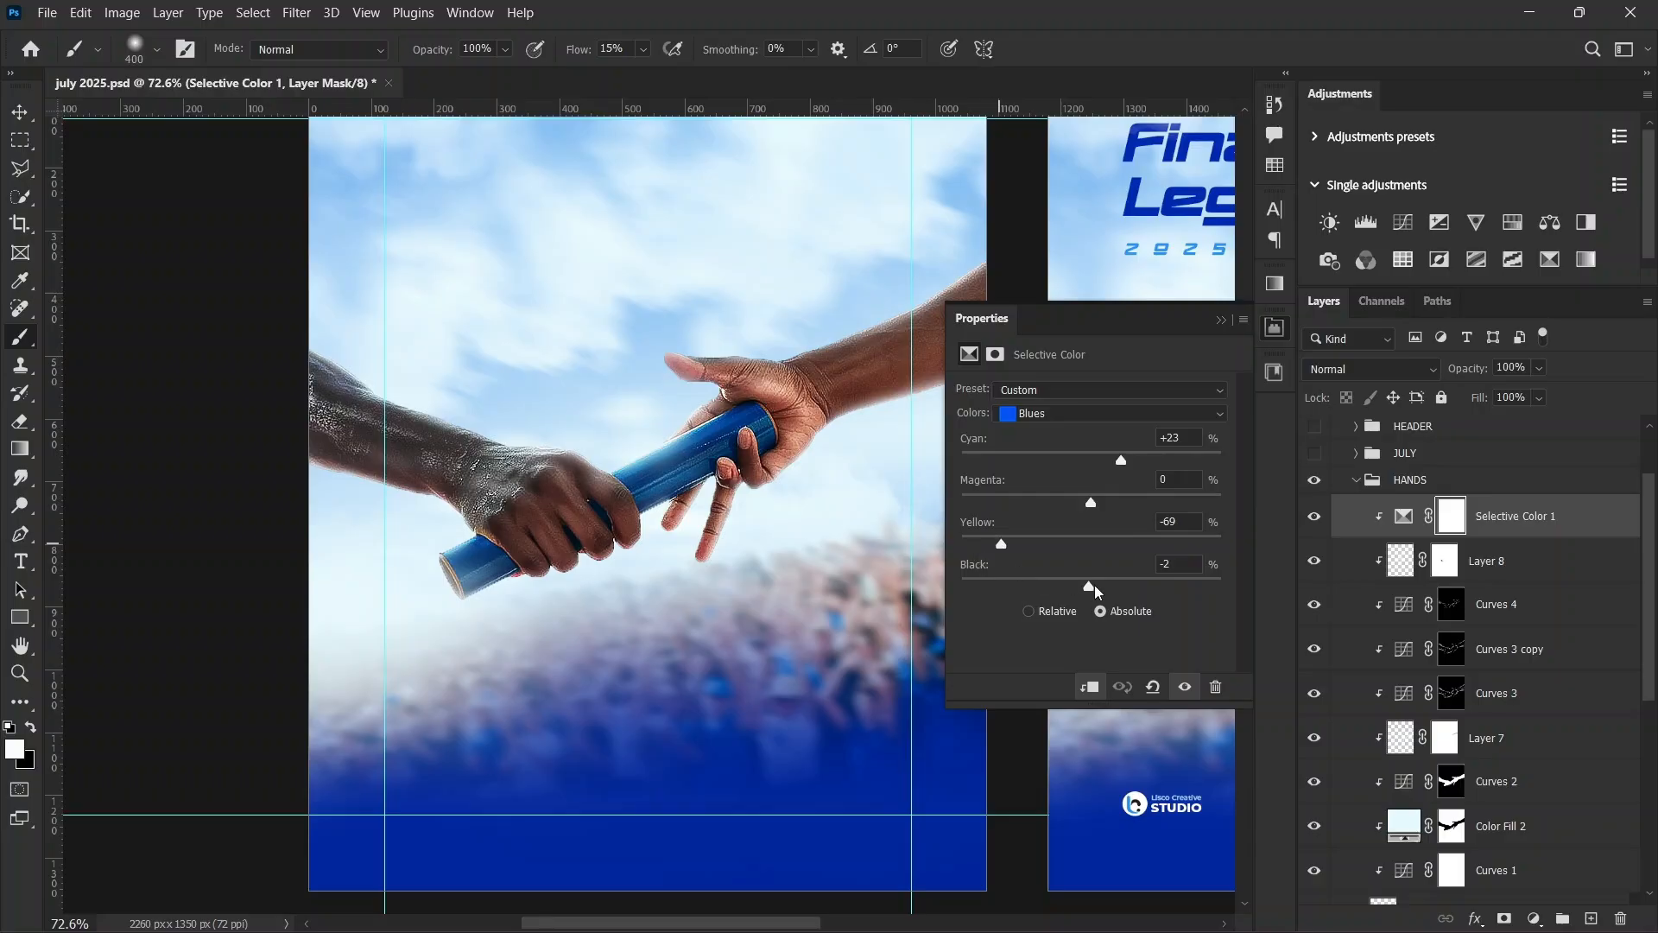
{"action": "left_click", "coordinate": [1063, 588]}
{"action": "left_click_drag", "start_coordinate": [1057, 595], "coordinate": [1159, 597]}
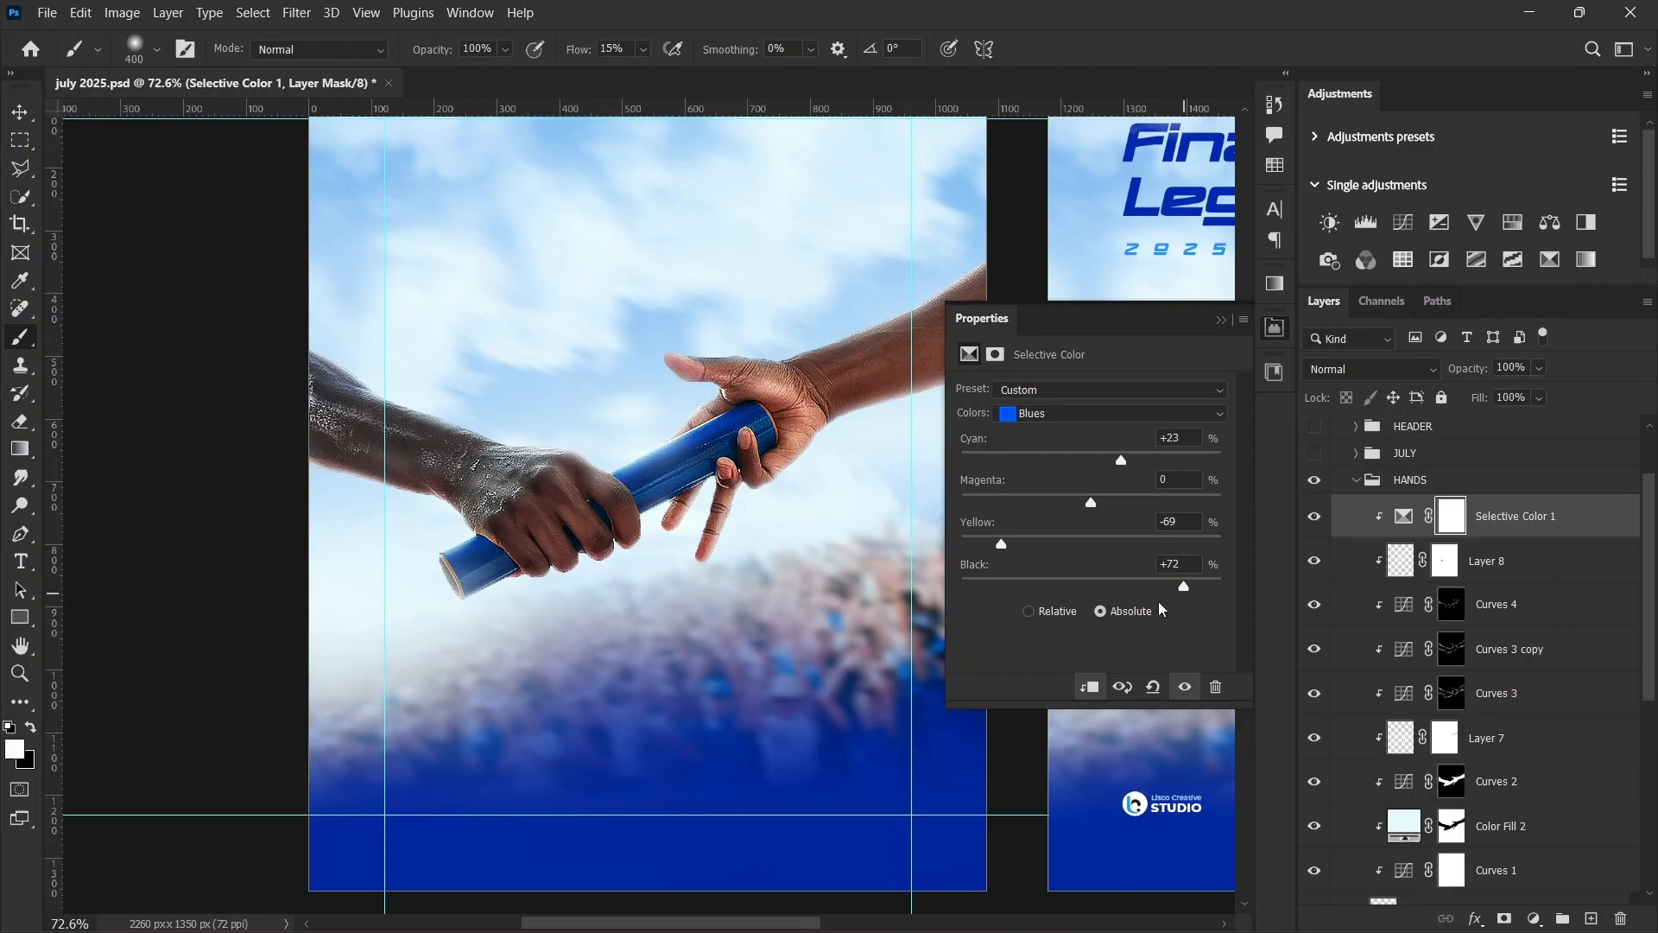
{"action": "left_click", "coordinate": [1089, 587]}
Step: Compare the baton with Selective Color 1 hidden and shown, and collapse the adjustment's properties to inspect the whole artboard
{"action": "left_click", "coordinate": [1315, 517]}
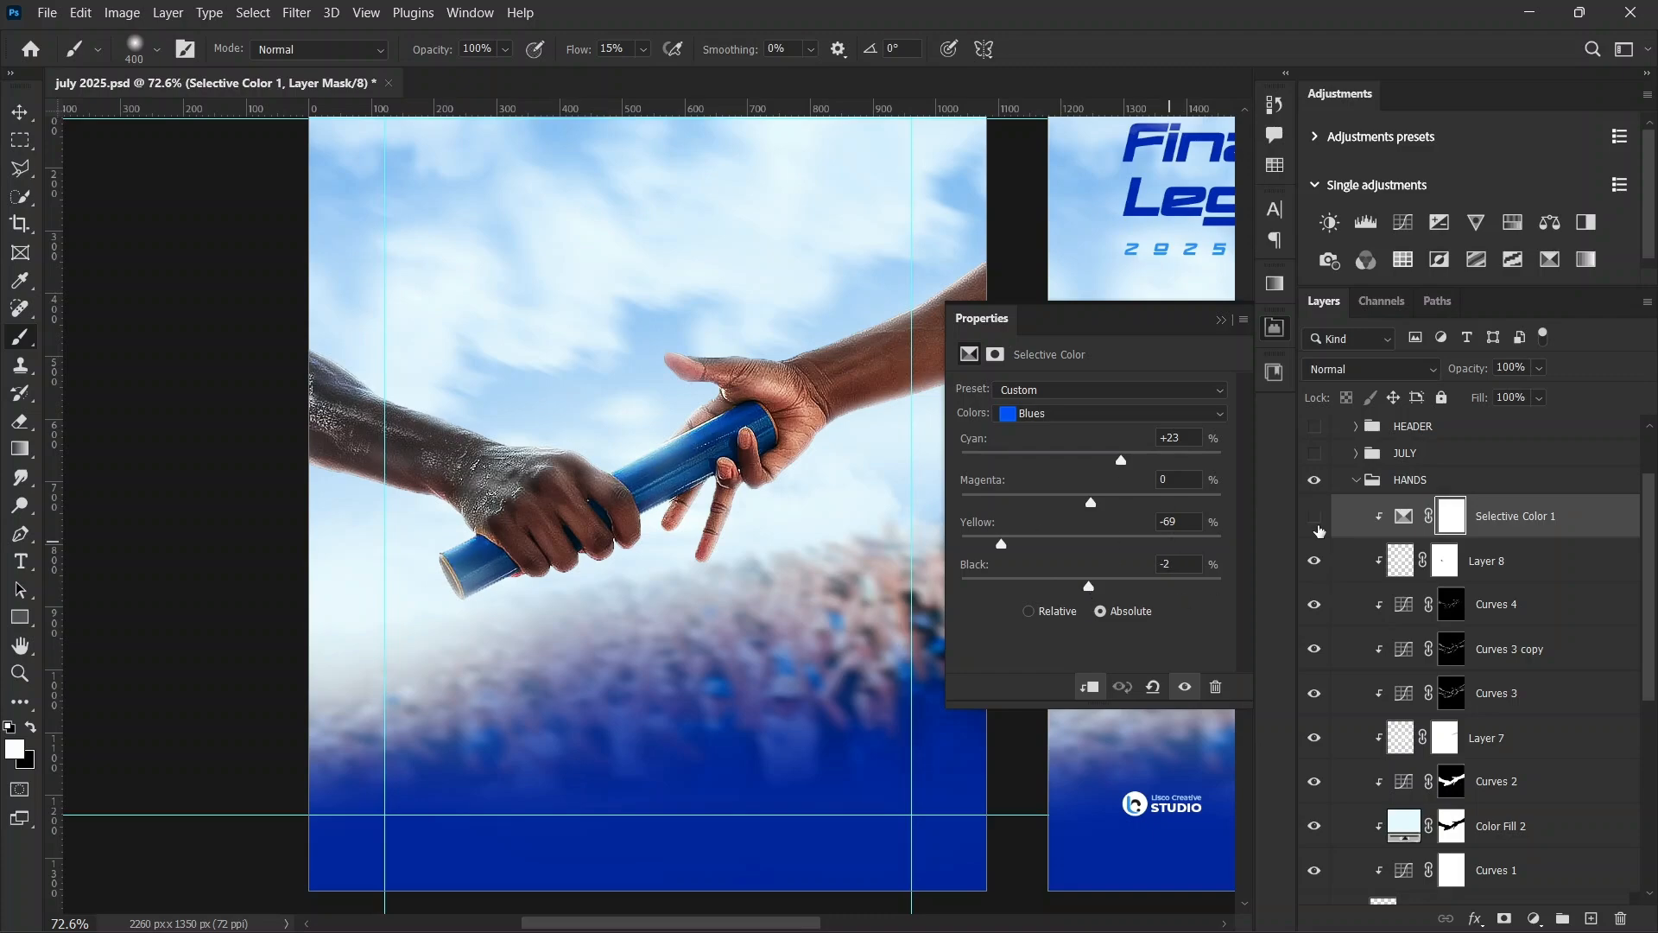
{"action": "left_click", "coordinate": [1315, 517]}
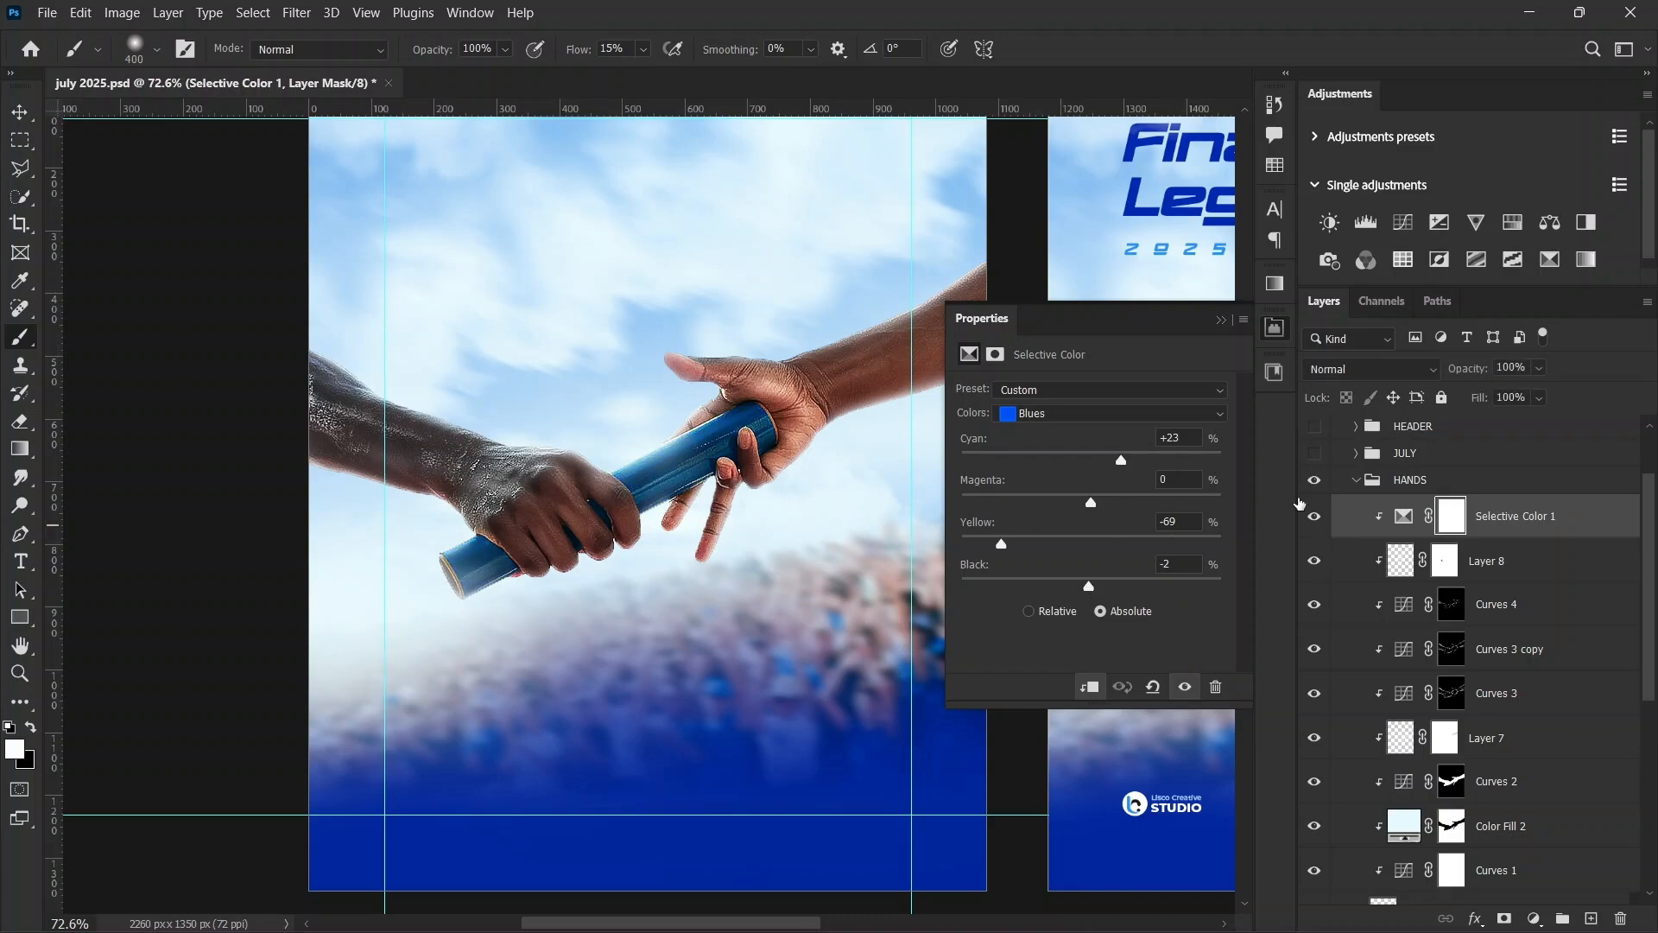
{"action": "left_click", "coordinate": [1220, 320]}
{"action": "scroll", "coordinate": [950, 553], "scroll_direction": "up", "scroll_amount": 2}
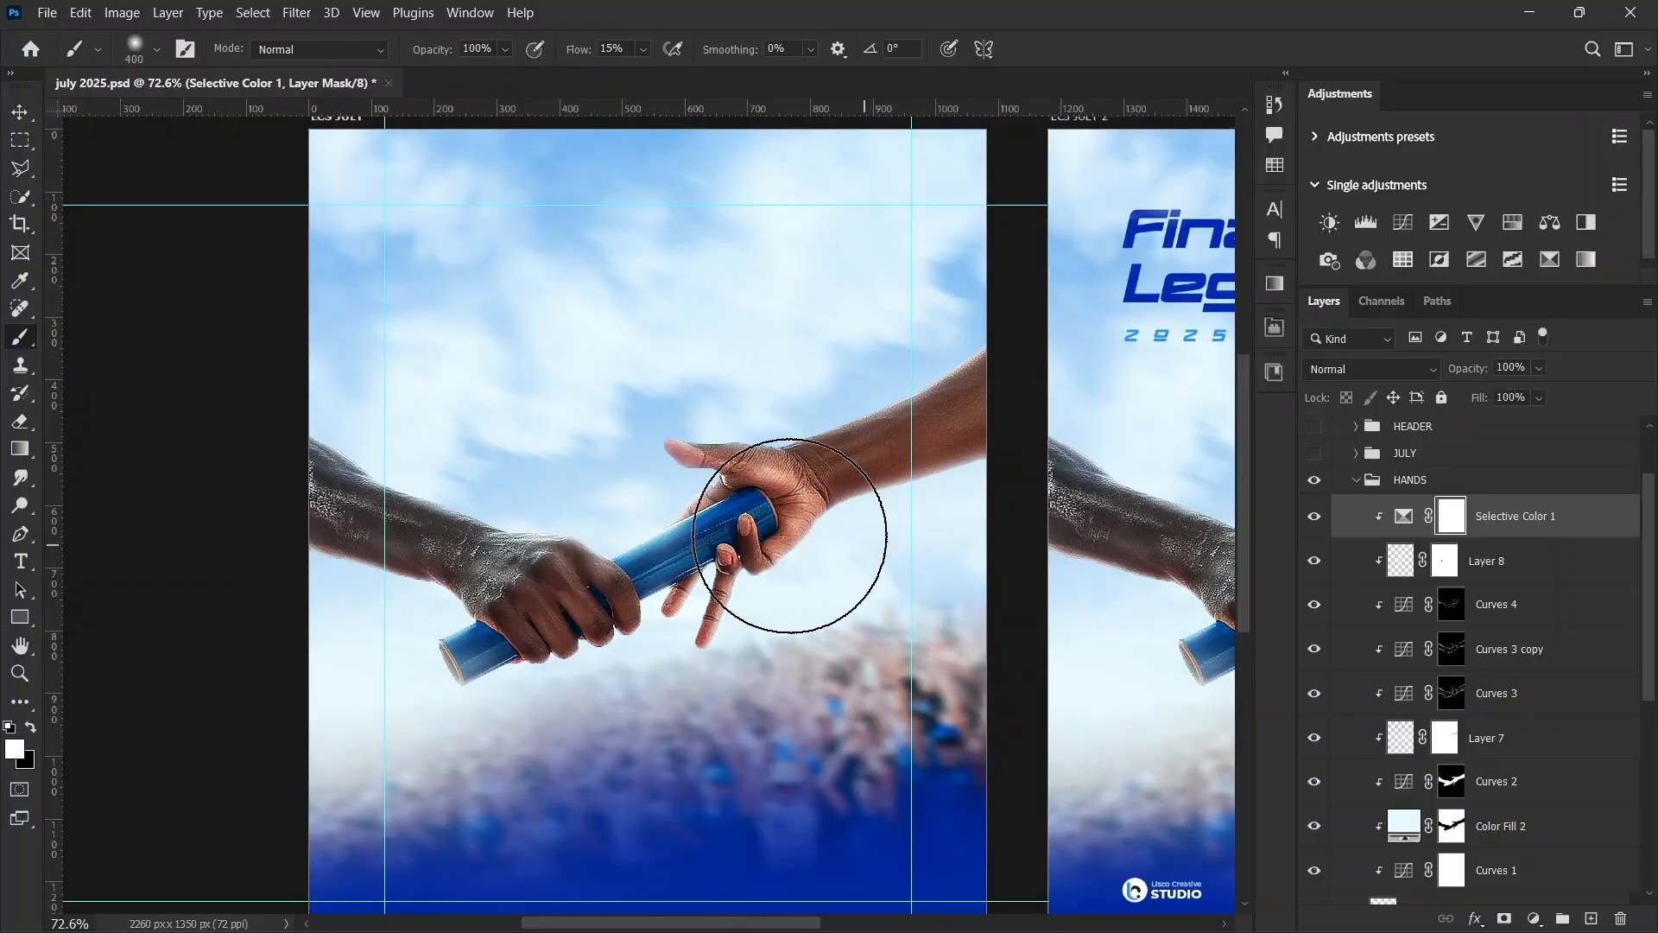
{"action": "scroll", "coordinate": [492, 500], "scroll_direction": "down", "scroll_amount": 2, "text": "alt"}
{"action": "scroll", "coordinate": [492, 518], "scroll_direction": "down", "scroll_amount": 1}
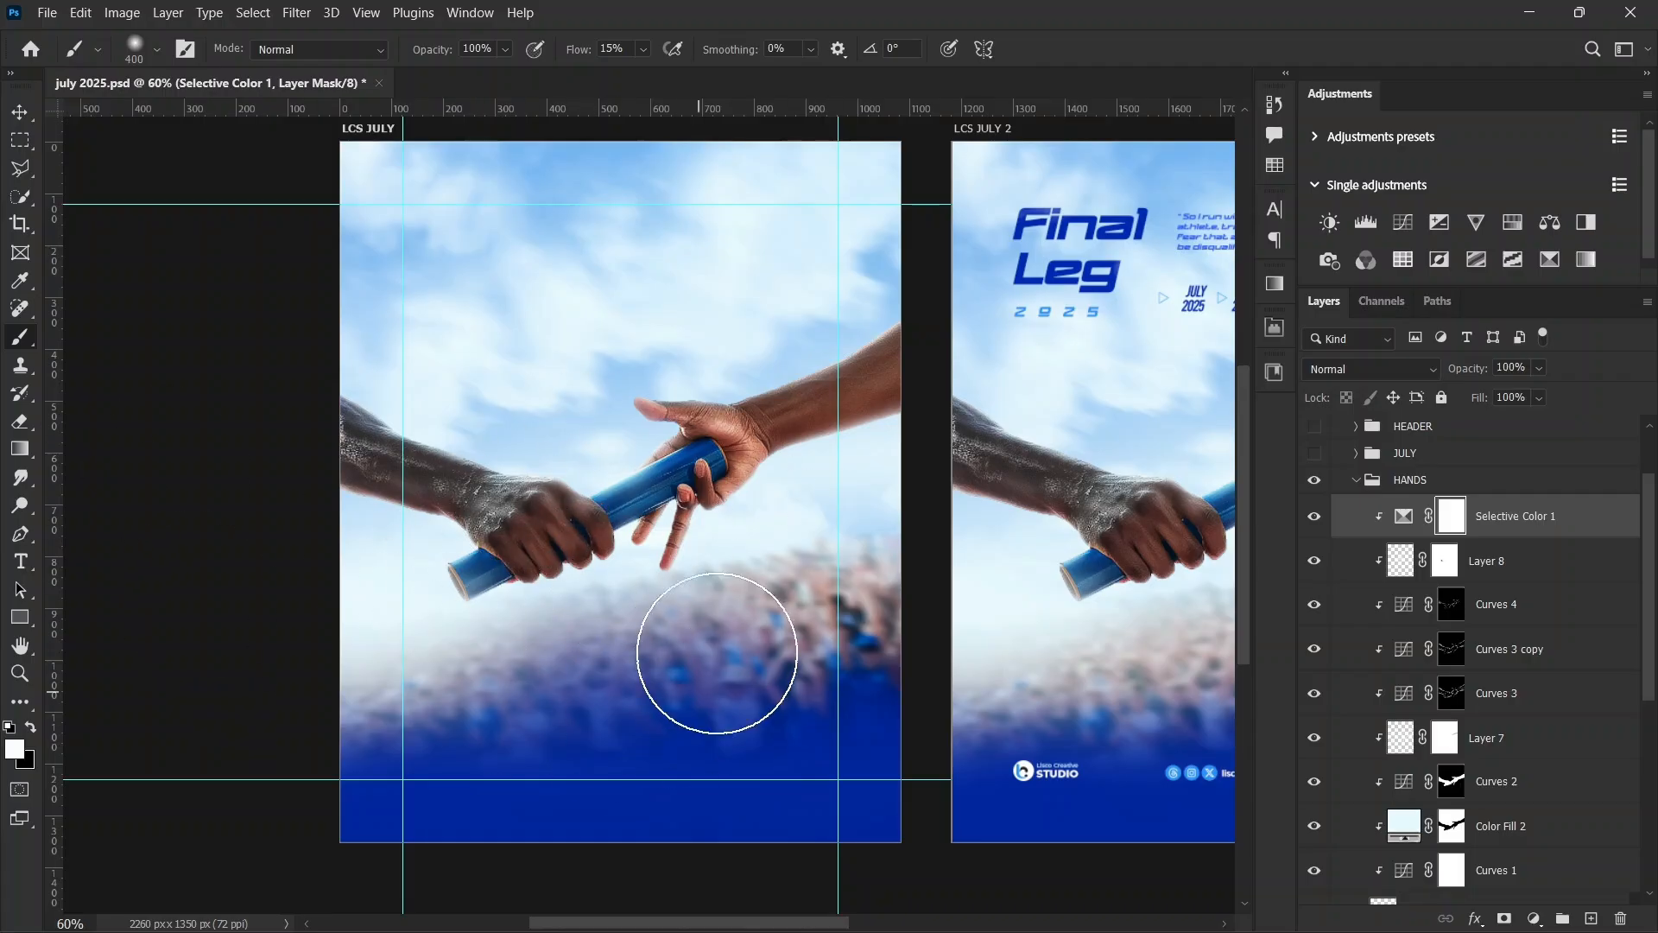
Step: Show the JULY and HEADER groups in the LCS JULY artboard
{"action": "scroll", "coordinate": [1462, 533], "scroll_direction": "up", "scroll_amount": 2}
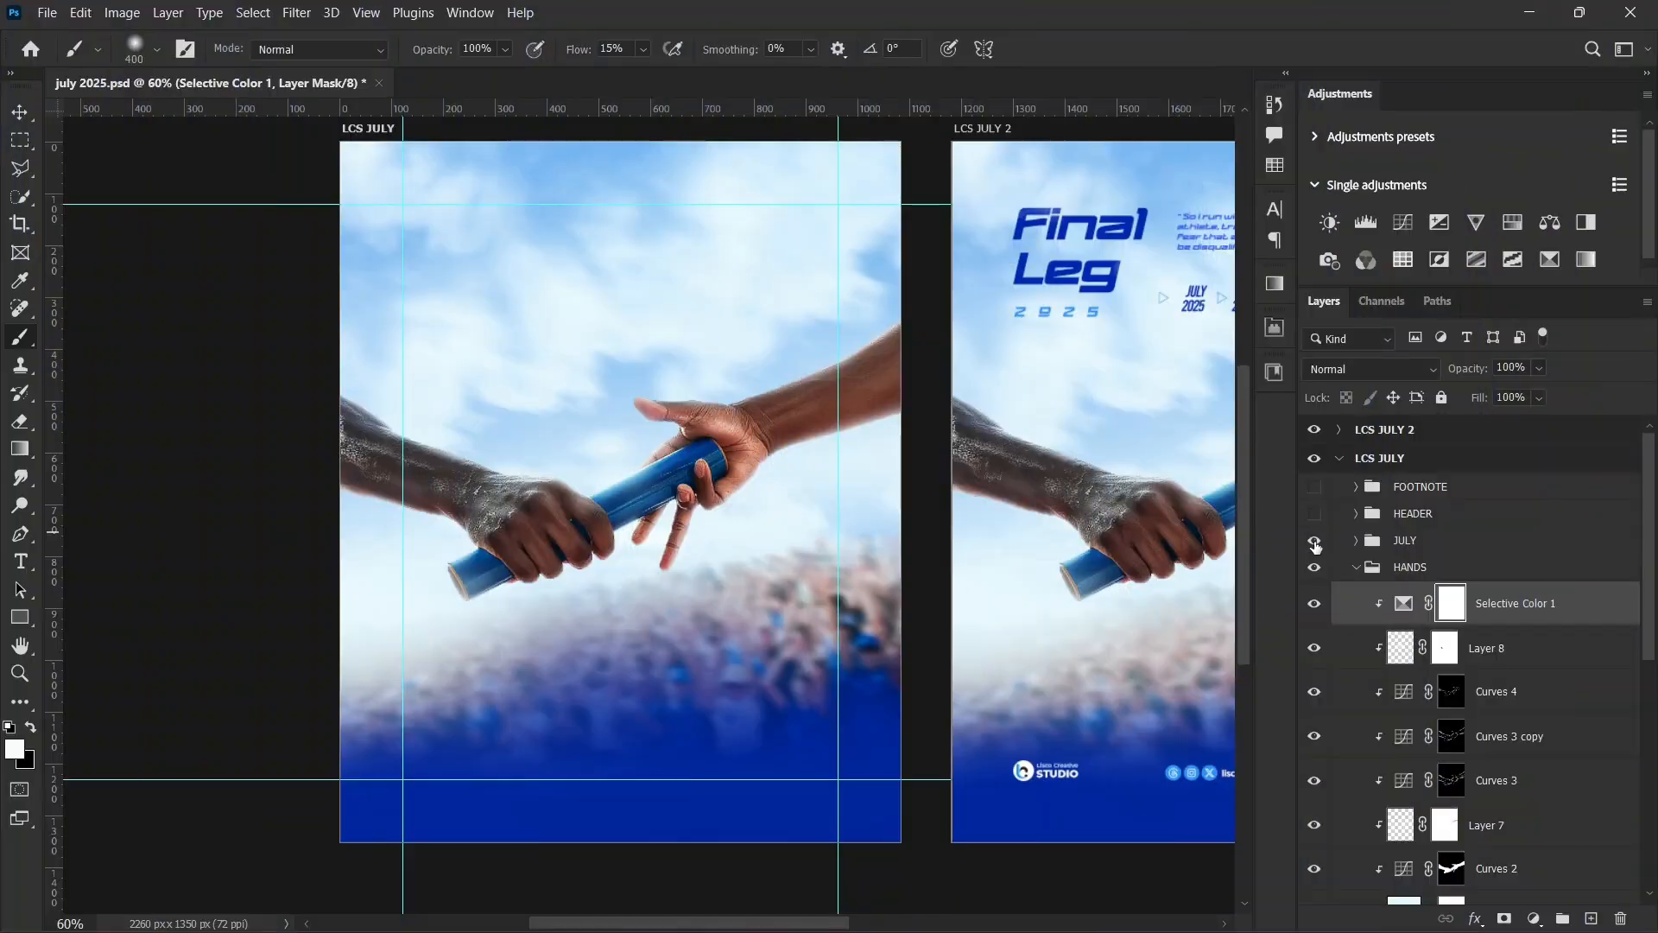
{"action": "left_click", "coordinate": [1315, 542]}
{"action": "left_click", "coordinate": [1314, 513]}
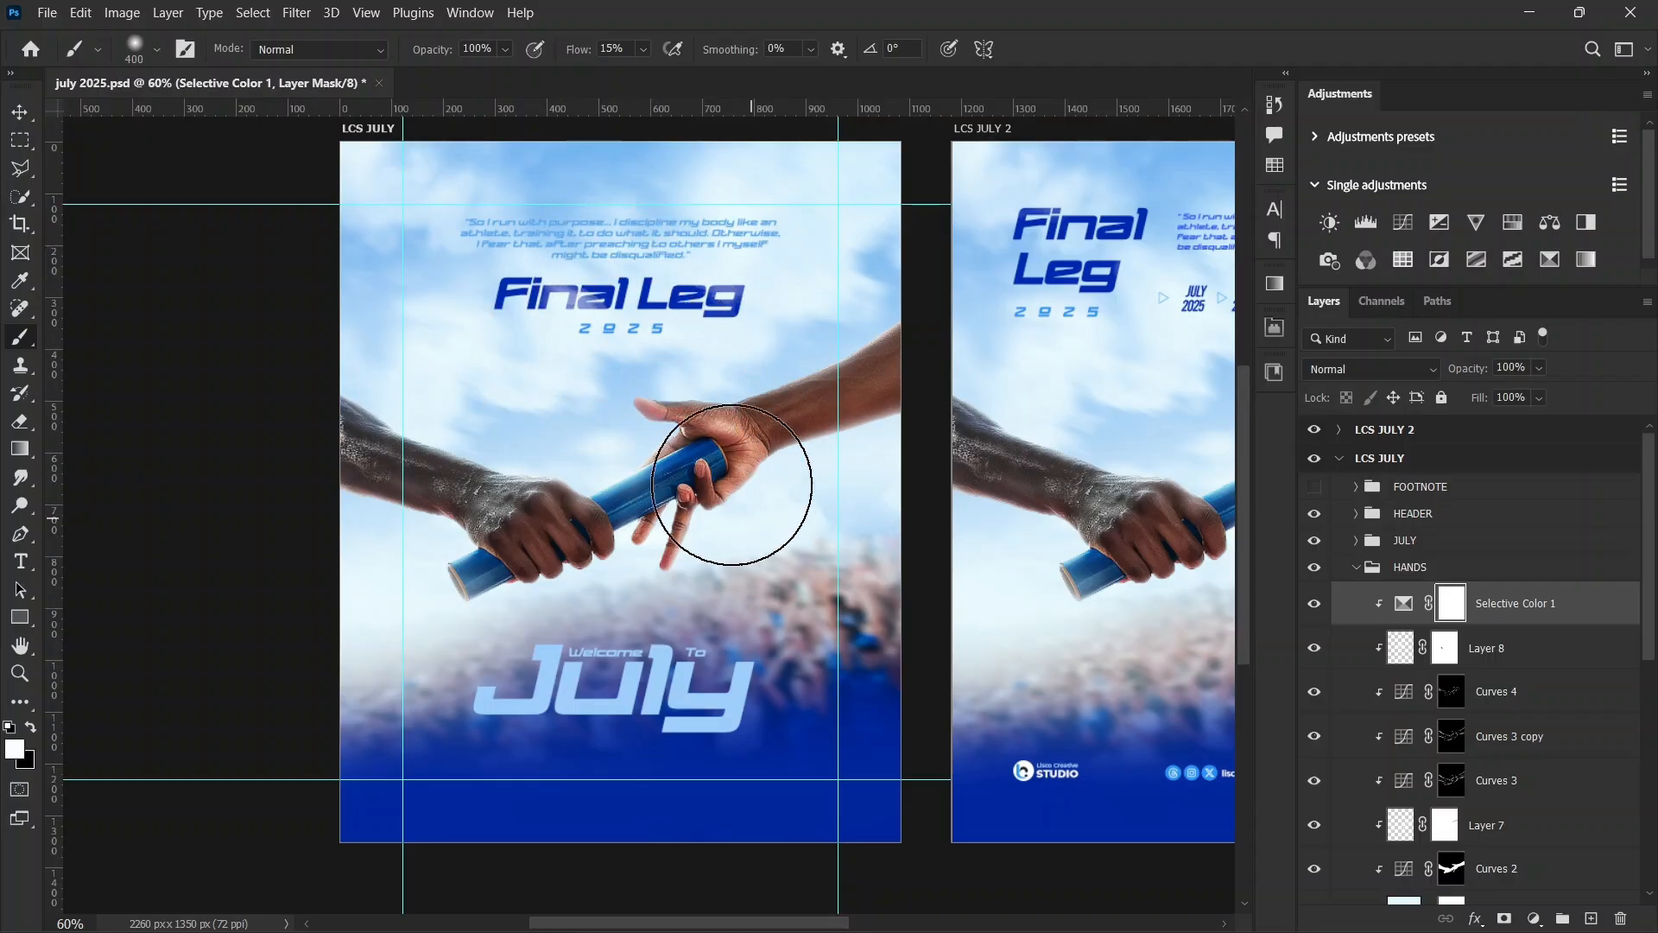
Step: Open the Final Leg title for text editing to check its font, delete the stray letter t, and commit the text
{"action": "key", "text": "v"}
{"action": "left_click", "coordinate": [698, 302]}
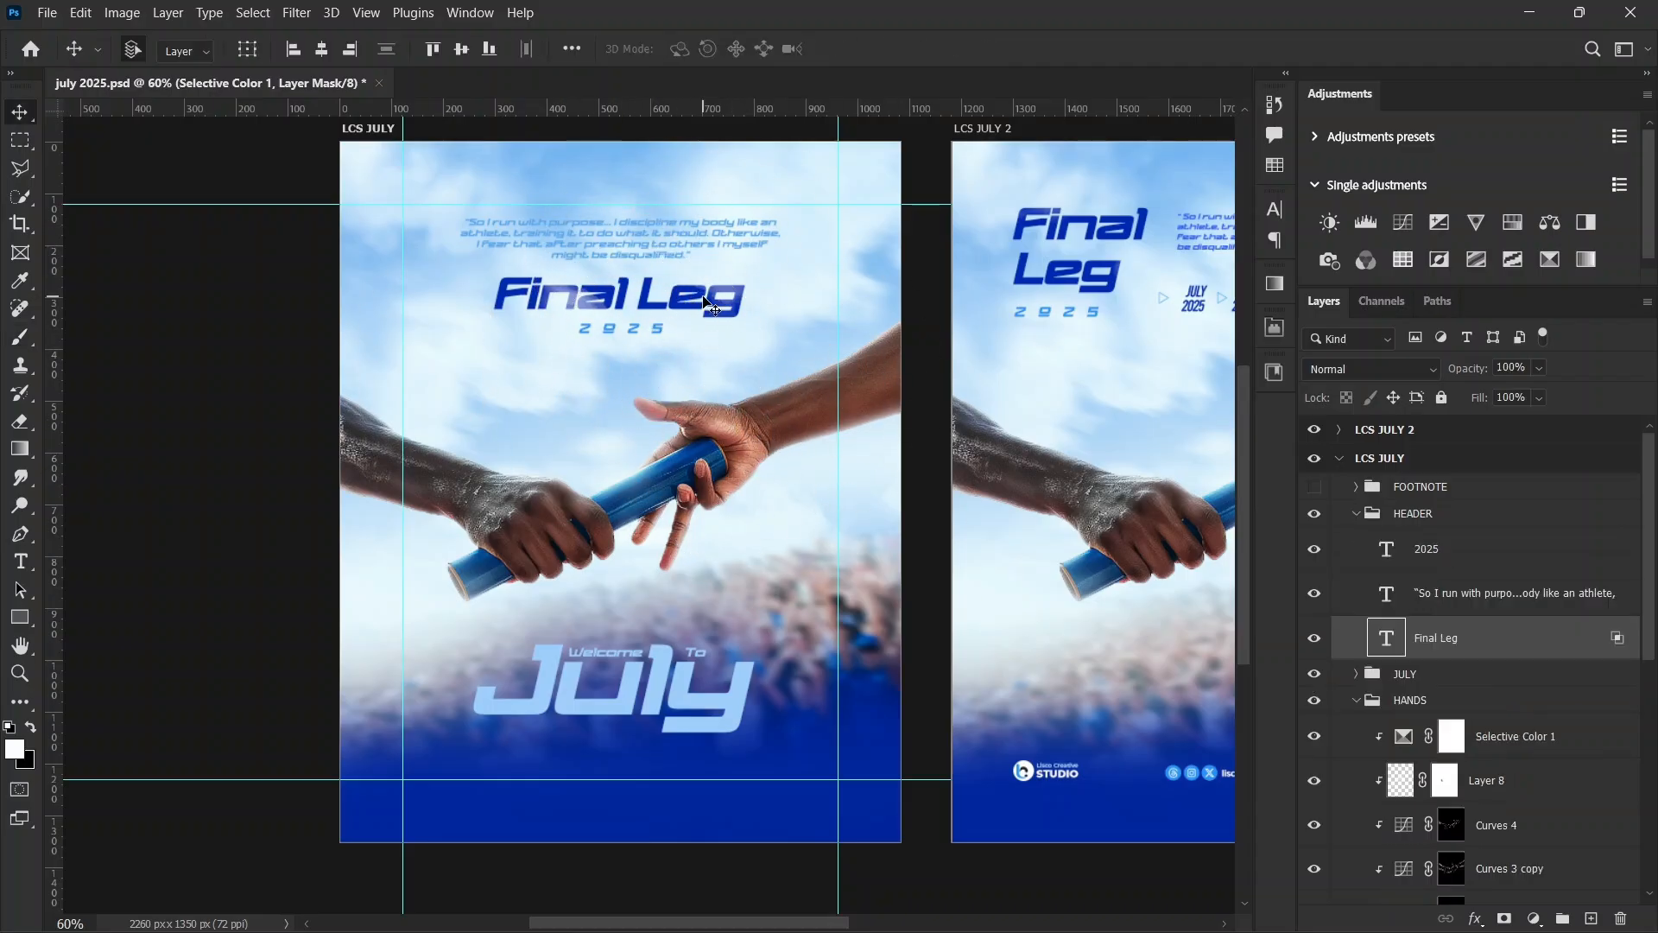
{"action": "double_click", "coordinate": [659, 302]}
{"action": "left_click", "coordinate": [659, 302]}
{"action": "type", "text": "t"}
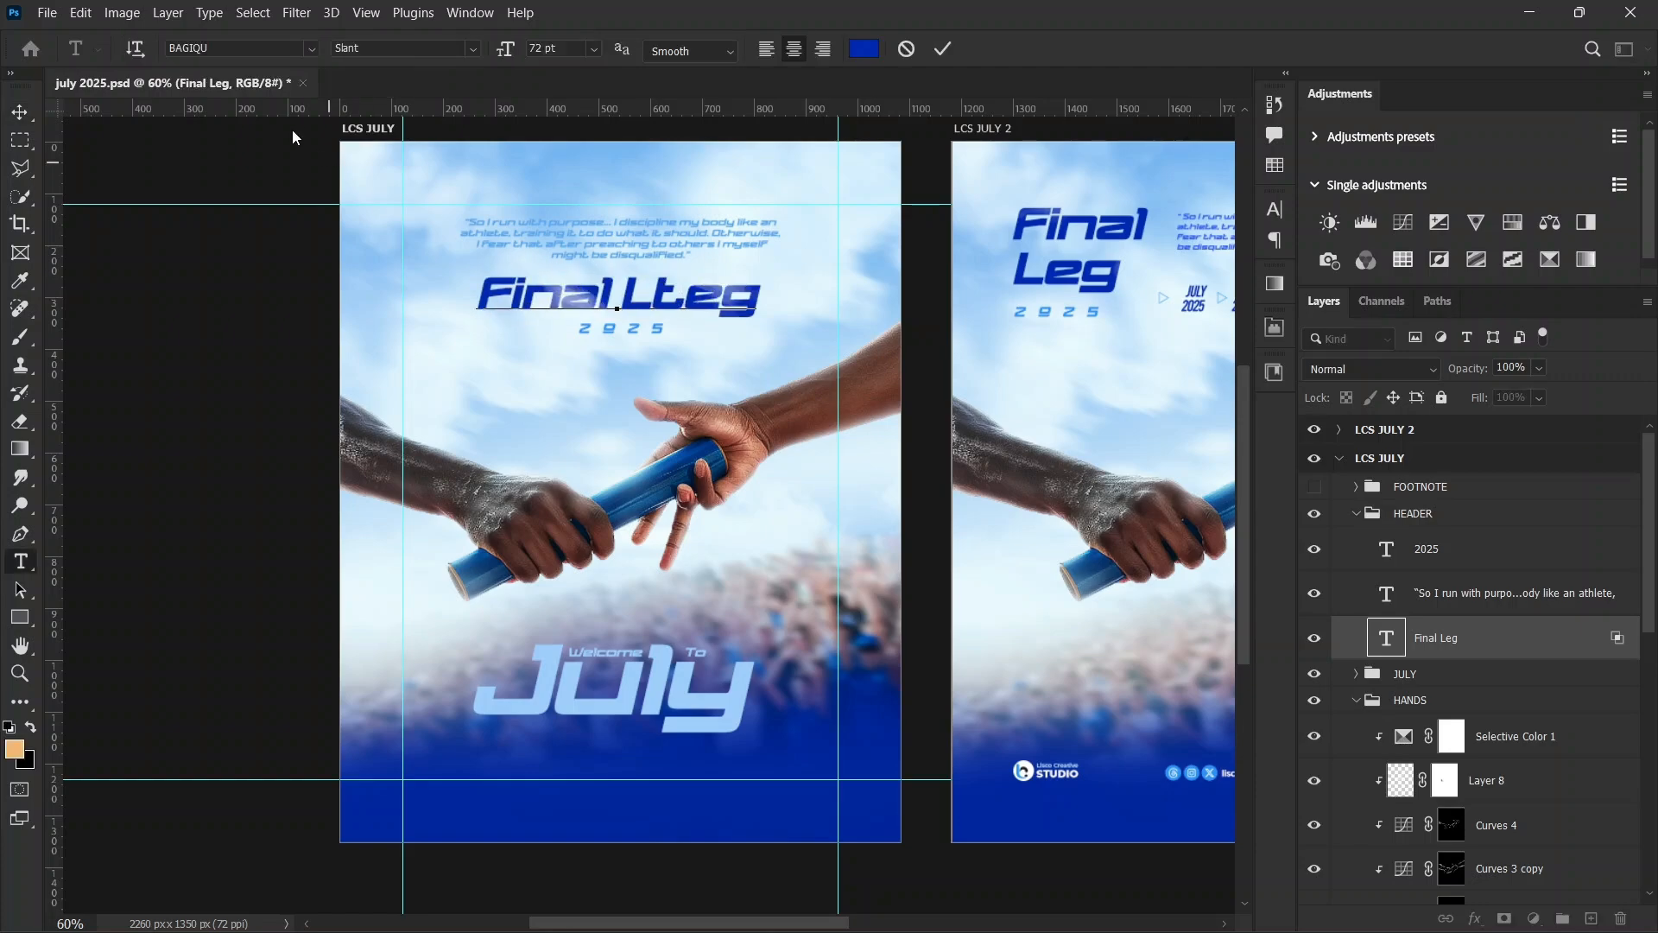
{"action": "left_click", "coordinate": [312, 50]}
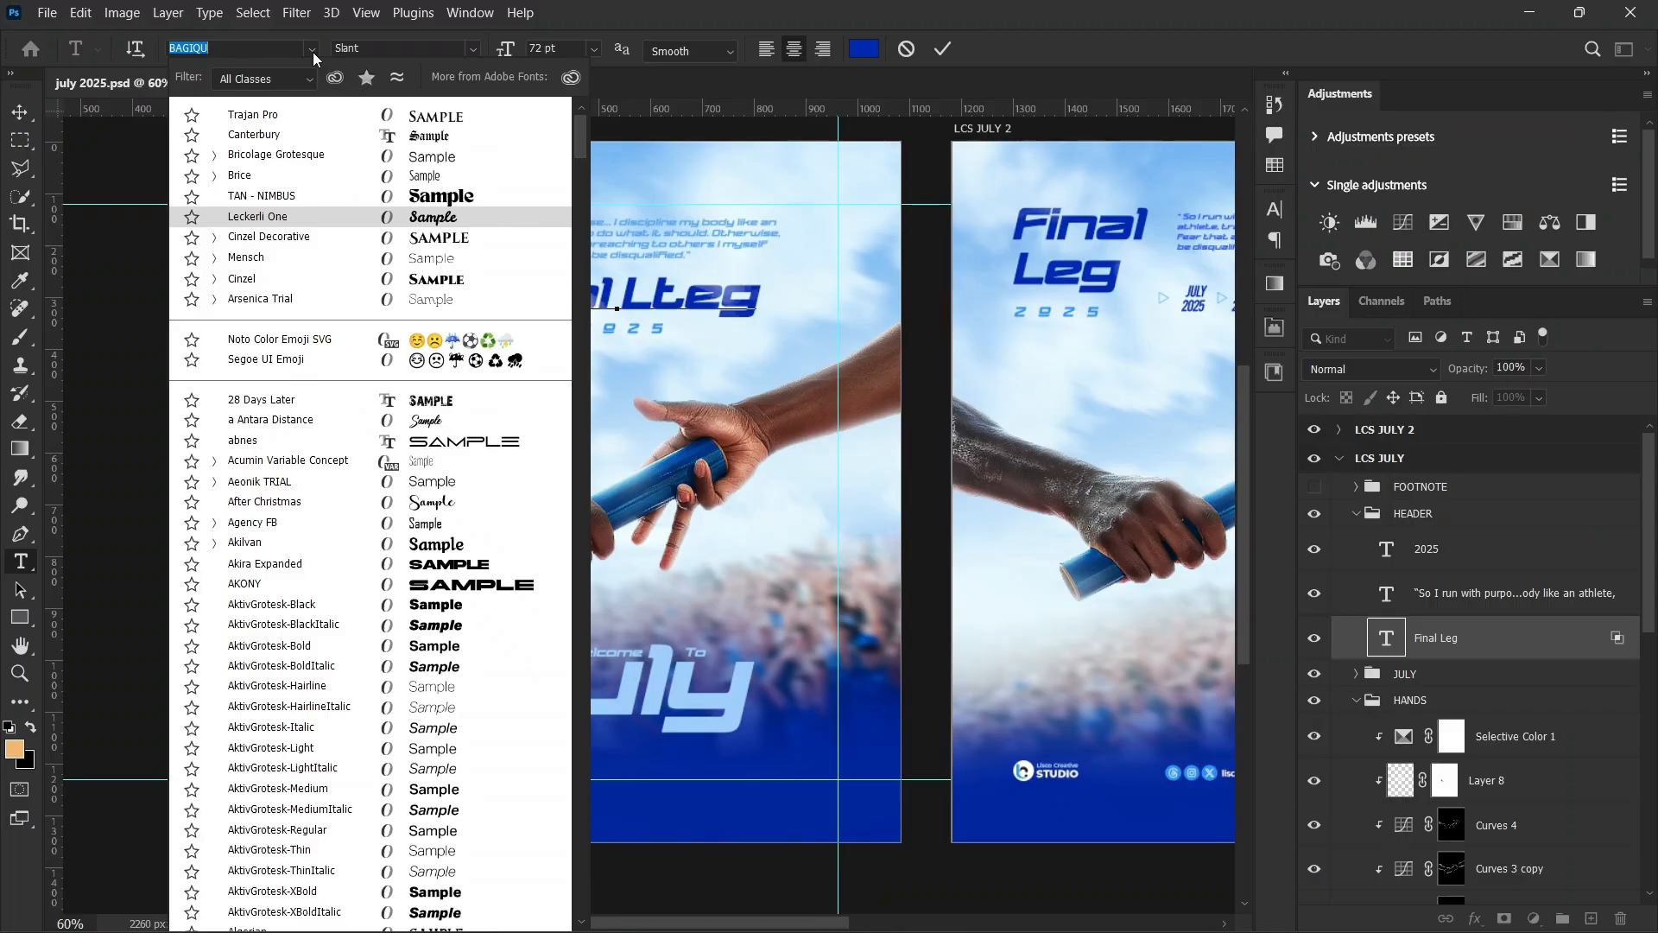
{"action": "left_click", "coordinate": [312, 52]}
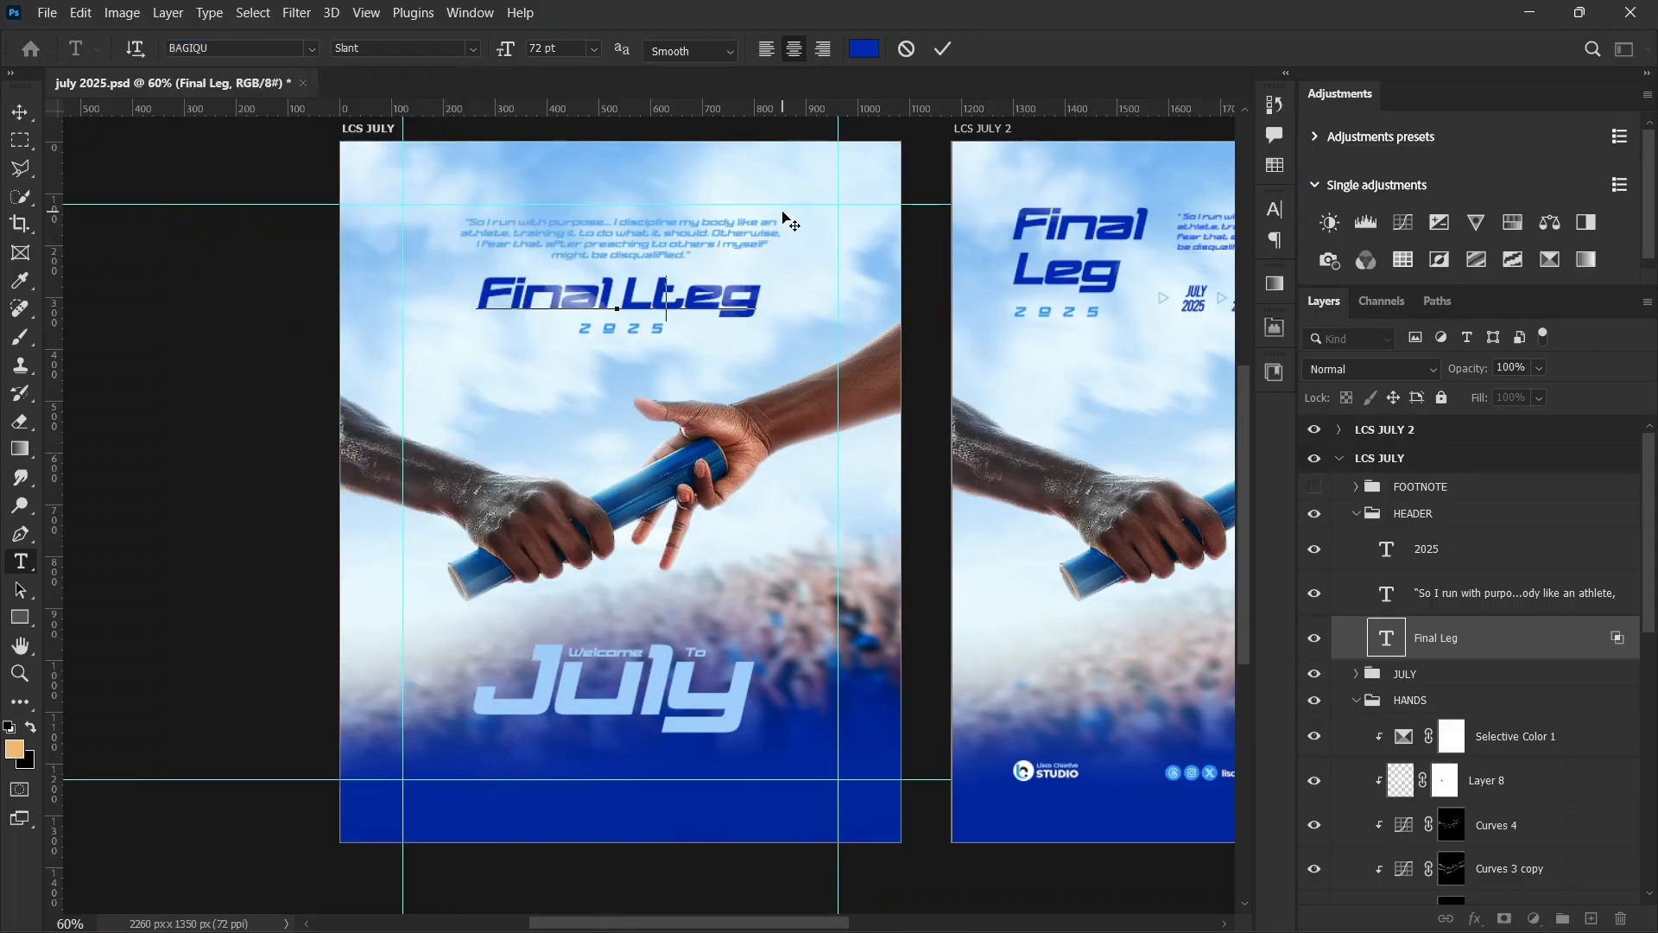
{"action": "key", "text": "BackSpace"}
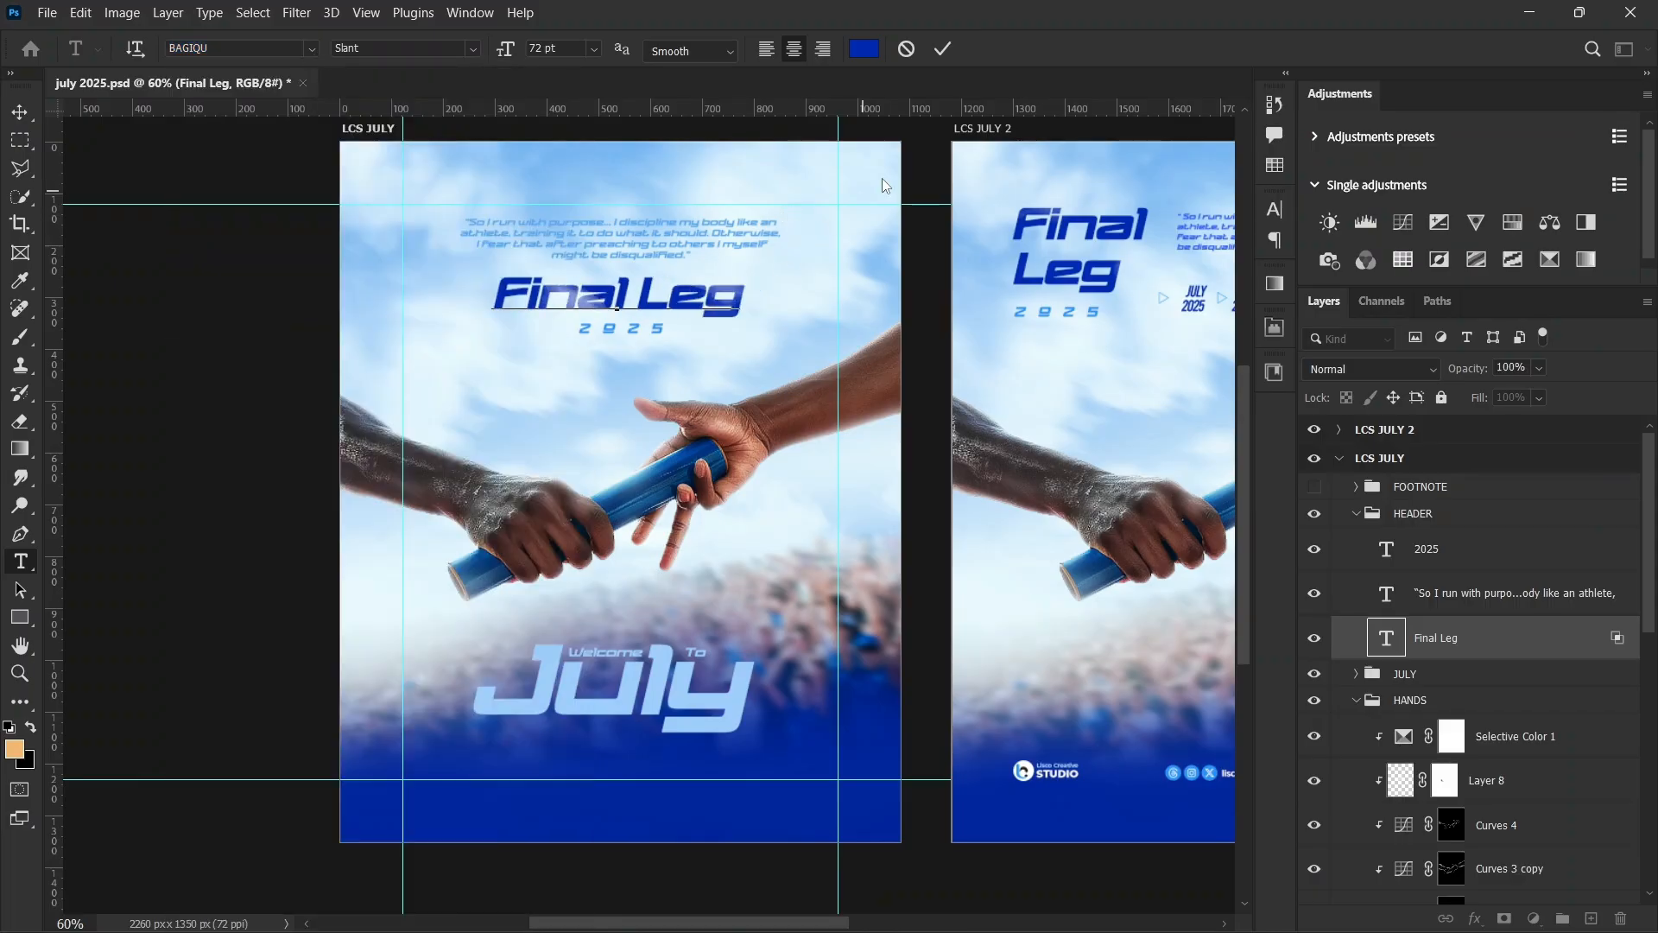
{"action": "left_click", "coordinate": [944, 49]}
{"action": "key", "text": "v"}
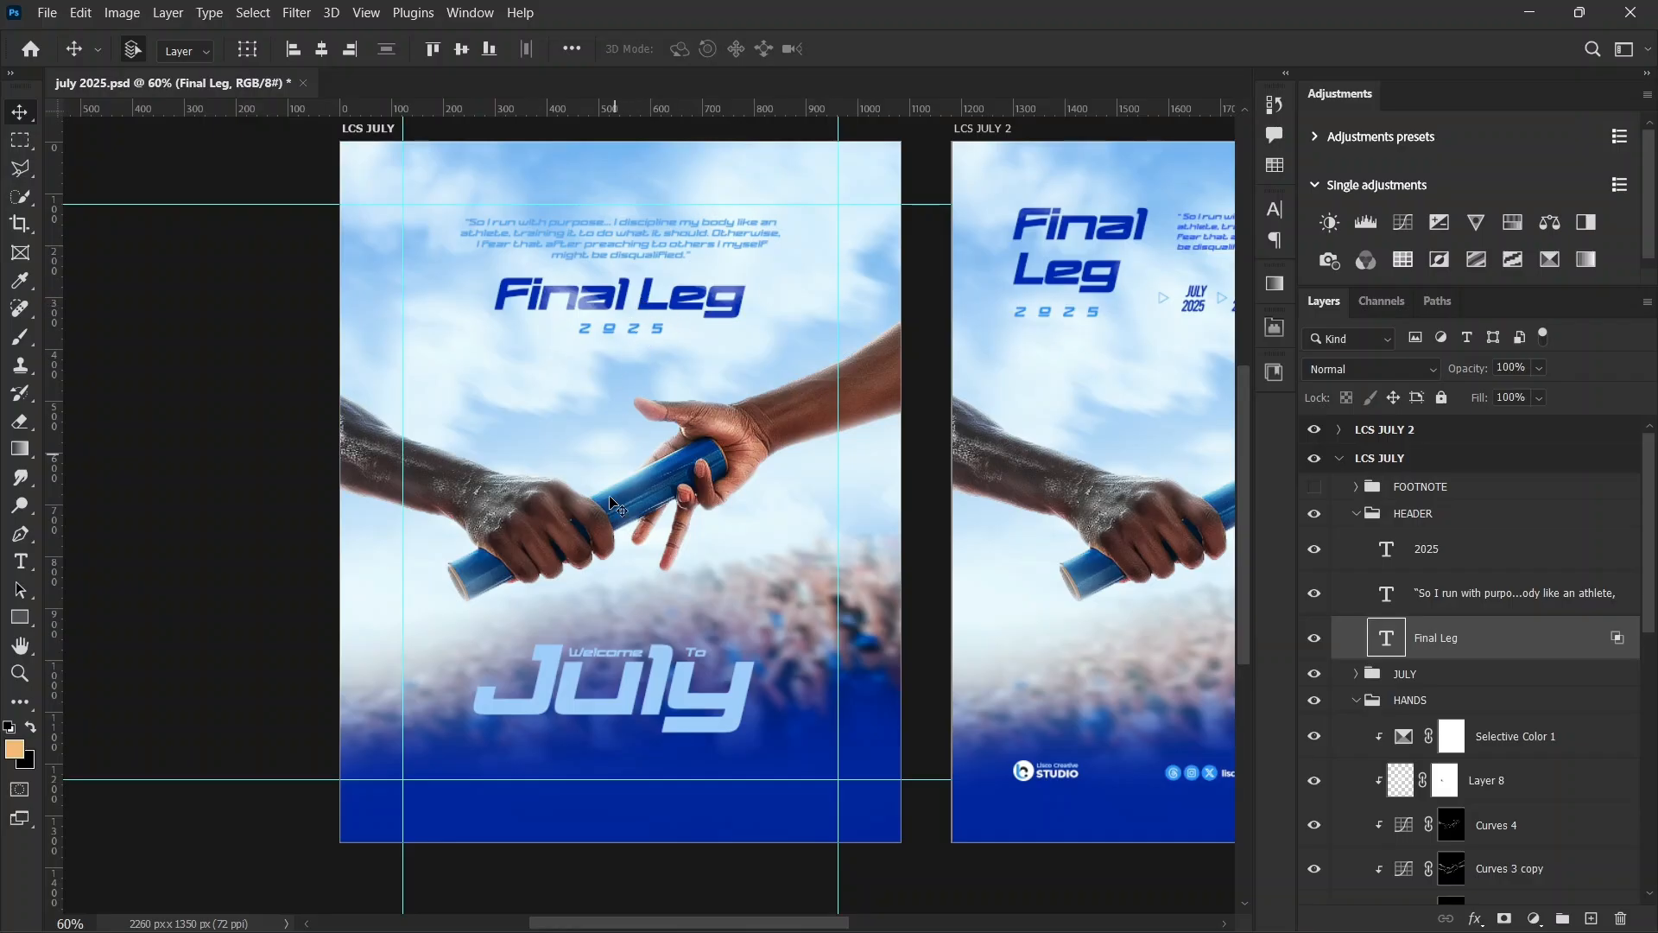
Step: Show the FOOTNOTE group in LCS JULY and compare the completed artboard with LCS JULY 2
{"action": "left_click", "coordinate": [1326, 489]}
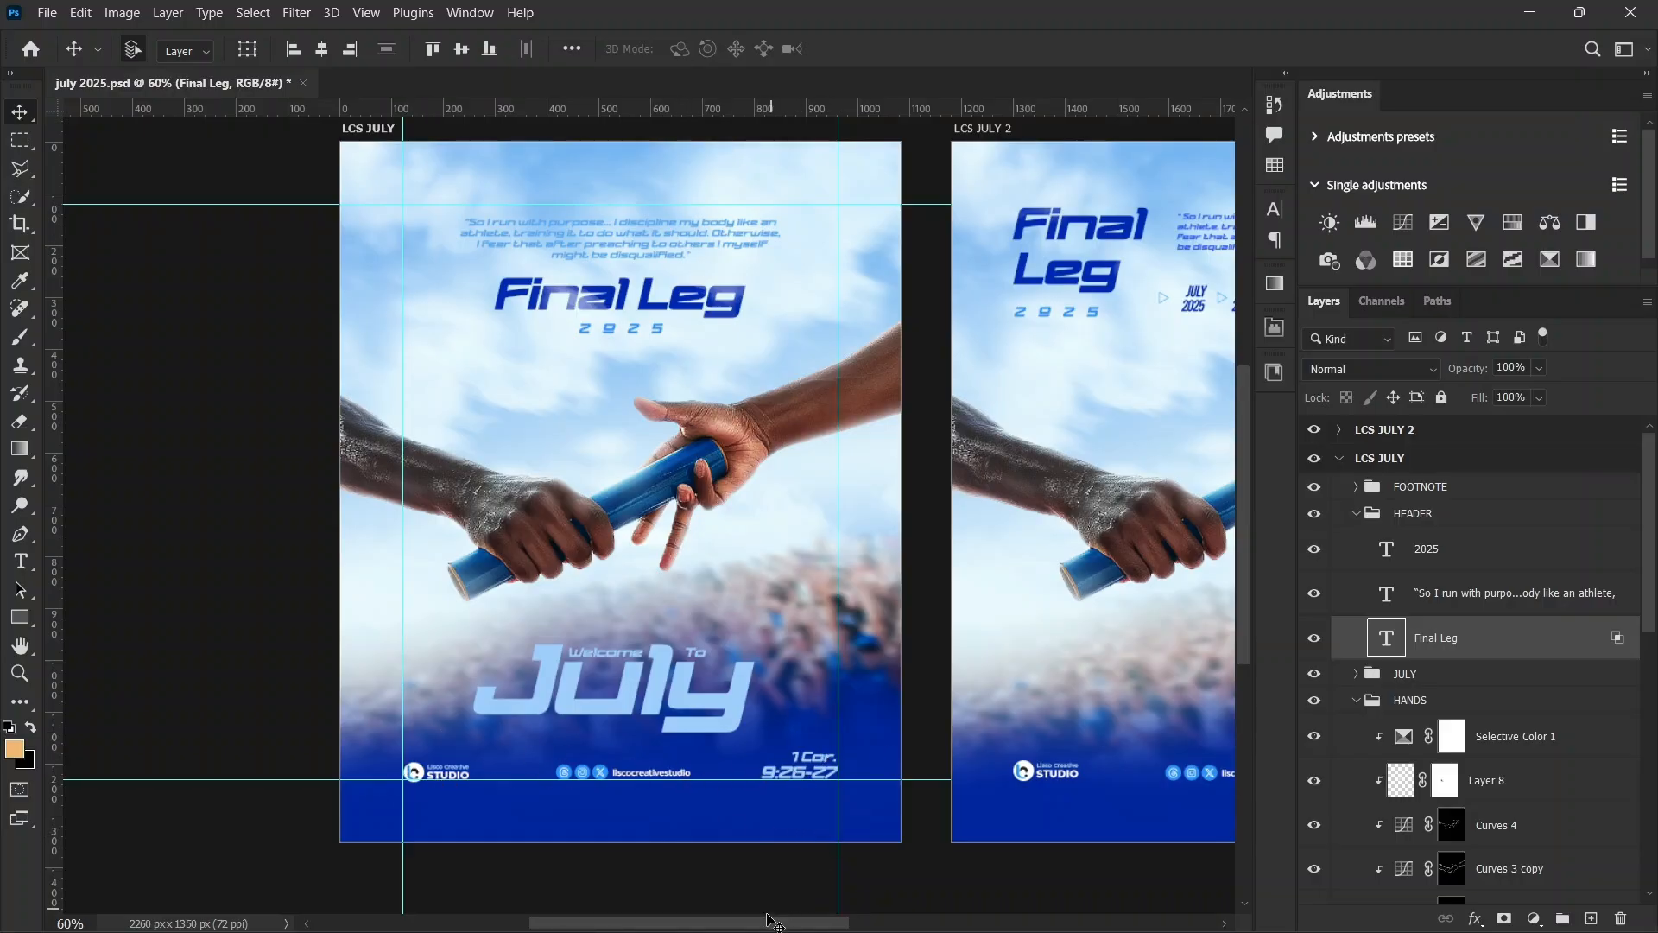
{"action": "left_click_drag", "start_coordinate": [765, 923], "coordinate": [851, 922]}
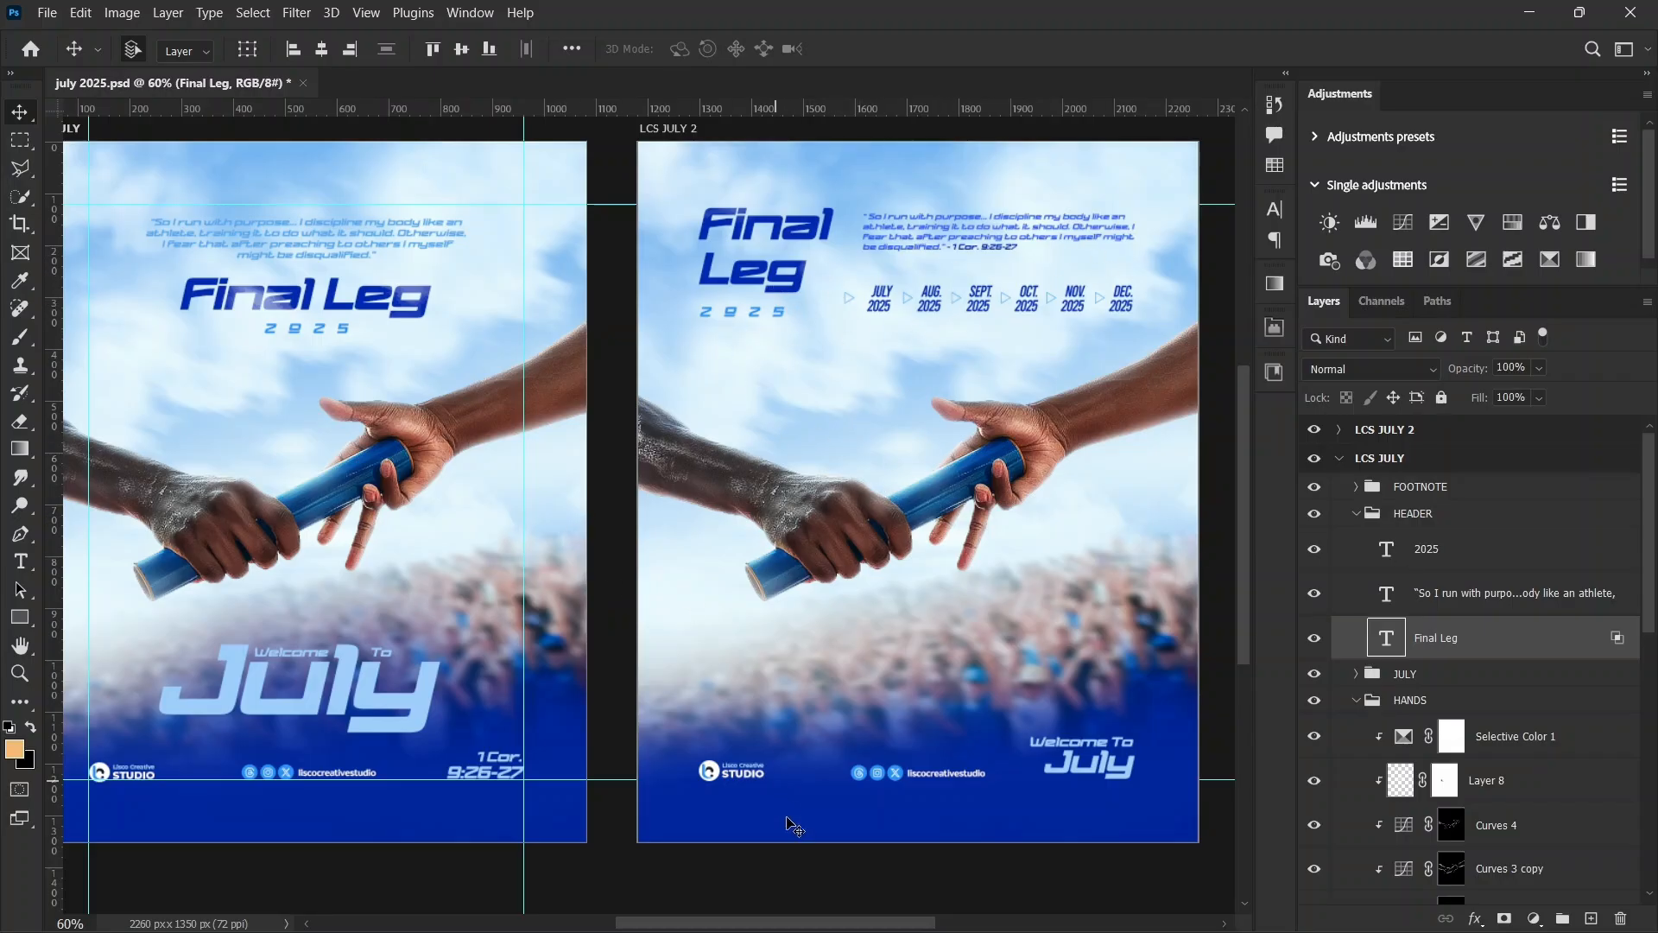
{"action": "mouse_move", "coordinate": [780, 923]}
{"action": "left_mouse_down"}
{"action": "mouse_move", "coordinate": [746, 926]}
{"action": "mouse_move", "coordinate": [825, 929]}
{"action": "mouse_move", "coordinate": [790, 930]}
{"action": "left_mouse_up"}
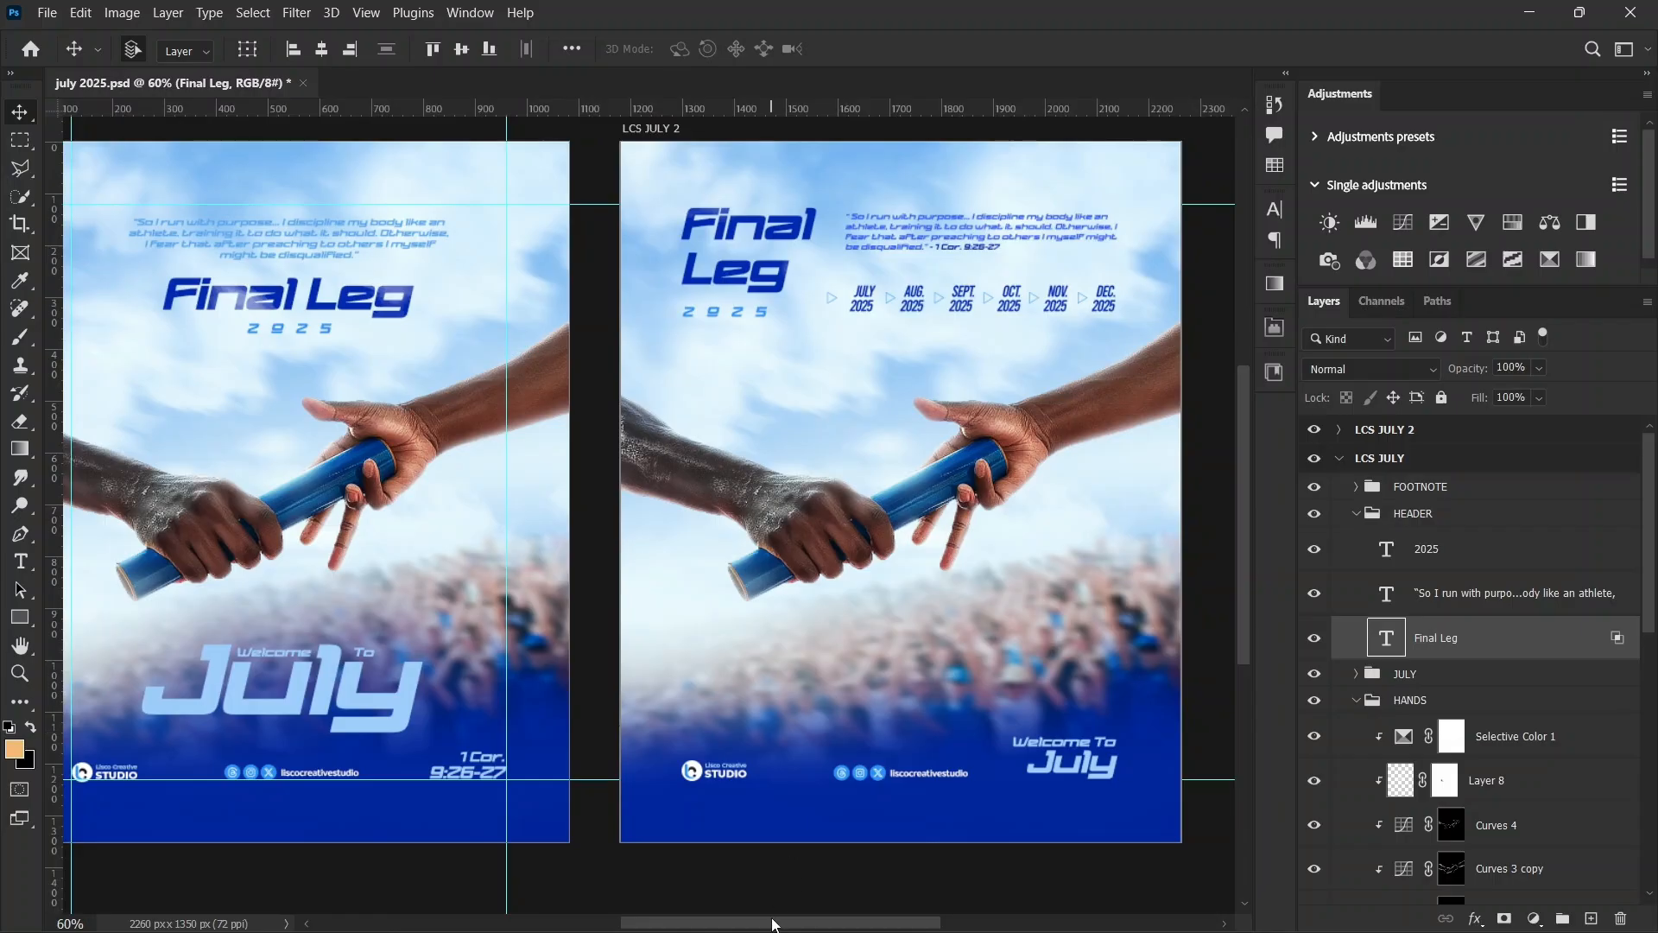
{"action": "left_click_drag", "start_coordinate": [775, 925], "coordinate": [730, 925]}
Step: Switch to the Photos app and zoom into the forearm, hands and baton of the original relay photograph
{"action": "key", "text": "alt+Tab"}
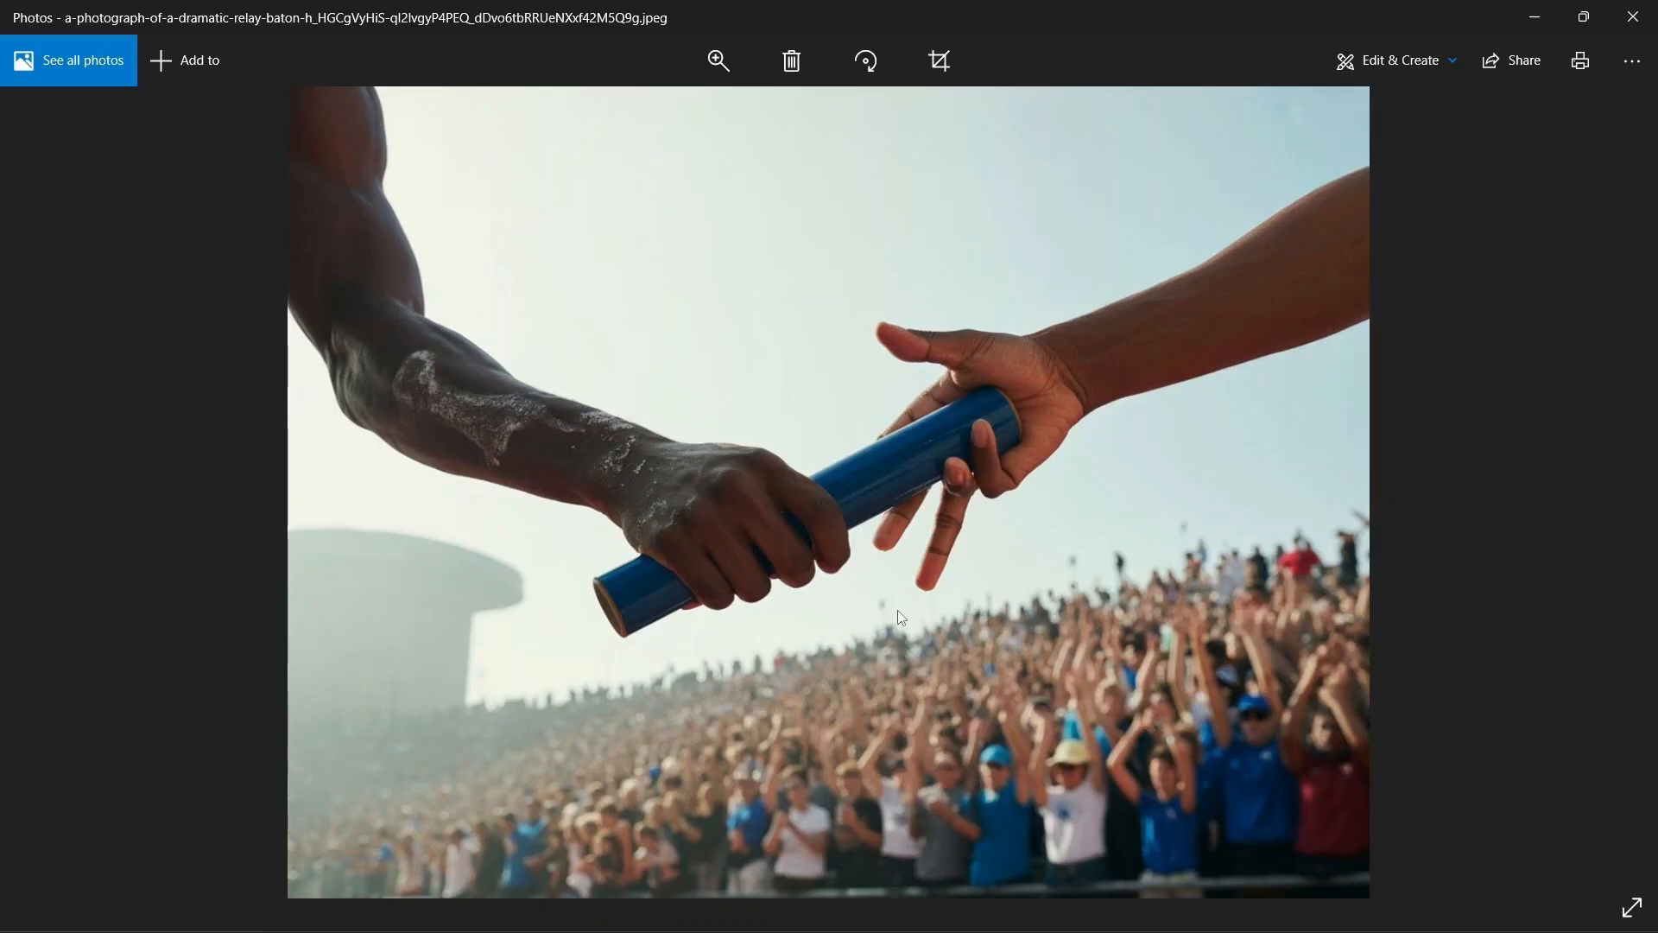
{"action": "left_click", "coordinate": [722, 63]}
{"action": "left_click", "coordinate": [653, 121]}
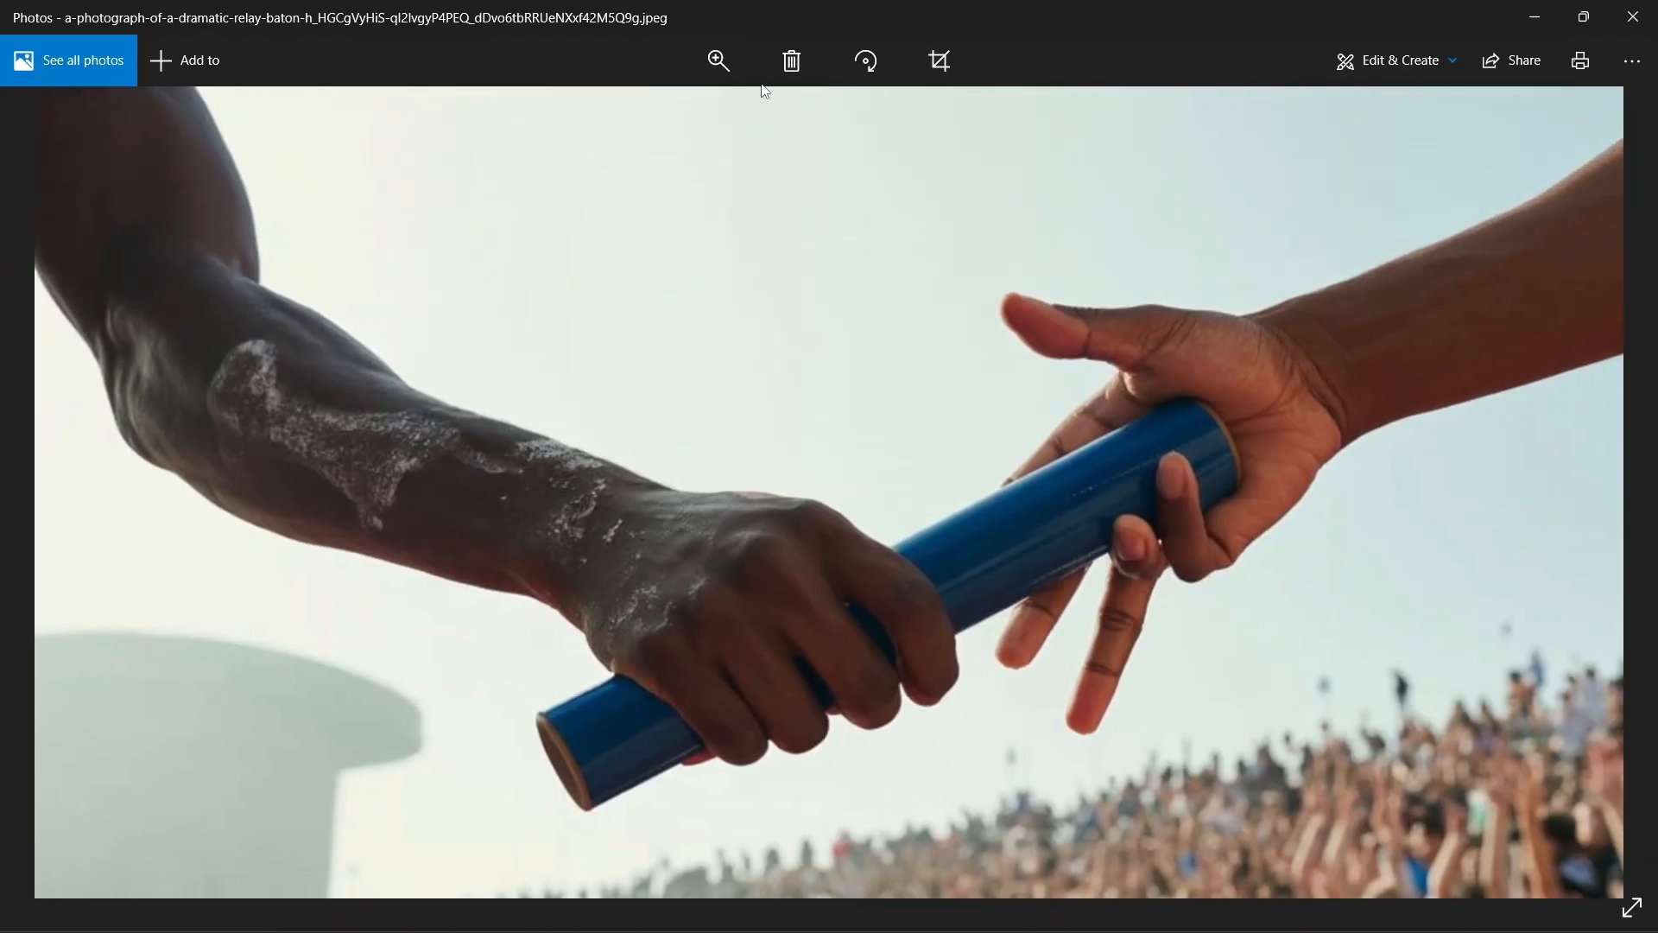
{"action": "left_click", "coordinate": [722, 62]}
{"action": "left_click", "coordinate": [701, 117]}
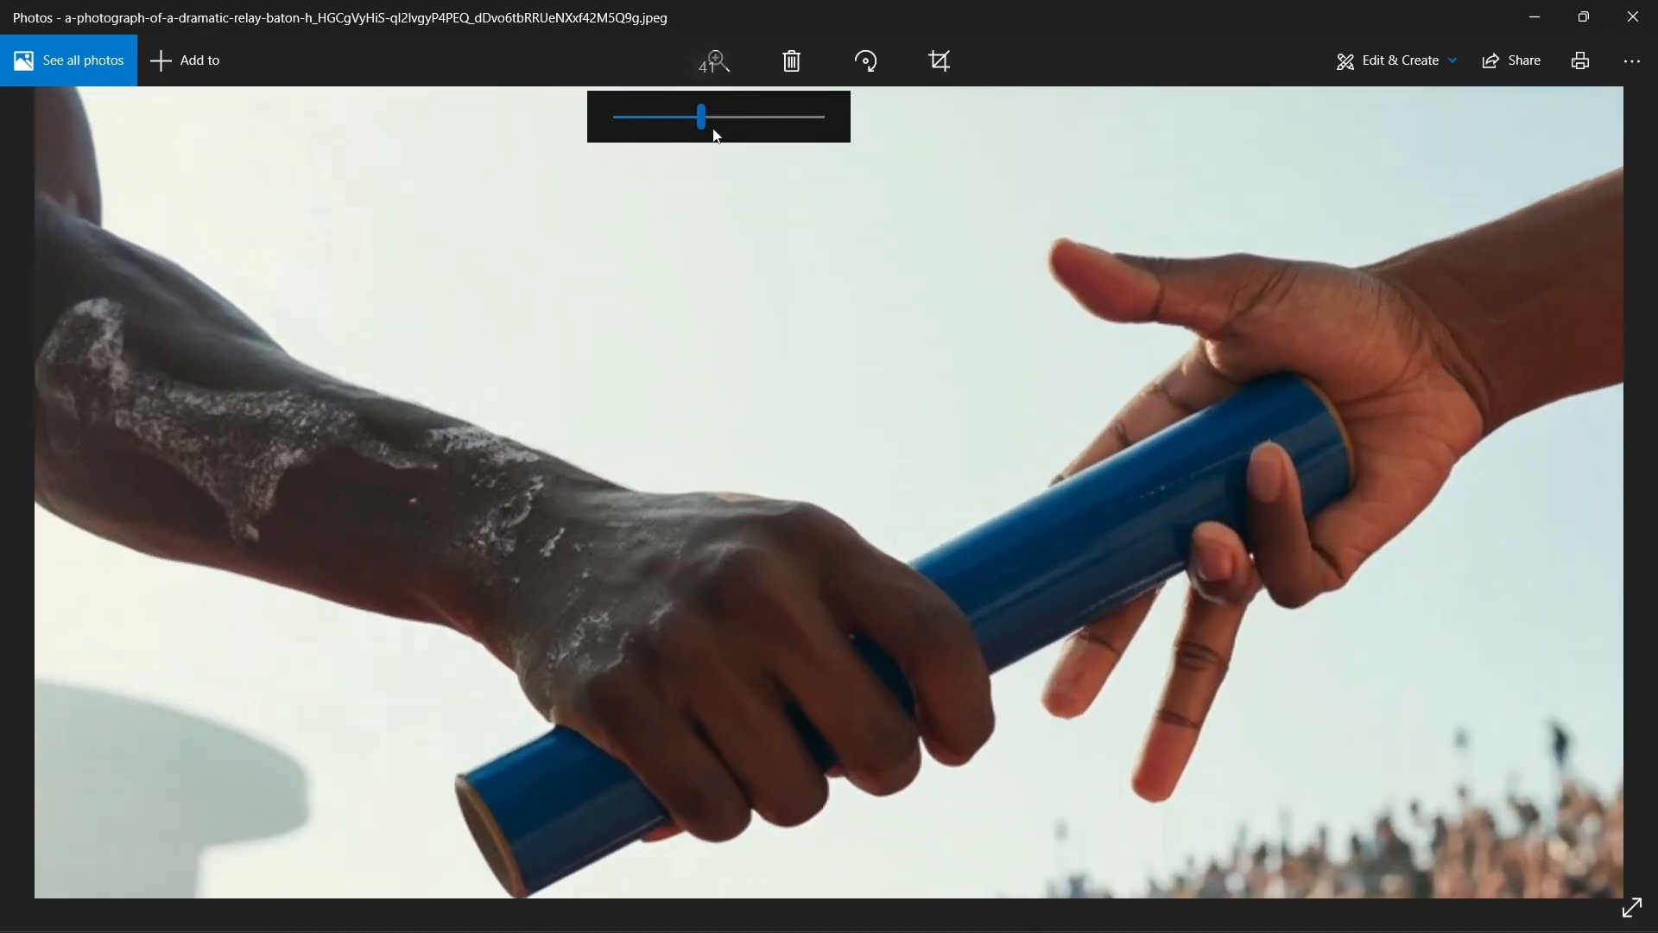
{"action": "left_click", "coordinate": [716, 136]}
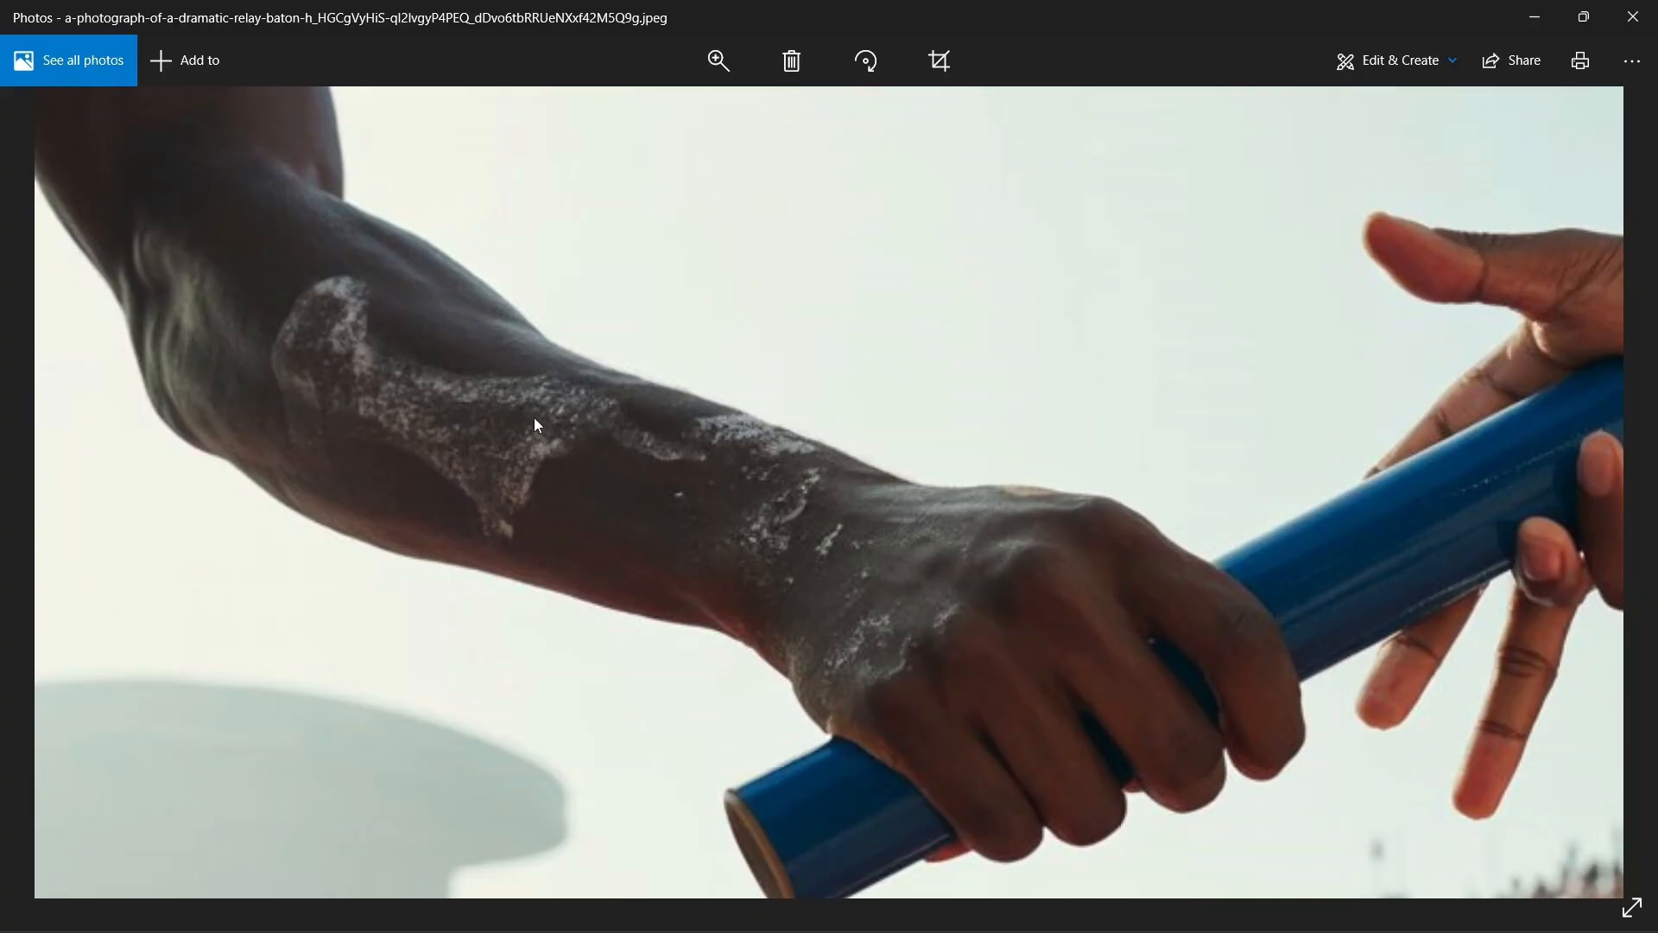
{"action": "left_click", "coordinate": [722, 62]}
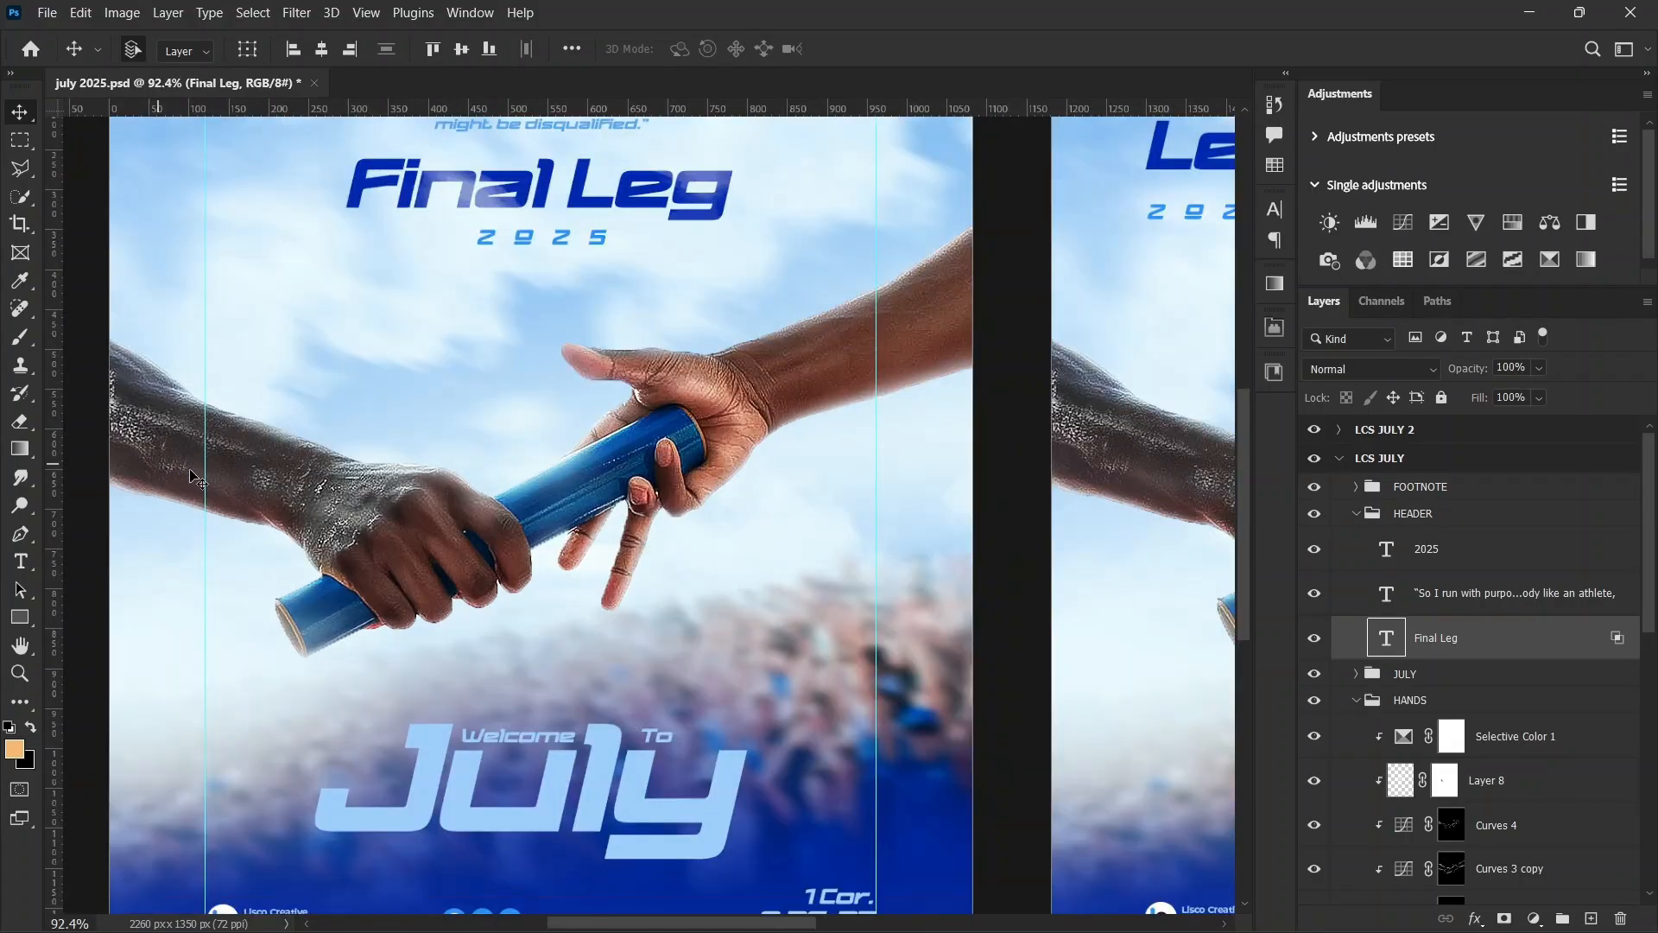
Step: Return to Photoshop and examine the retouched forearm, hands and baton up close in the LCS JULY artboard
{"action": "scroll", "coordinate": [197, 480], "scroll_direction": "up", "scroll_amount": 1}
{"action": "scroll", "coordinate": [175, 525], "scroll_direction": "up", "scroll_amount": 3}
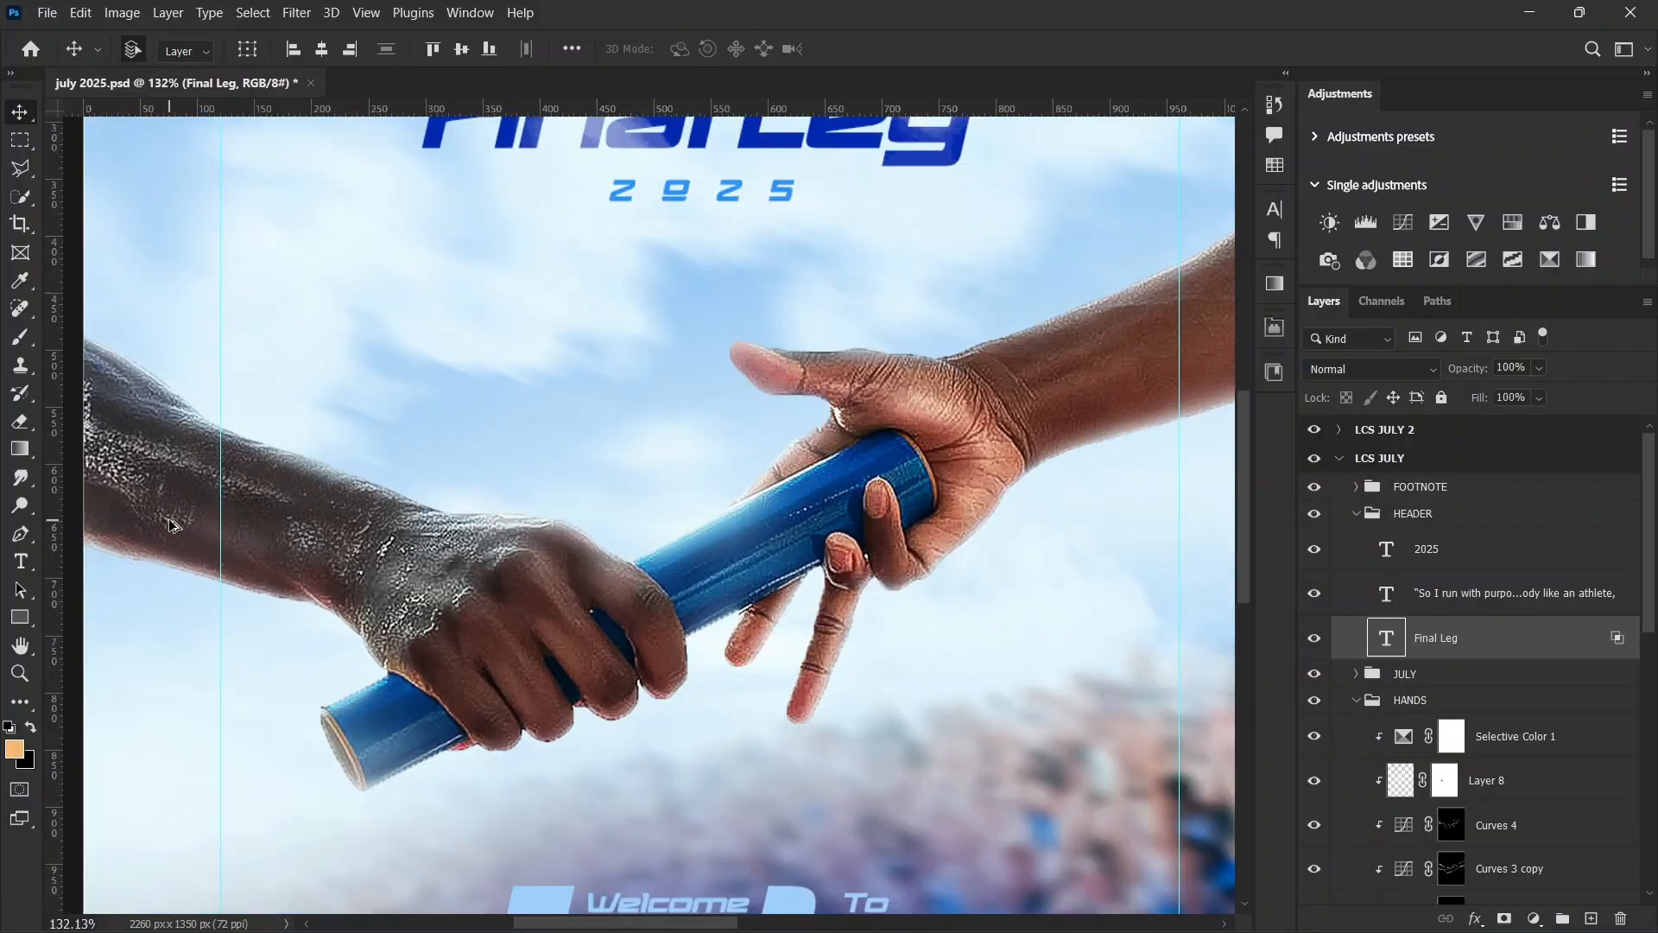
{"action": "scroll", "coordinate": [298, 570], "scroll_direction": "left", "scroll_amount": 3}
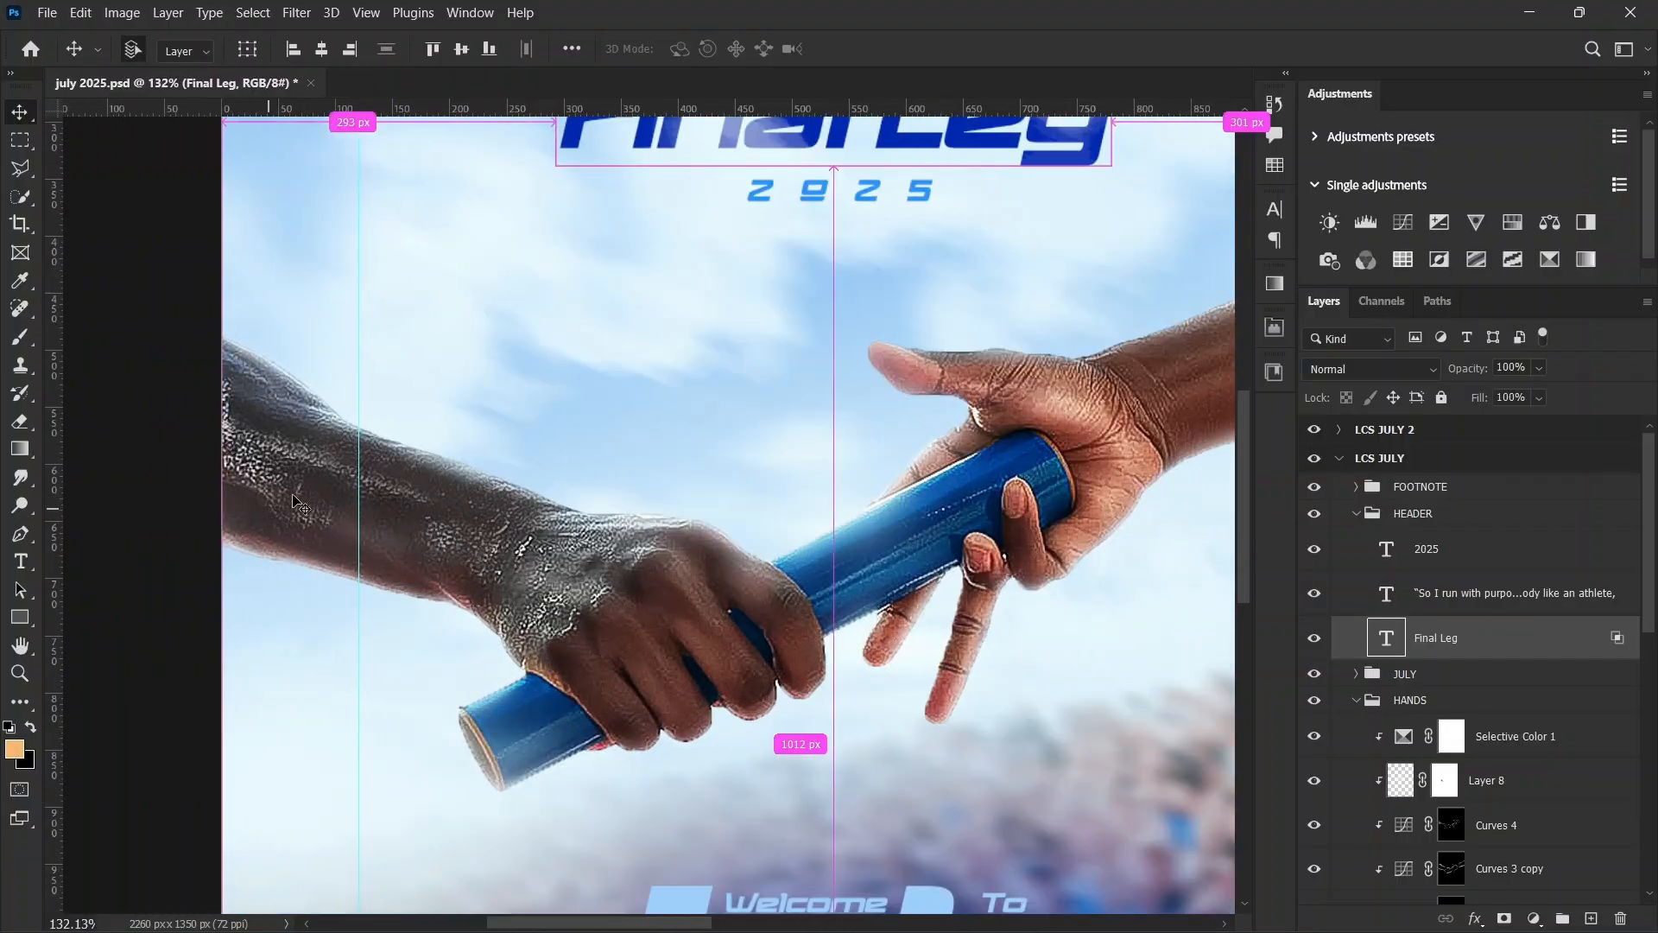
{"action": "scroll", "coordinate": [528, 550], "scroll_direction": "down", "scroll_amount": 3}
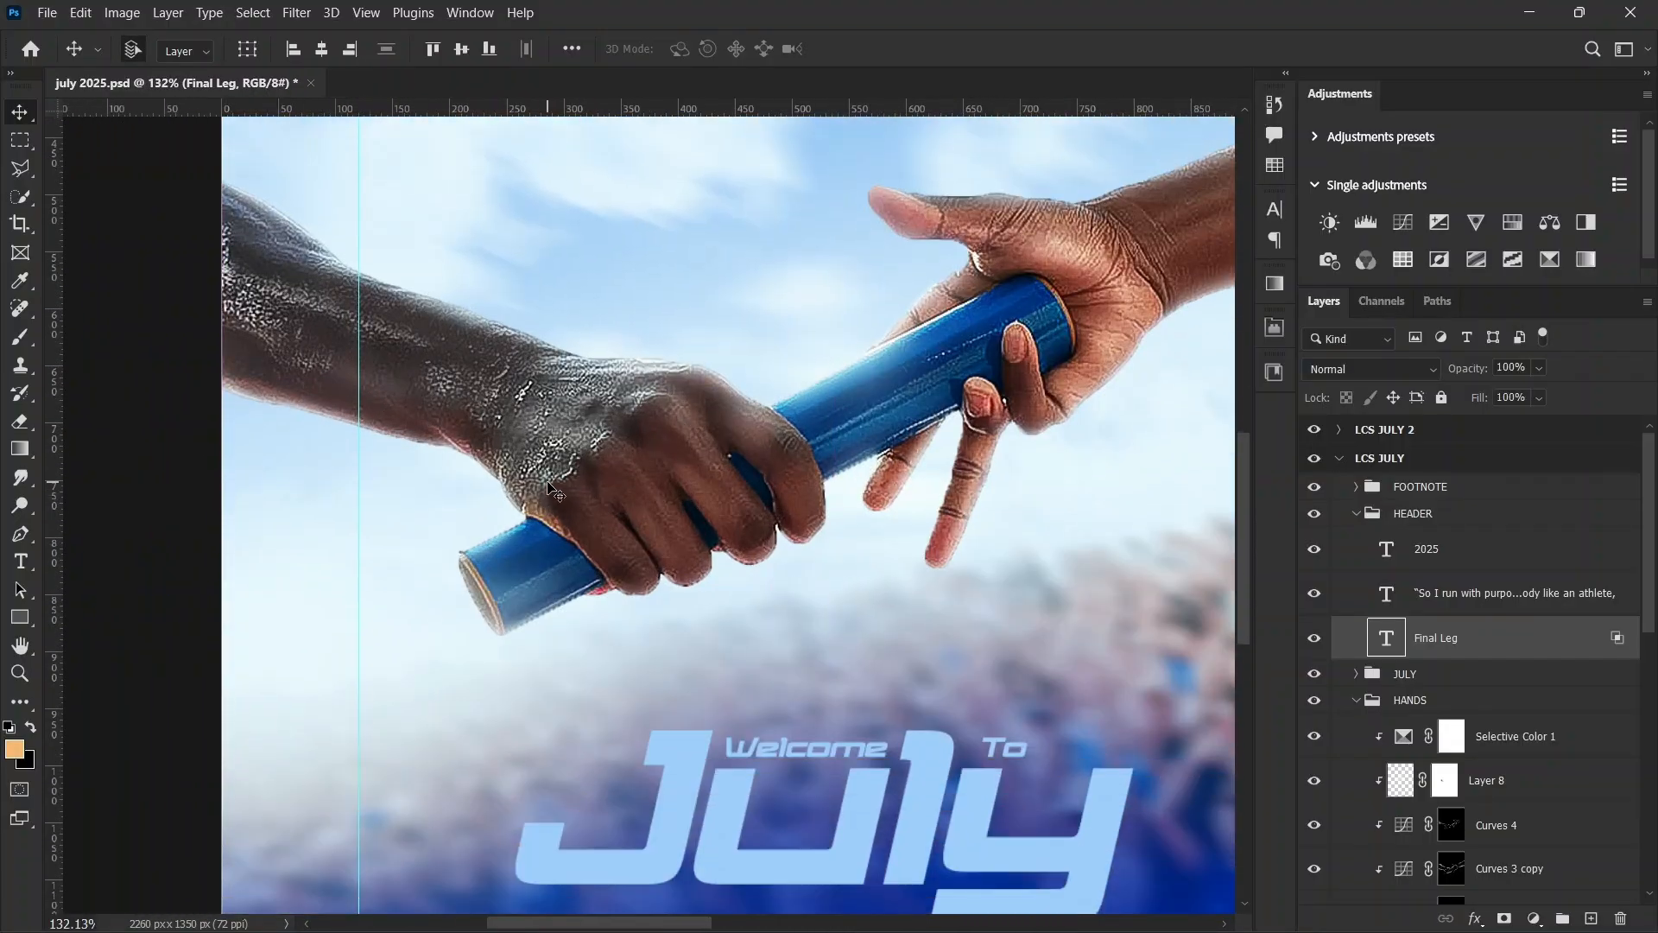
{"action": "scroll", "coordinate": [544, 486], "scroll_direction": "down", "scroll_amount": 3}
{"action": "scroll", "coordinate": [544, 487], "scroll_direction": "down", "scroll_amount": 2}
{"action": "scroll", "coordinate": [536, 484], "scroll_direction": "up", "scroll_amount": 3}
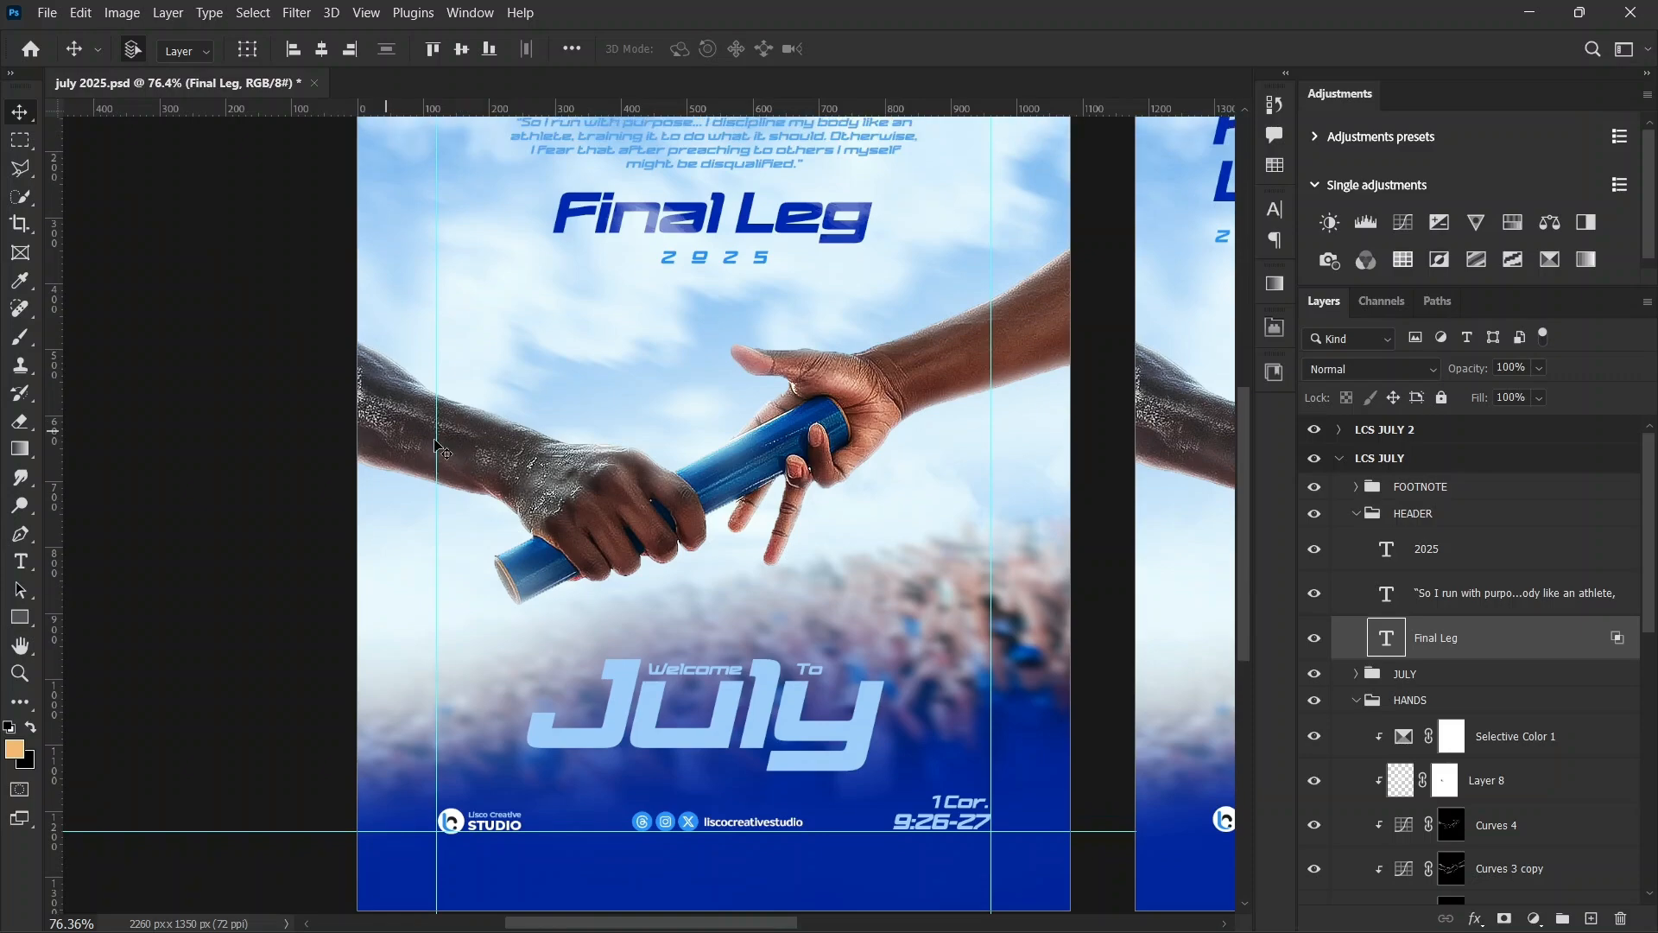
{"action": "scroll", "coordinate": [605, 482], "scroll_direction": "down", "scroll_amount": 3}
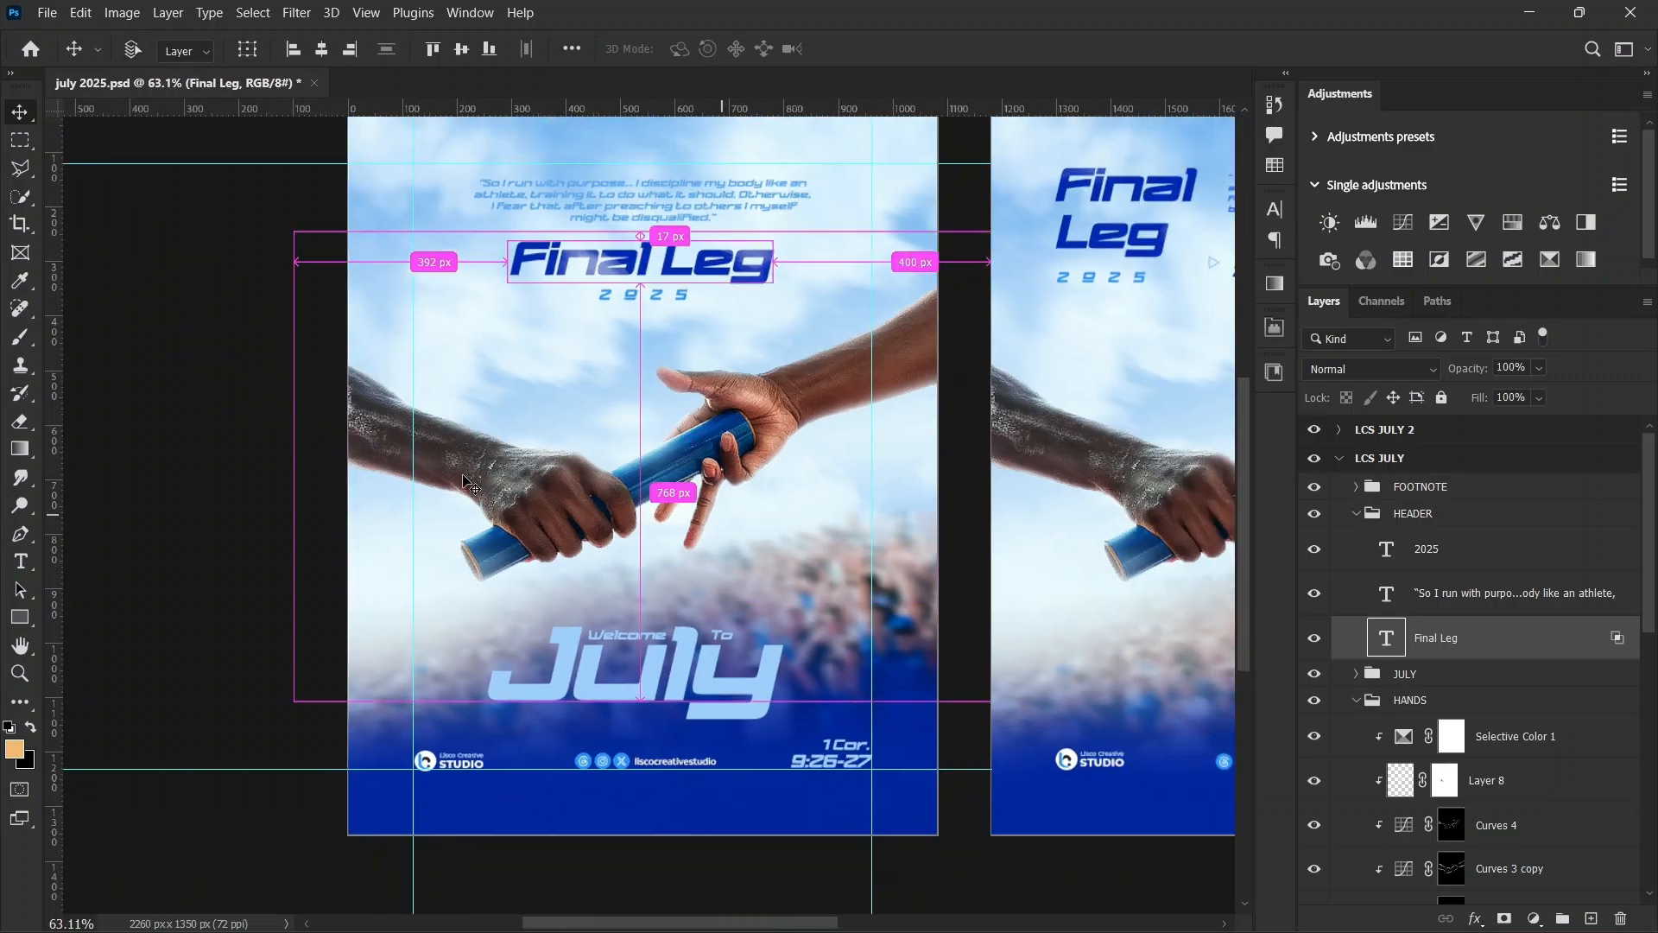
{"action": "scroll", "coordinate": [447, 447], "scroll_direction": "up", "scroll_amount": 8}
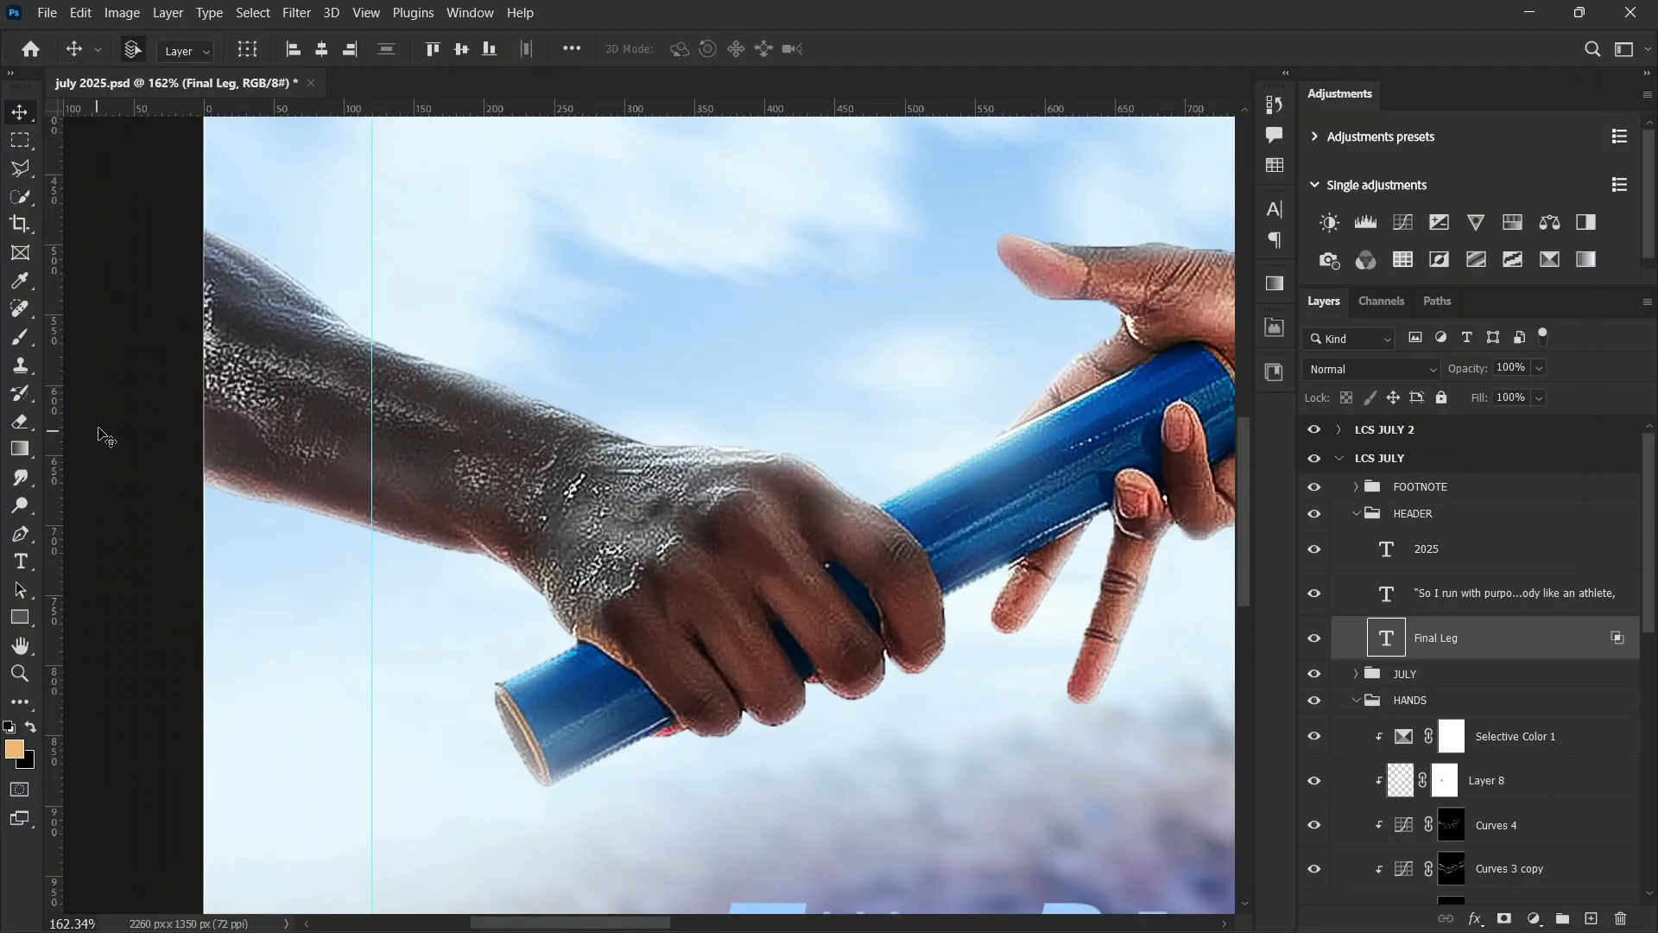
Step: Bring up the Clone Stamp tool over the forearm without painting, return to the Move tool, and review the whole artboard
{"action": "left_click_drag", "start_coordinate": [41, 369], "coordinate": [87, 362]}
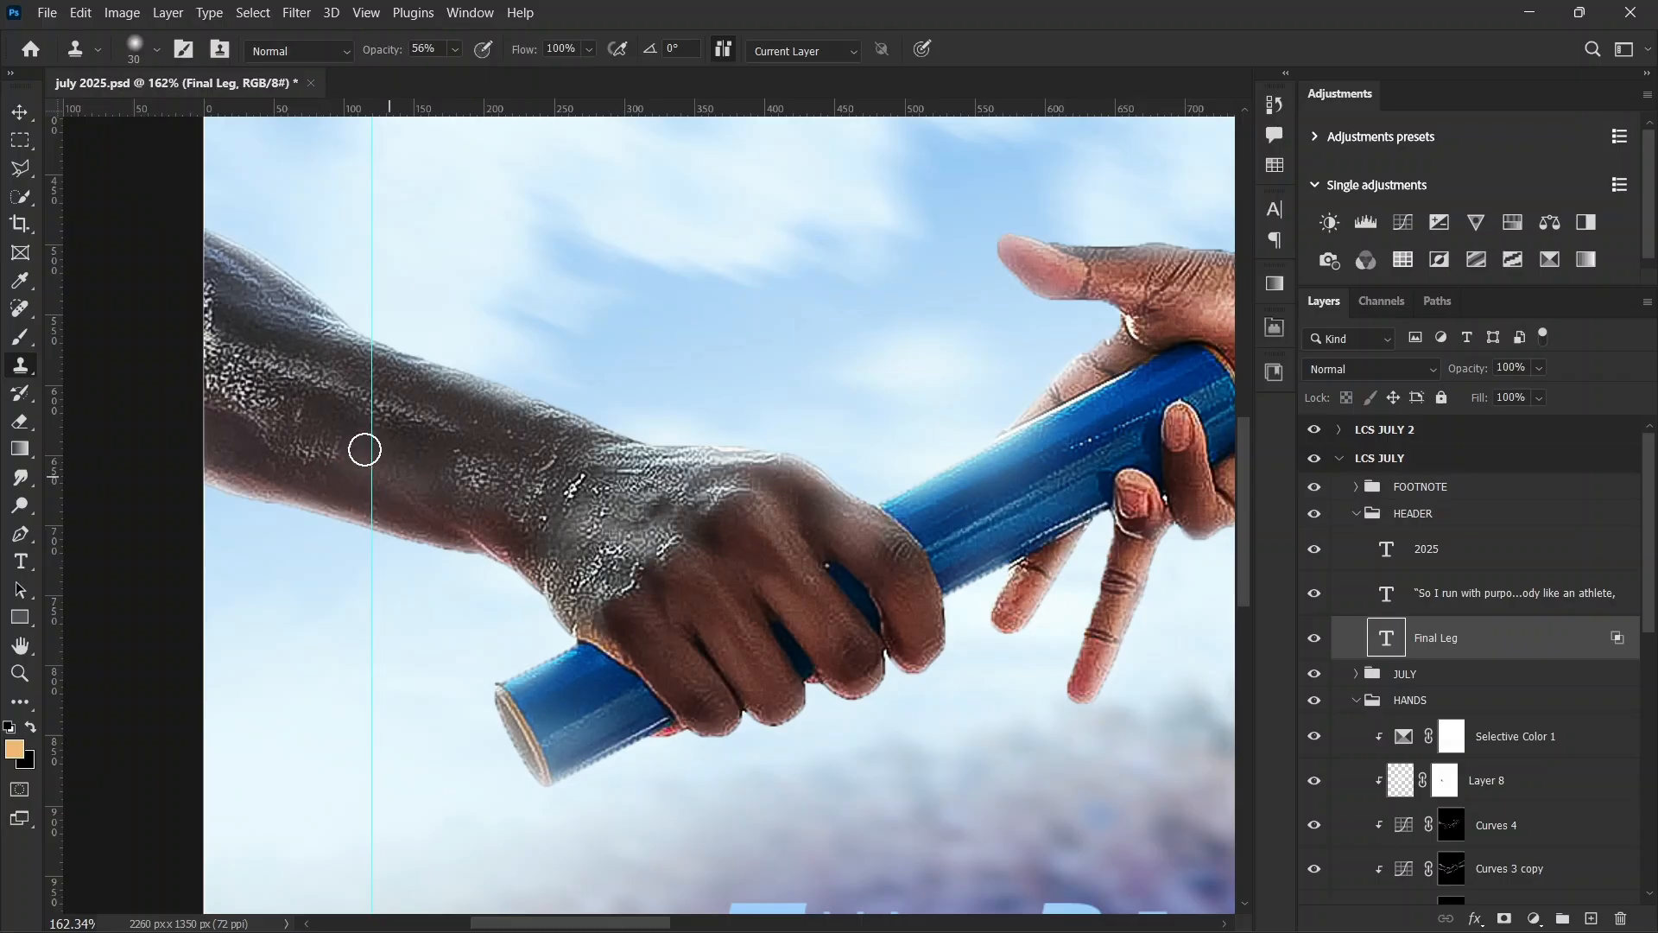
{"action": "left_click", "coordinate": [20, 112]}
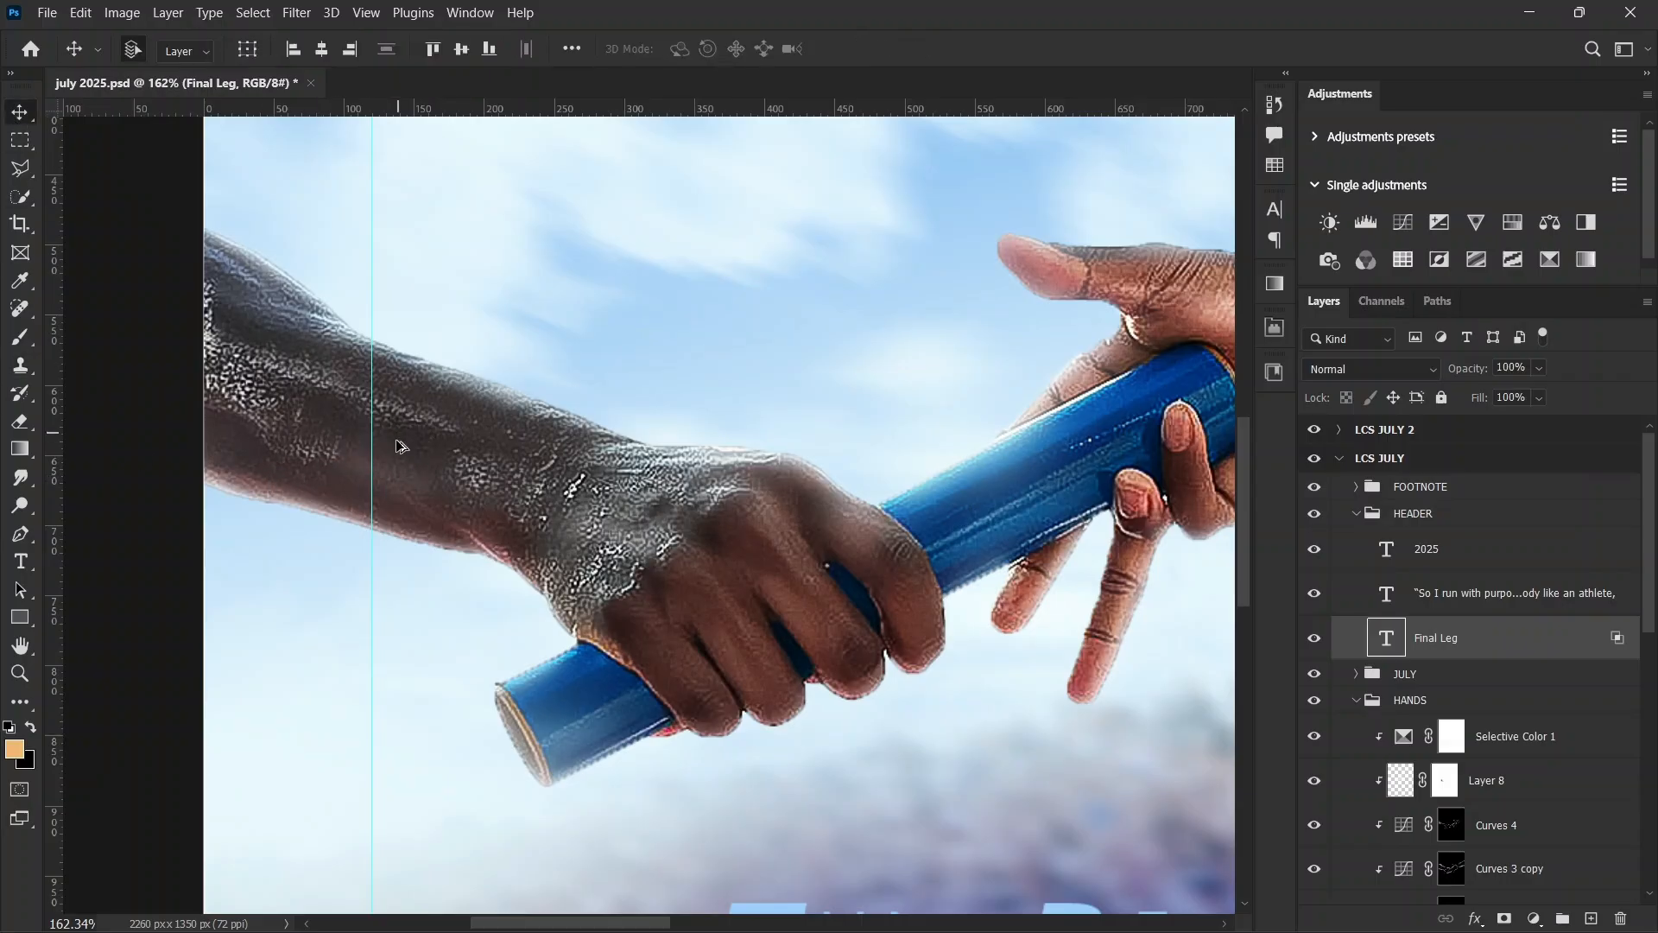
{"action": "scroll", "coordinate": [402, 518], "scroll_direction": "down", "scroll_amount": 3}
{"action": "scroll", "coordinate": [402, 518], "scroll_direction": "down", "scroll_amount": 5}
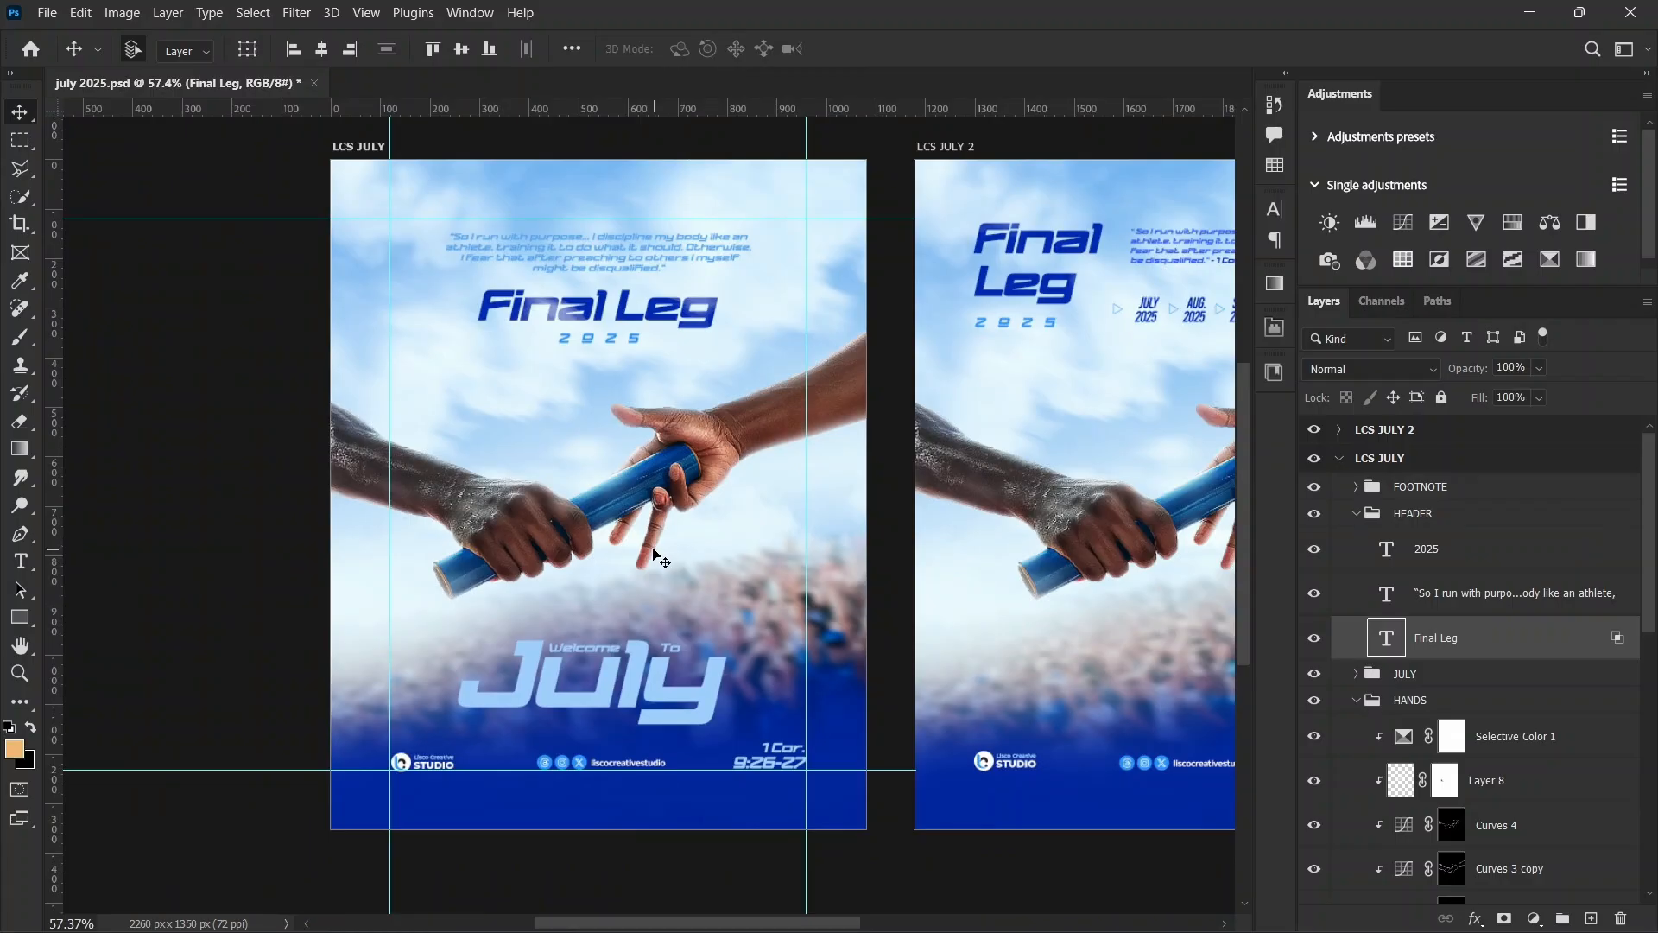
{"action": "scroll", "coordinate": [644, 557], "scroll_direction": "up", "scroll_amount": 2}
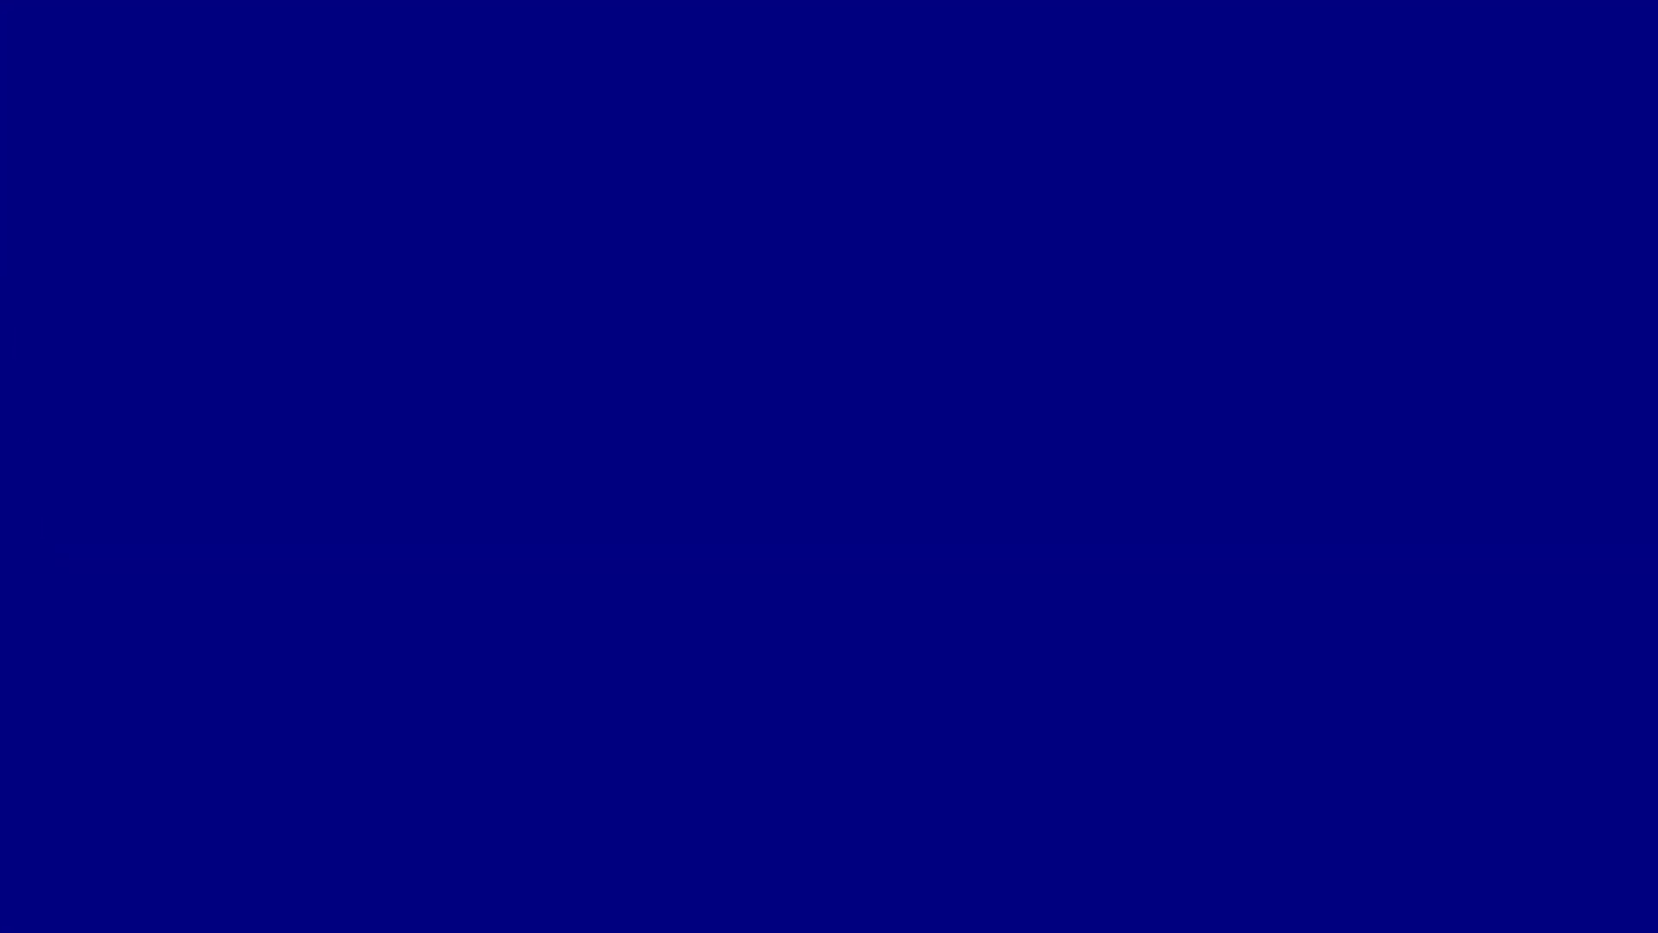